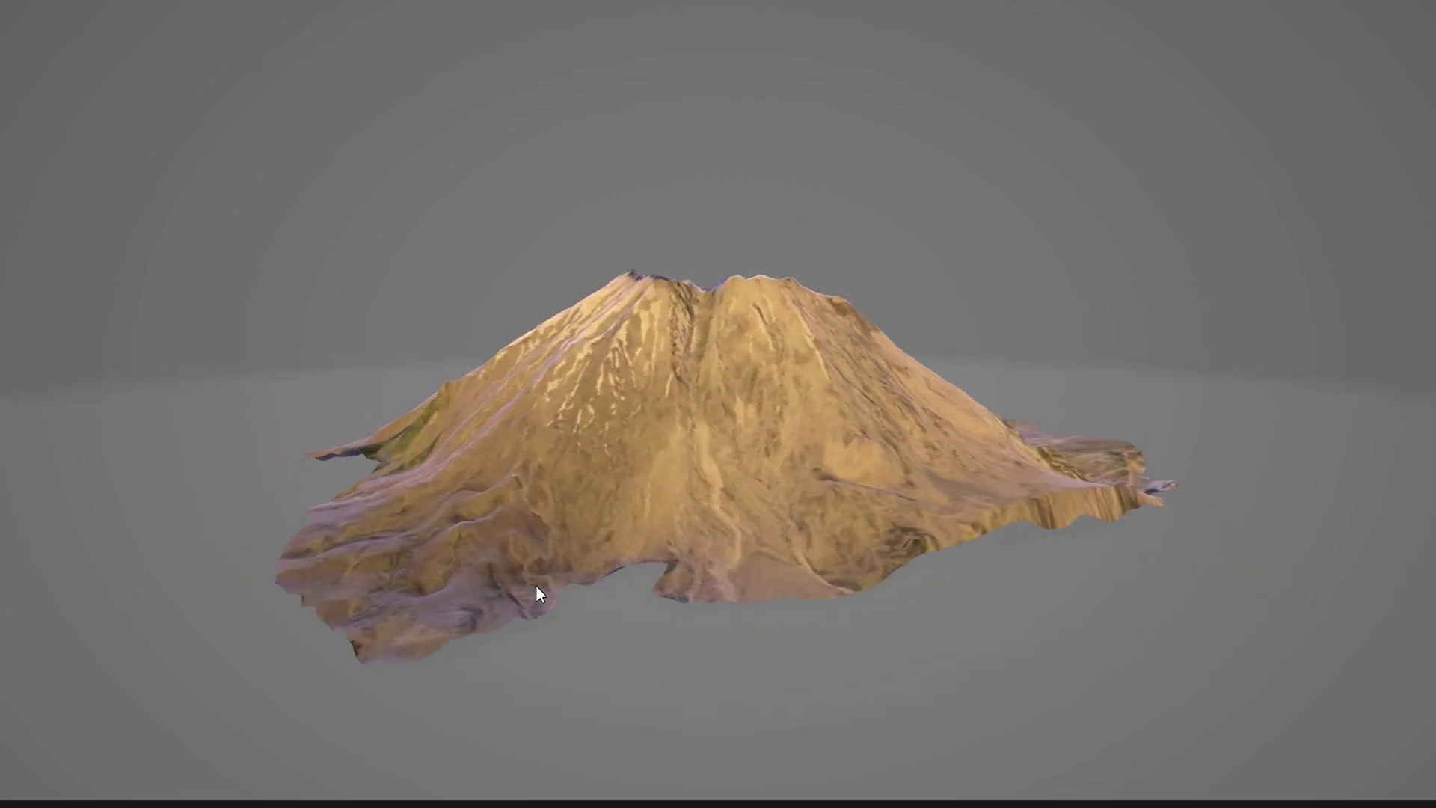
pyautogui.moveTo(535, 585); pyautogui.dragTo(987, 580)
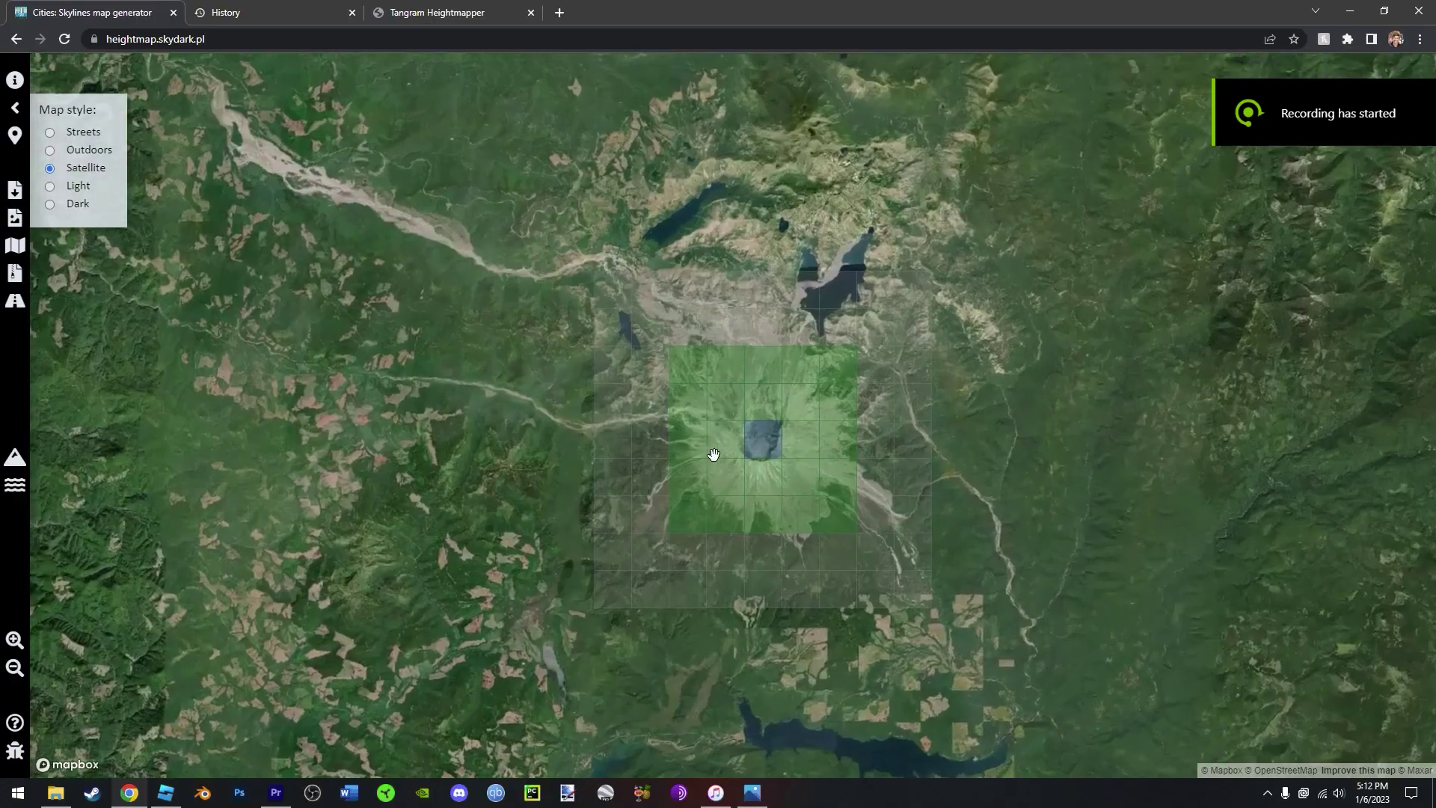
# - Download the heightmap of the area around the Helens crater as RAW and PNG files
pyautogui.scroll(3, 1010, 471)
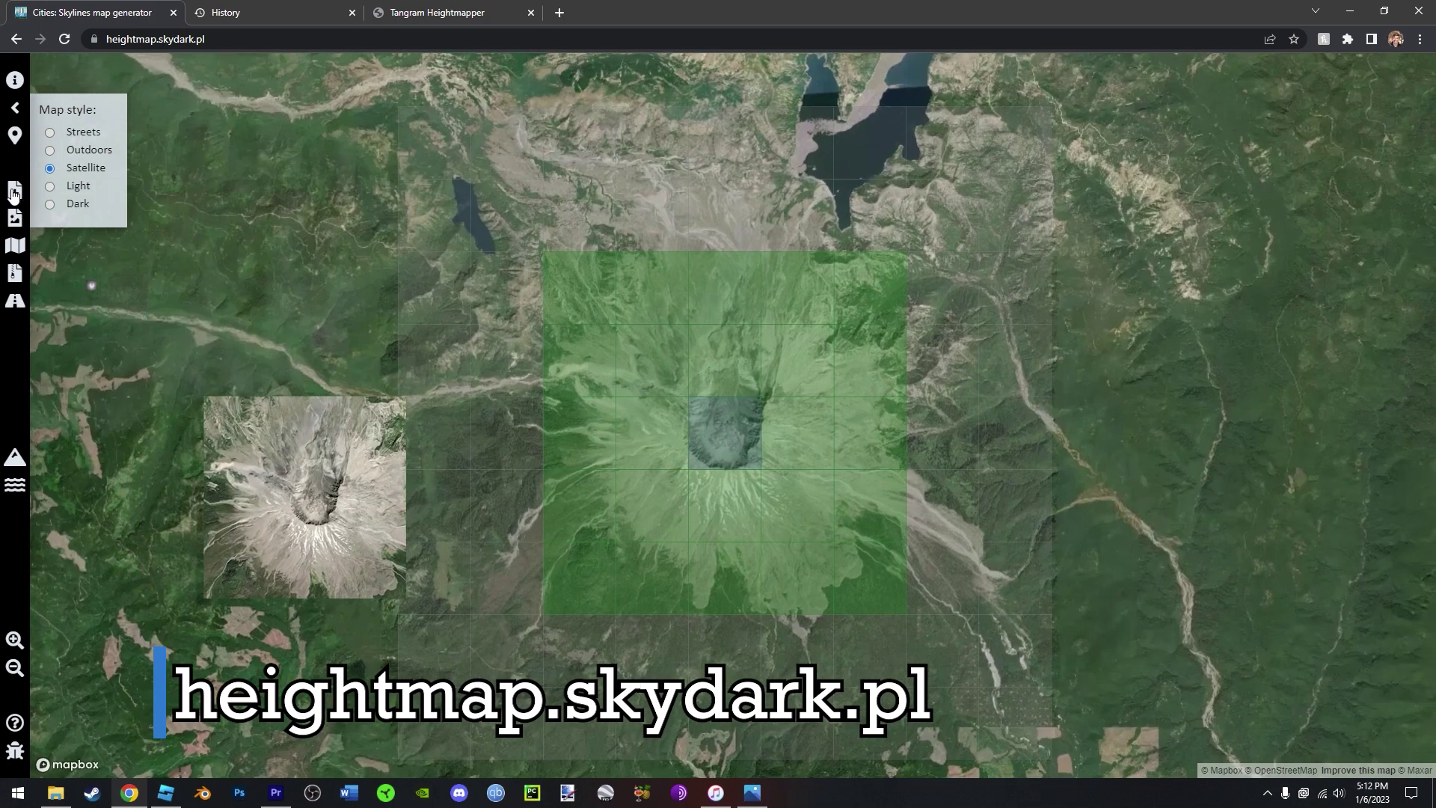
pyautogui.click(15, 189)
pyautogui.click(16, 222)
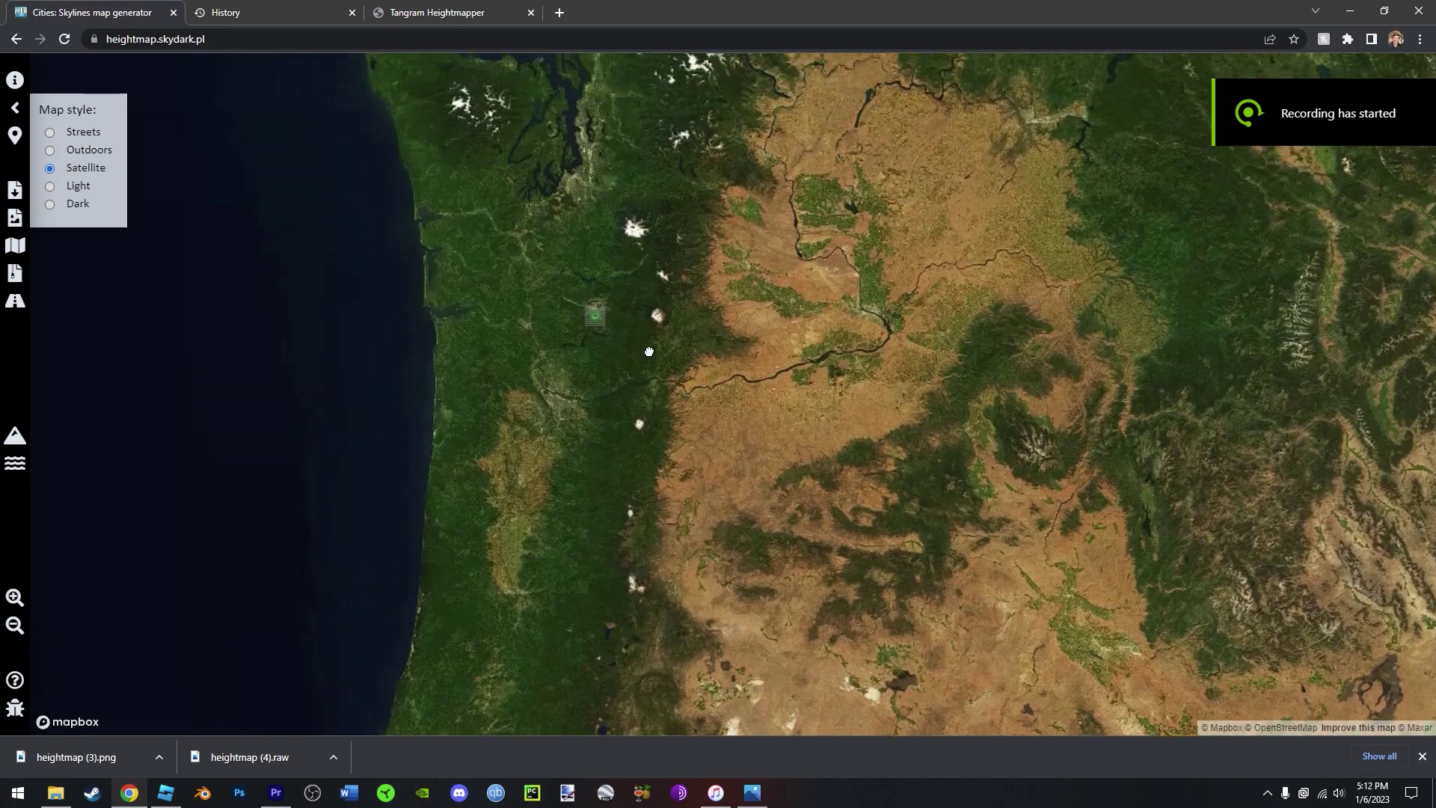
# - Place the map area over the snow-capped volcano south of the river and download its PNG heightmap
pyautogui.scroll(5, 647, 321)
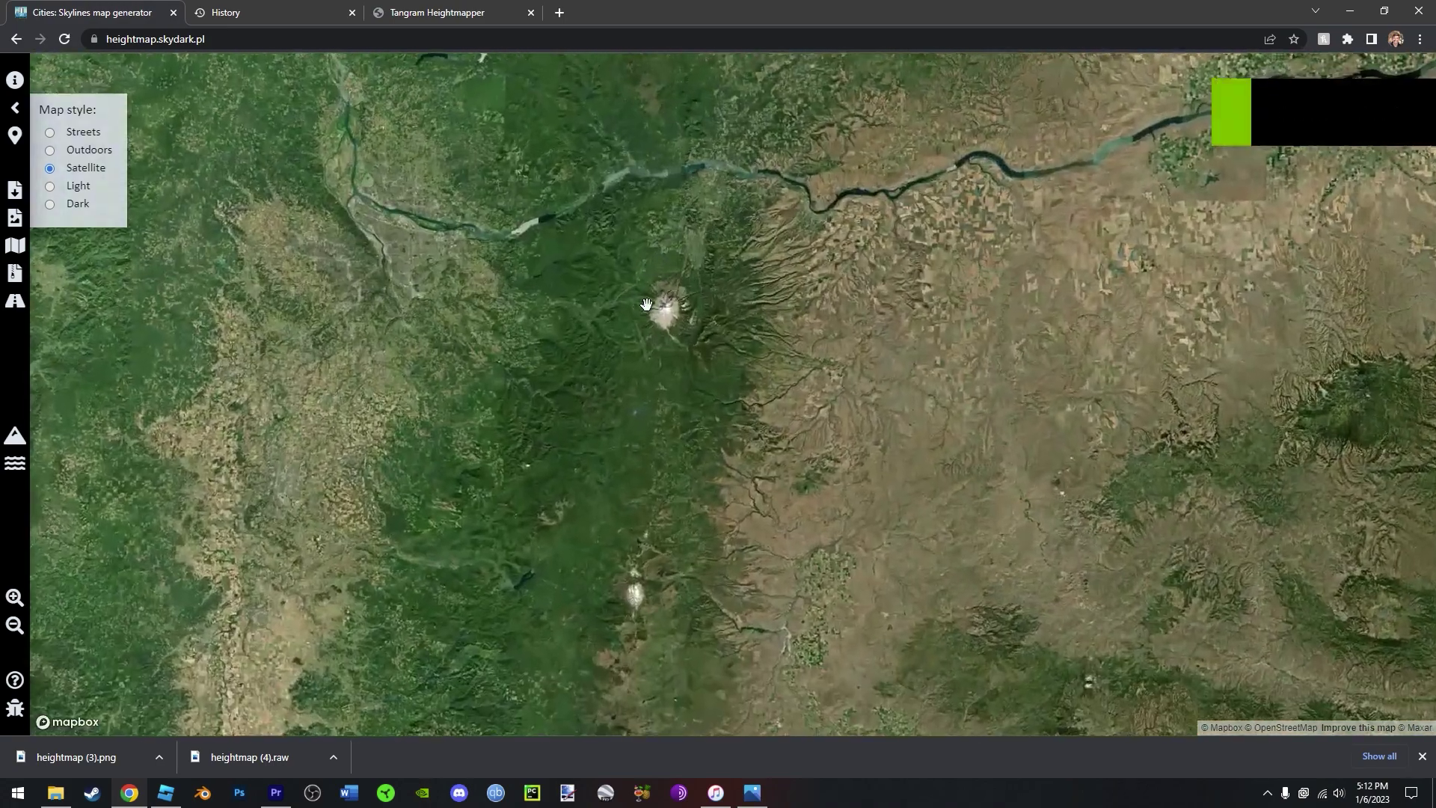
pyautogui.scroll(5, 646, 305)
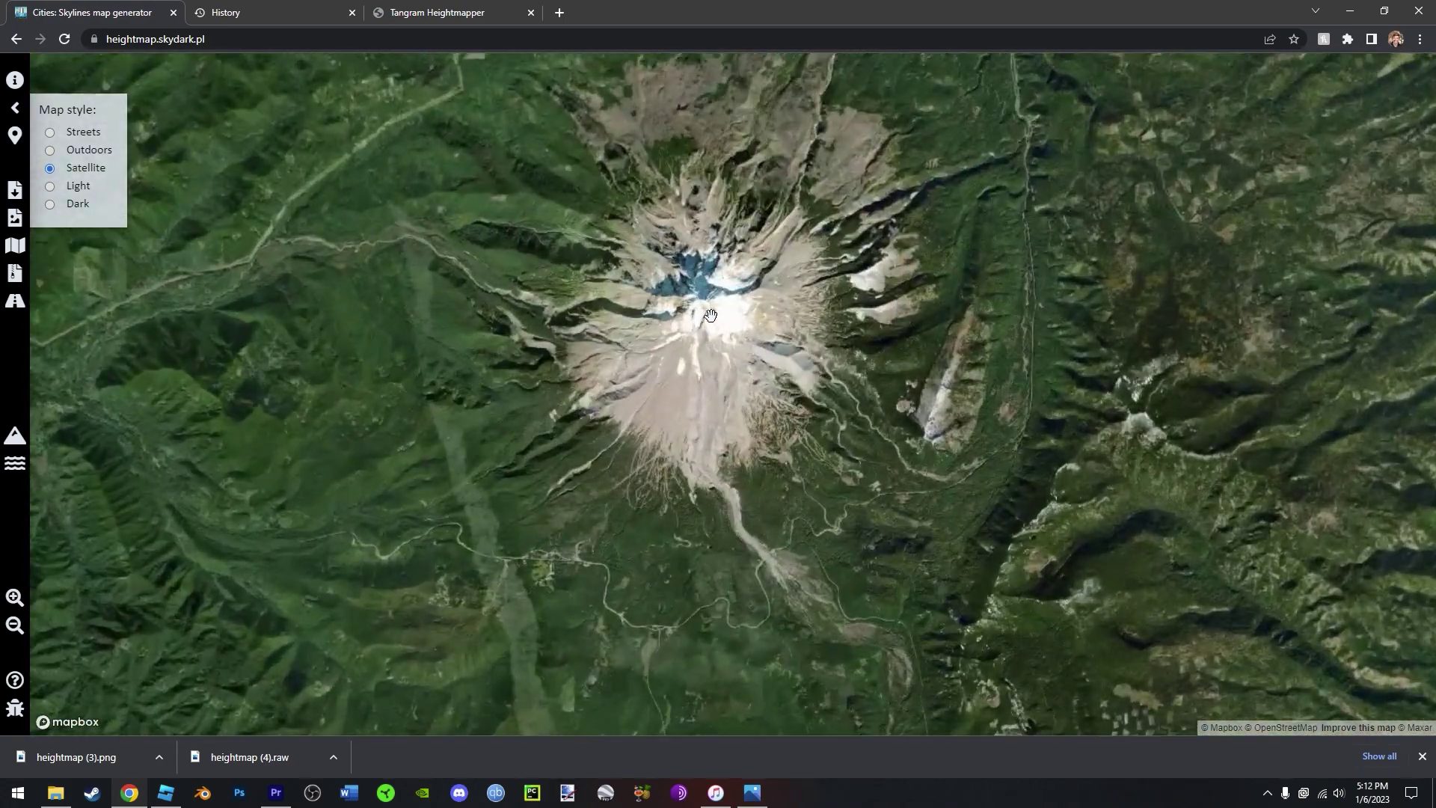
pyautogui.click(710, 314)
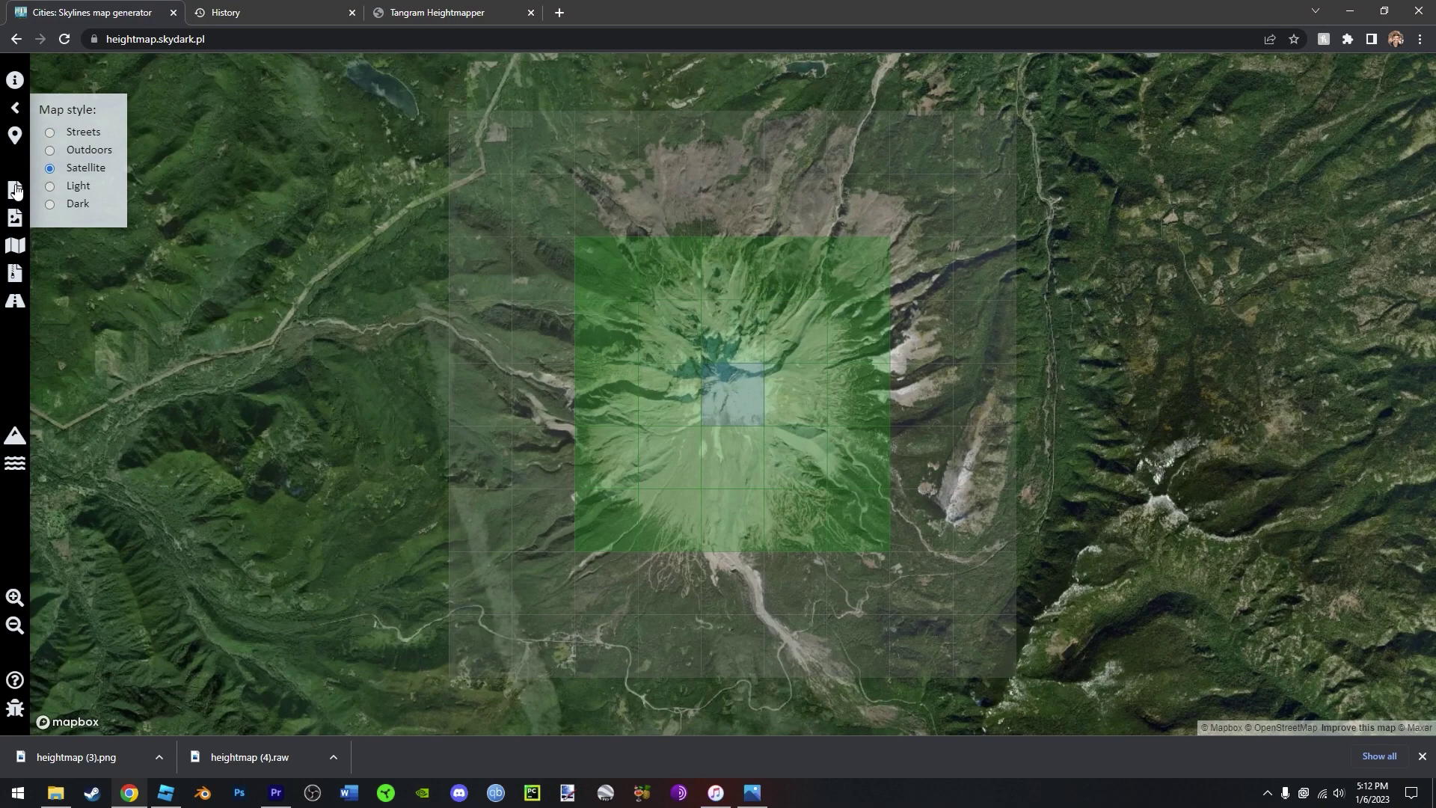
pyautogui.click(15, 224)
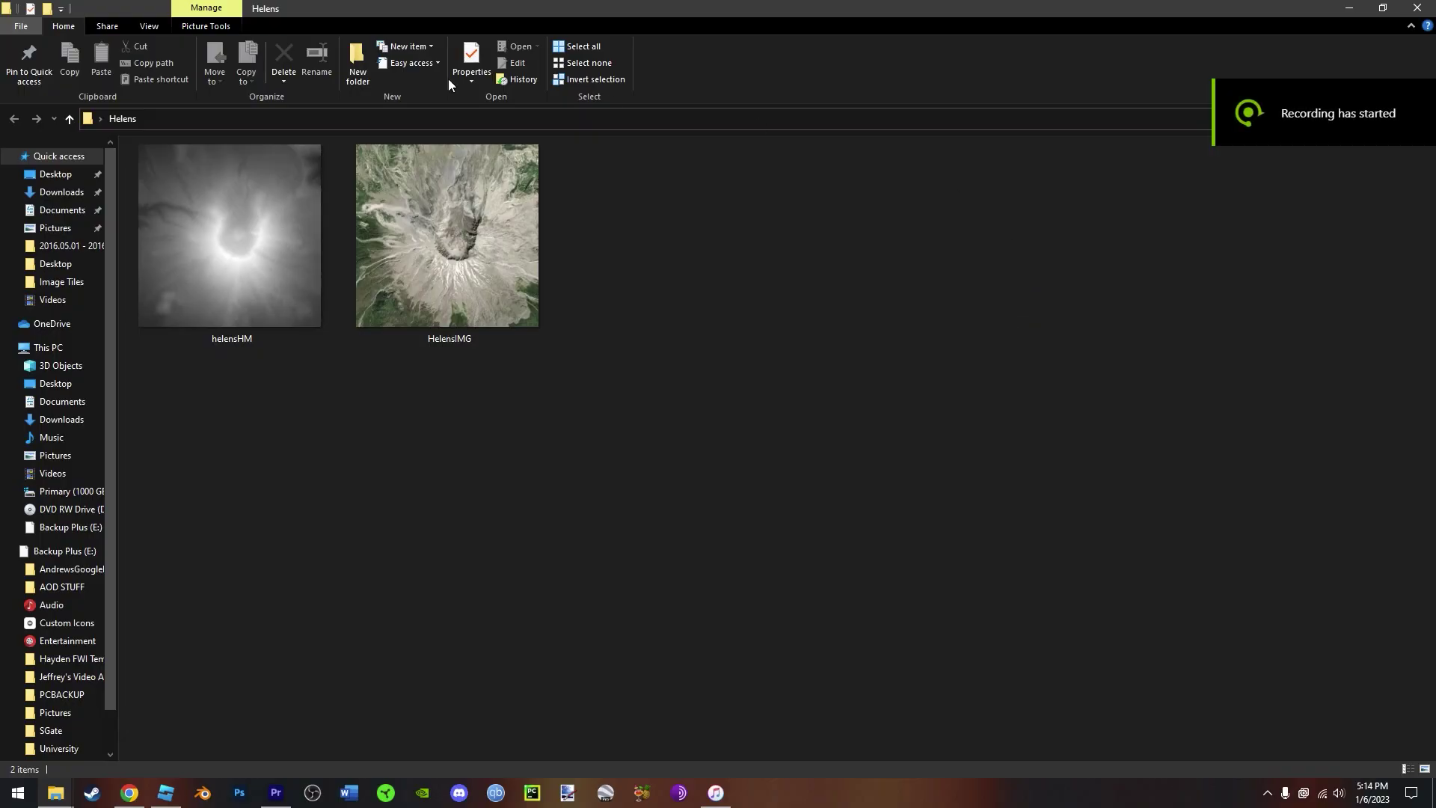
# - Switch to the Jefferson folder window to view its heightmap and satellite image
pyautogui.moveTo(59, 792)
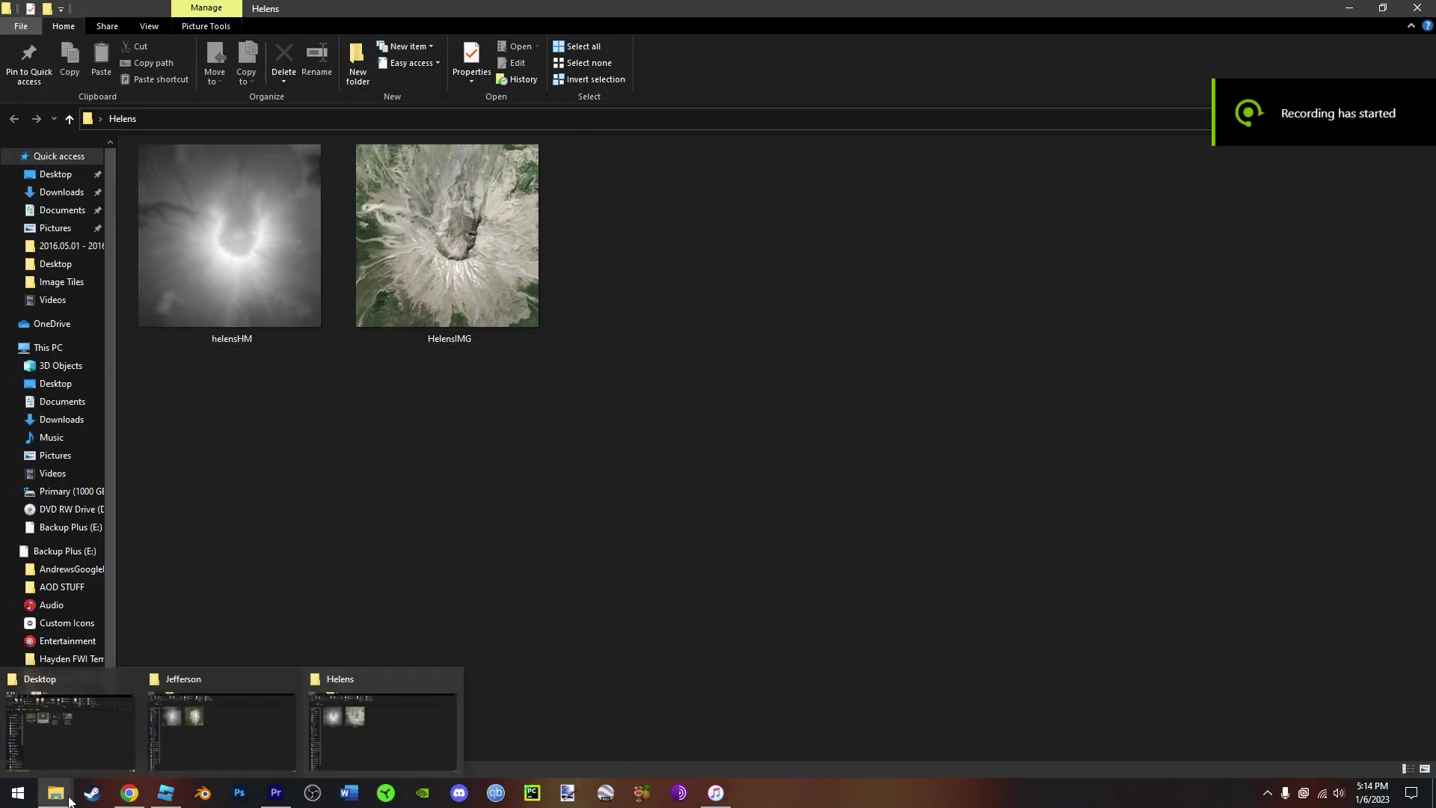
pyautogui.click(219, 723)
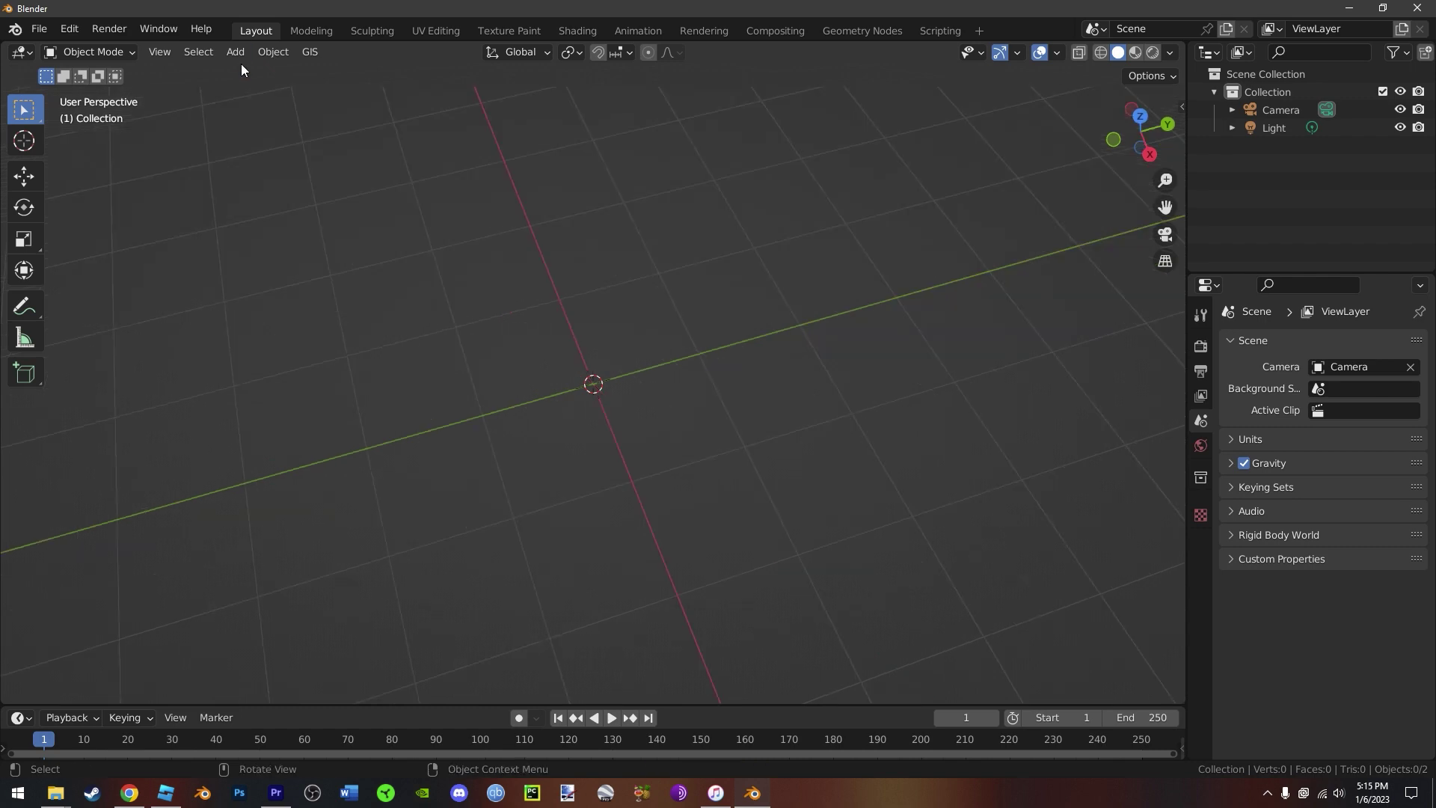
# - Switch to Blender and add a plane mesh to the empty scene
pyautogui.click(233, 52)
pyautogui.moveTo(241, 67)
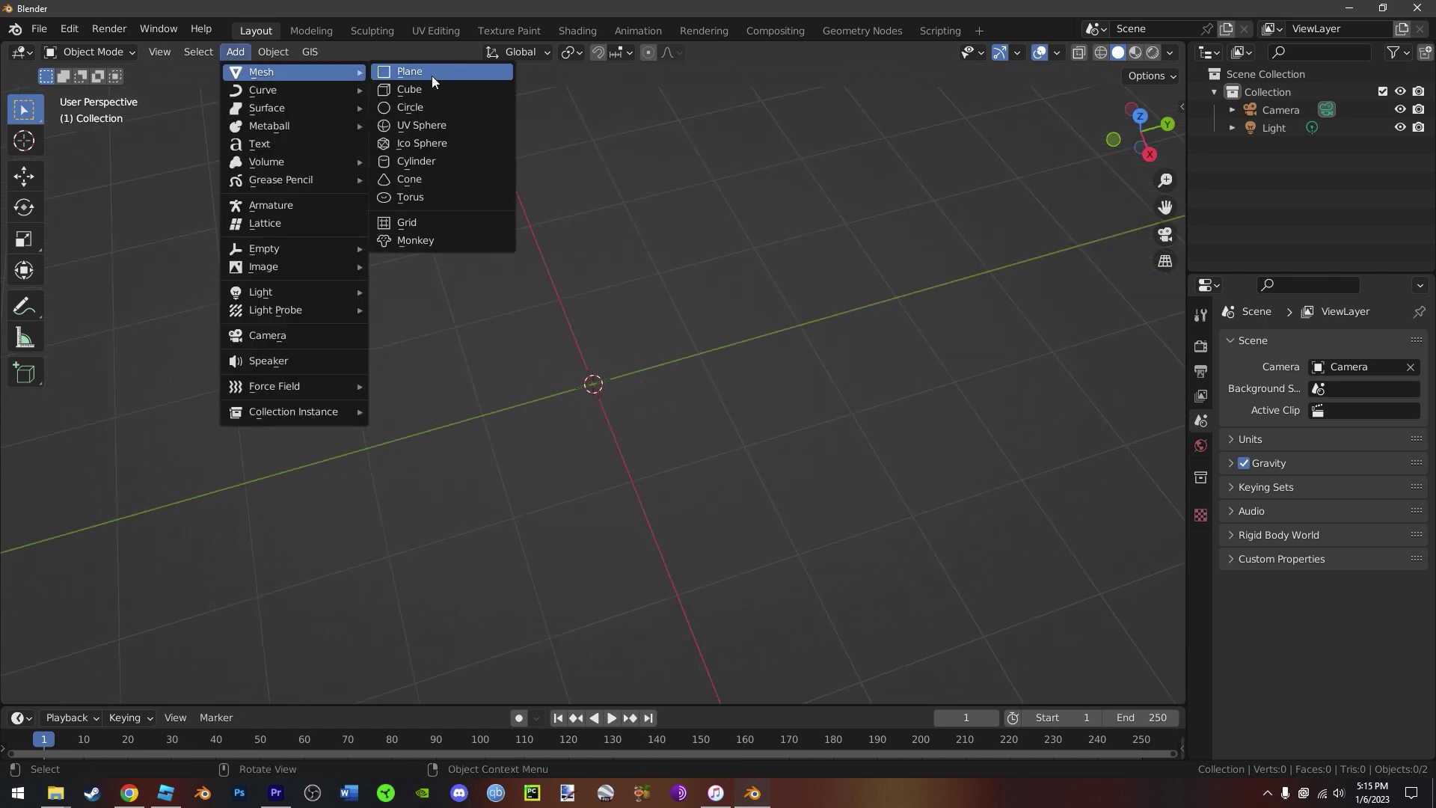
pyautogui.click(409, 71)
pyautogui.scroll(-4, 609, 329)
pyautogui.rightClick(628, 322)
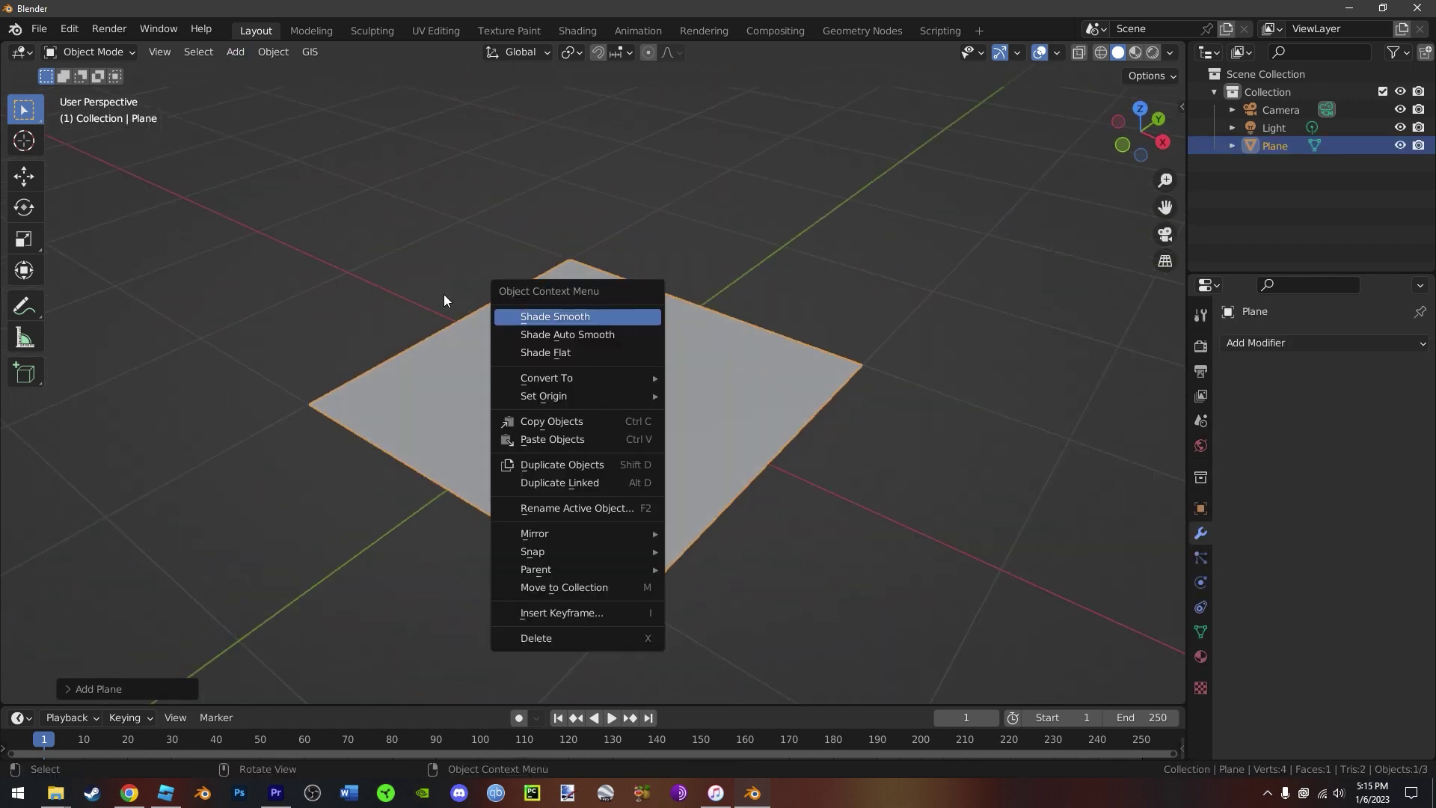
# - Enter Edit Mode and subdivide the plane four times
pyautogui.click(88, 52)
pyautogui.click(82, 88)
pyautogui.rightClick(584, 367)
pyautogui.click(543, 367)
pyautogui.hotkey('shift', 'r')
pyautogui.hotkey('shift', 'r')
pyautogui.hotkey('shift', 'r')
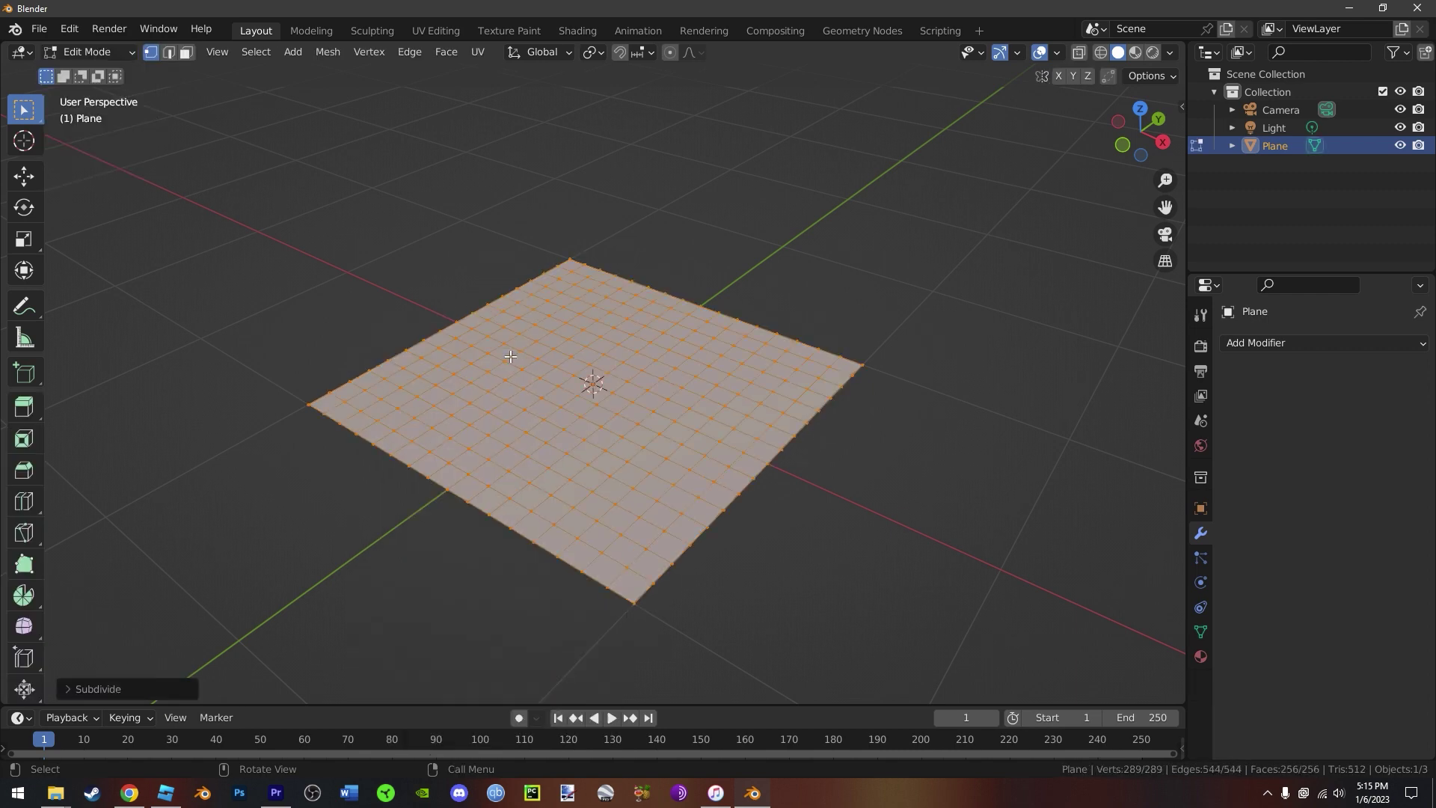
# - Subdivide the plane three more times to get a dense grid for displacement
pyautogui.rightClick(510, 357)
pyautogui.click(510, 357)
pyautogui.rightClick(510, 358)
pyautogui.click(510, 360)
pyautogui.rightClick(510, 362)
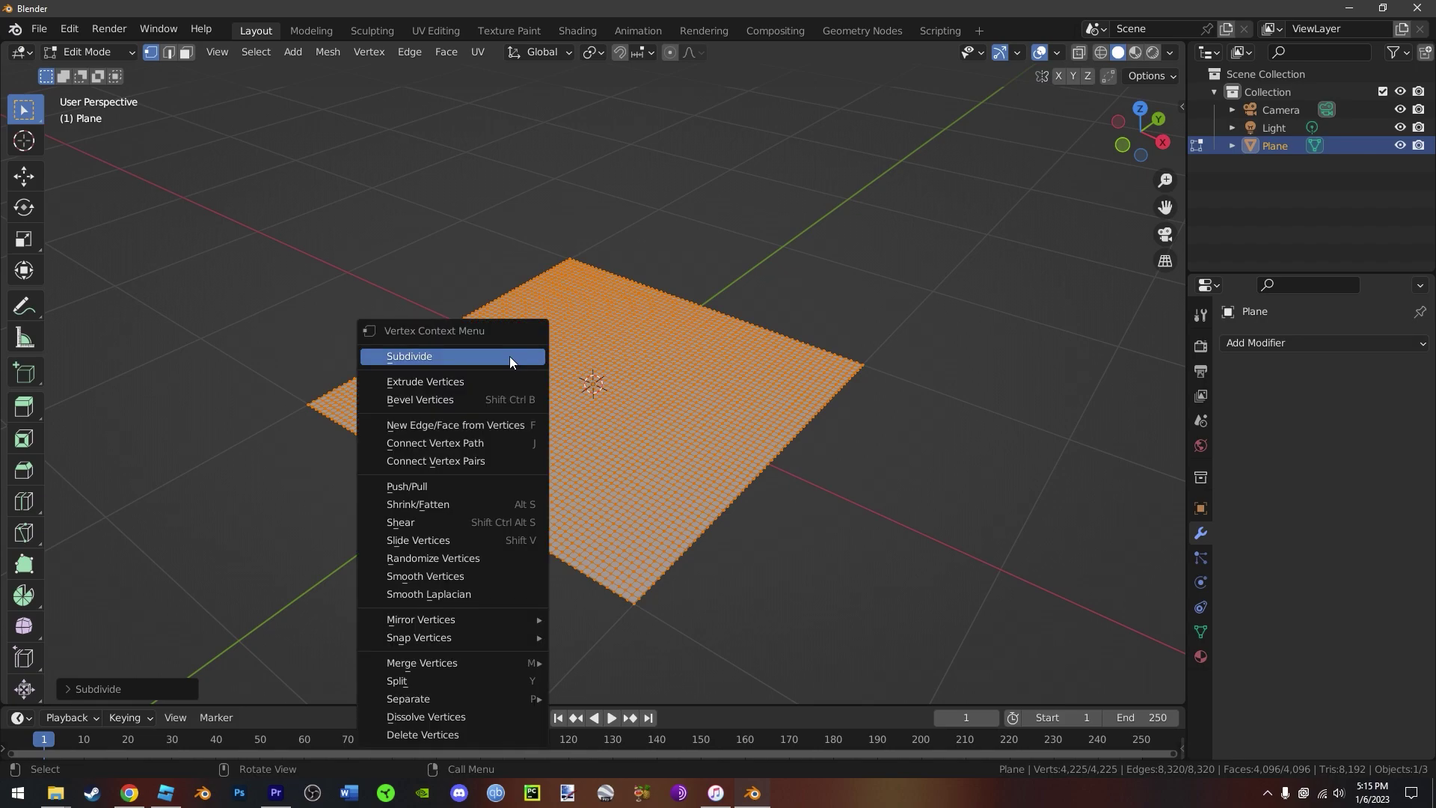
pyautogui.click(510, 357)
pyautogui.scroll(6, 652, 411)
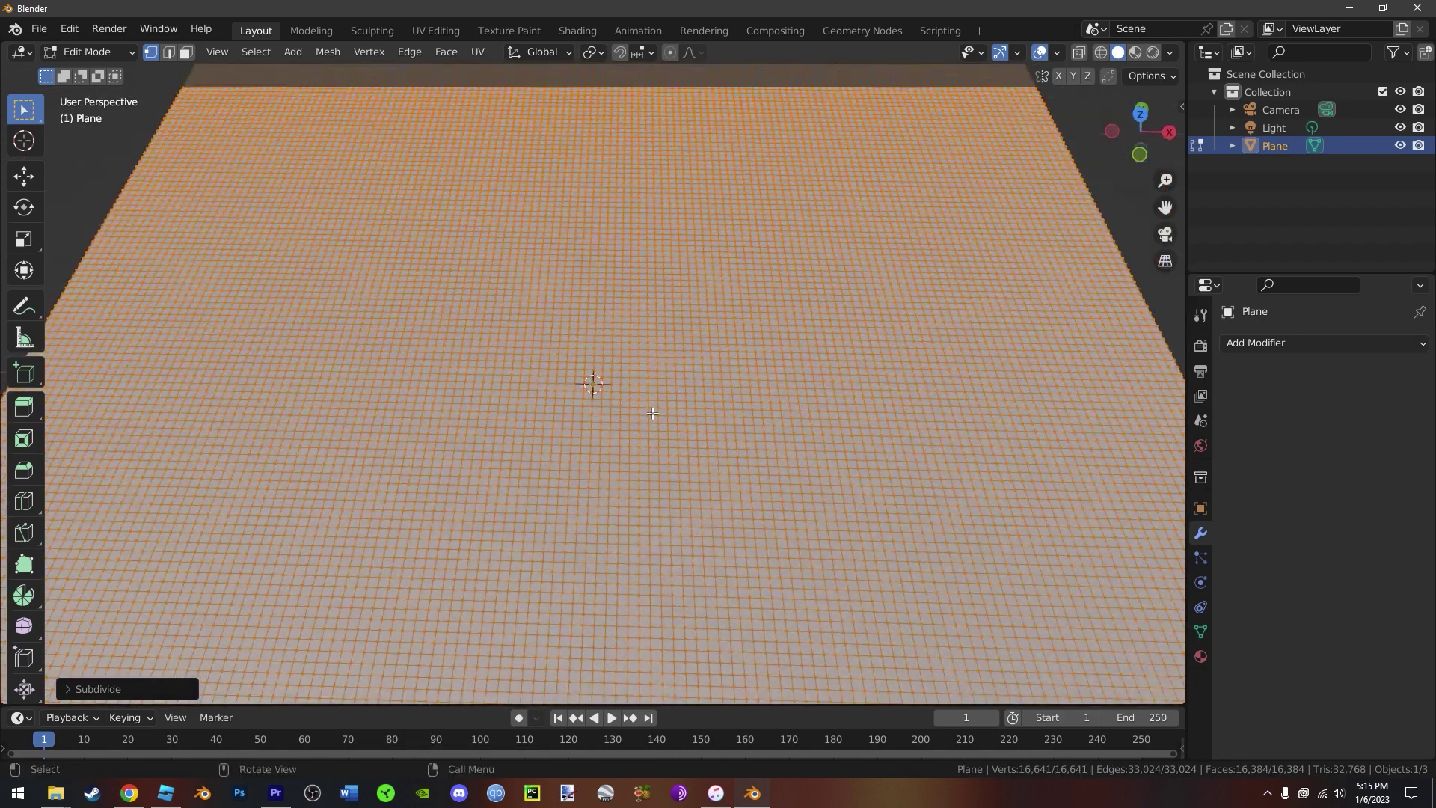
pyautogui.scroll(-6, 652, 411)
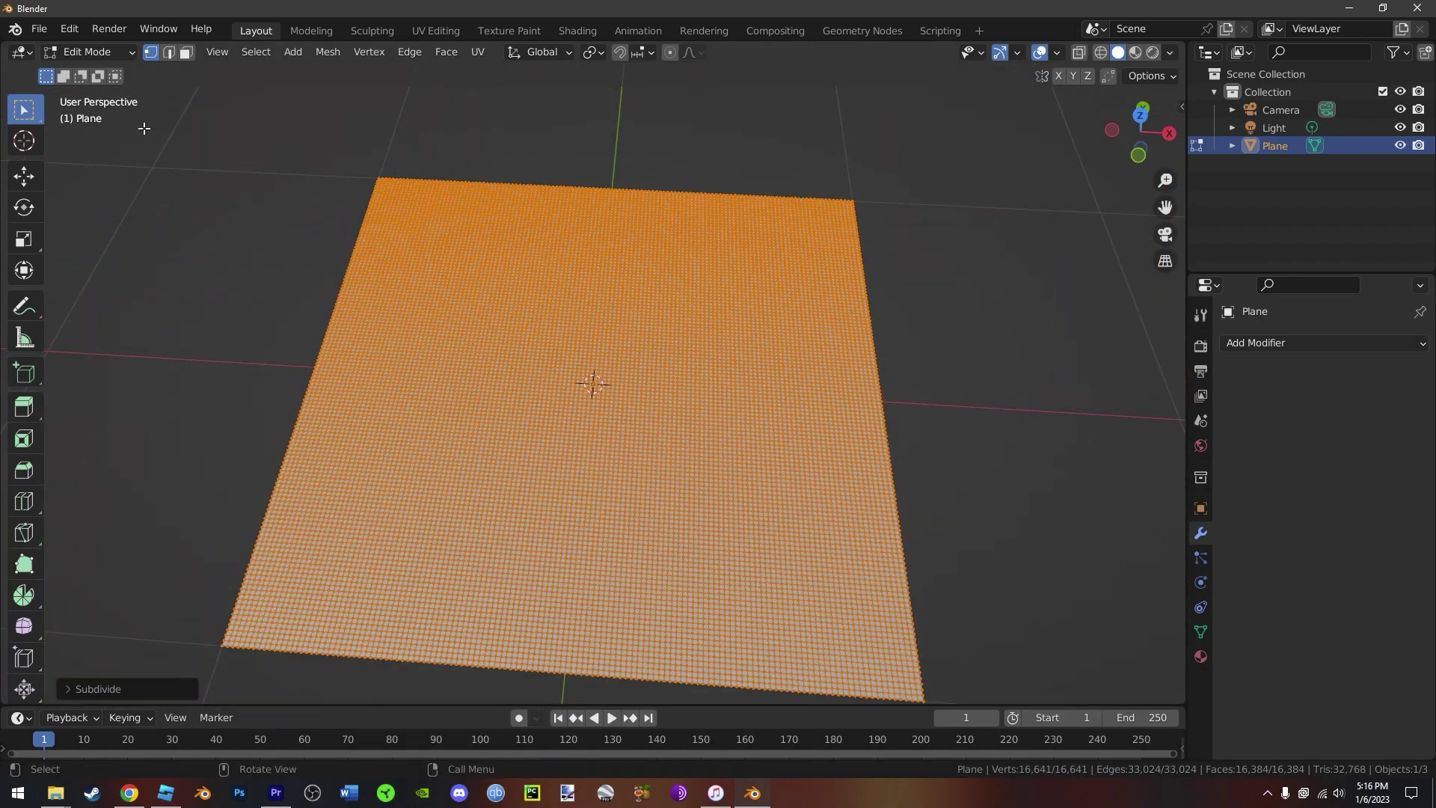
# - Return the plane to Object Mode and shade it smooth
pyautogui.click(83, 52)
pyautogui.click(83, 68)
pyautogui.rightClick(729, 301)
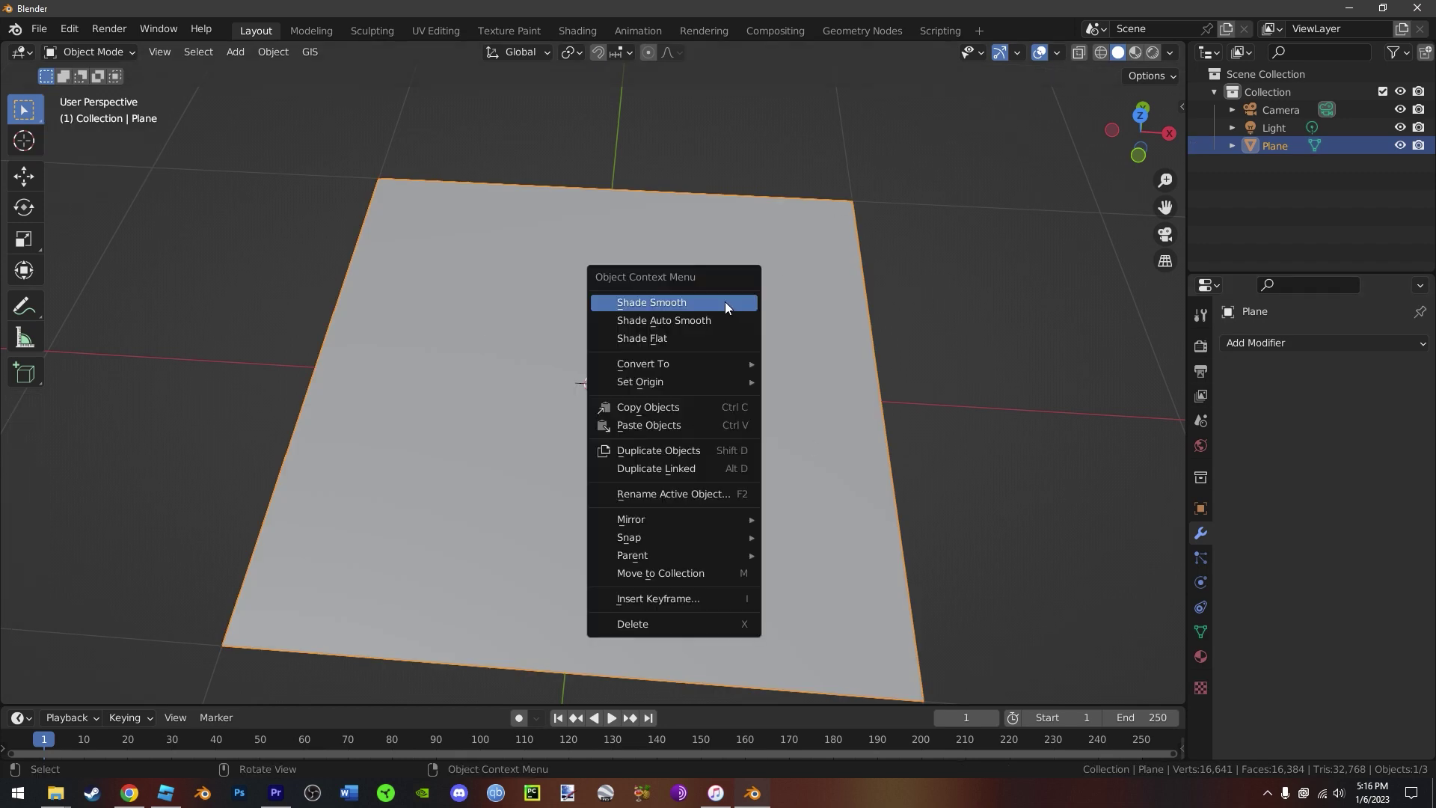
pyautogui.click(666, 298)
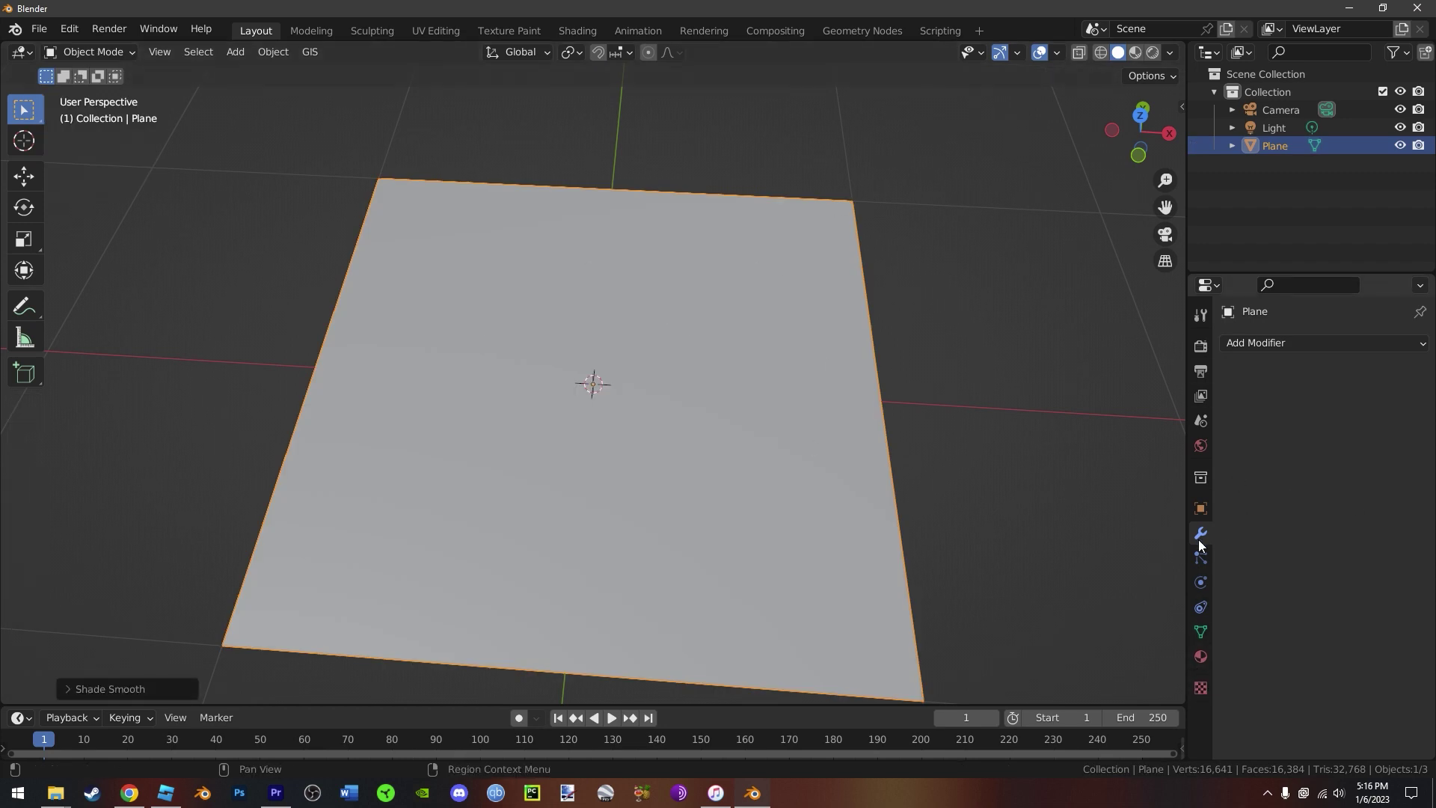
# - Add a Displace modifier with a new texture to the plane and open that texture's settings
pyautogui.click(1259, 346)
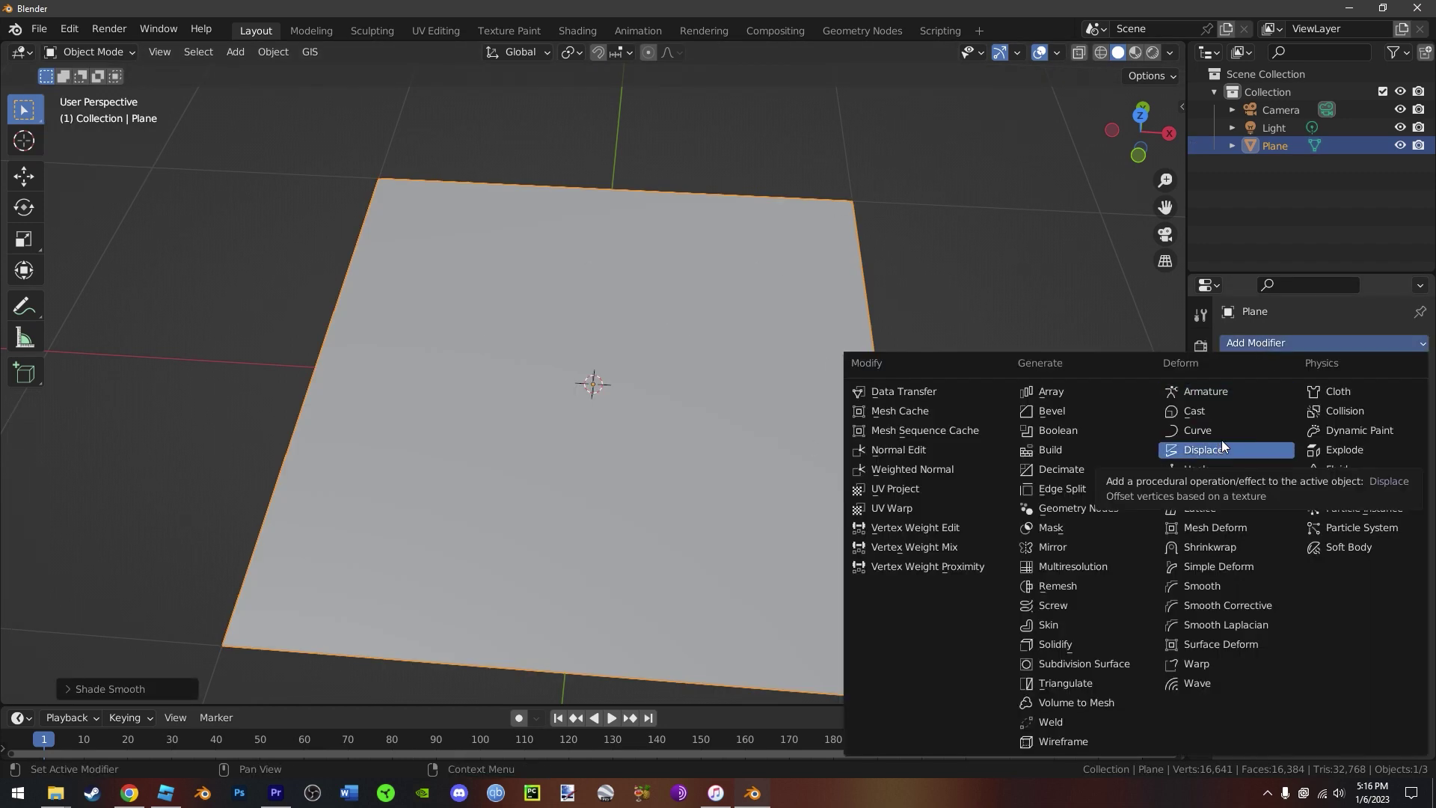
pyautogui.click(1202, 450)
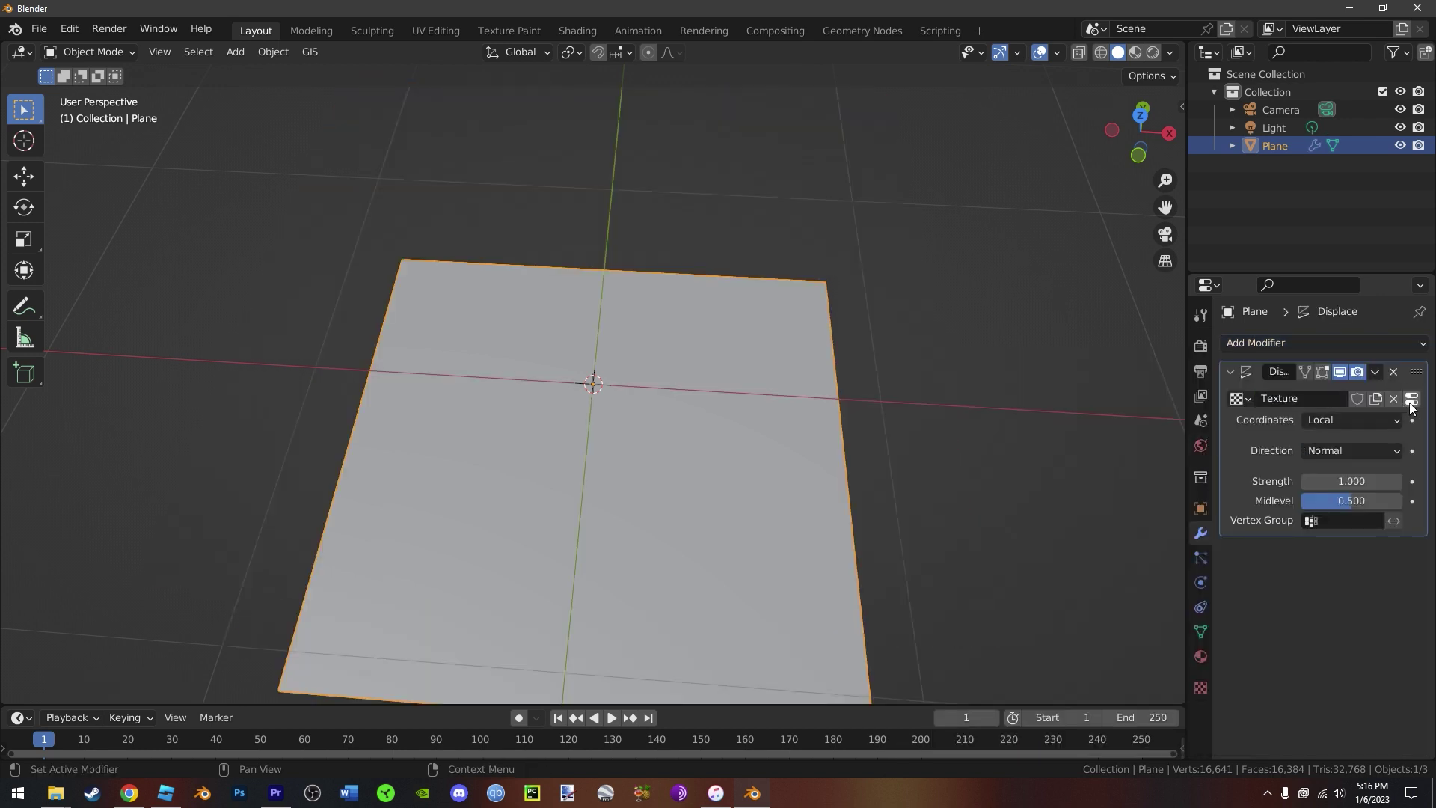
pyautogui.moveTo(1046, 418); pyautogui.dragTo(1011, 402, button='middle')
pyautogui.click(1411, 398)
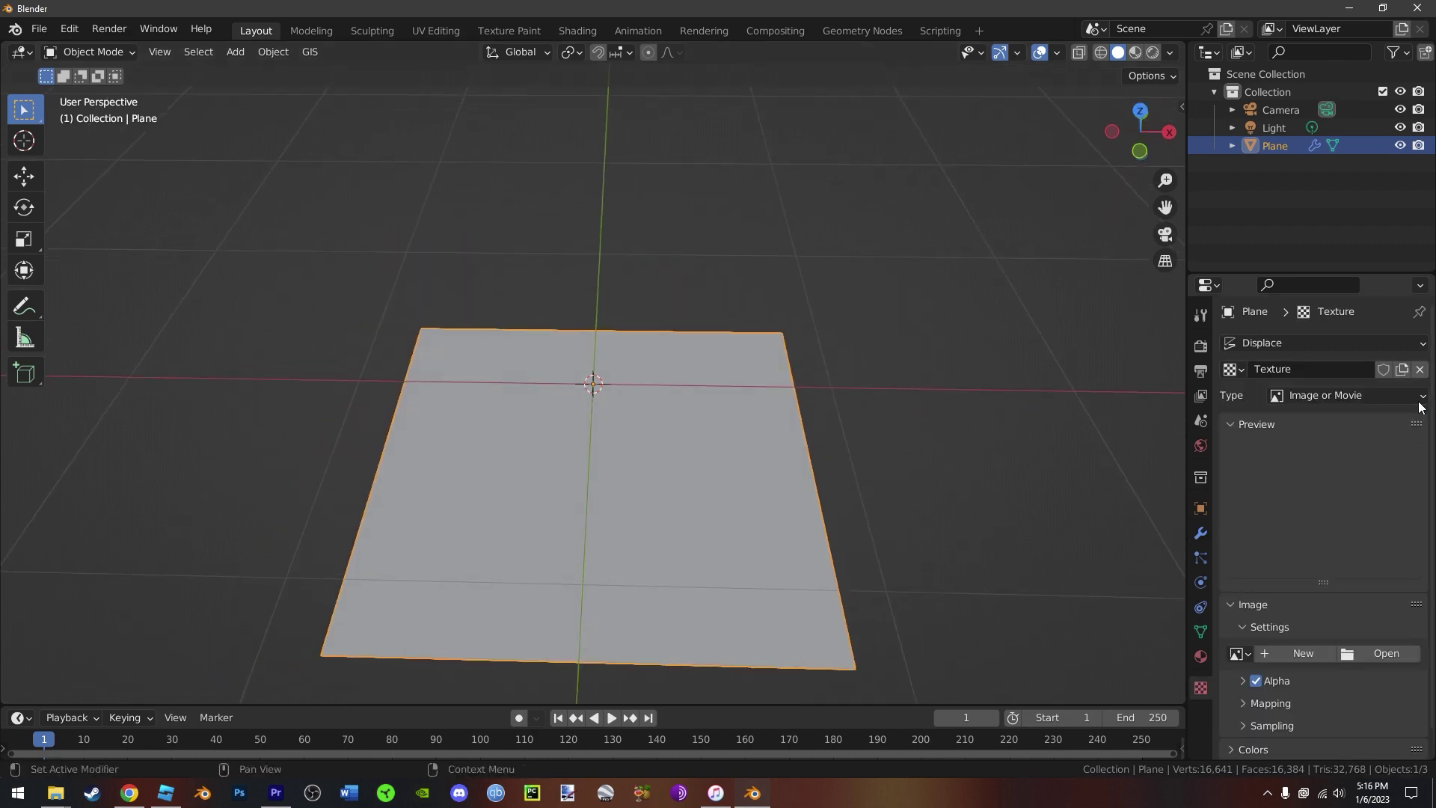
# - Load helensHM.png from the desktop's Helens folder as the displacement texture image
pyautogui.click(1373, 658)
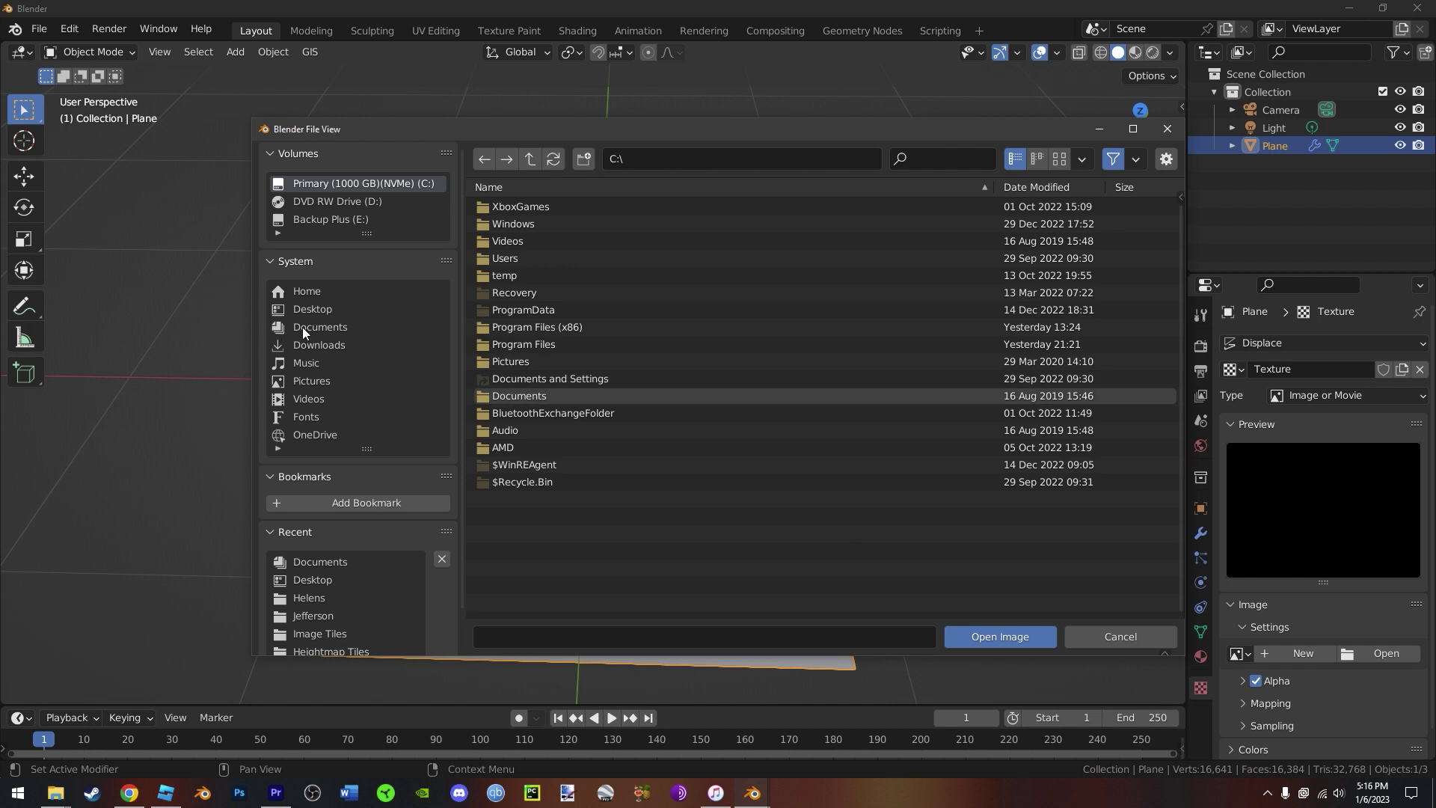
pyautogui.click(312, 310)
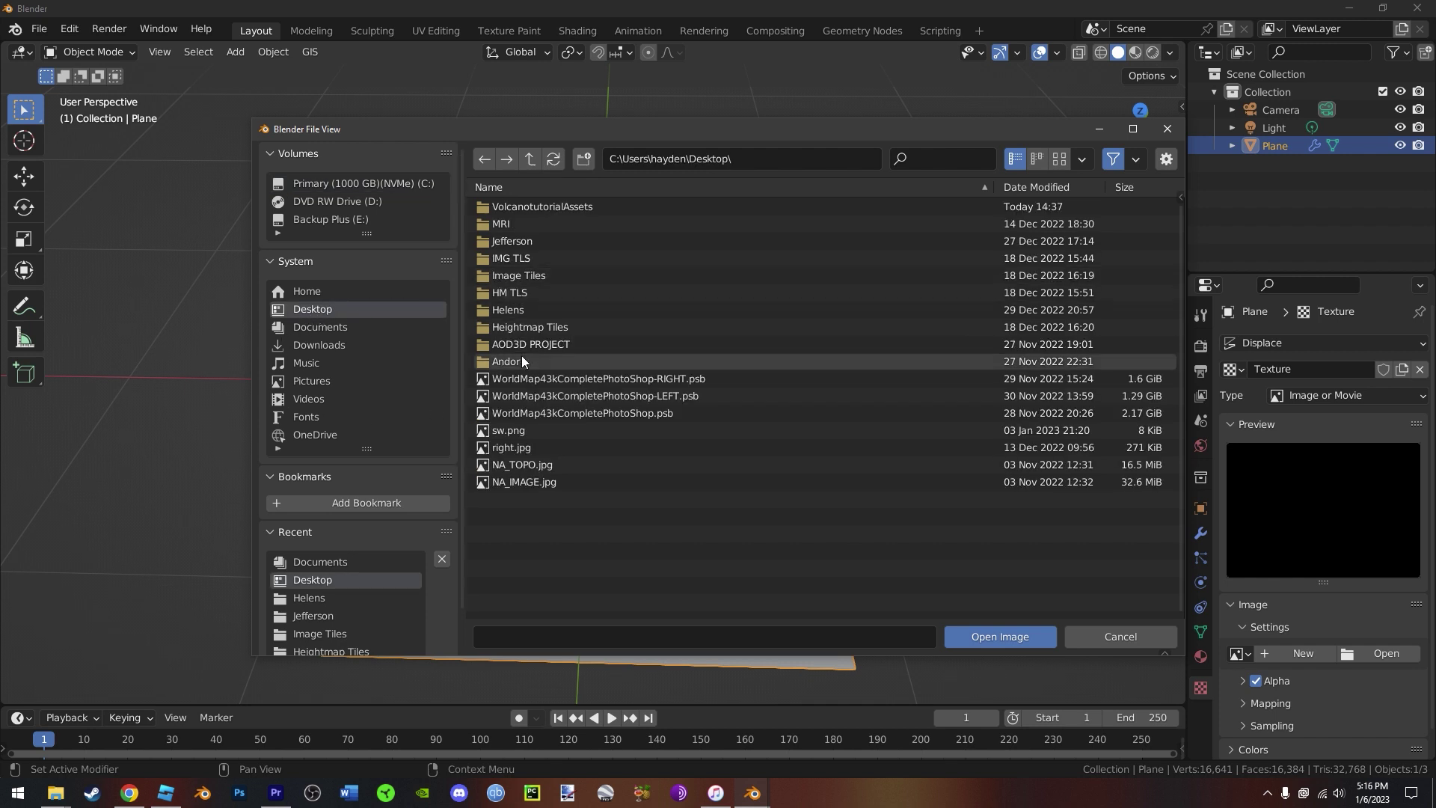
pyautogui.doubleClick(523, 310)
pyautogui.click(522, 225)
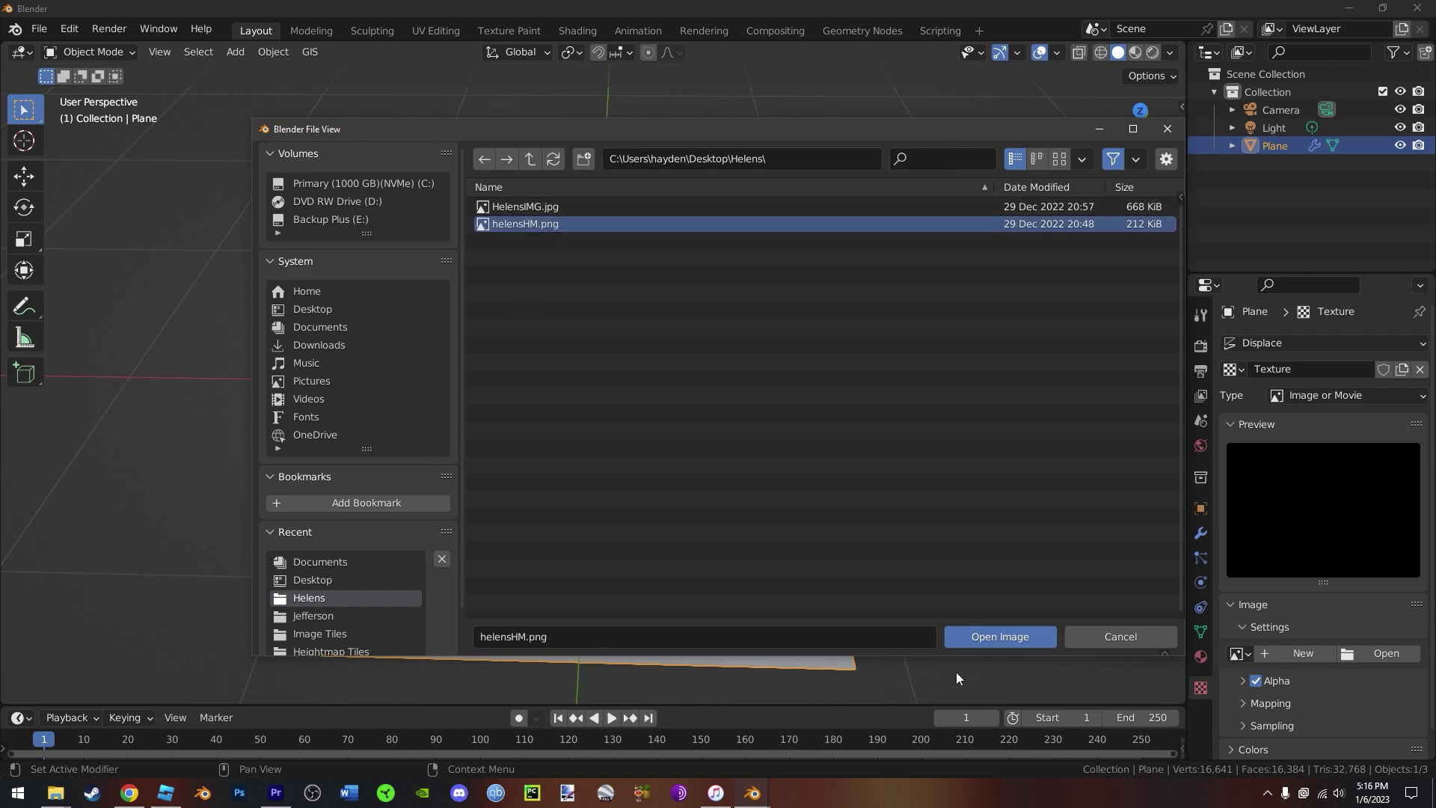
pyautogui.click(1005, 640)
pyautogui.moveTo(971, 602); pyautogui.dragTo(1042, 685, button='middle')
# - Try Displace modifier strengths of 0.25 and 0.75 on the terrain
pyautogui.click(1201, 533)
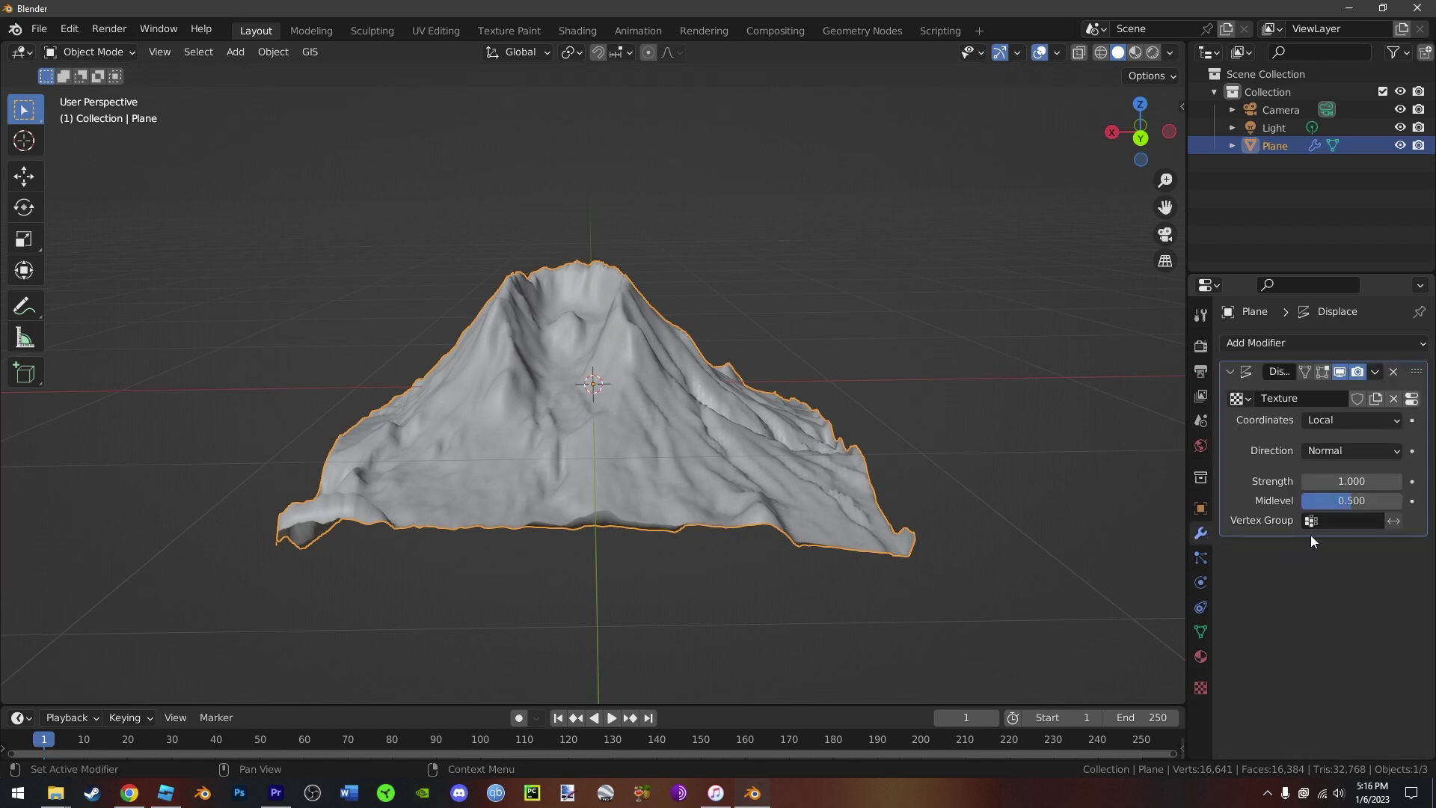
pyautogui.write('0.25')
pyautogui.press('Return')
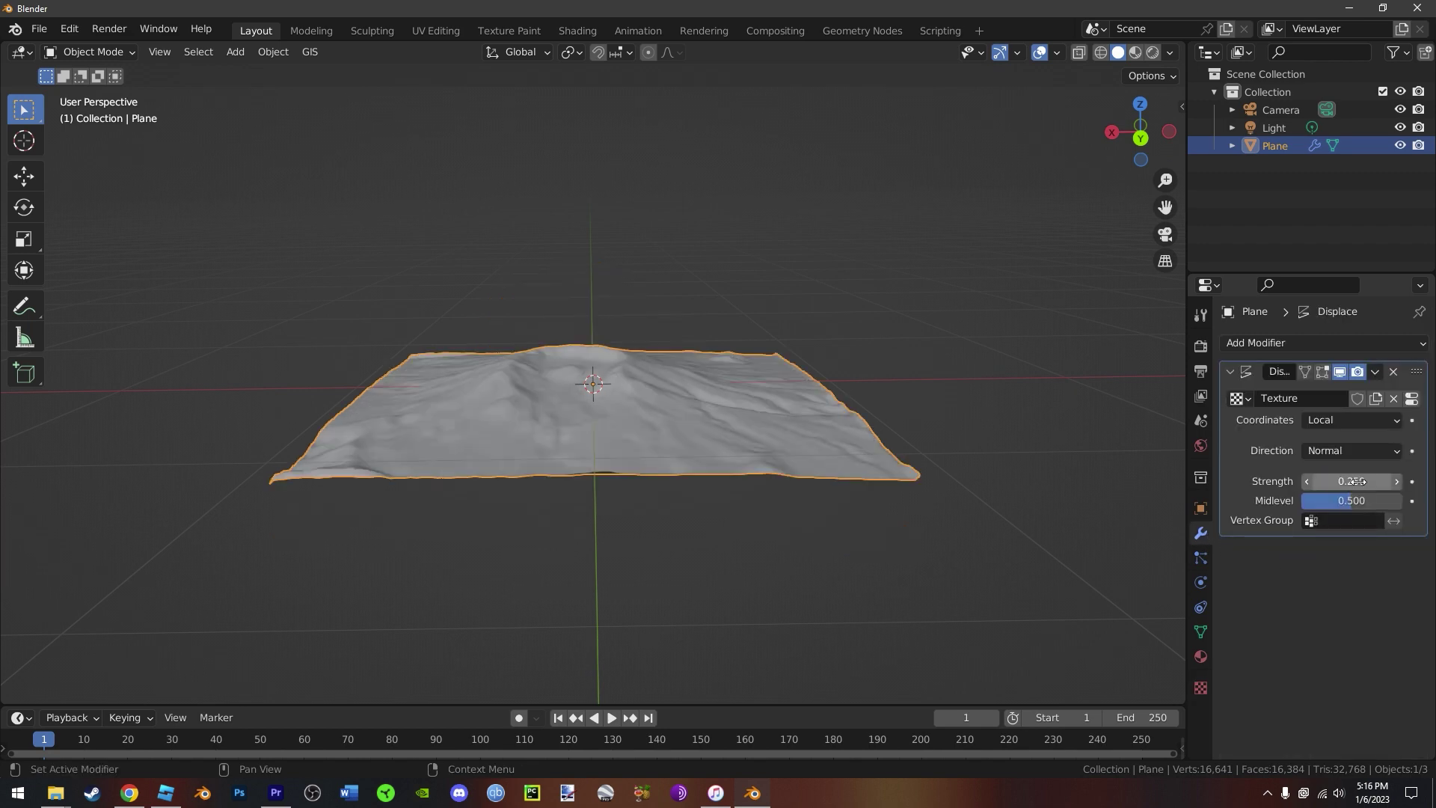
pyautogui.moveTo(1316, 482)
pyautogui.mouseDown()
pyautogui.moveTo(1405, 482)
pyautogui.moveTo(1316, 481)
pyautogui.mouseUp()
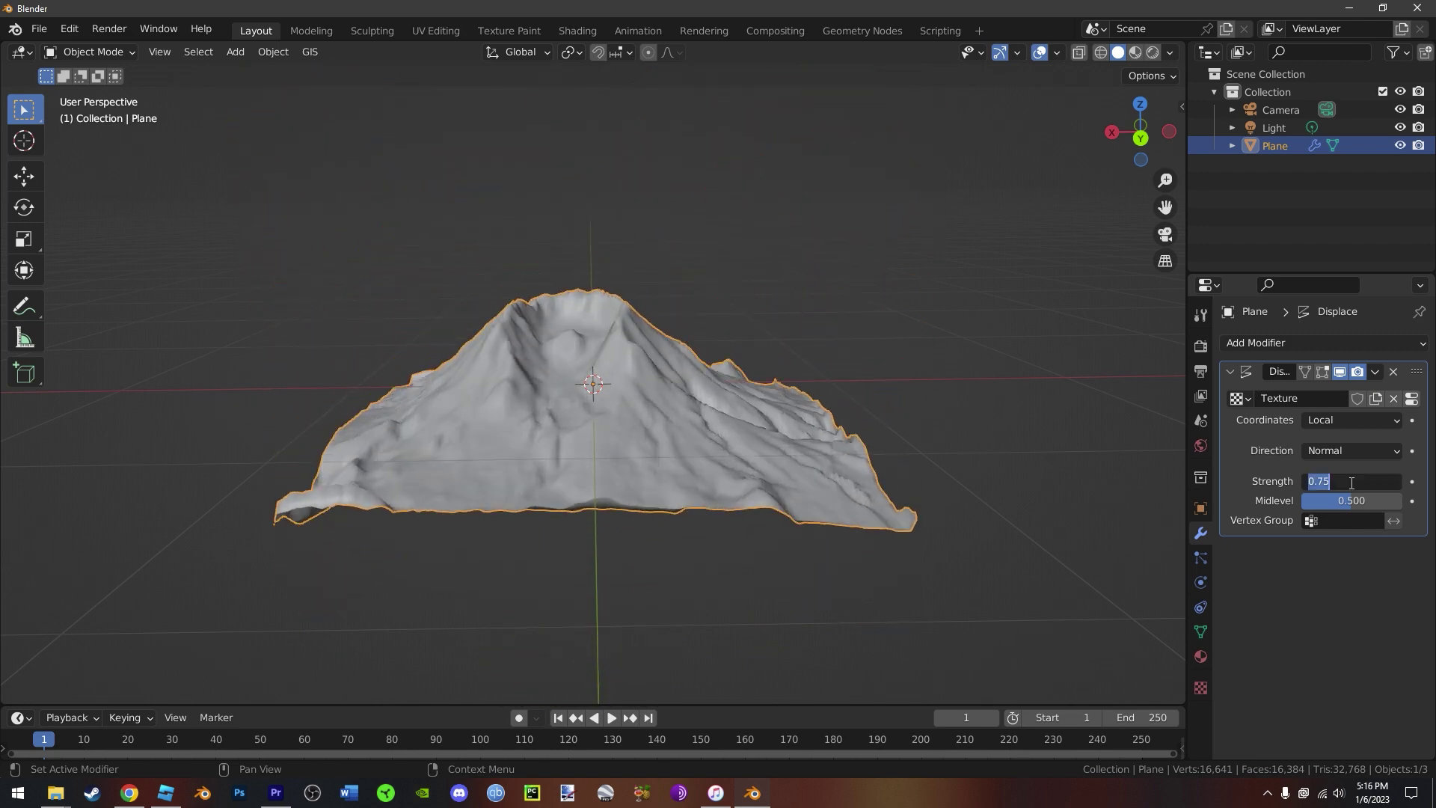
pyautogui.click(827, 519)
pyautogui.rightClick(729, 535)
pyautogui.moveTo(493, 551); pyautogui.dragTo(823, 524, button='middle')
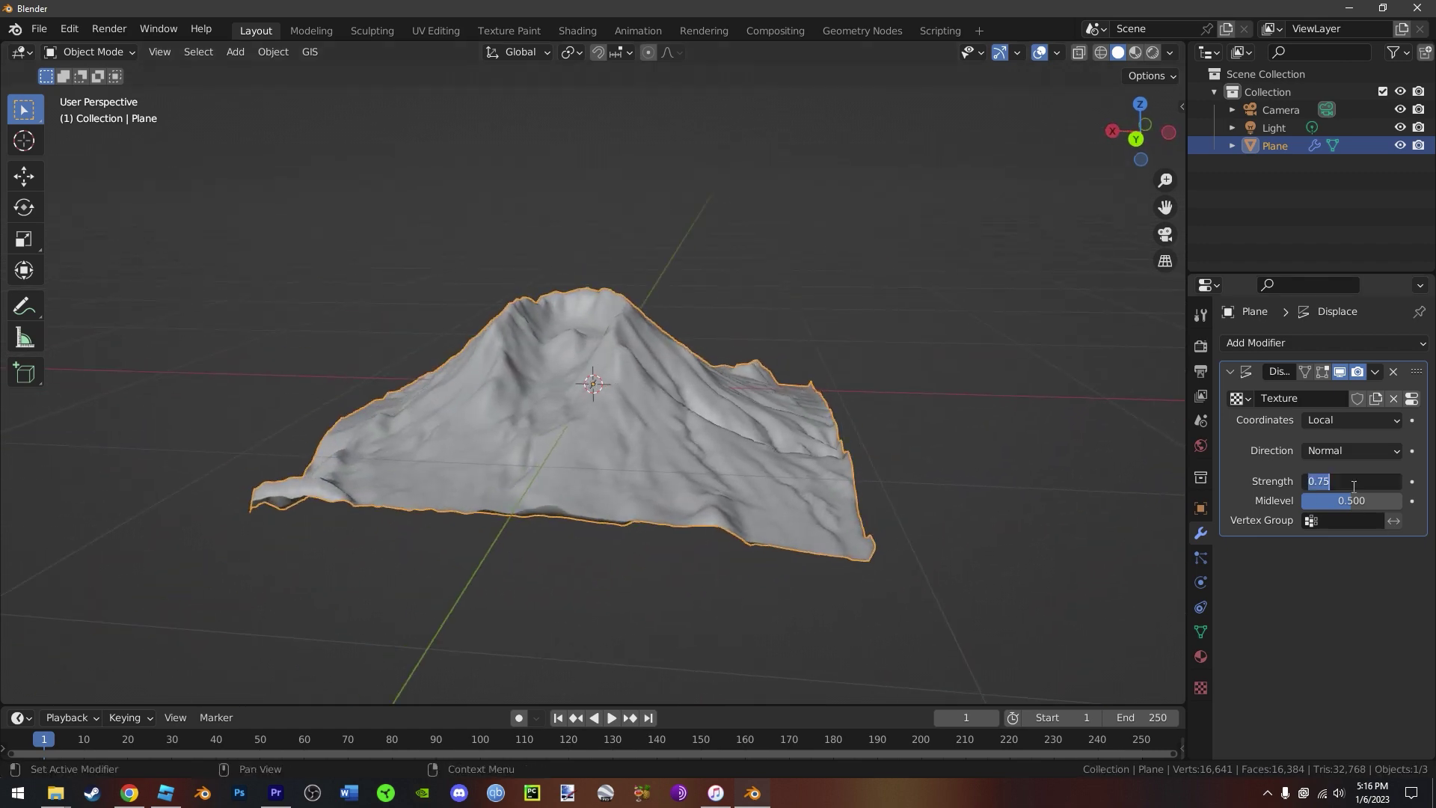
# - Set the Displace modifier's strength to 0.6
pyautogui.press('Return')
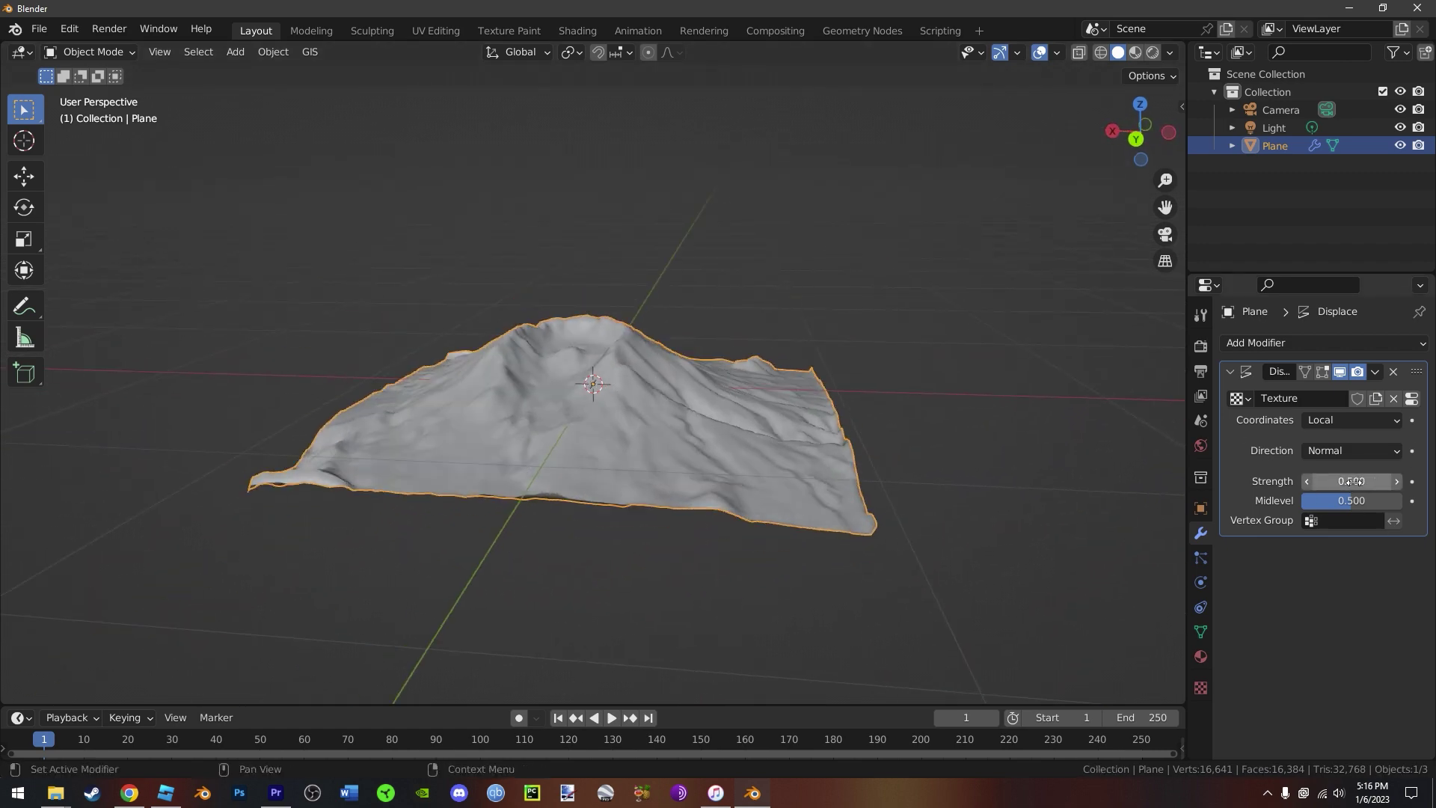
pyautogui.write('.6')
pyautogui.press('Return')
pyautogui.scroll(4, 749, 495)
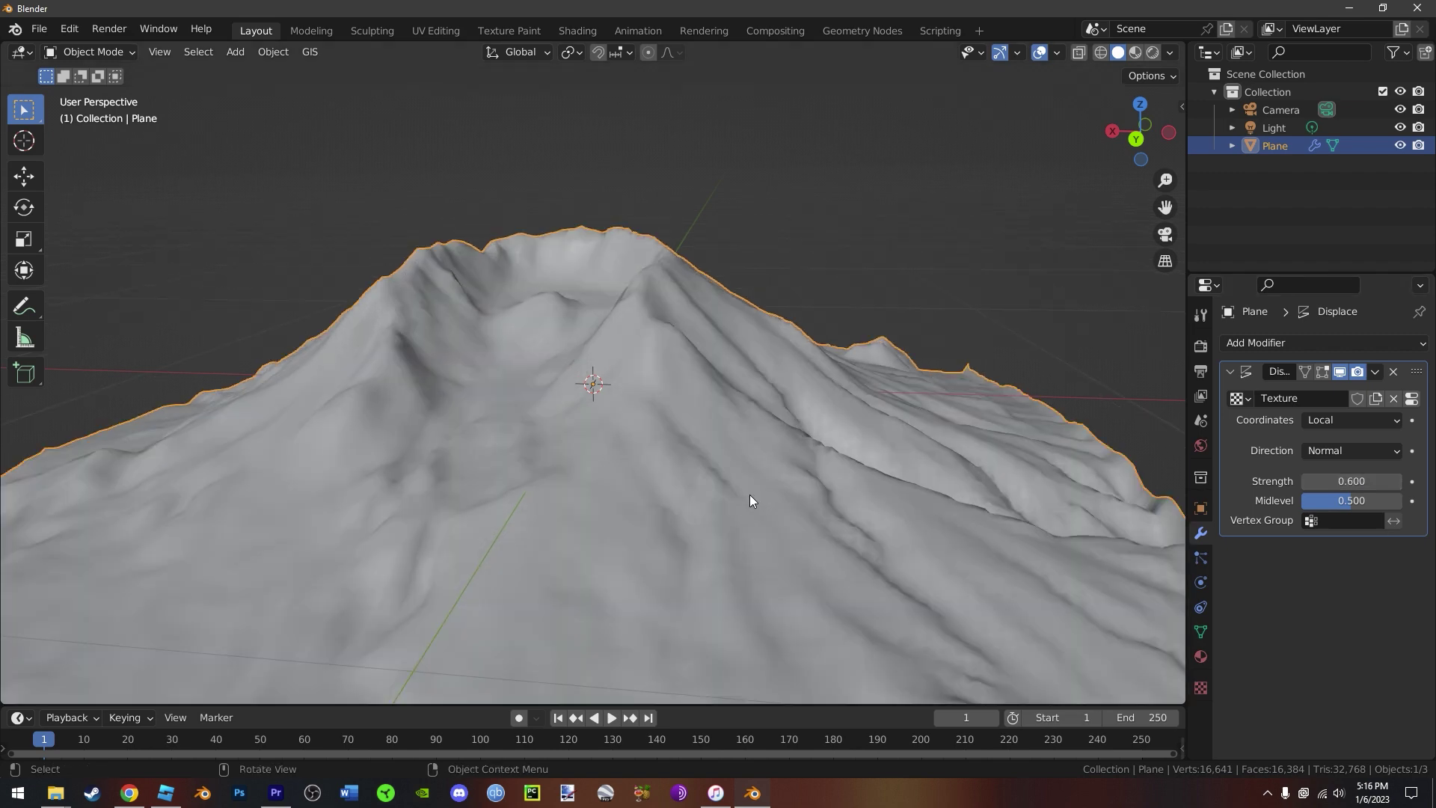
pyautogui.moveTo(749, 495); pyautogui.dragTo(764, 484, button='middle')
pyautogui.scroll(-1, 764, 484)
# - Create a new material for the terrain plane
pyautogui.click(1200, 511)
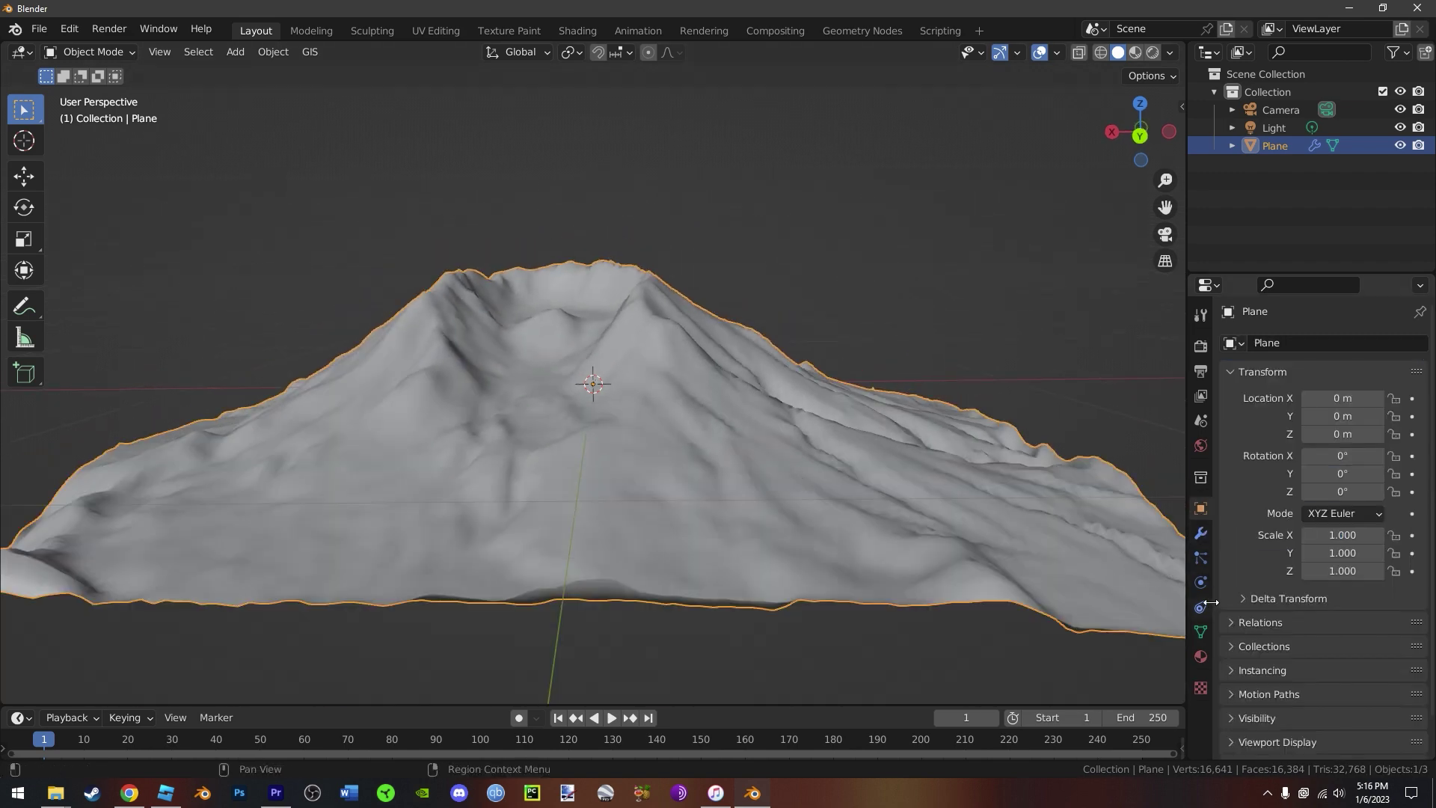
pyautogui.scroll(-1, 1224, 658)
pyautogui.click(1201, 656)
pyautogui.click(1199, 683)
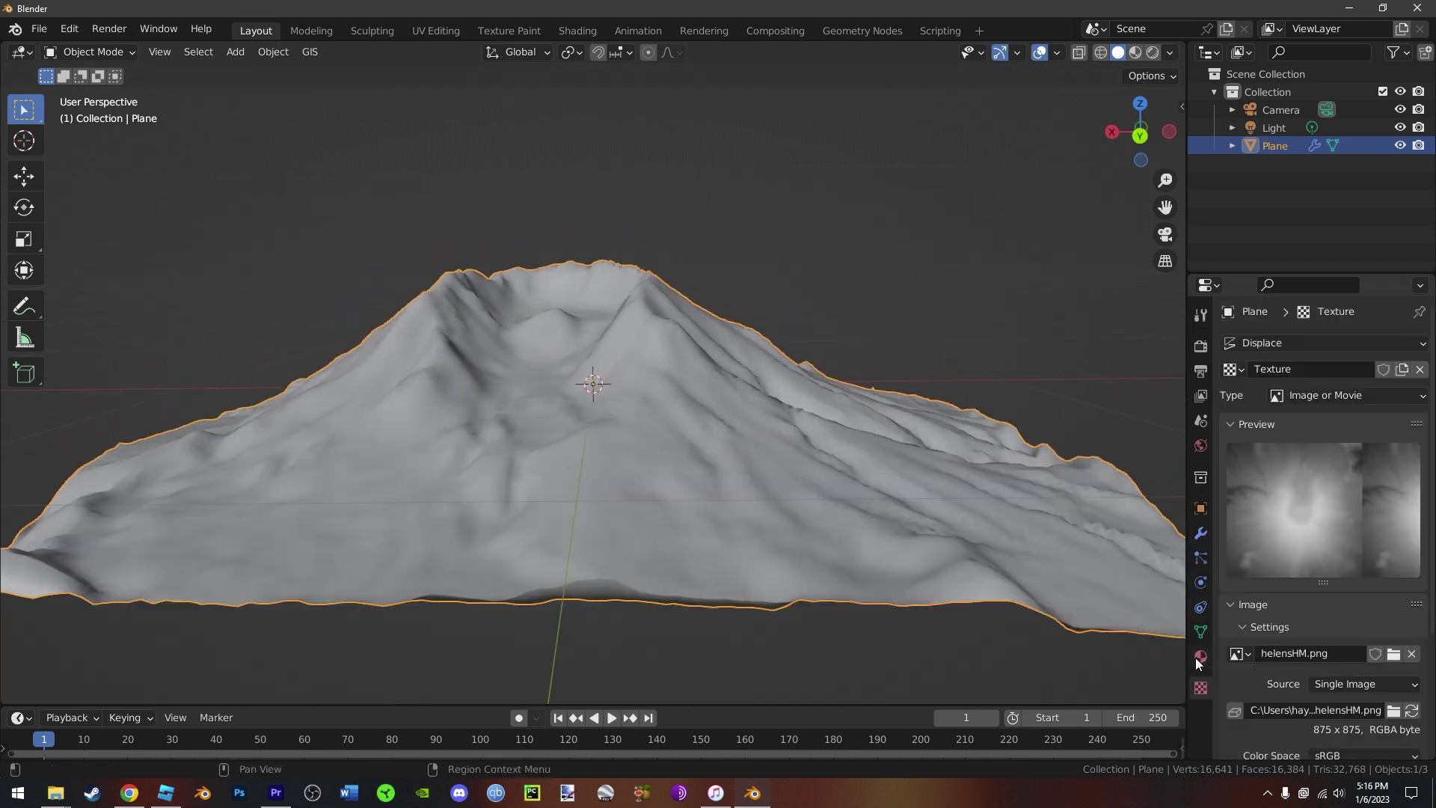
pyautogui.click(1198, 657)
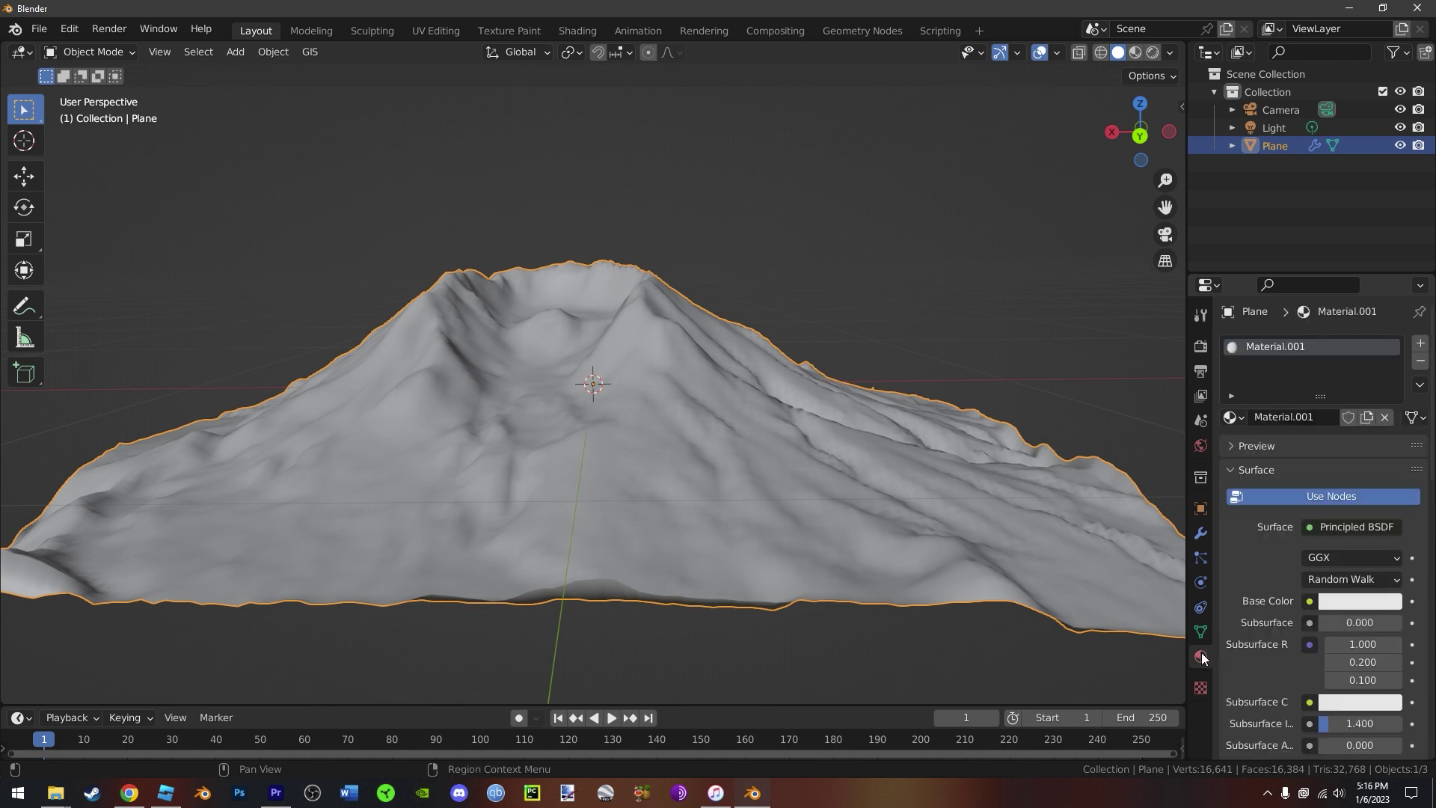
pyautogui.rightClick(1201, 654)
pyautogui.click(888, 663)
pyautogui.moveTo(949, 625); pyautogui.dragTo(939, 666, button='middle')
pyautogui.click(1200, 688)
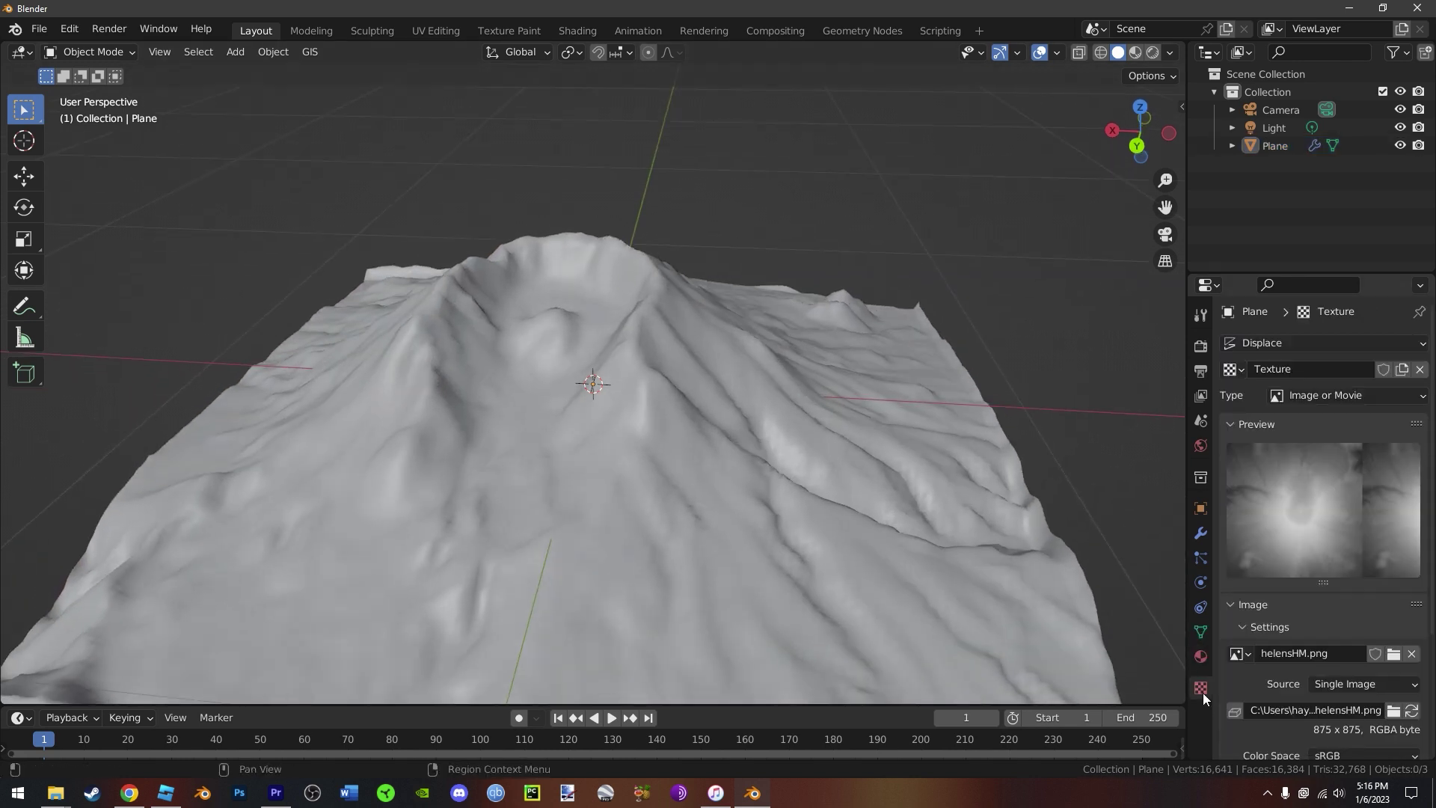
# - Add an Image Texture to the terrain material's base colour and load HelensIMG.jpg from the Helens folder
pyautogui.click(1200, 656)
pyautogui.scroll(-3, 952, 580)
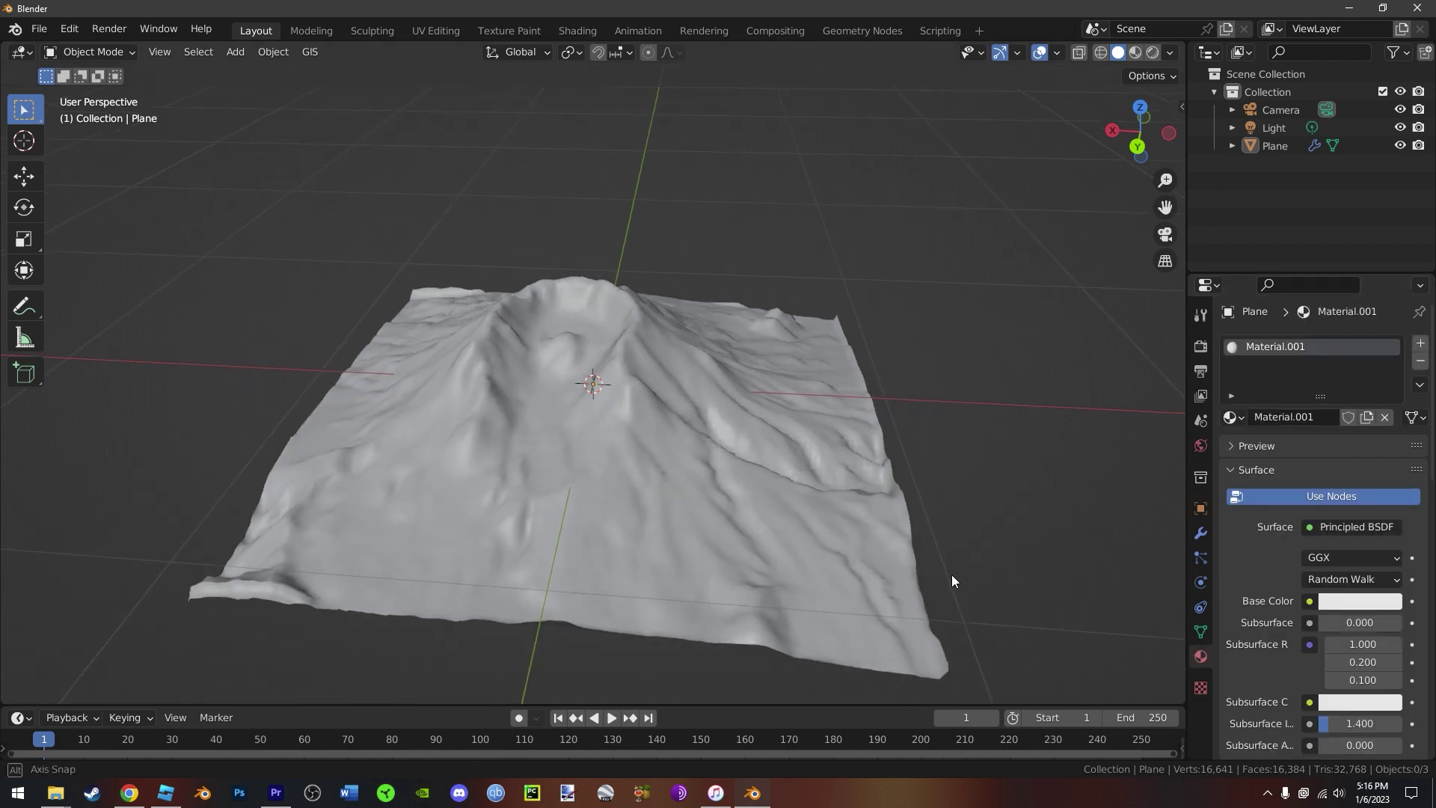
pyautogui.click(1309, 601)
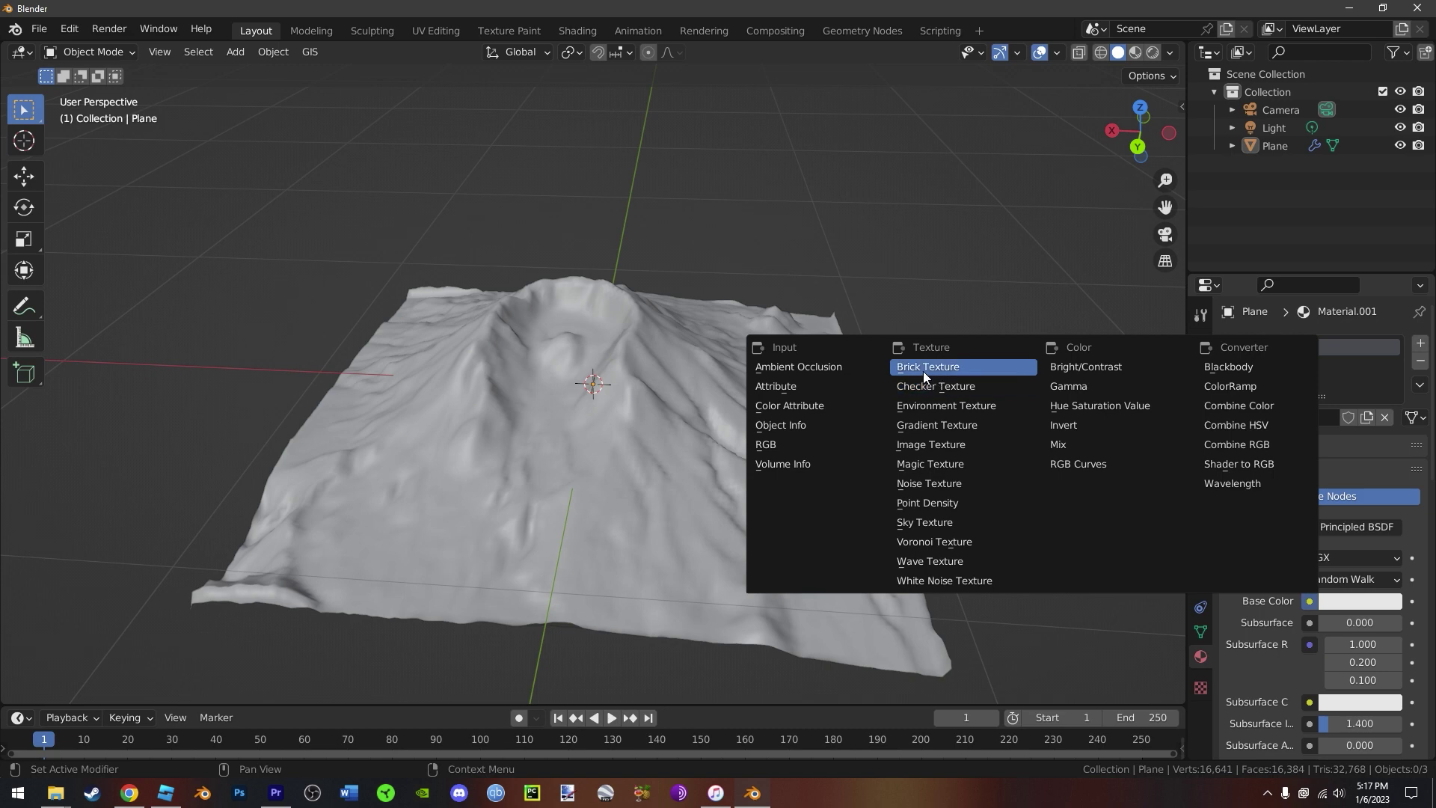
pyautogui.click(932, 445)
pyautogui.click(1340, 618)
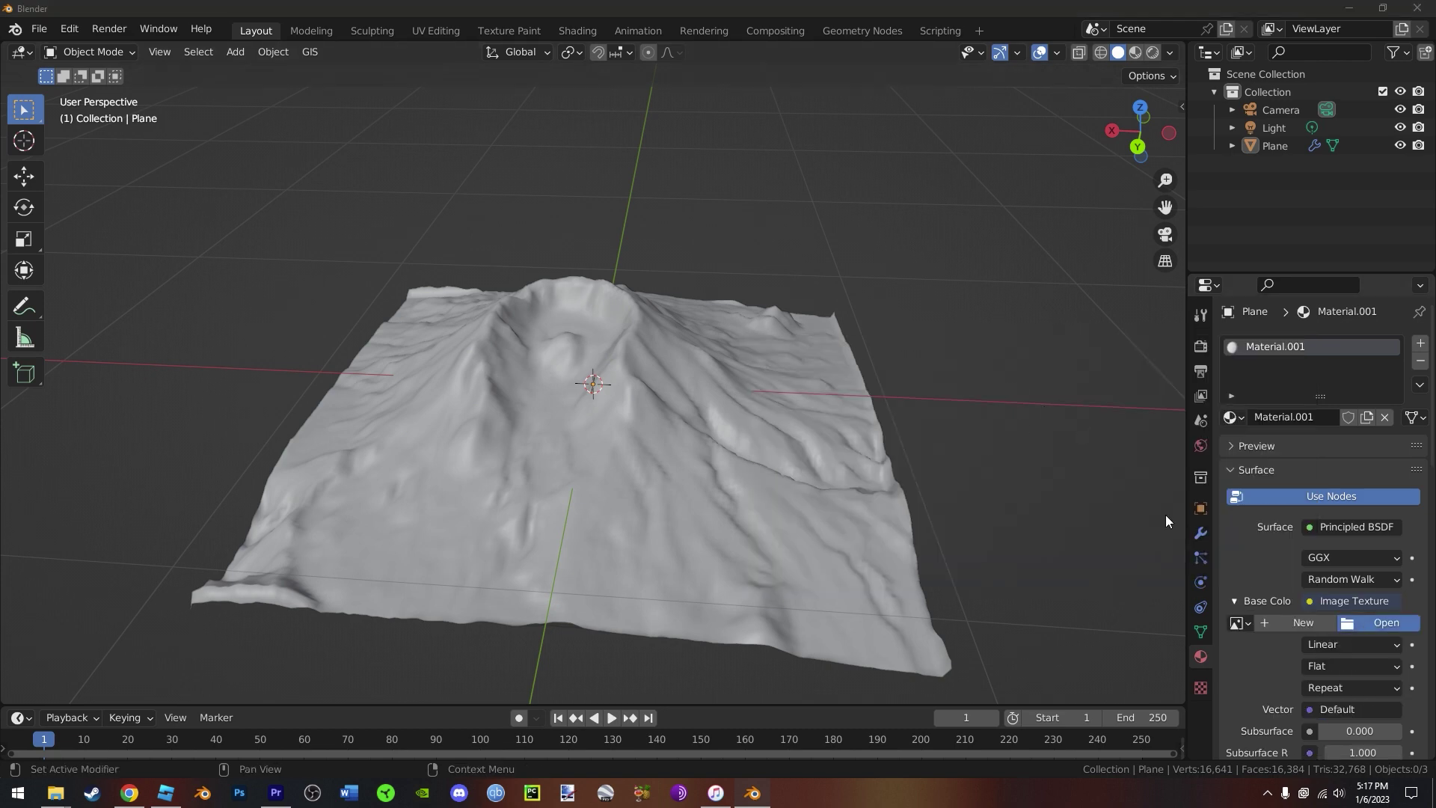
pyautogui.click(509, 208)
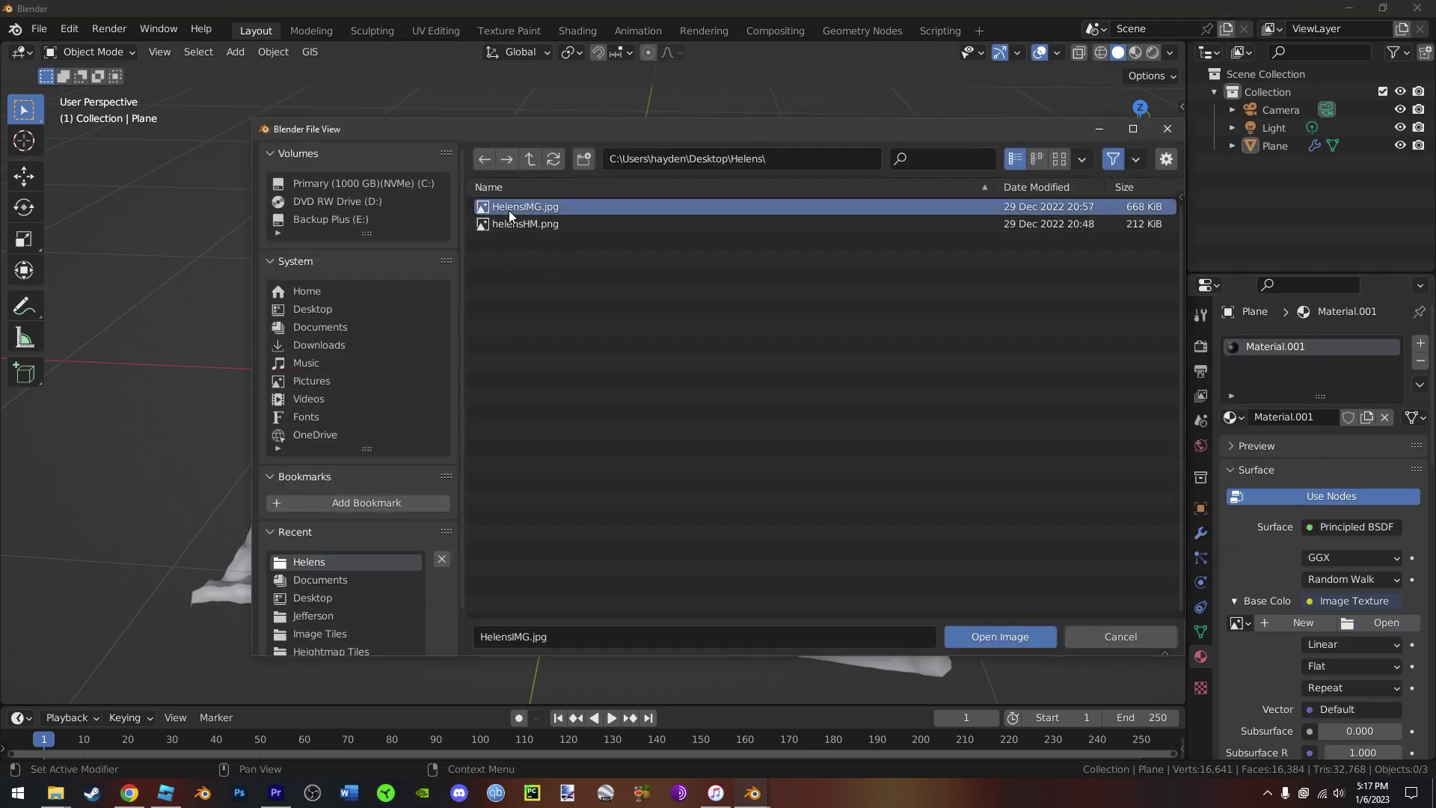
pyautogui.doubleClick(509, 216)
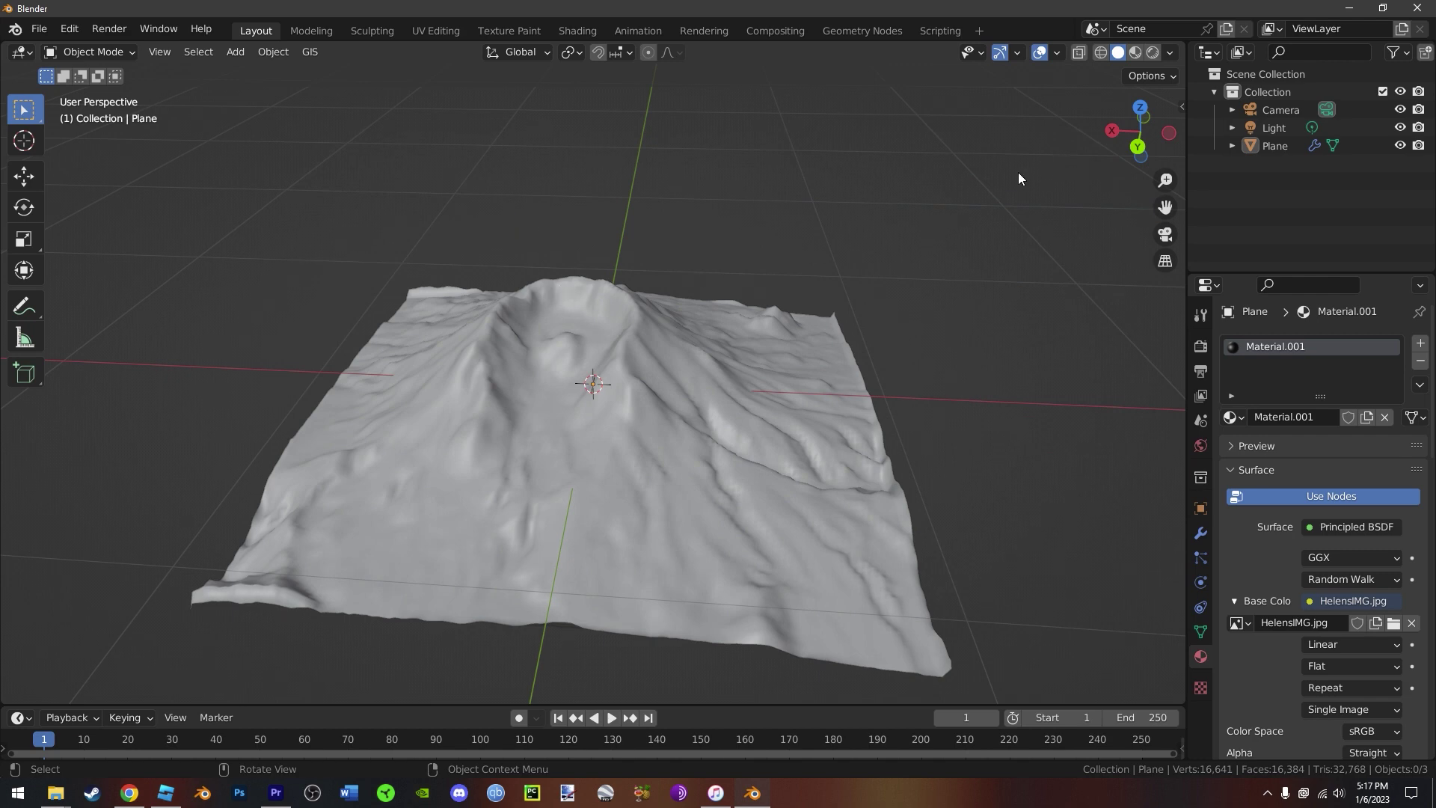
# - Inspect the textured terrain in Material Preview shading and in Rendered shading
pyautogui.moveTo(997, 187); pyautogui.dragTo(1007, 217, button='middle')
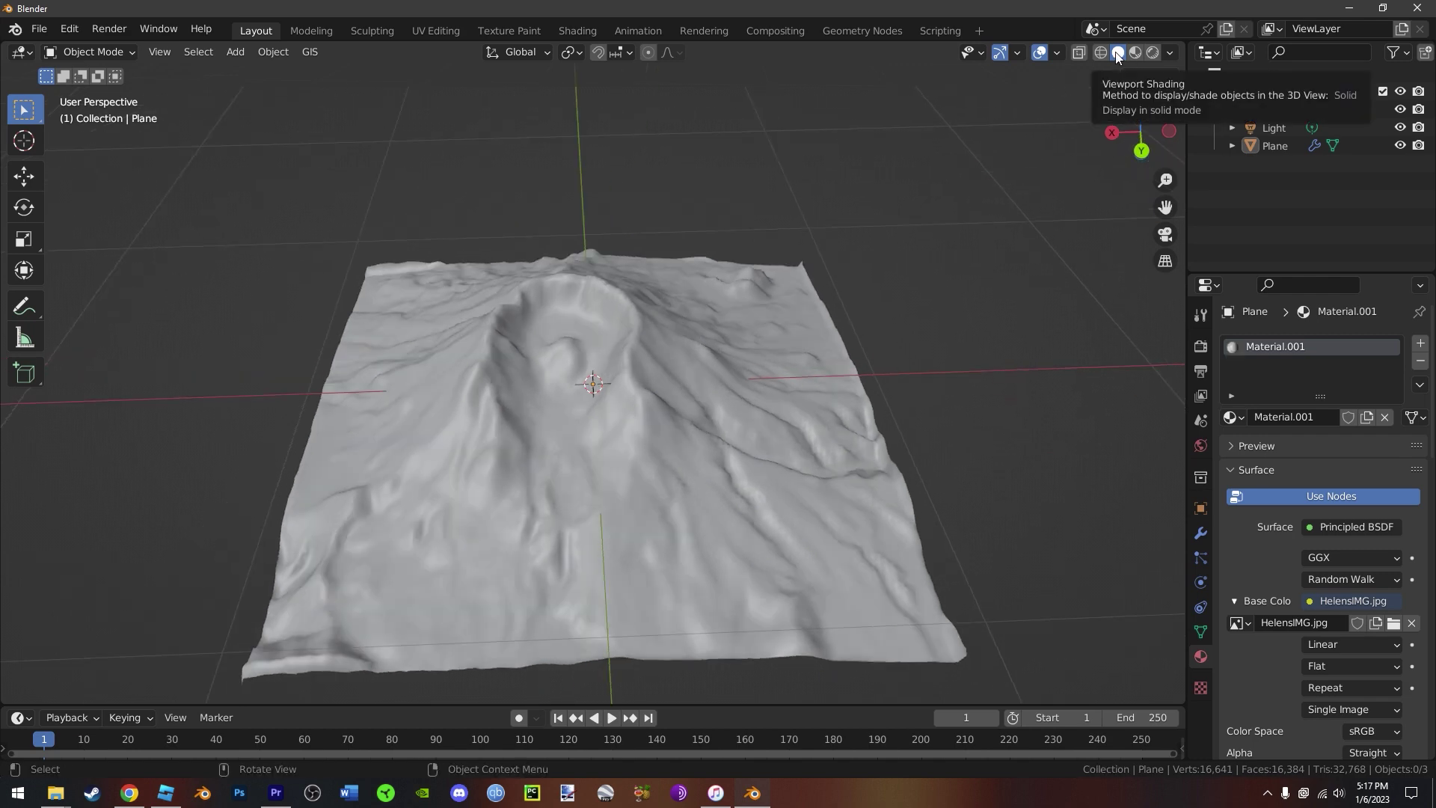
pyautogui.click(1133, 55)
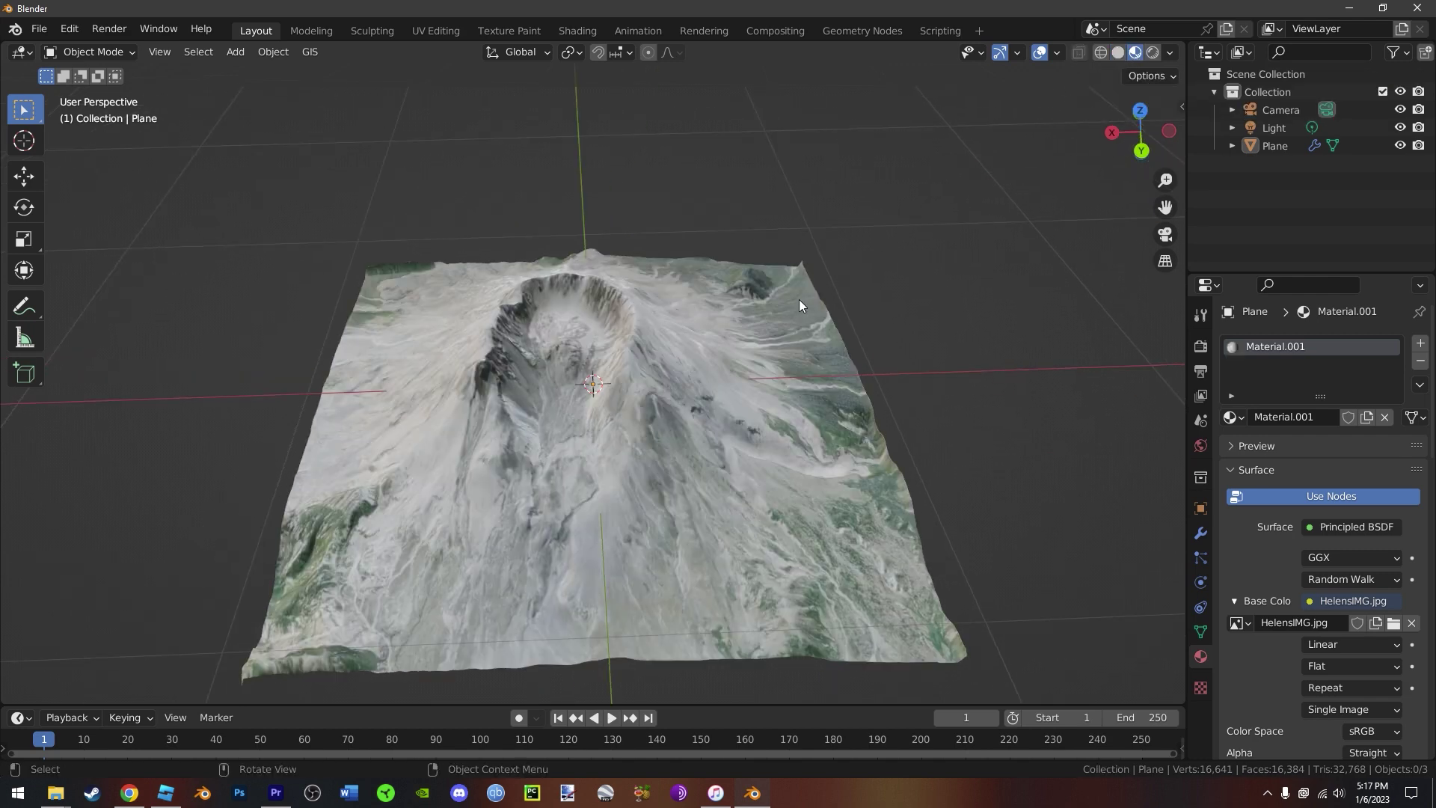
pyautogui.moveTo(797, 306); pyautogui.dragTo(1051, 96, button='middle')
pyautogui.press('z')
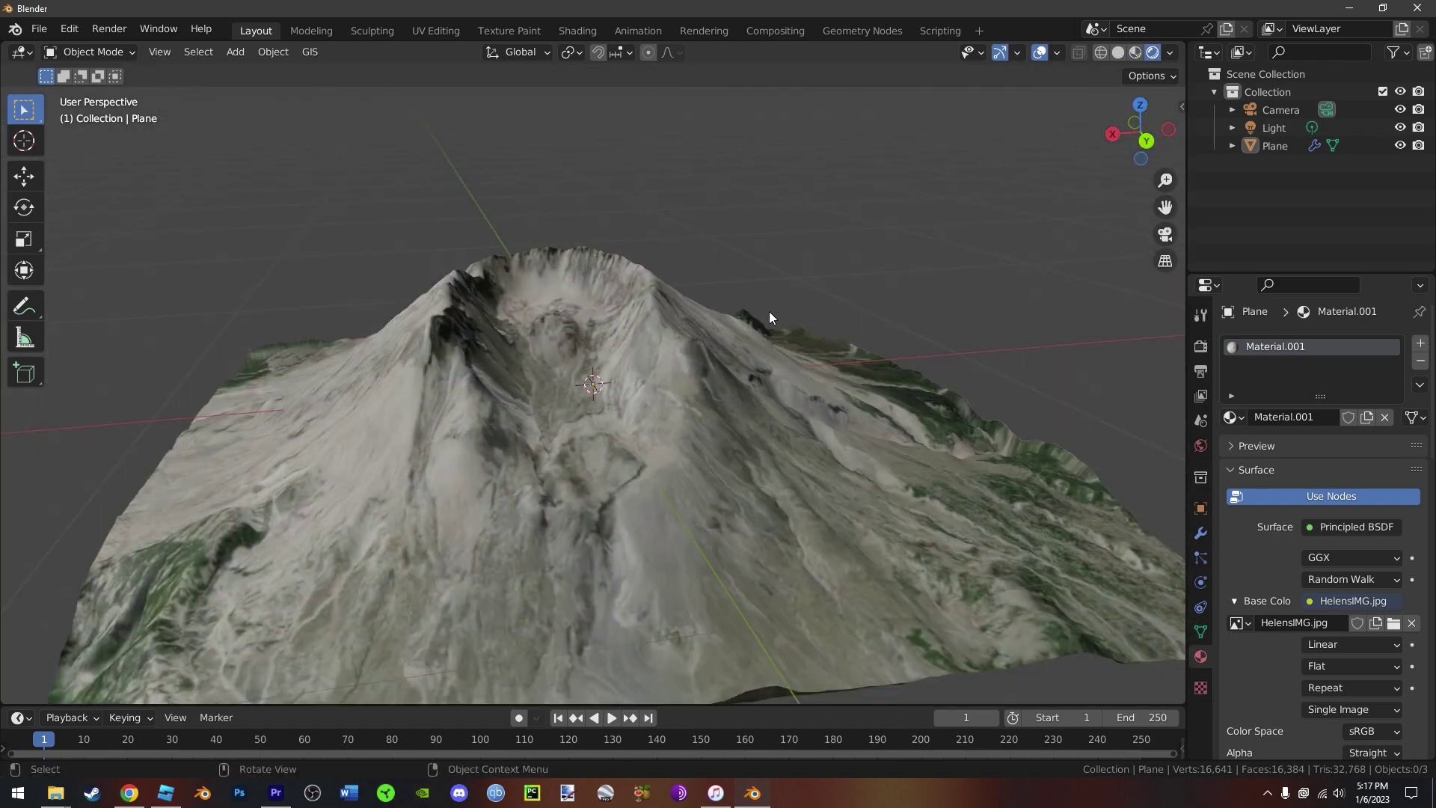
pyautogui.moveTo(769, 311); pyautogui.dragTo(822, 247, button='middle')
# - Export the scene as an FBX file named MTSTHELENS.fbx in the Documents folder
pyautogui.click(52, 30)
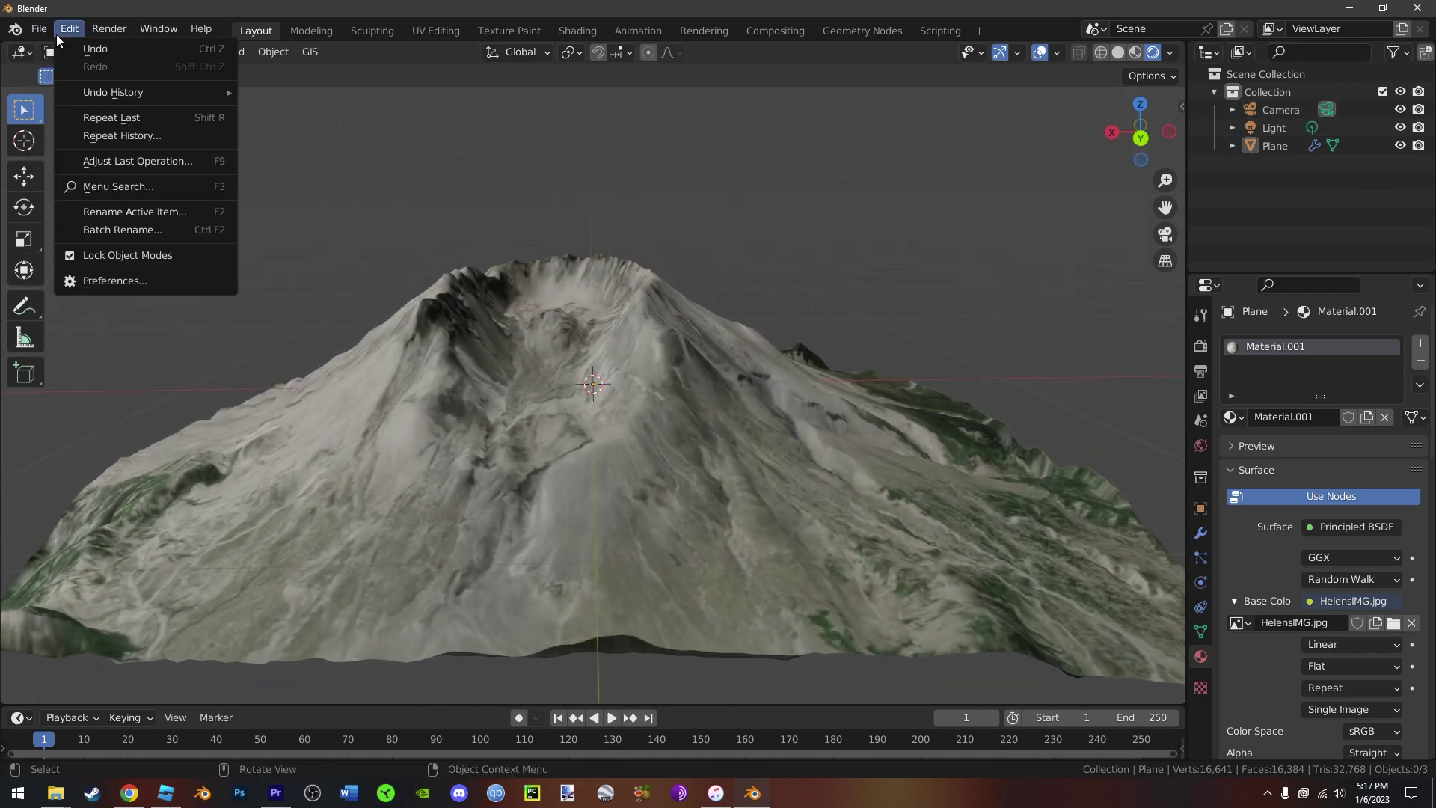
pyautogui.moveTo(43, 33)
pyautogui.moveTo(85, 282)
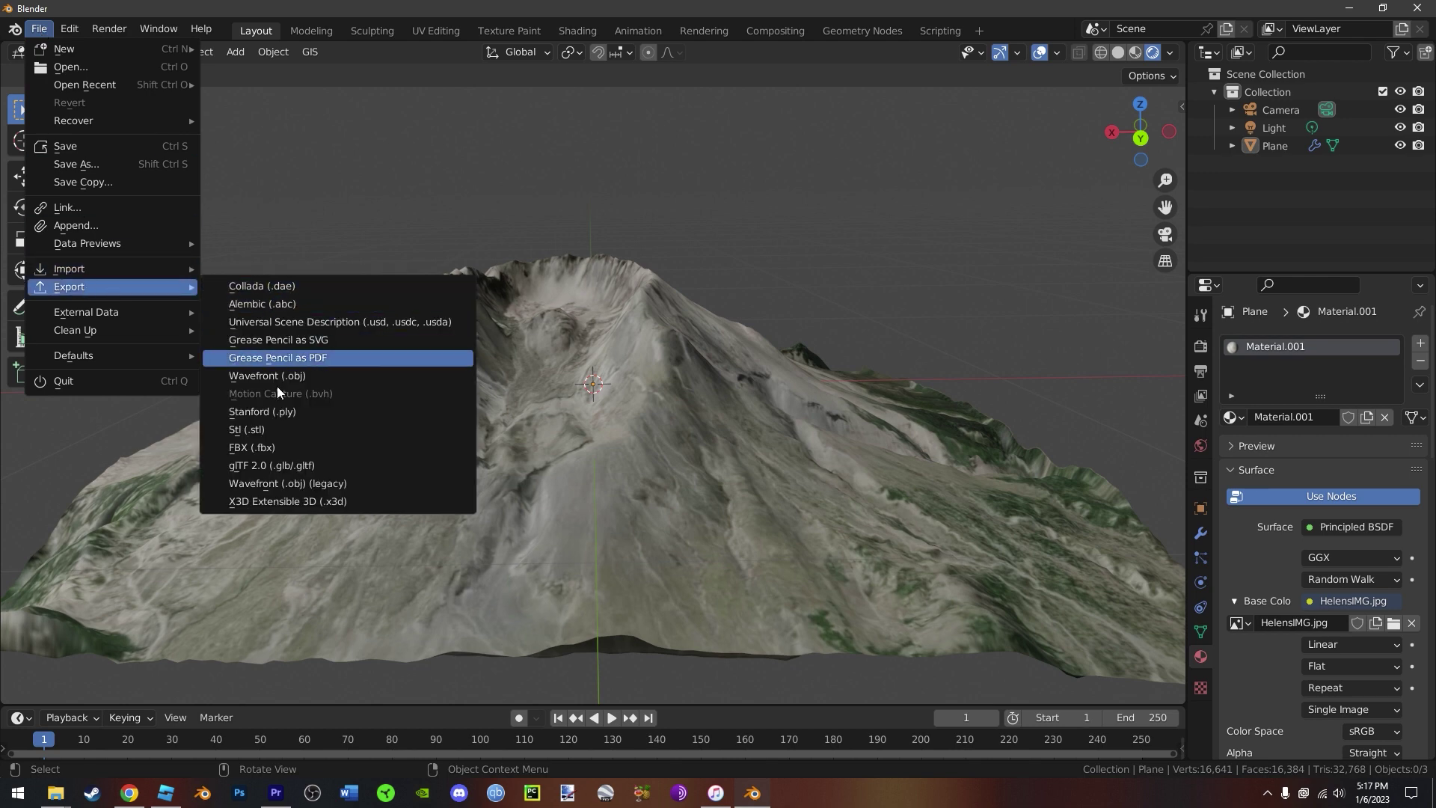
pyautogui.click(259, 448)
pyautogui.click(514, 636)
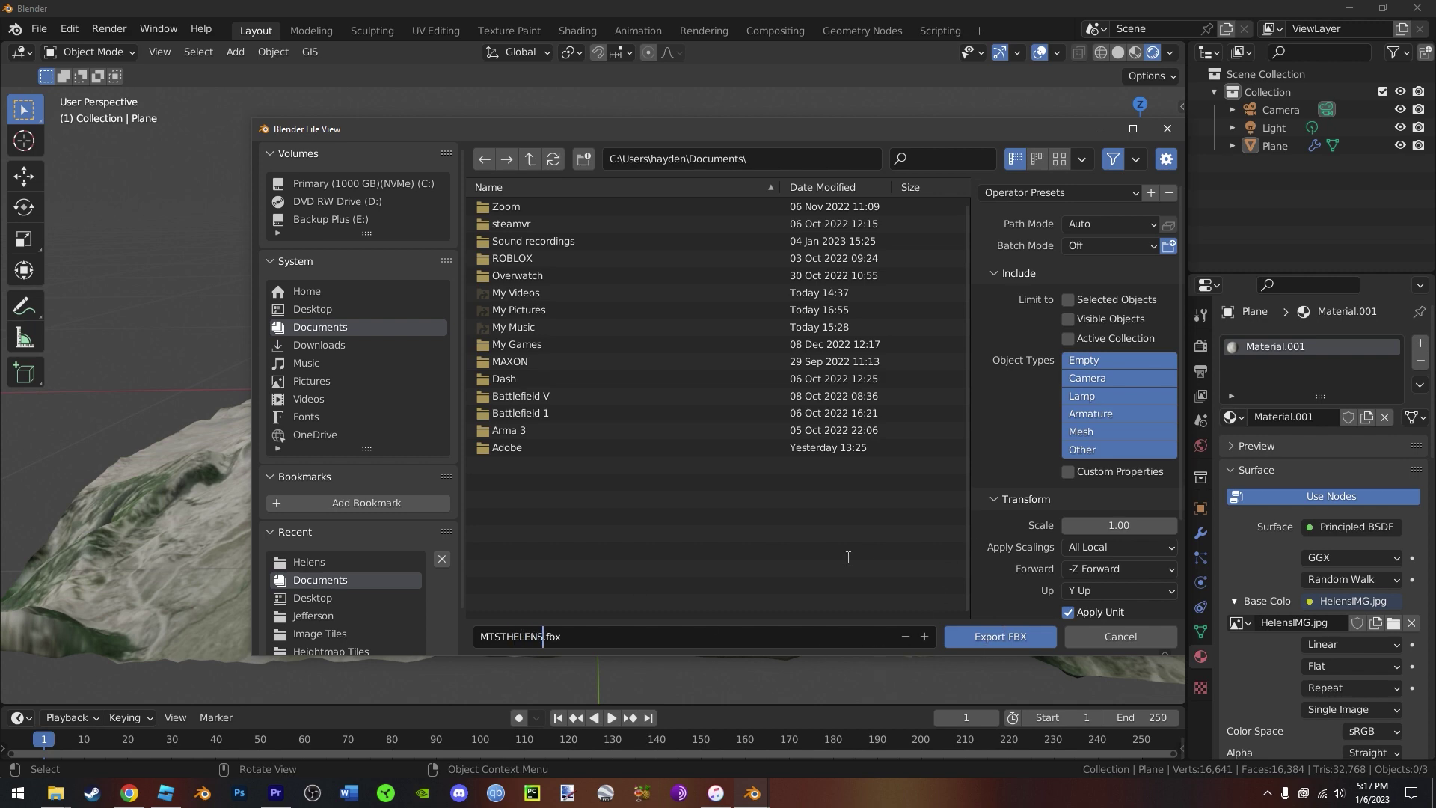
pyautogui.click(999, 637)
# - Delete the Helens terrain plane from the scene
pyautogui.scroll(-7, 890, 510)
pyautogui.scroll(4, 845, 513)
pyautogui.moveTo(837, 513); pyautogui.dragTo(806, 536, button='middle')
pyautogui.scroll(-6, 806, 537)
pyautogui.scroll(3, 806, 537)
pyautogui.click(1274, 145)
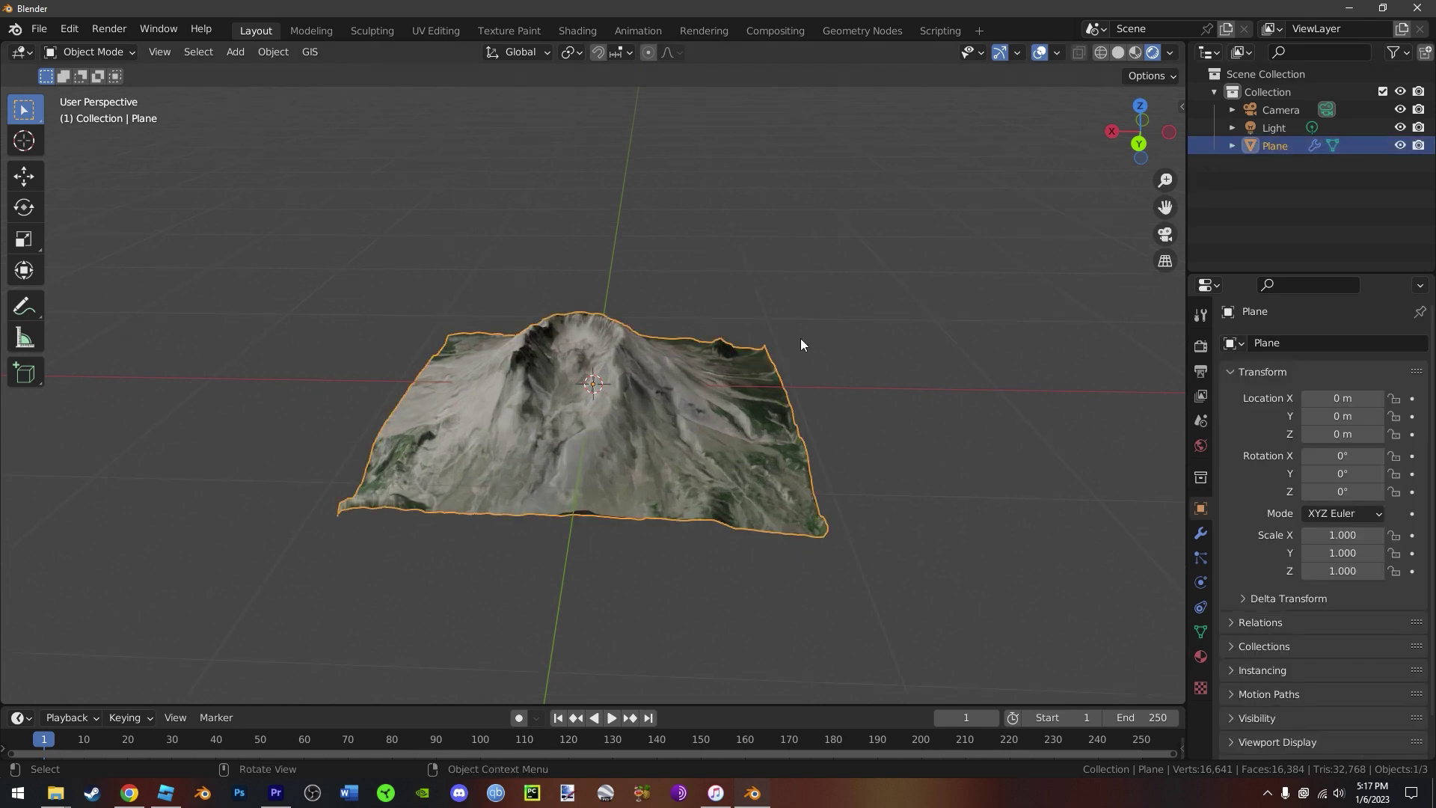
pyautogui.press('Delete')
# - Add a new mesh plane at the scene origin
pyautogui.moveTo(528, 400); pyautogui.dragTo(370, 441, button='middle')
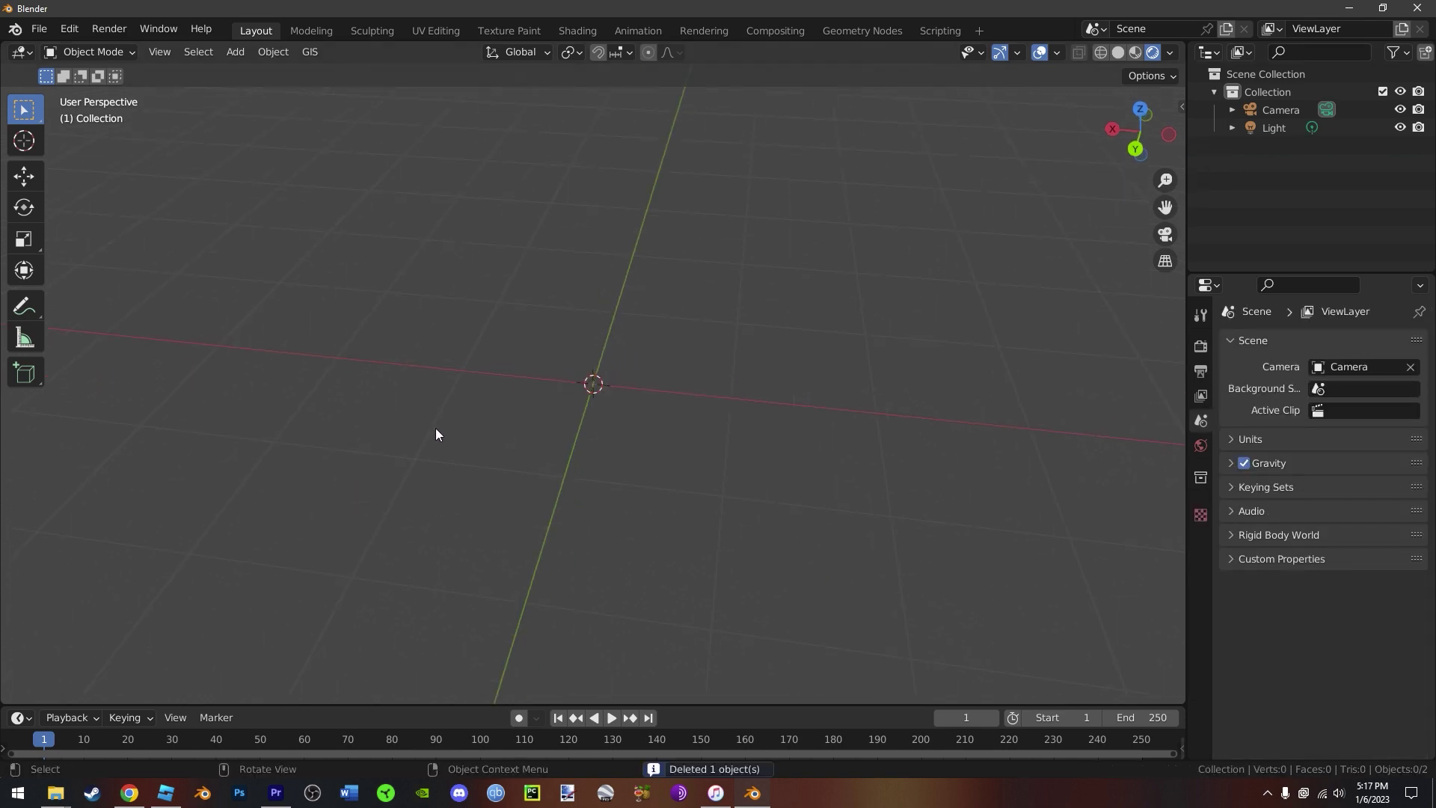
pyautogui.rightClick(376, 427)
pyautogui.scroll(-2, 285, 237)
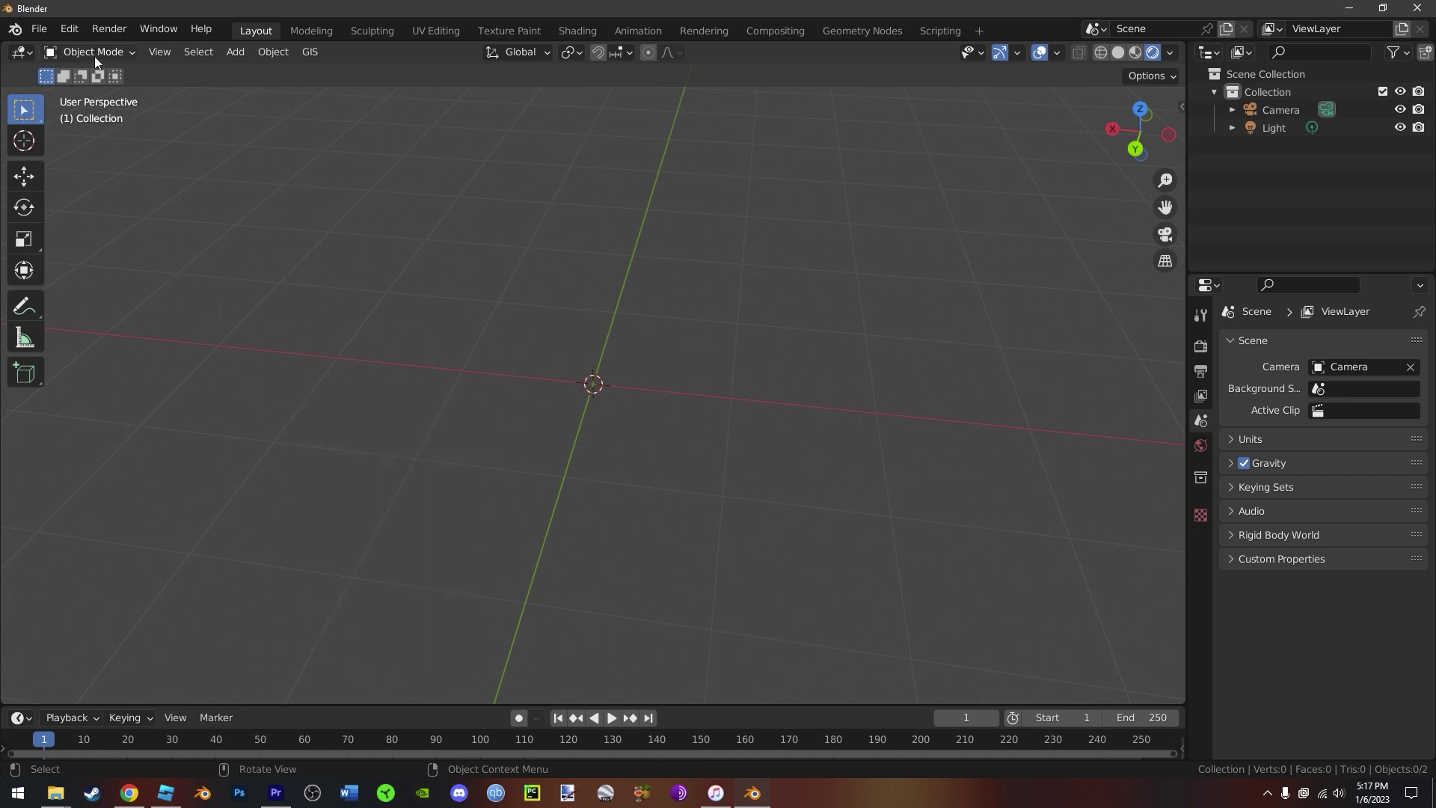
pyautogui.click(235, 52)
pyautogui.moveTo(247, 65)
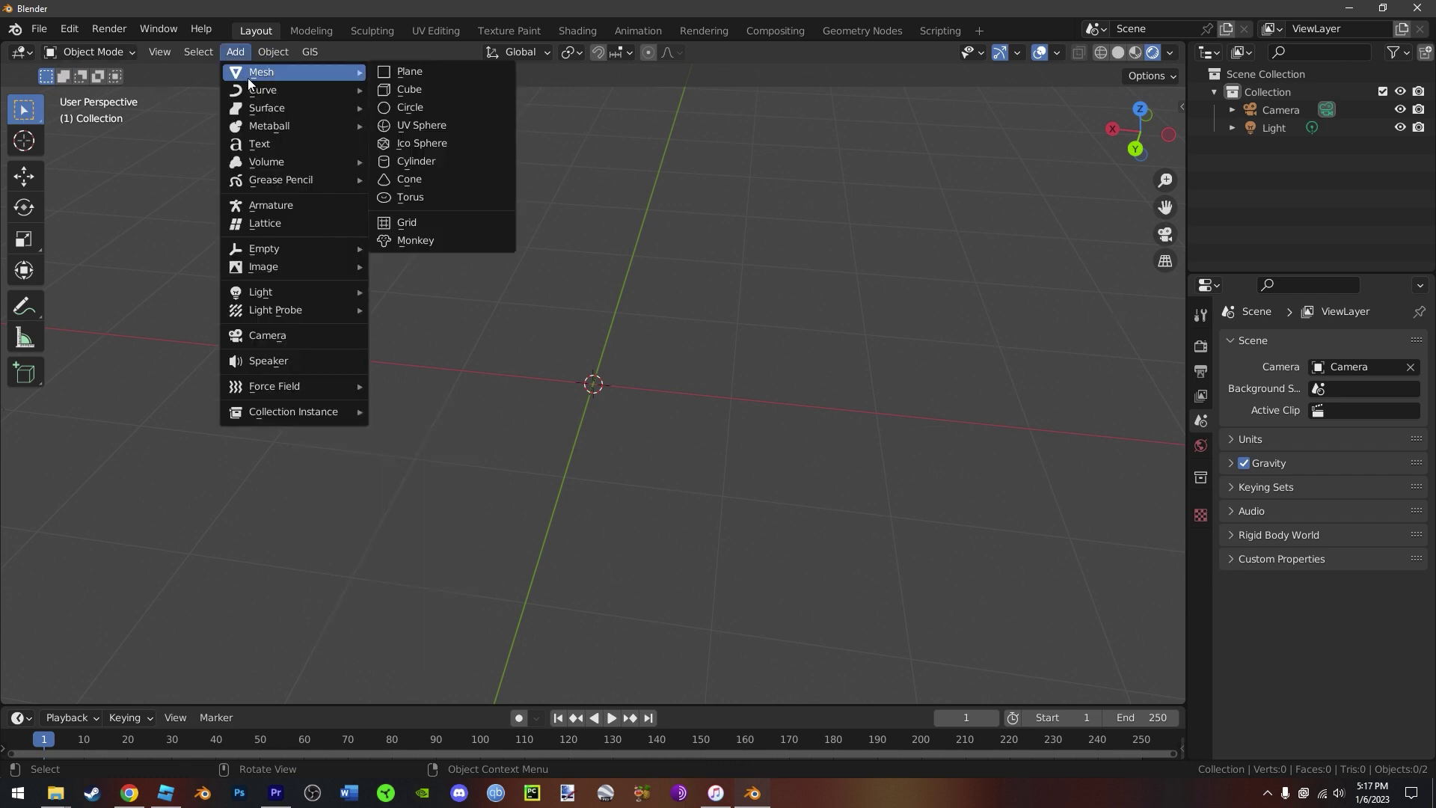
pyautogui.click(383, 73)
pyautogui.scroll(4, 555, 363)
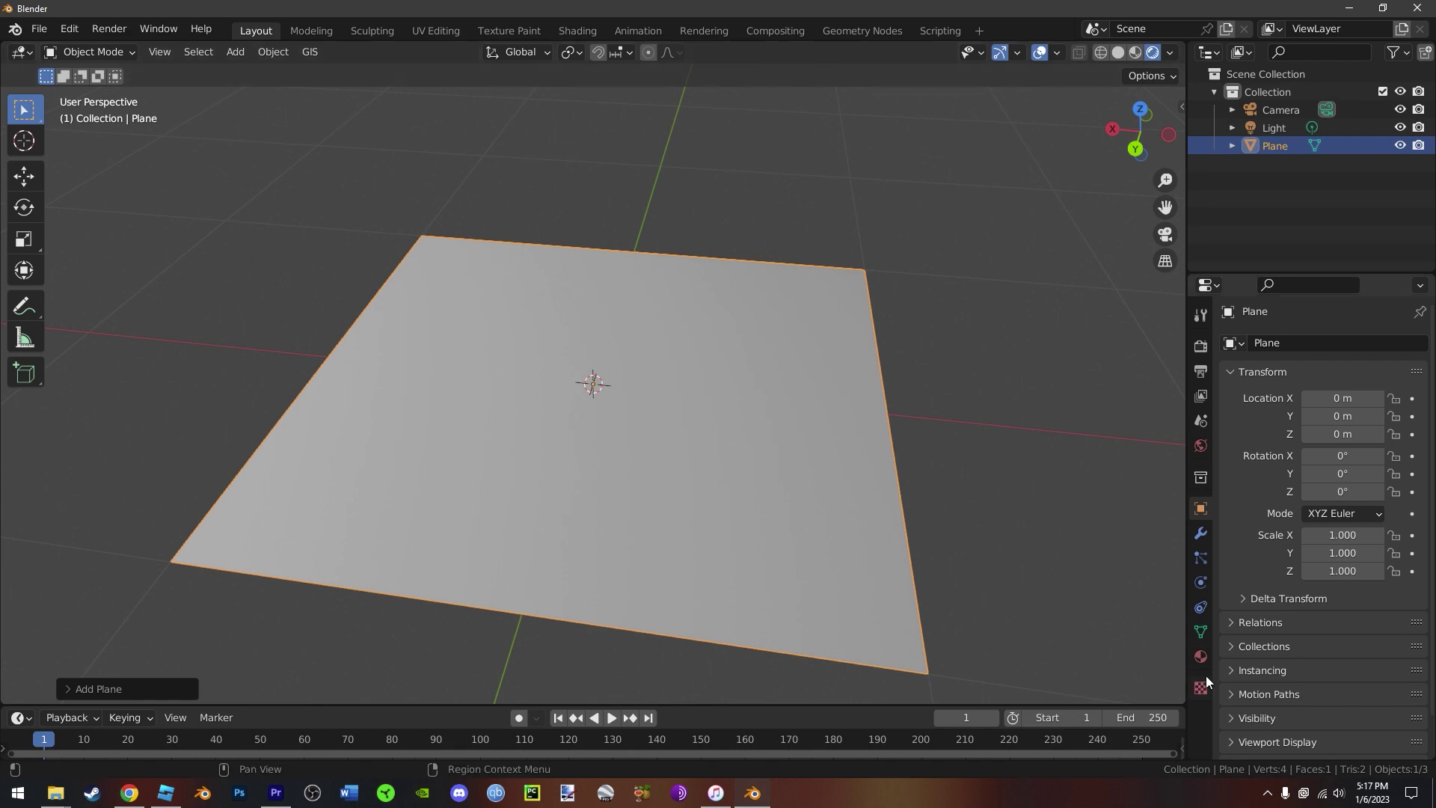
# - Subdivide the new plane seven times in Edit Mode
pyautogui.click(90, 52)
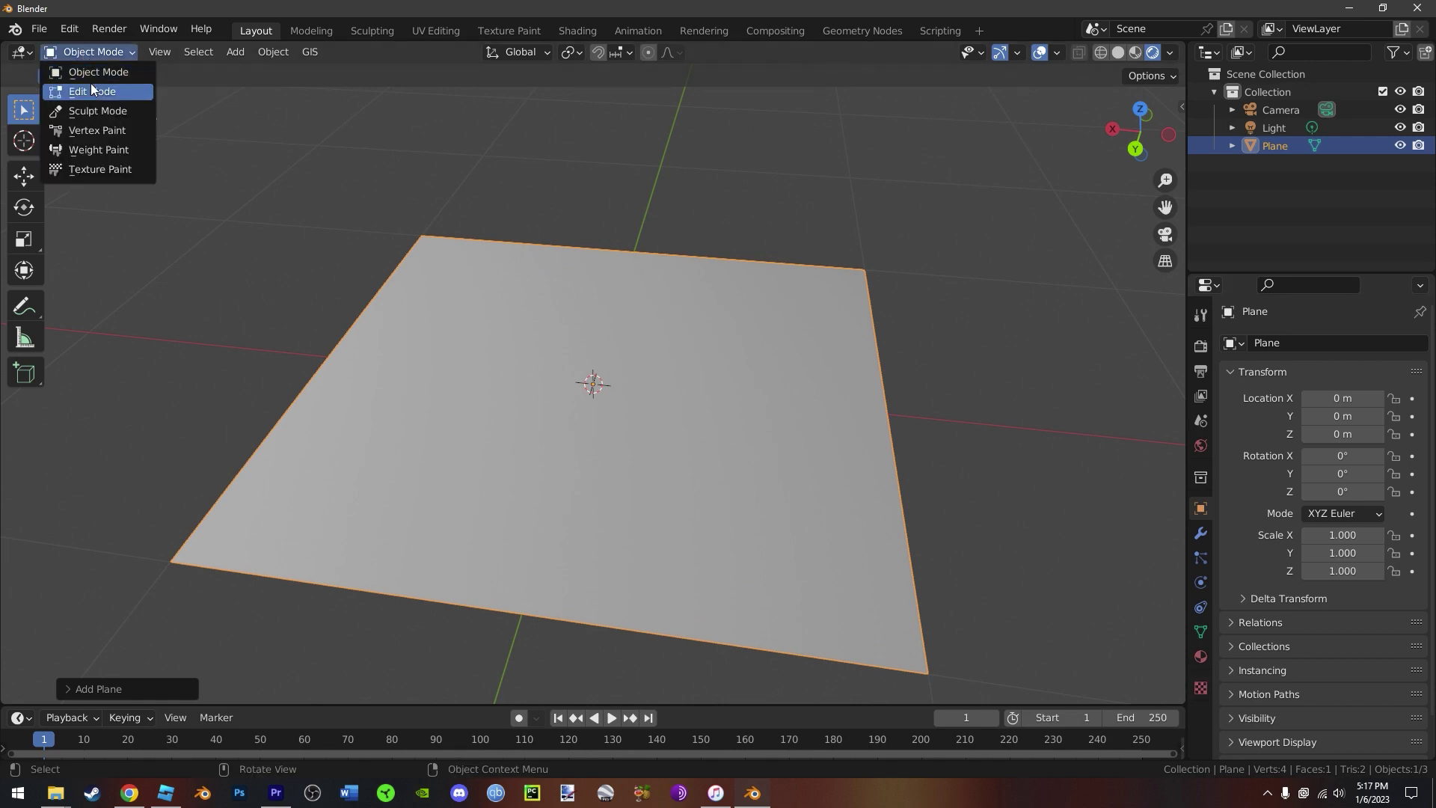
pyautogui.click(91, 90)
pyautogui.rightClick(605, 372)
pyautogui.click(535, 370)
pyautogui.rightClick(523, 372)
pyautogui.click(521, 373)
pyautogui.rightClick(508, 376)
pyautogui.click(504, 374)
pyautogui.rightClick(482, 374)
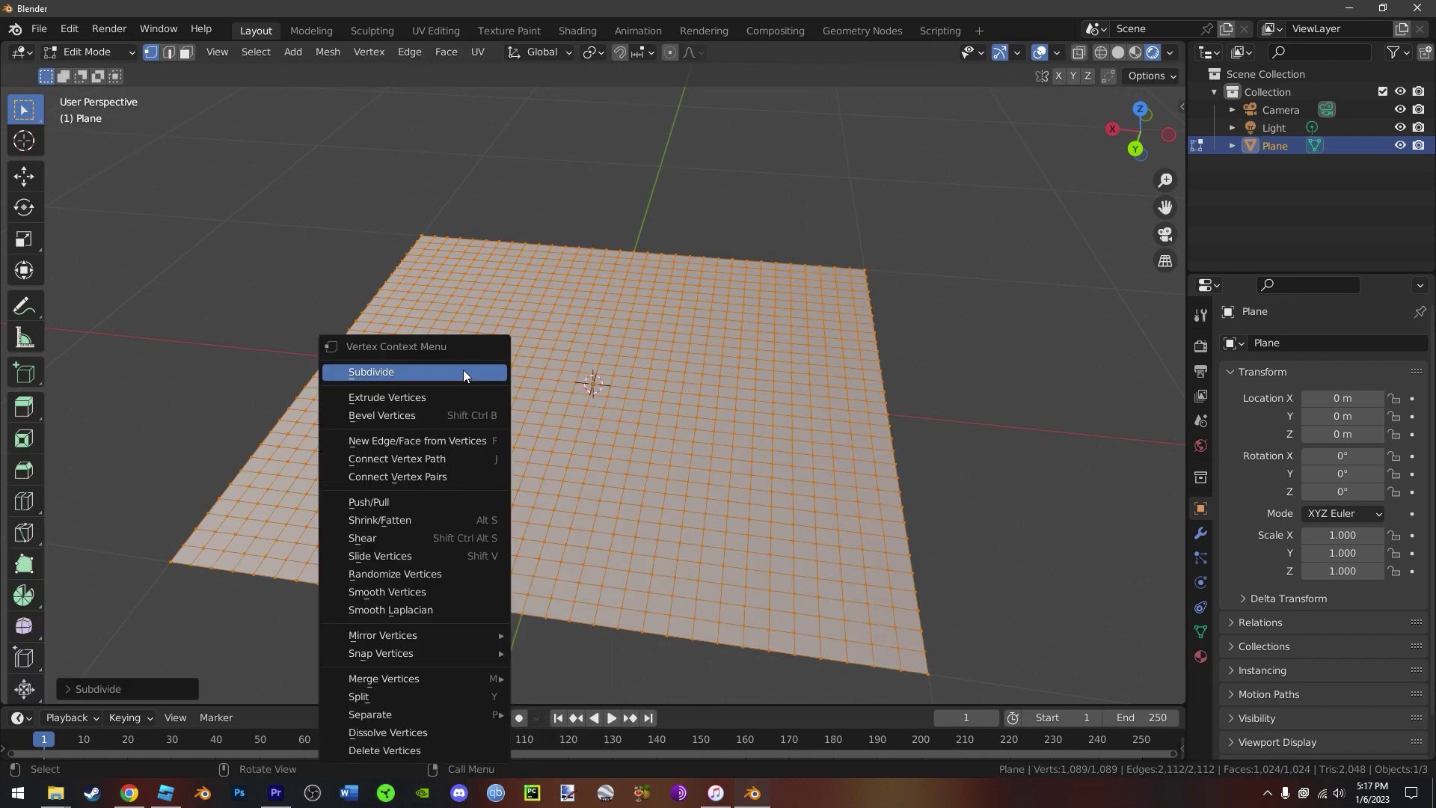
pyautogui.click(464, 371)
pyautogui.rightClick(449, 371)
pyautogui.click(446, 369)
# - Return the plane to Object Mode and shade it smooth
pyautogui.moveTo(445, 366); pyautogui.dragTo(464, 407, button='middle')
pyautogui.click(91, 51)
pyautogui.click(99, 71)
pyautogui.rightClick(483, 299)
pyautogui.click(449, 299)
# - Add a Displace modifier to the subdivided plane
pyautogui.scroll(-2, 417, 314)
pyautogui.click(1200, 533)
pyautogui.click(1313, 342)
pyautogui.click(1197, 450)
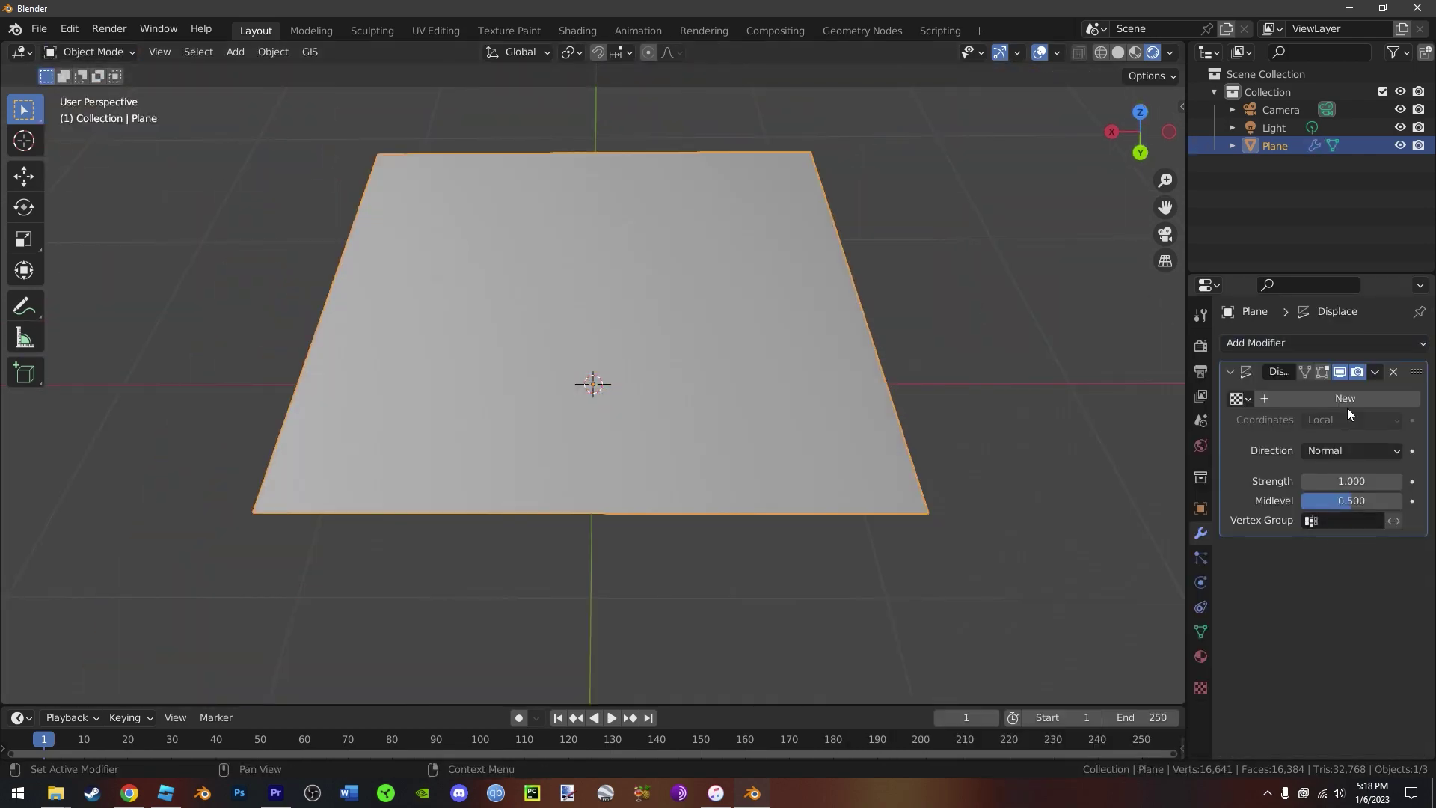
# - Create a new texture for the Displace modifier and load the heightmap image from the desktop's Jefferson folder
pyautogui.click(1362, 397)
pyautogui.click(1406, 399)
pyautogui.click(1376, 653)
pyautogui.click(313, 309)
pyautogui.doubleClick(513, 241)
pyautogui.doubleClick(526, 226)
pyautogui.moveTo(661, 356); pyautogui.dragTo(407, 294, button='middle')
# - Create a new material for the plane and use SATT.png as the base colour's image texture
pyautogui.click(1201, 654)
pyautogui.click(1328, 417)
pyautogui.click(1310, 601)
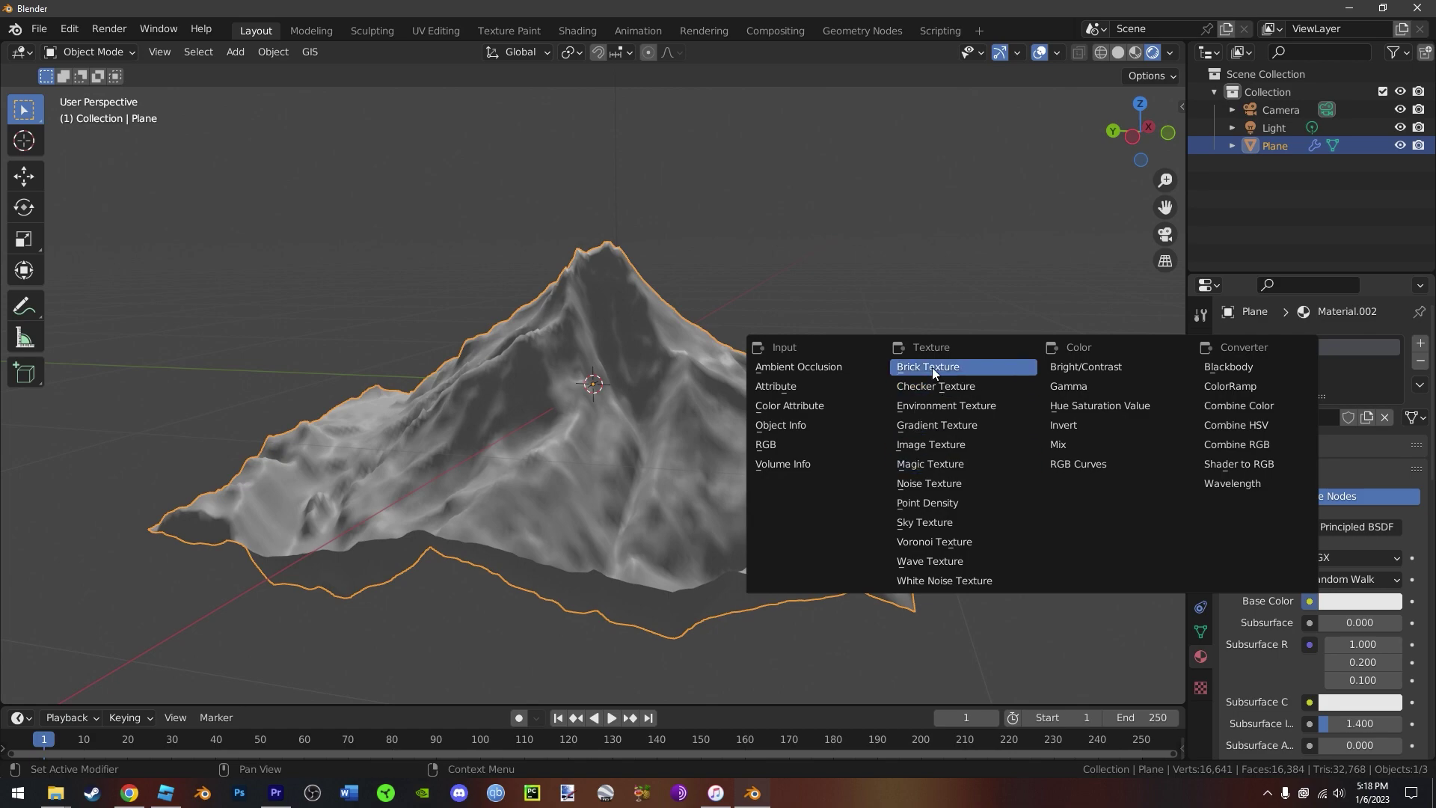
pyautogui.click(930, 444)
pyautogui.click(1369, 622)
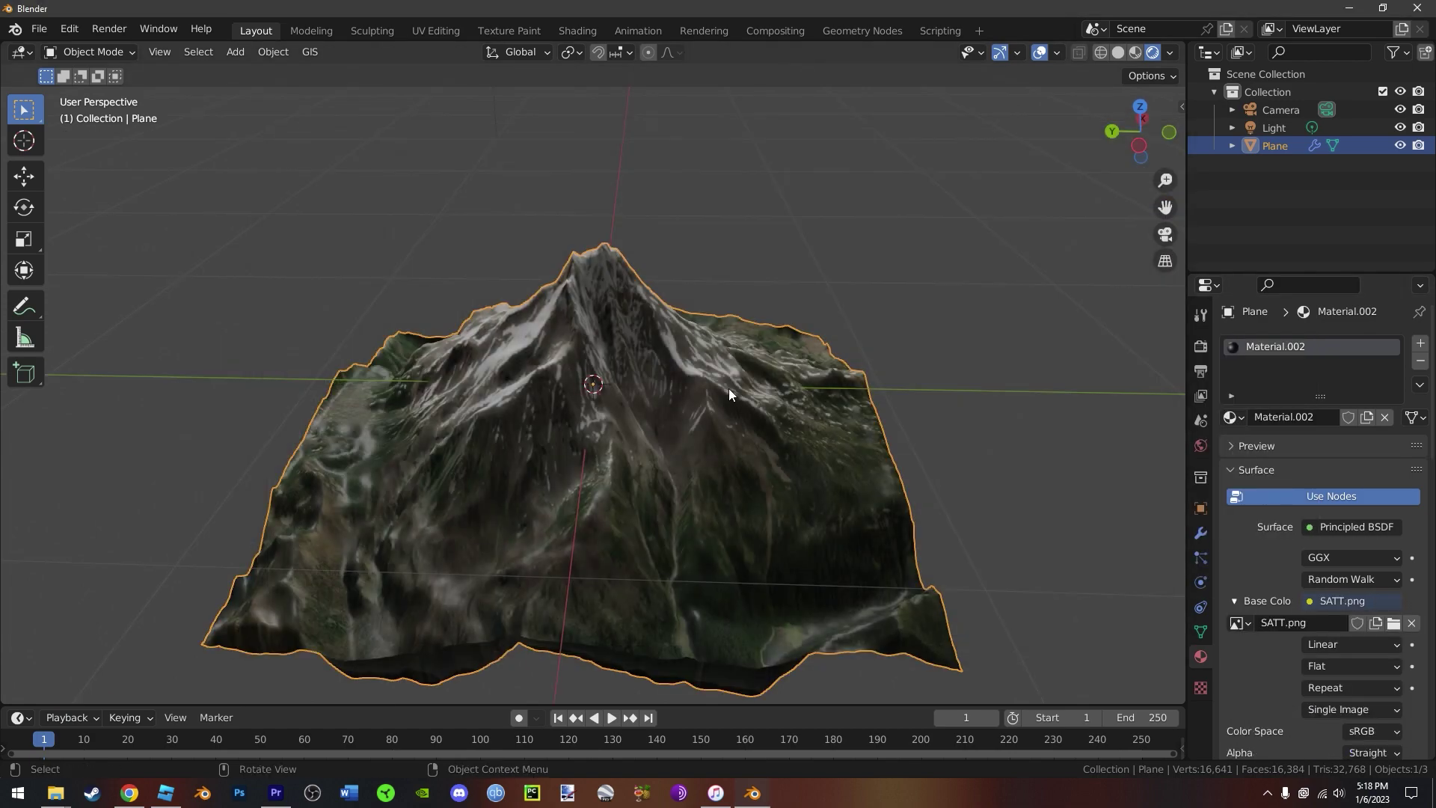
# - Inspect the textured Jefferson terrain from several angles in Material Preview shading
pyautogui.scroll(2, 929, 378)
pyautogui.moveTo(731, 394)
pyautogui.mouseDown(button='middle')
pyautogui.moveTo(930, 378)
pyautogui.moveTo(898, 382)
pyautogui.mouseUp(button='middle')
pyautogui.click(1133, 53)
pyautogui.scroll(-2, 644, 278)
pyautogui.moveTo(867, 292); pyautogui.dragTo(897, 313, button='middle')
pyautogui.scroll(-2, 1303, 627)
pyautogui.moveTo(972, 524); pyautogui.dragTo(785, 481, button='middle')
# - Export the Jefferson terrain as an FBX file named jefferson.fbx in the Documents folder
pyautogui.click(38, 29)
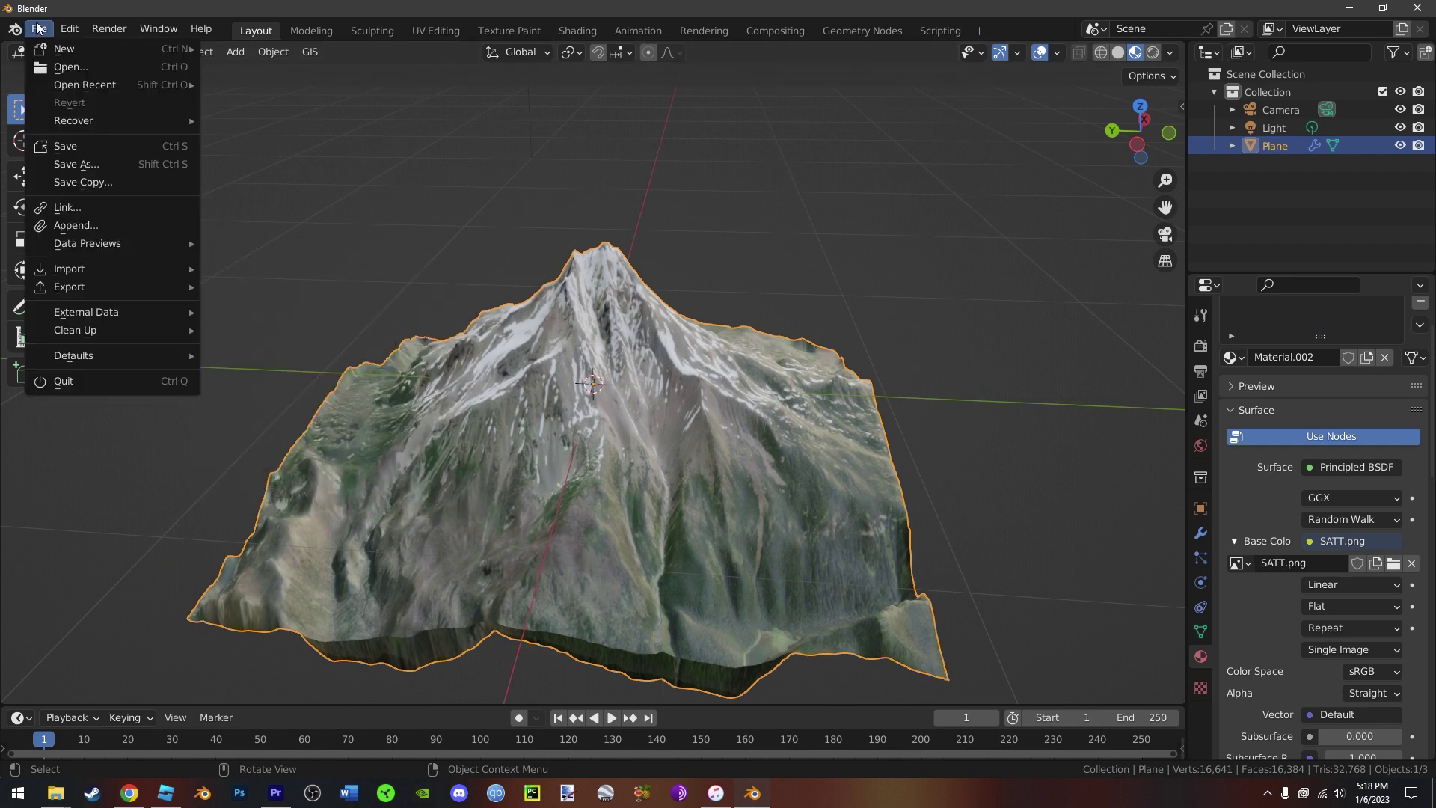
pyautogui.moveTo(126, 288)
pyautogui.click(254, 458)
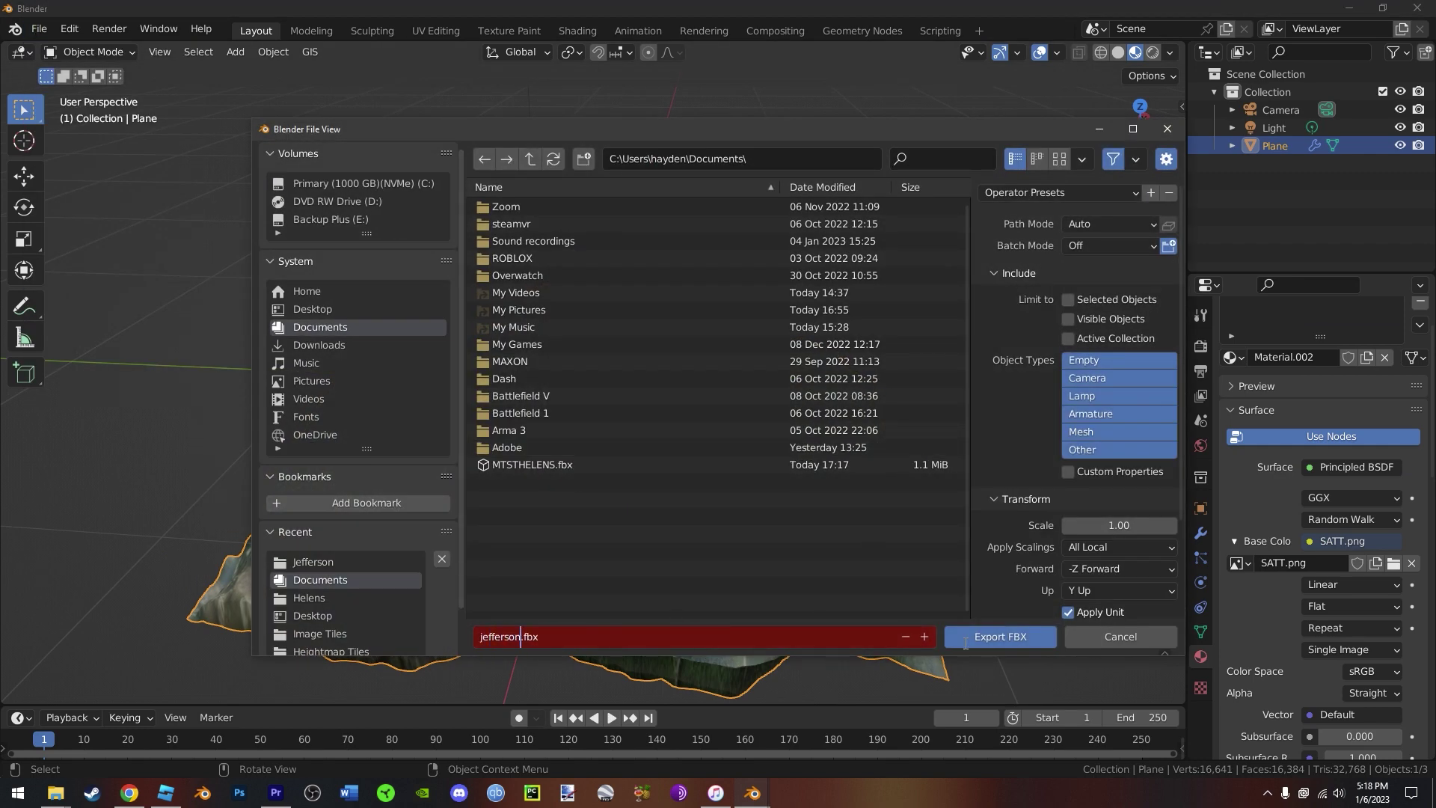
pyautogui.click(999, 636)
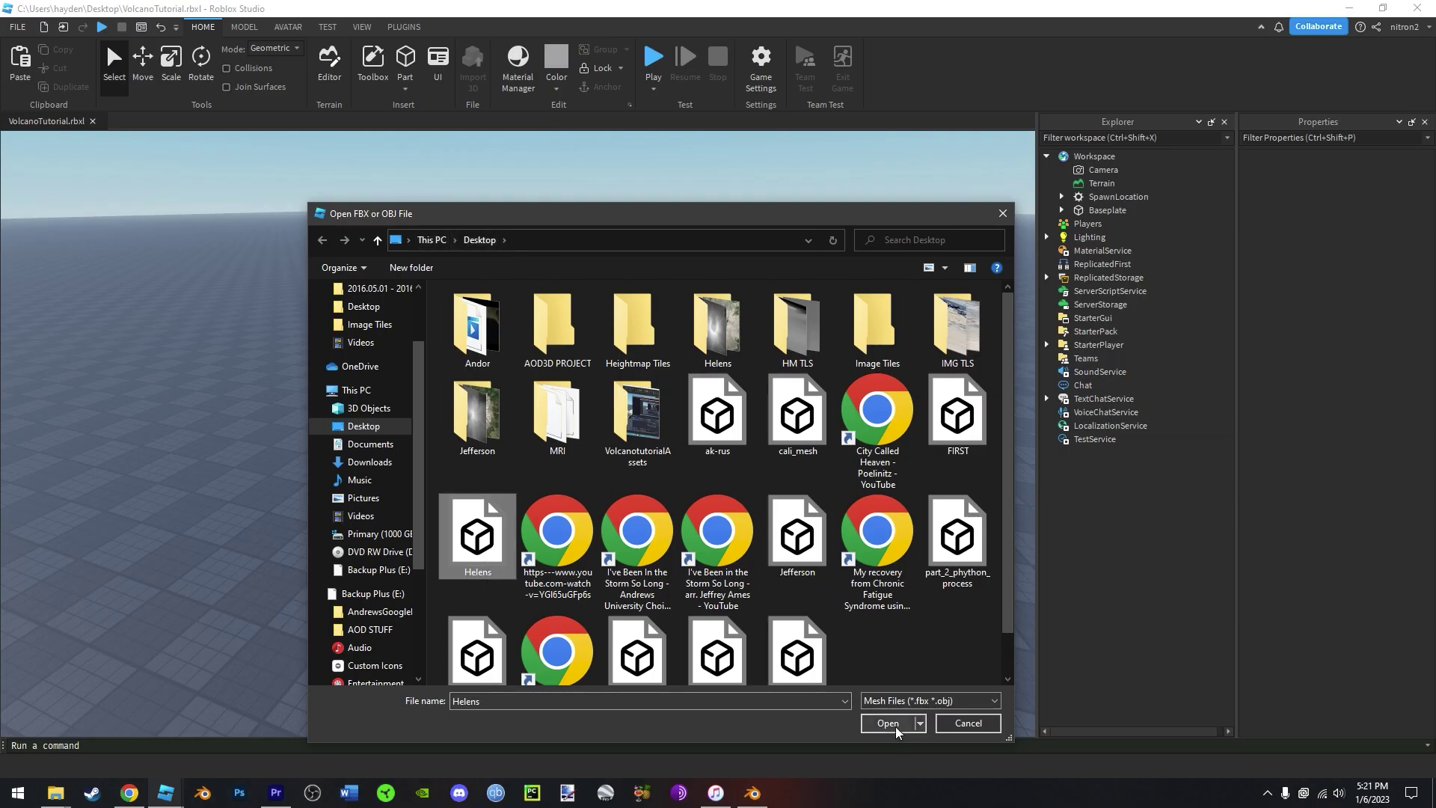
# - In Roblox Studio, import Helens.fbx from the desktop and set the mesh's size to 12.059, 3.477, 12.991
pyautogui.click(895, 727)
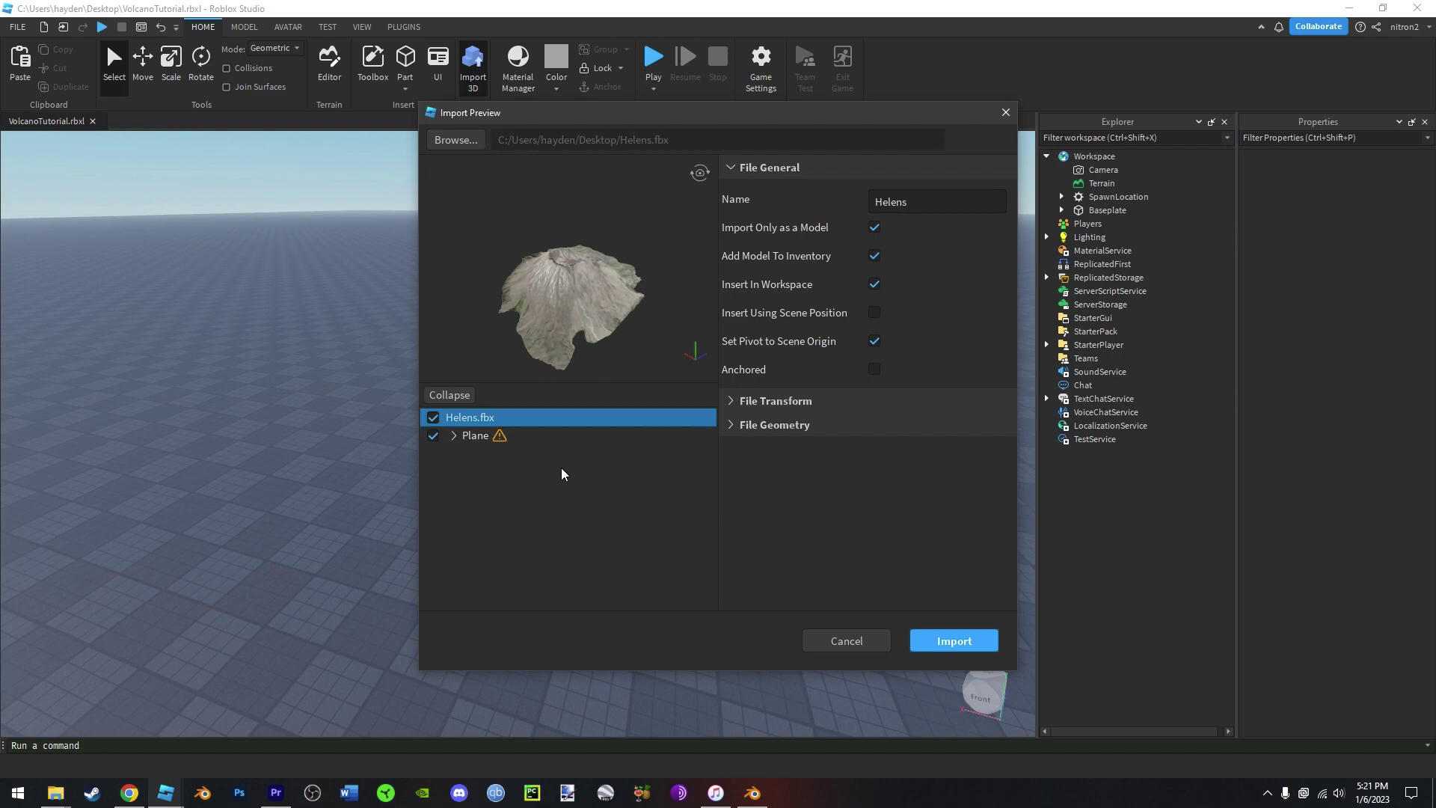
pyautogui.click(949, 641)
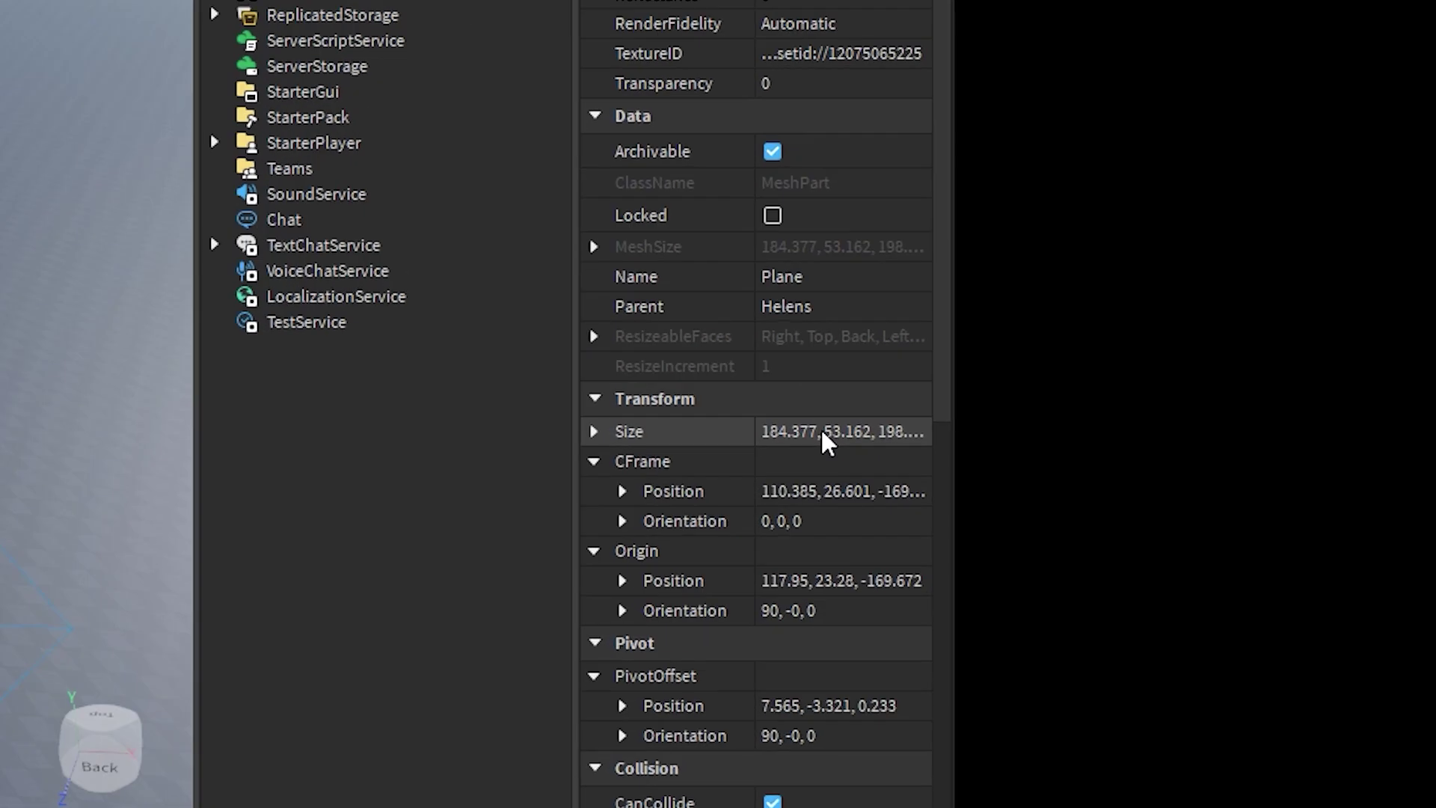
pyautogui.click(1367, 489)
pyautogui.write('12.059, 3.477, 12.991')
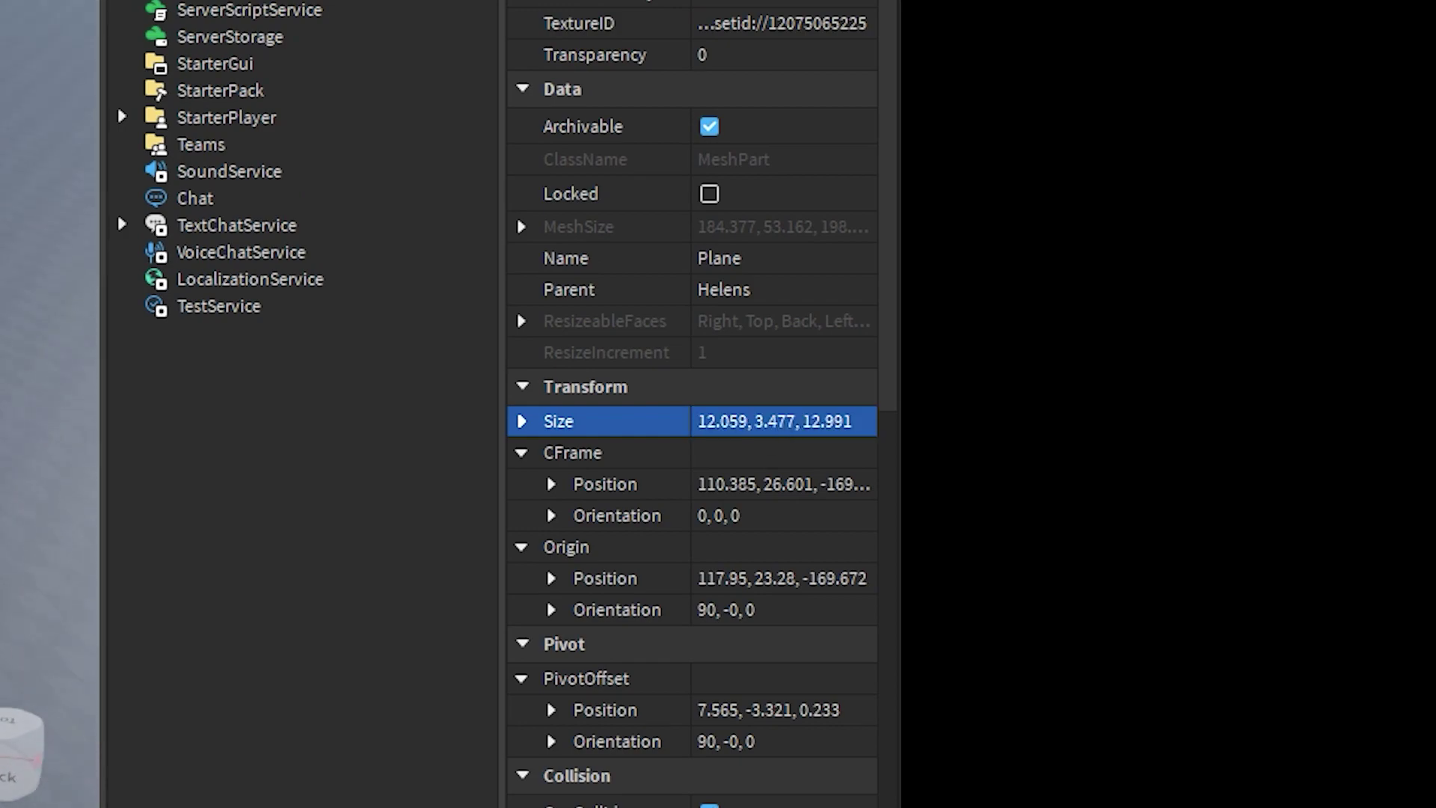
# - Move the Plane mesh from the Helens model into Workspace, replacing the emptied model with the mesh renamed Helens
pyautogui.moveTo(1115, 223); pyautogui.dragTo(1112, 185)
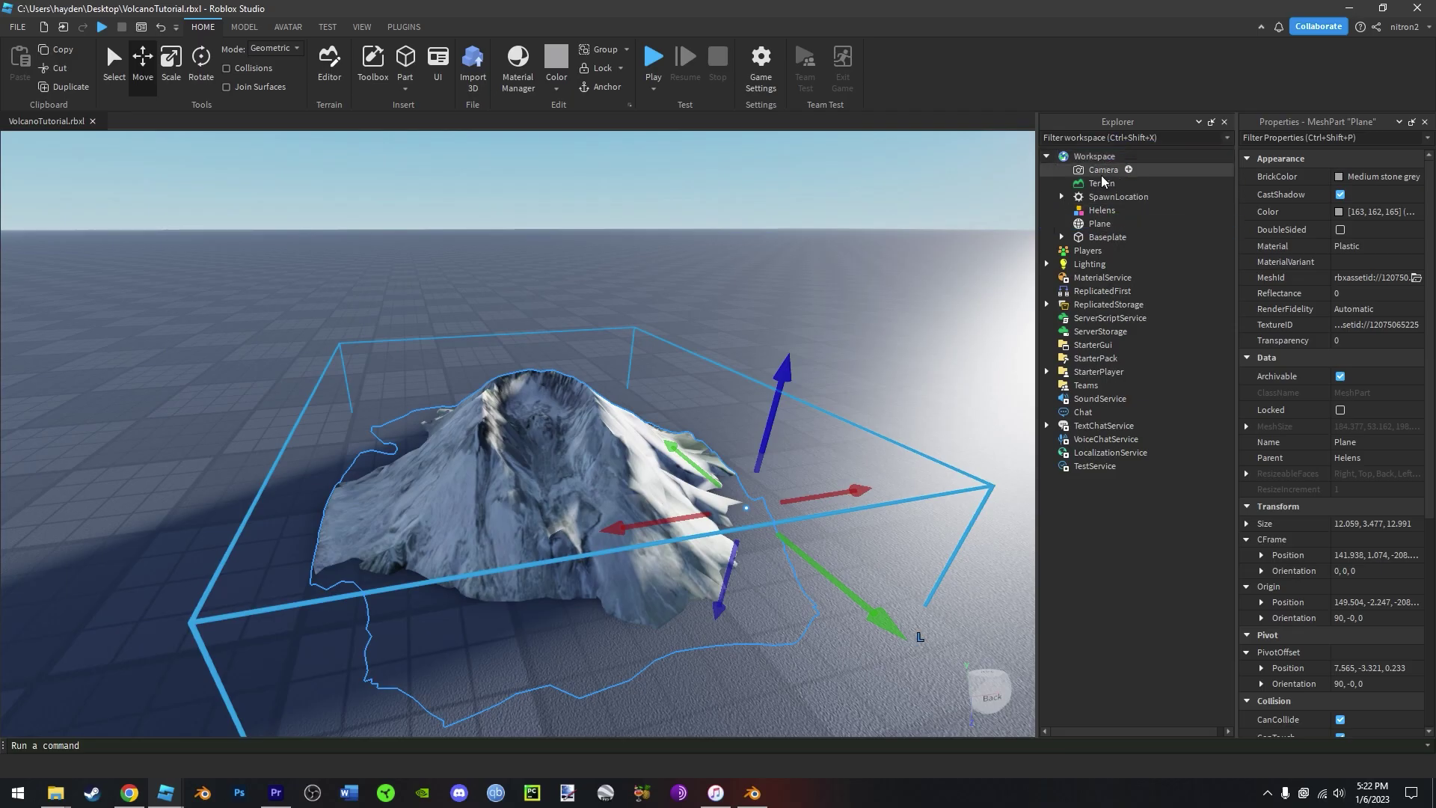
pyautogui.click(1099, 212)
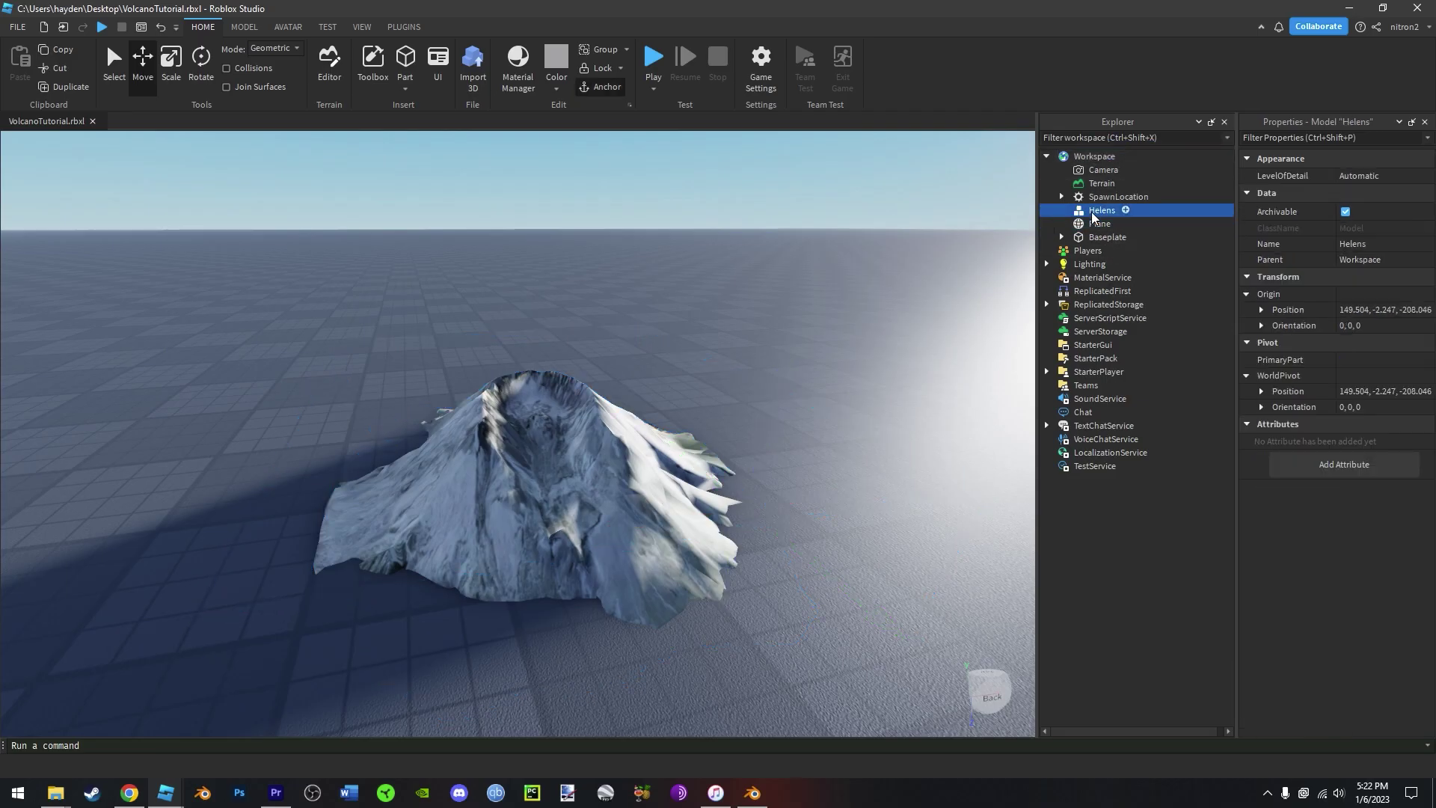
pyautogui.press('Delete')
pyautogui.click(1099, 212)
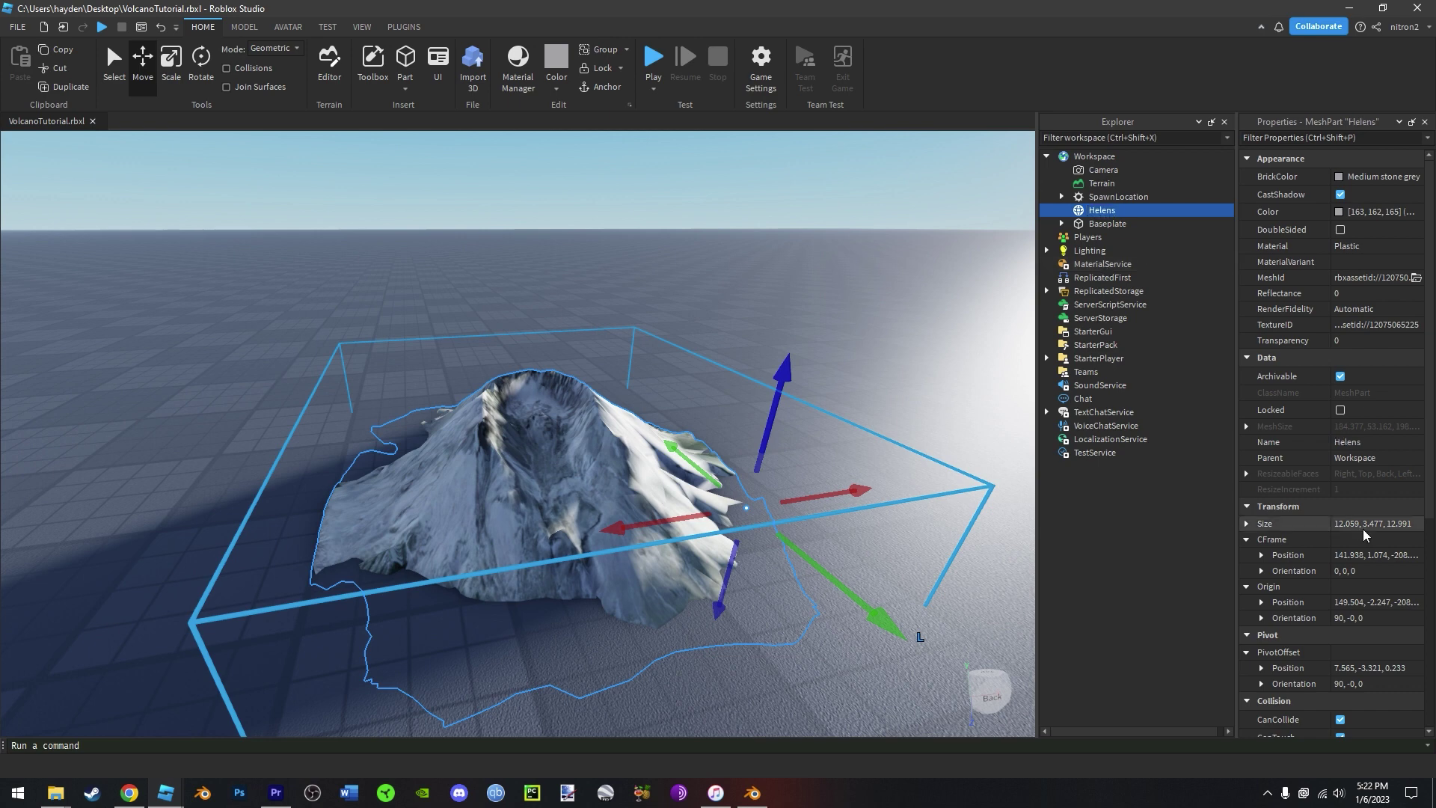
# - Import Jefferson.fbx from the desktop into the workspace
pyautogui.scroll(-3, 1365, 534)
pyautogui.scroll(-2, 1346, 640)
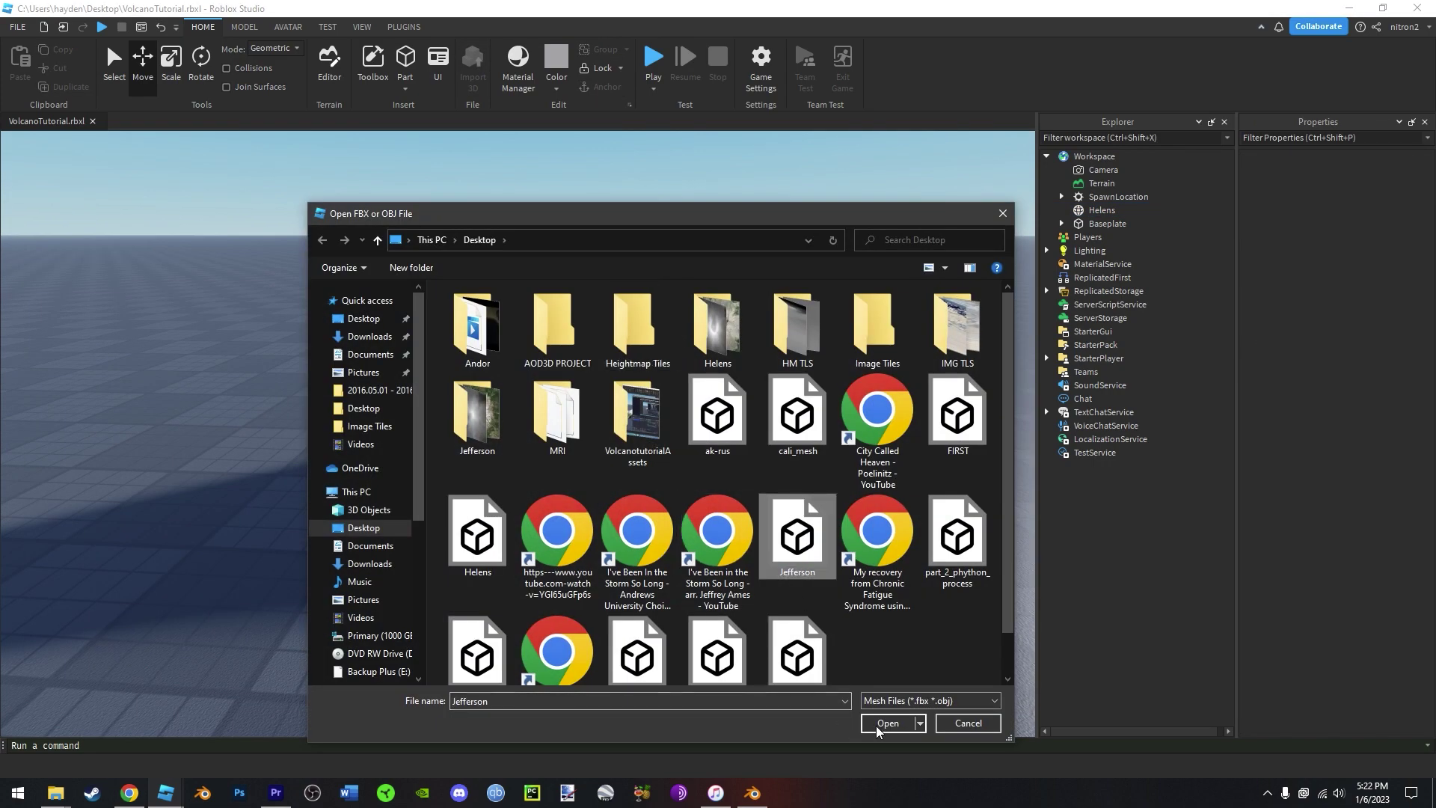
pyautogui.click(888, 722)
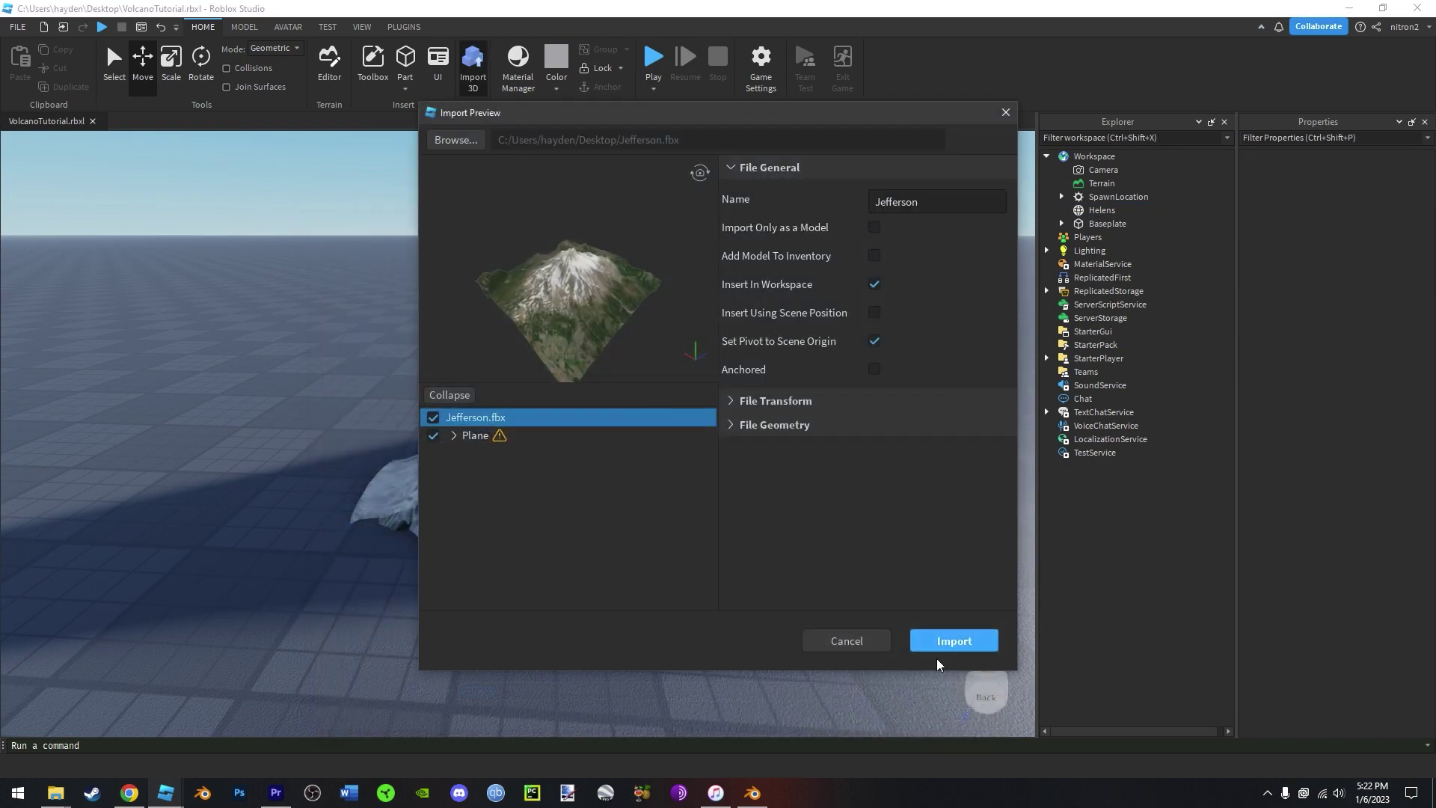
pyautogui.click(949, 641)
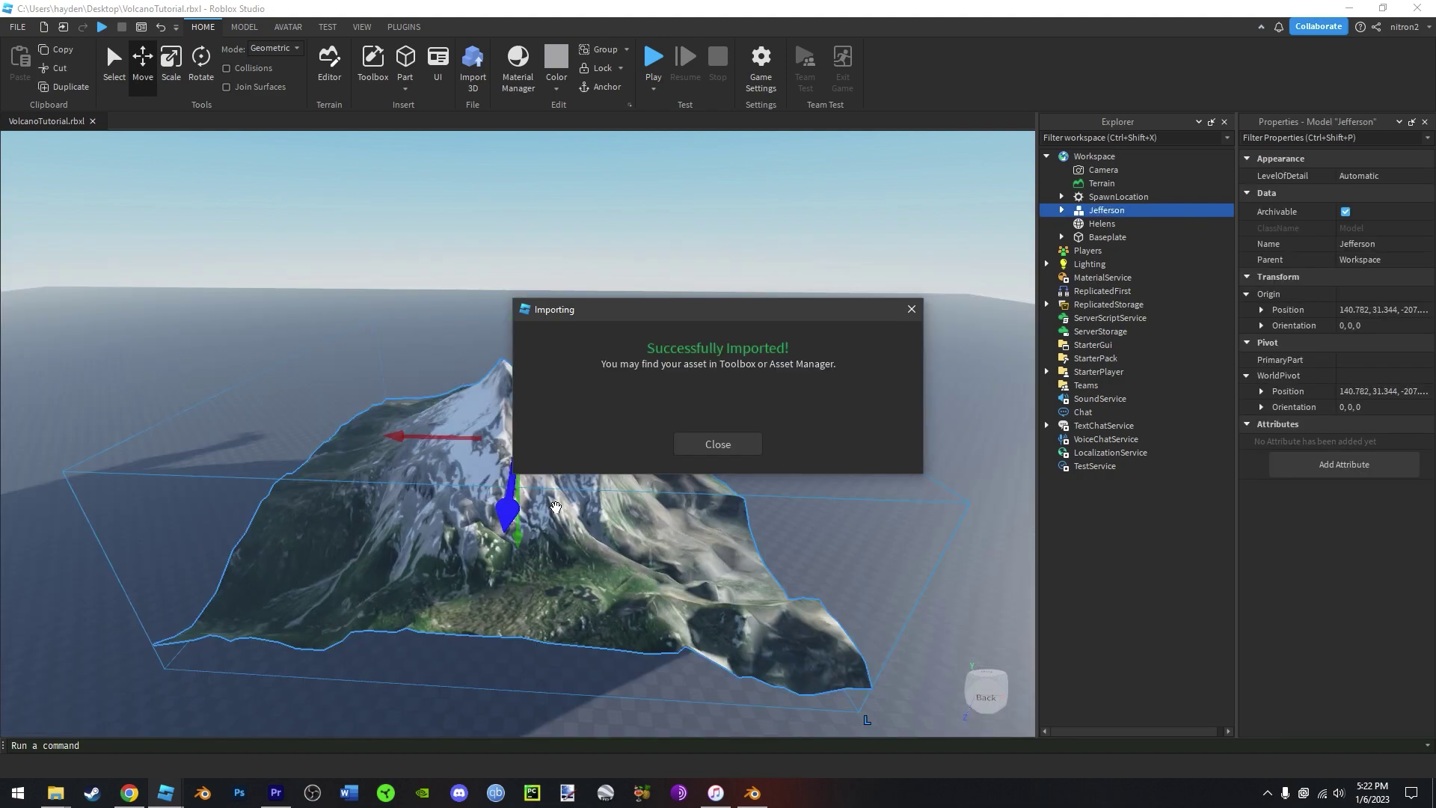
pyautogui.click(730, 442)
pyautogui.moveTo(753, 452); pyautogui.dragTo(695, 458, button='right')
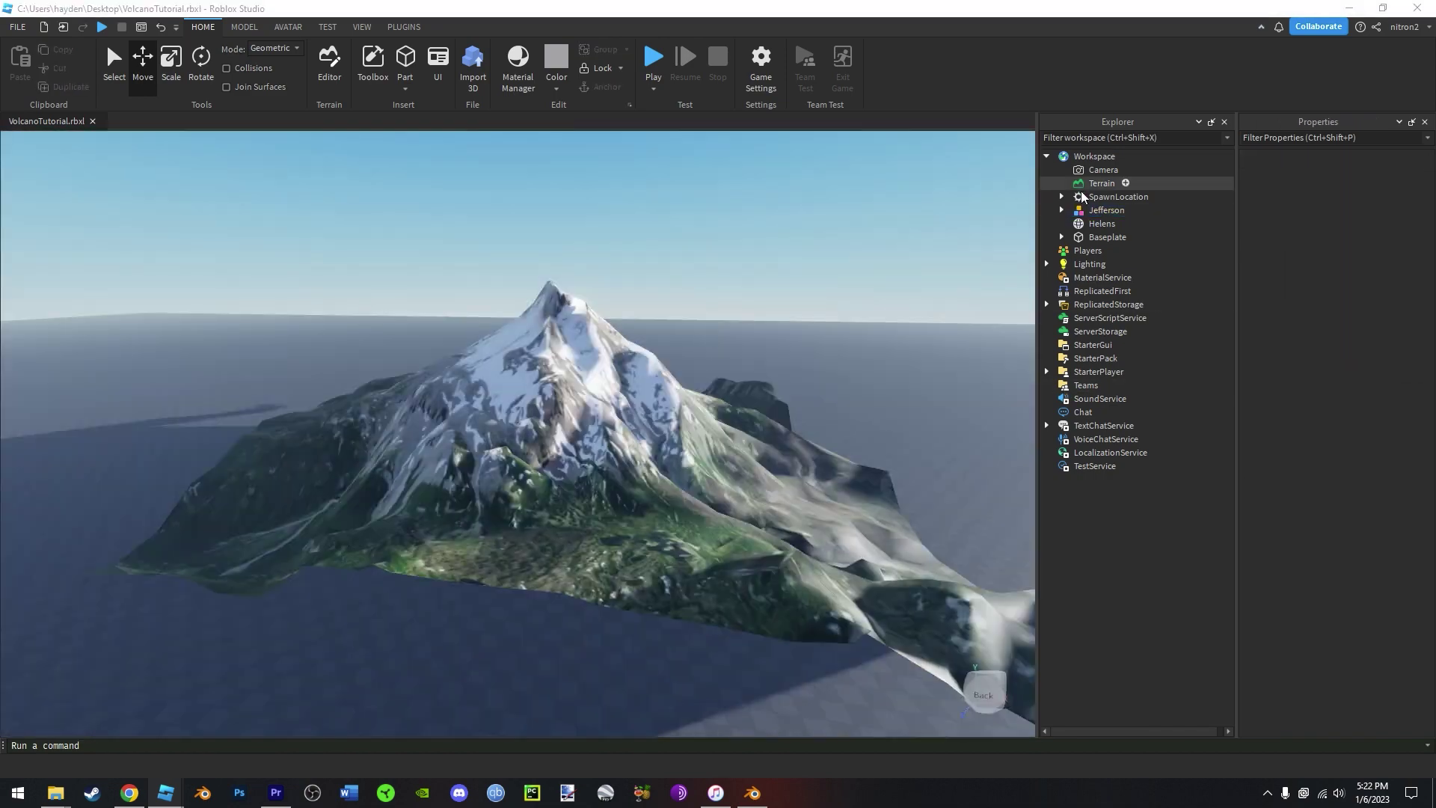
# - Move the Plane mesh from the Jefferson model into Workspace, replacing the emptied model with the mesh renamed Jefferson
pyautogui.click(1102, 223)
pyautogui.click(1061, 210)
pyautogui.click(1099, 224)
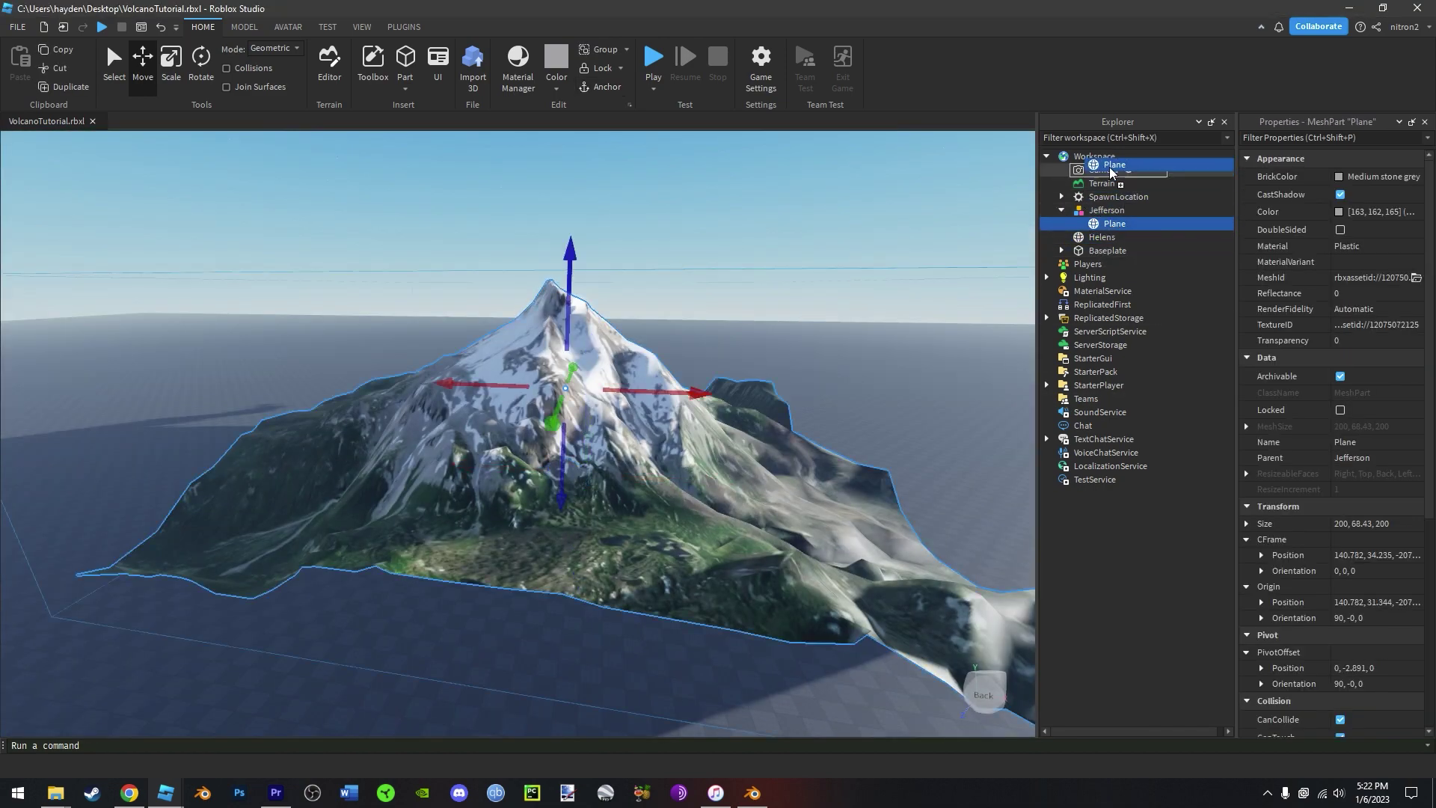
pyautogui.click(1105, 210)
pyautogui.press('Delete')
pyautogui.click(1101, 213)
pyautogui.click(1101, 224)
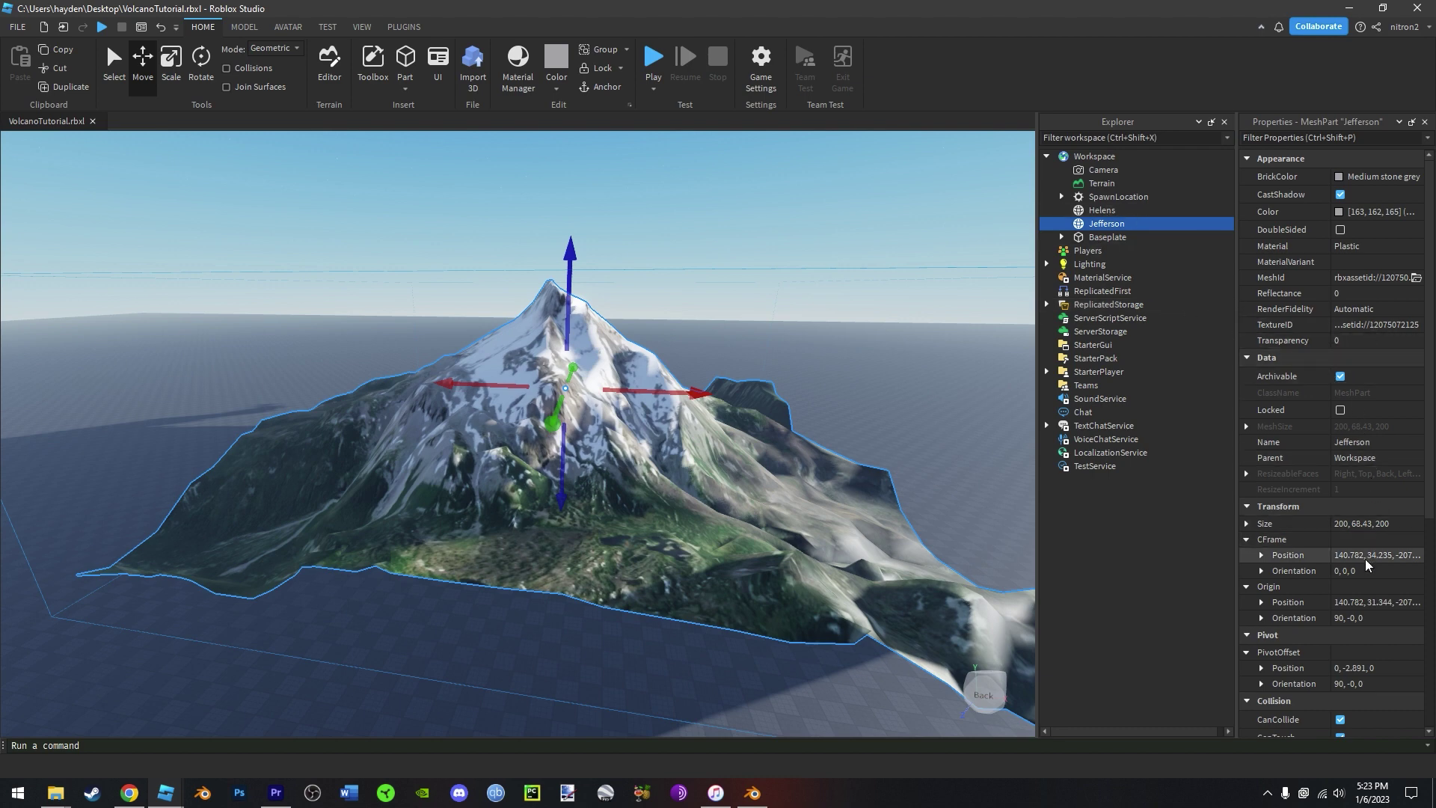
# - Set the Jefferson mesh's size to 17.557, 6.006, 17.557 and place it on the baseplate near Helens
pyautogui.press('Return')
pyautogui.moveTo(836, 356); pyautogui.dragTo(572, 295, button='right')
pyautogui.scroll(5, 778, 353)
pyautogui.click(778, 352)
pyautogui.click(572, 300)
pyautogui.press('f')
pyautogui.moveTo(662, 271); pyautogui.dragTo(657, 353)
pyautogui.scroll(-2, 655, 448)
pyautogui.click(663, 474)
pyautogui.scroll(-2, 664, 474)
pyautogui.scroll(4, 610, 399)
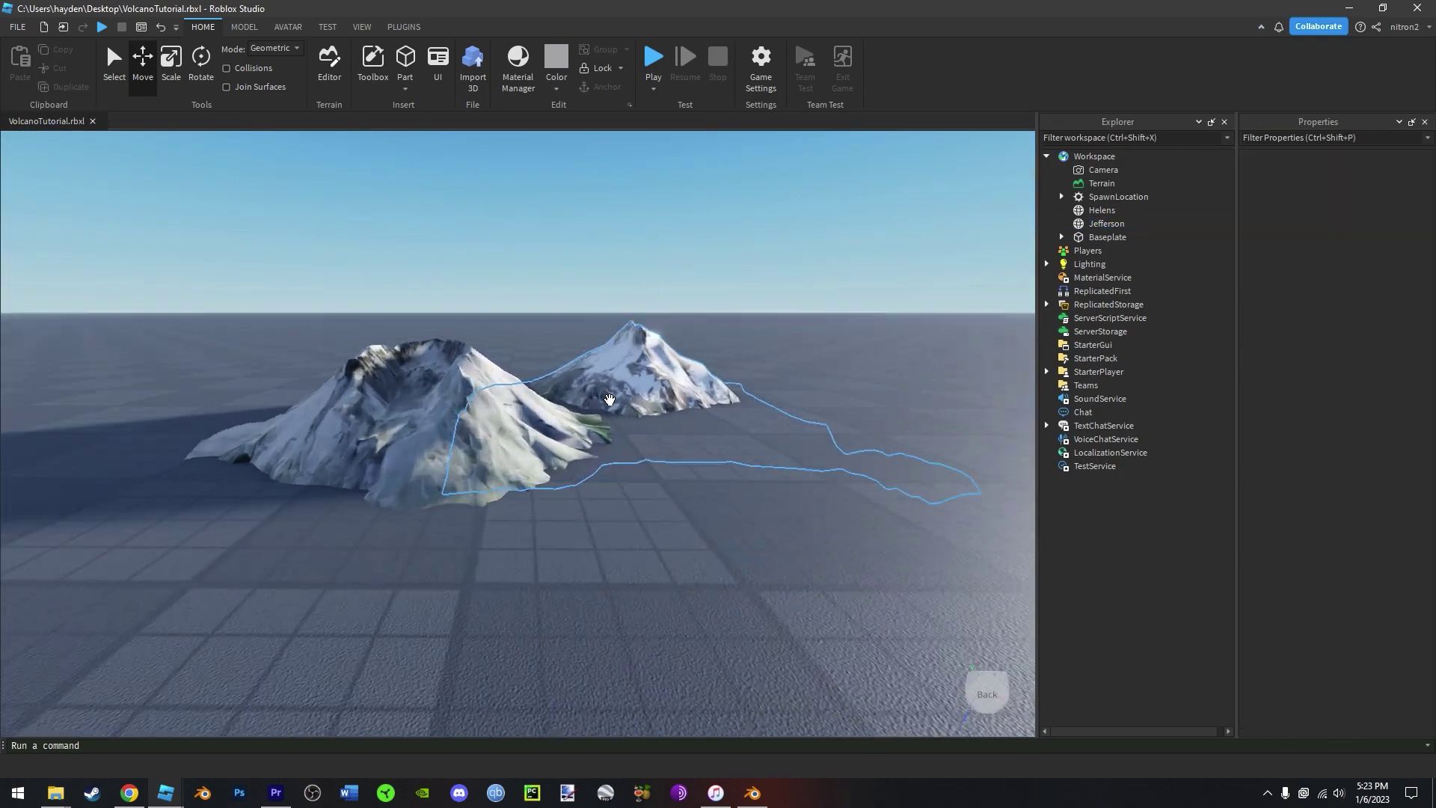
# - Slide the Jefferson mesh across the baseplate toward Helens so that the two mountains overlap
pyautogui.moveTo(610, 399); pyautogui.dragTo(593, 388, button='right')
pyautogui.scroll(-5, 593, 388)
pyautogui.click(570, 362)
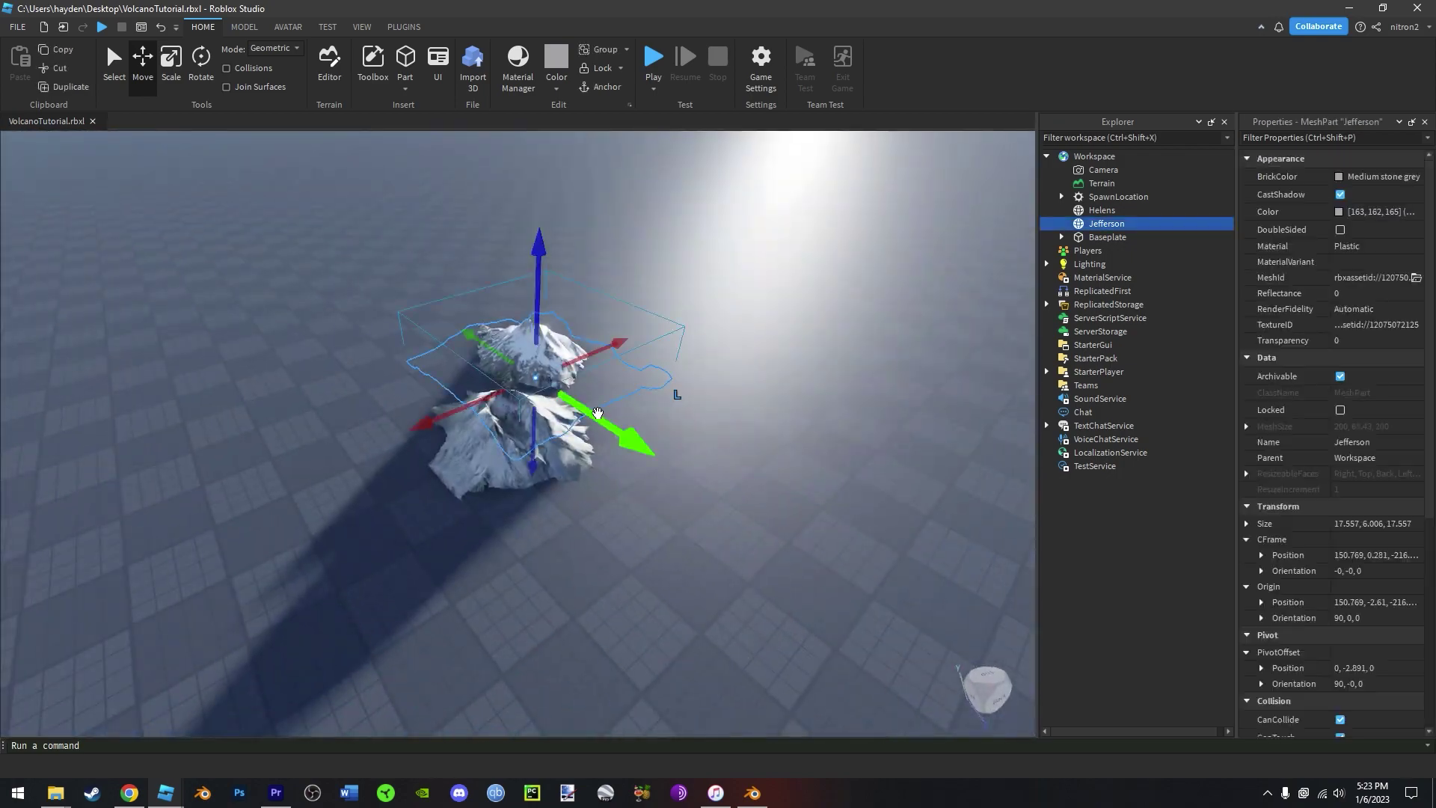
pyautogui.moveTo(615, 426); pyautogui.dragTo(830, 528)
pyautogui.click(609, 553)
pyautogui.scroll(2, 598, 555)
pyautogui.moveTo(495, 595); pyautogui.dragTo(416, 397, button='right')
pyautogui.scroll(3, 494, 595)
pyautogui.scroll(-3, 494, 592)
# - Adjust Jefferson's alignment with Helens so their slopes and summits blend into one mountain
pyautogui.click(457, 289)
pyautogui.moveTo(457, 288); pyautogui.dragTo(640, 366)
pyautogui.hotkey('ctrl', 'r')
pyautogui.moveTo(831, 501); pyautogui.dragTo(857, 518)
pyautogui.moveTo(605, 465); pyautogui.dragTo(615, 379, button='right')
pyautogui.moveTo(577, 359); pyautogui.dragTo(577, 349)
pyautogui.scroll(3, 561, 349)
pyautogui.moveTo(560, 349); pyautogui.dragTo(551, 365, button='right')
pyautogui.scroll(-4, 561, 349)
pyautogui.click(561, 349)
pyautogui.scroll(2, 551, 365)
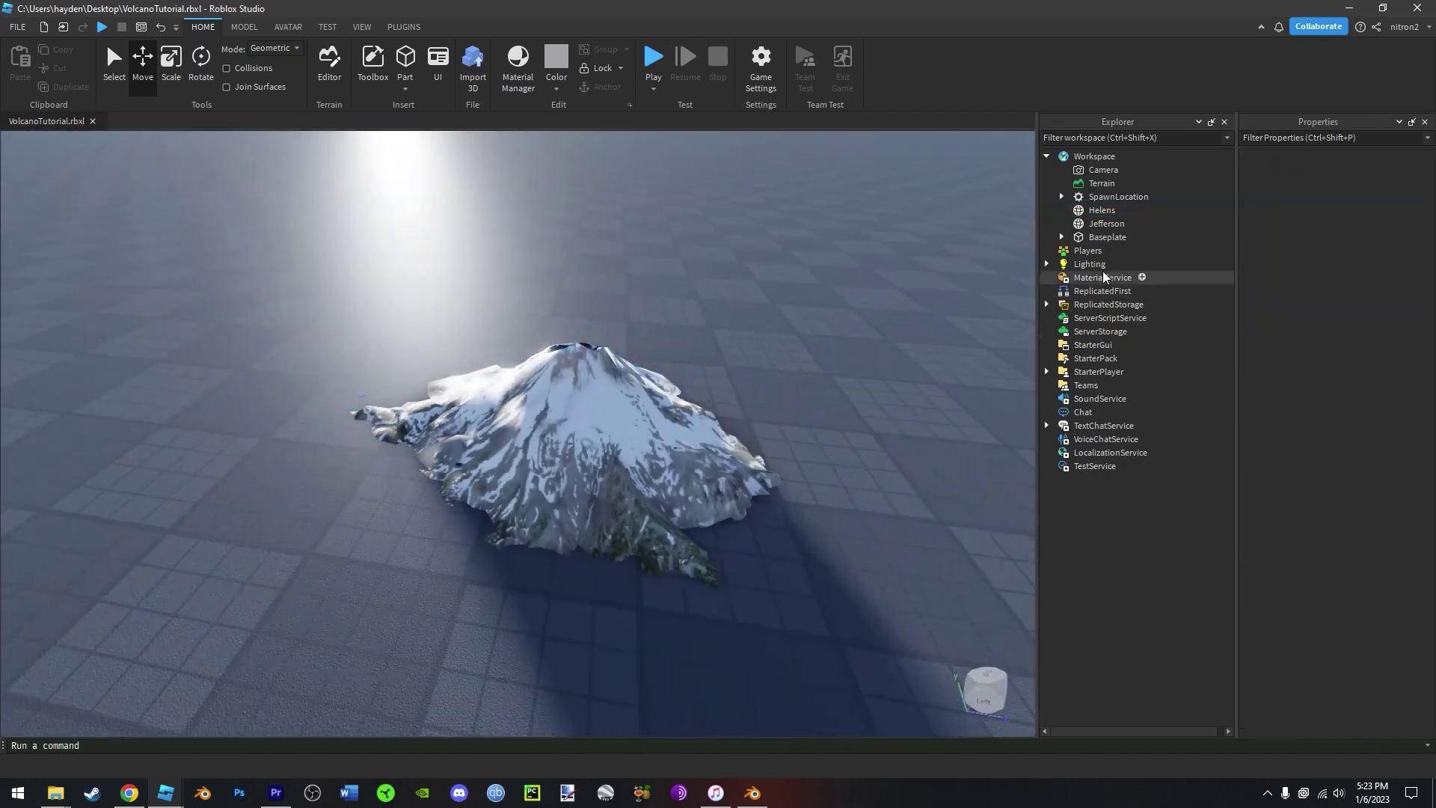
# - Group the Helens and Jefferson meshes as a model and name it Volcano
pyautogui.click(1102, 210)
pyautogui.keyDown('shift'); pyautogui.click(1105, 224); pyautogui.keyUp('shift')
pyautogui.rightClick(1078, 217)
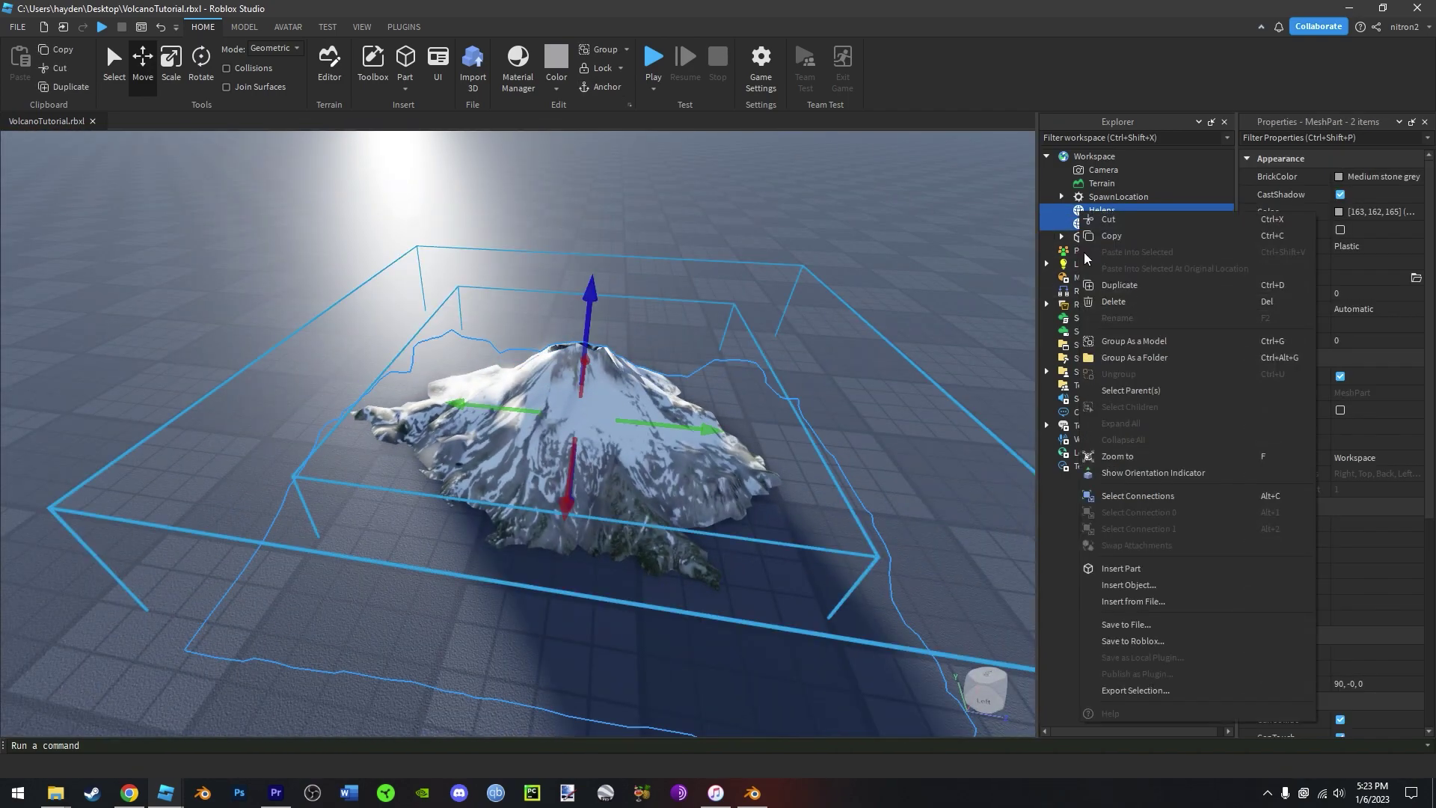
pyautogui.click(1118, 343)
pyautogui.click(814, 302)
pyautogui.scroll(3, 814, 302)
pyautogui.moveTo(815, 302); pyautogui.dragTo(814, 302, button='right')
pyautogui.scroll(-3, 814, 301)
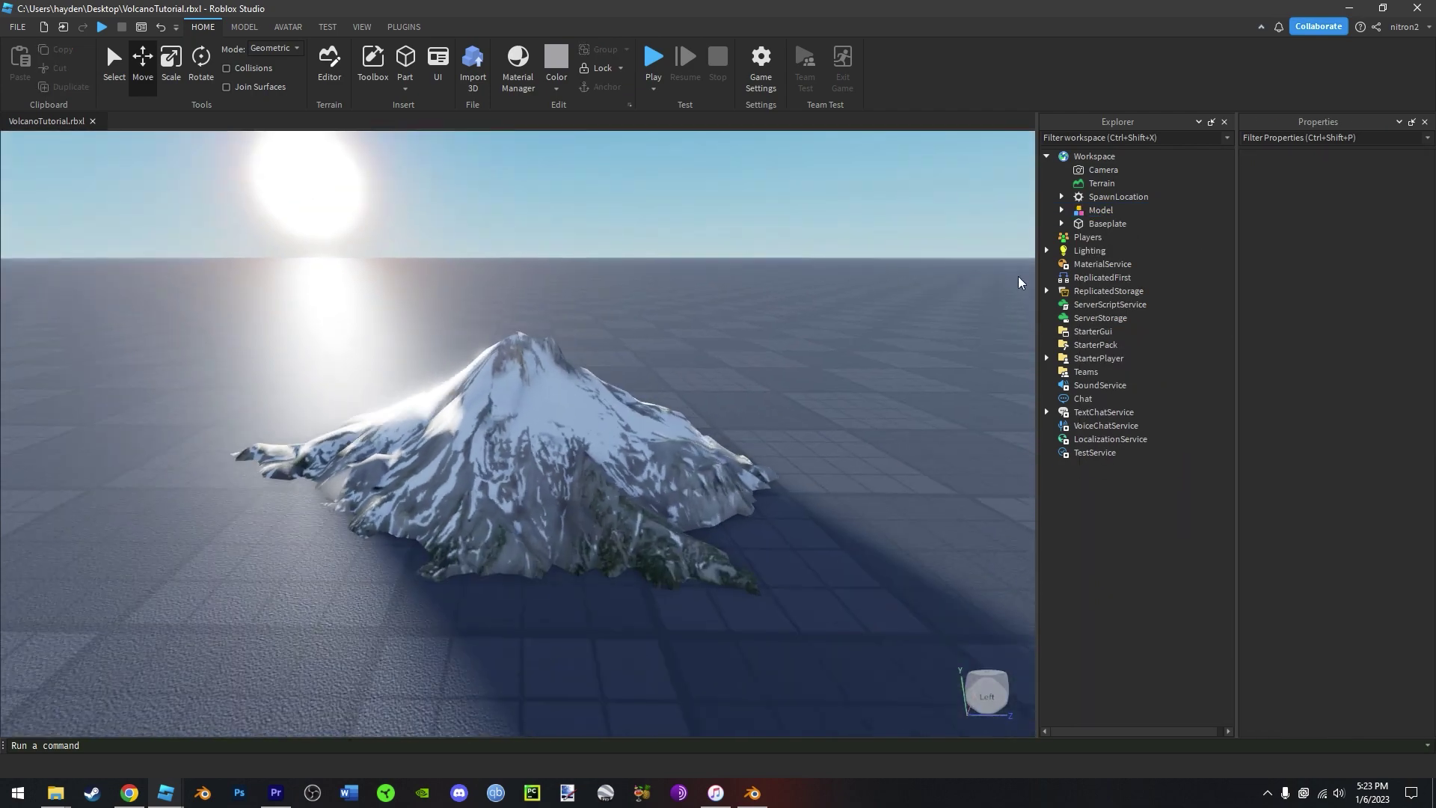
pyautogui.doubleClick(1097, 211)
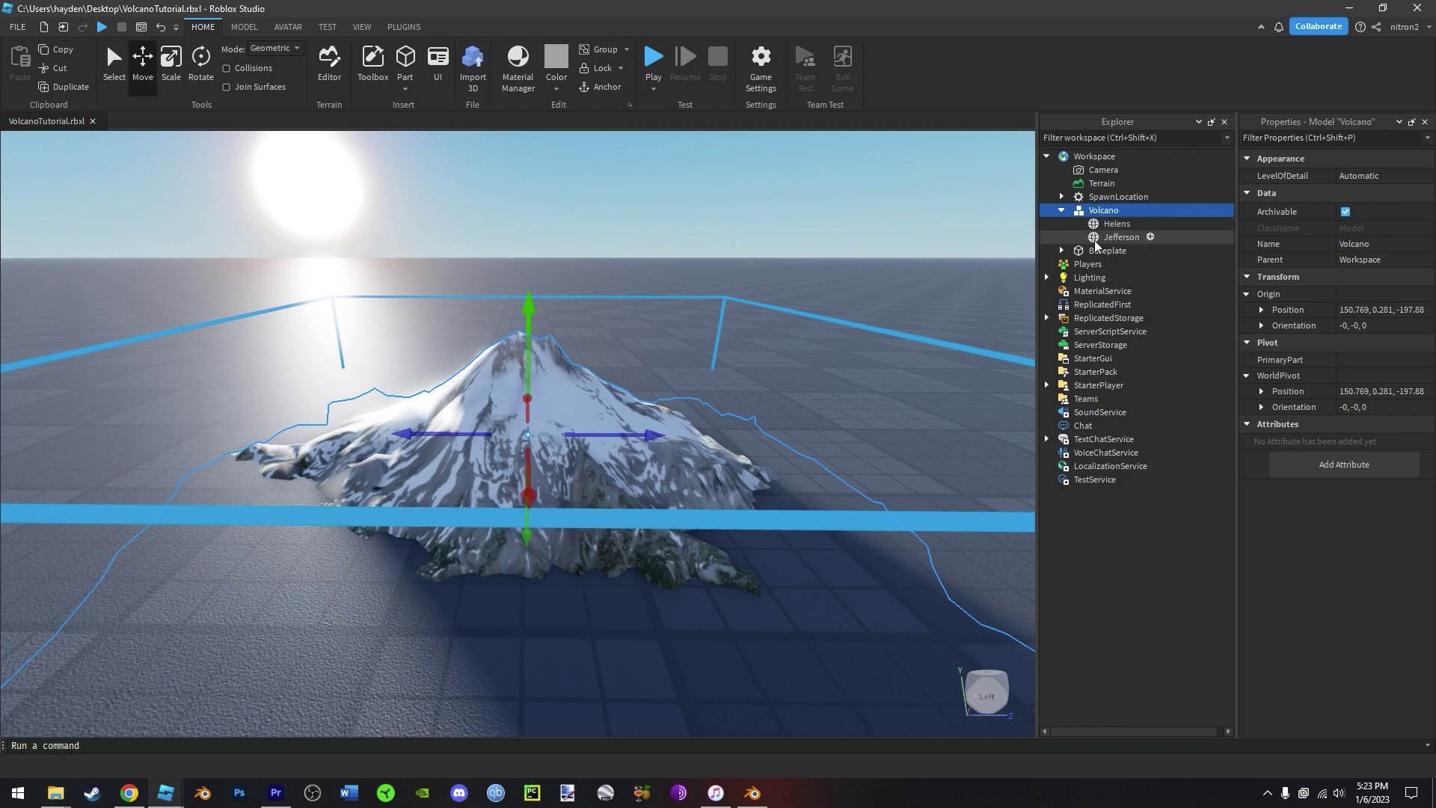
pyautogui.click(807, 244)
# - Insert a Part into Workspace, place it beside the volcano and name it LavaEmitter
pyautogui.moveTo(824, 237); pyautogui.dragTo(823, 237, button='right')
pyautogui.press('w')
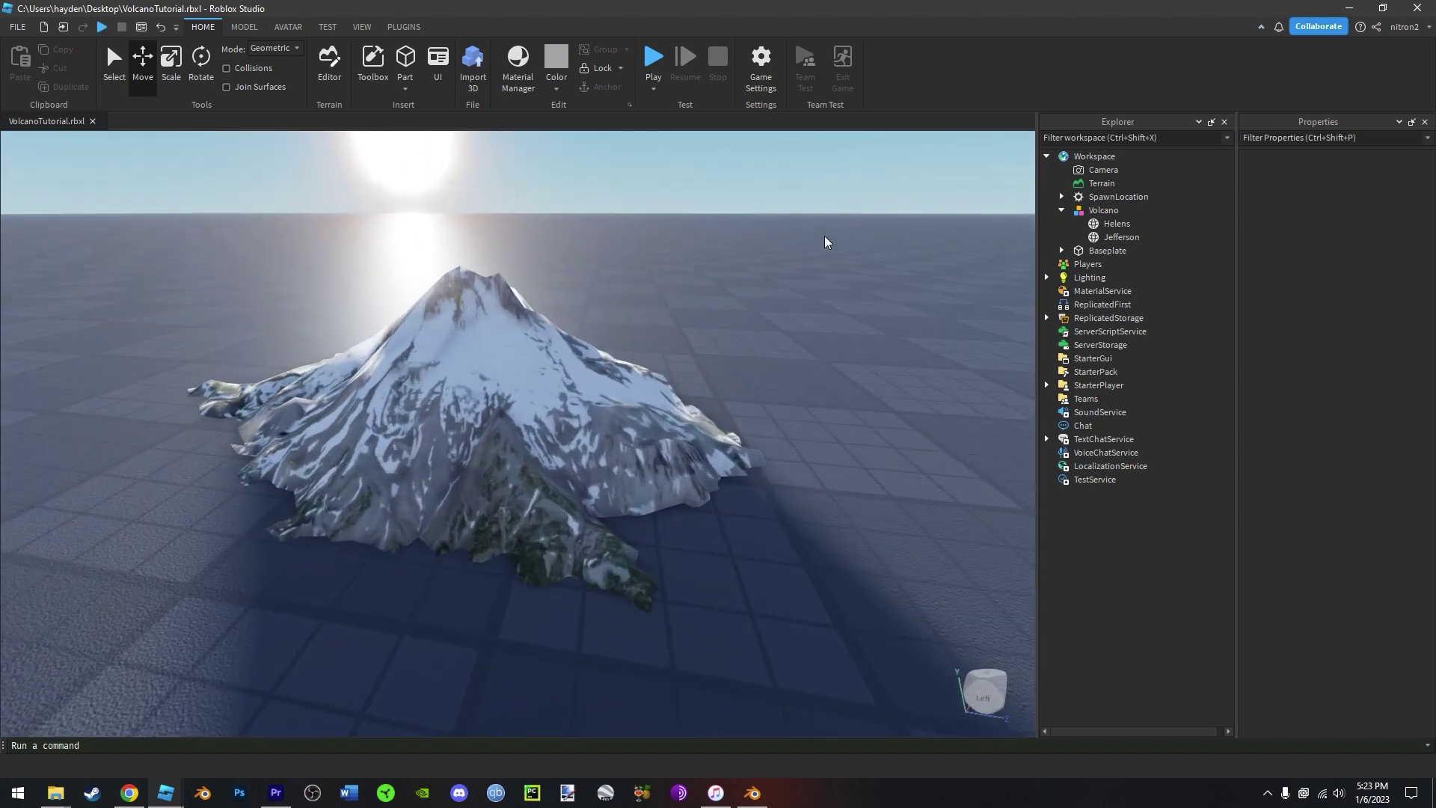
pyautogui.scroll(-1, 823, 241)
pyautogui.scroll(-2, 852, 453)
pyautogui.moveTo(852, 454); pyautogui.dragTo(853, 455, button='right')
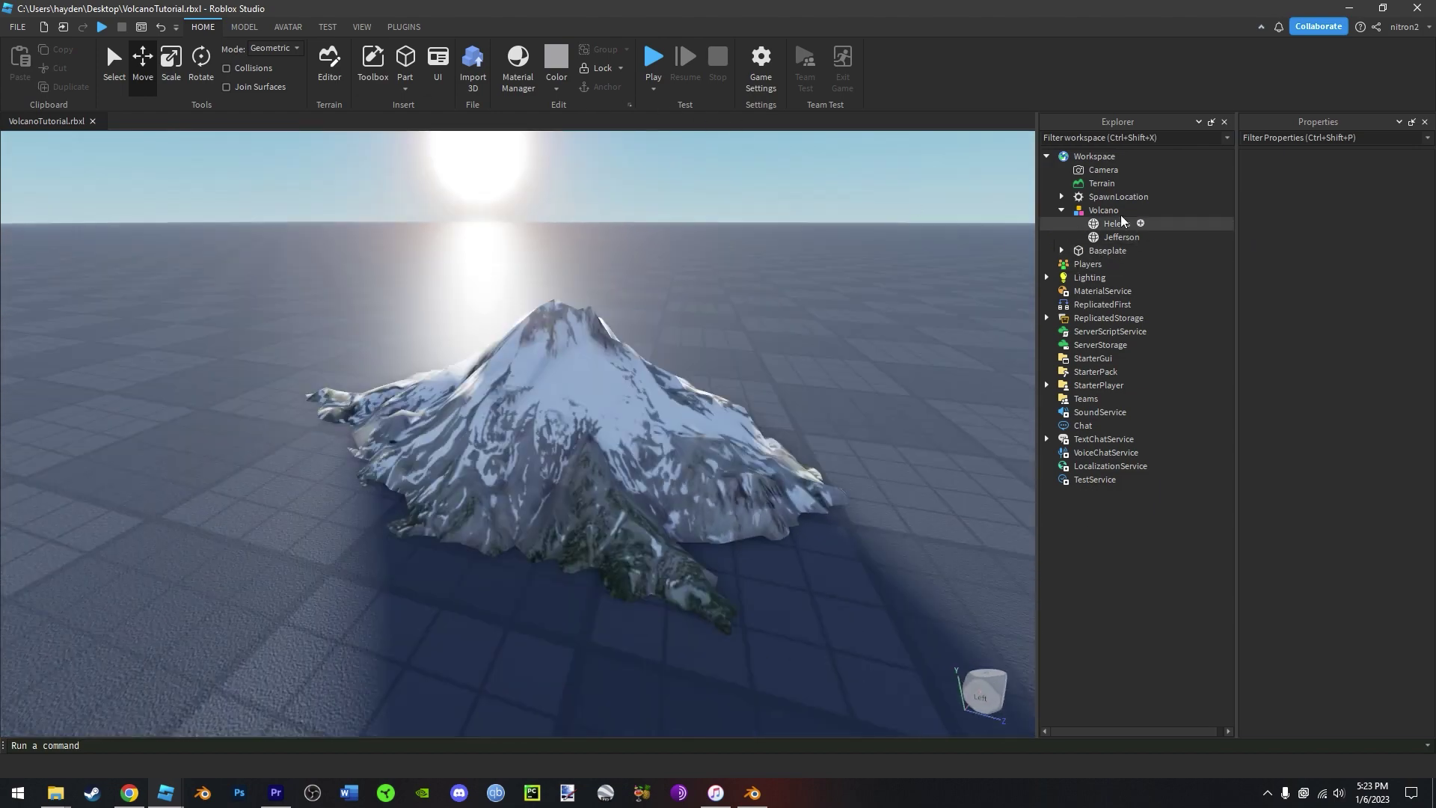
pyautogui.click(1125, 156)
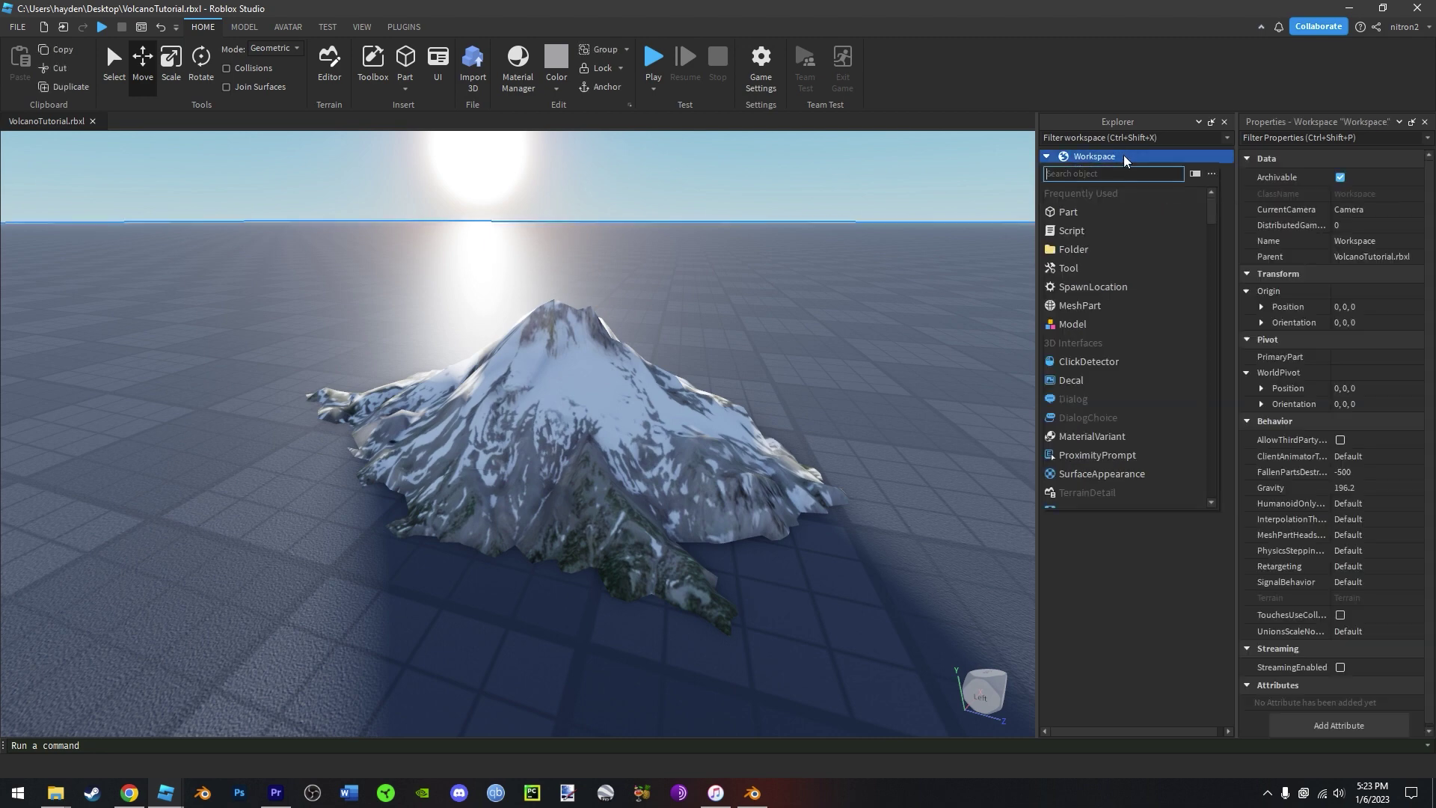
pyautogui.click(1095, 216)
pyautogui.scroll(-4, 471, 474)
pyautogui.moveTo(535, 307); pyautogui.dragTo(584, 527)
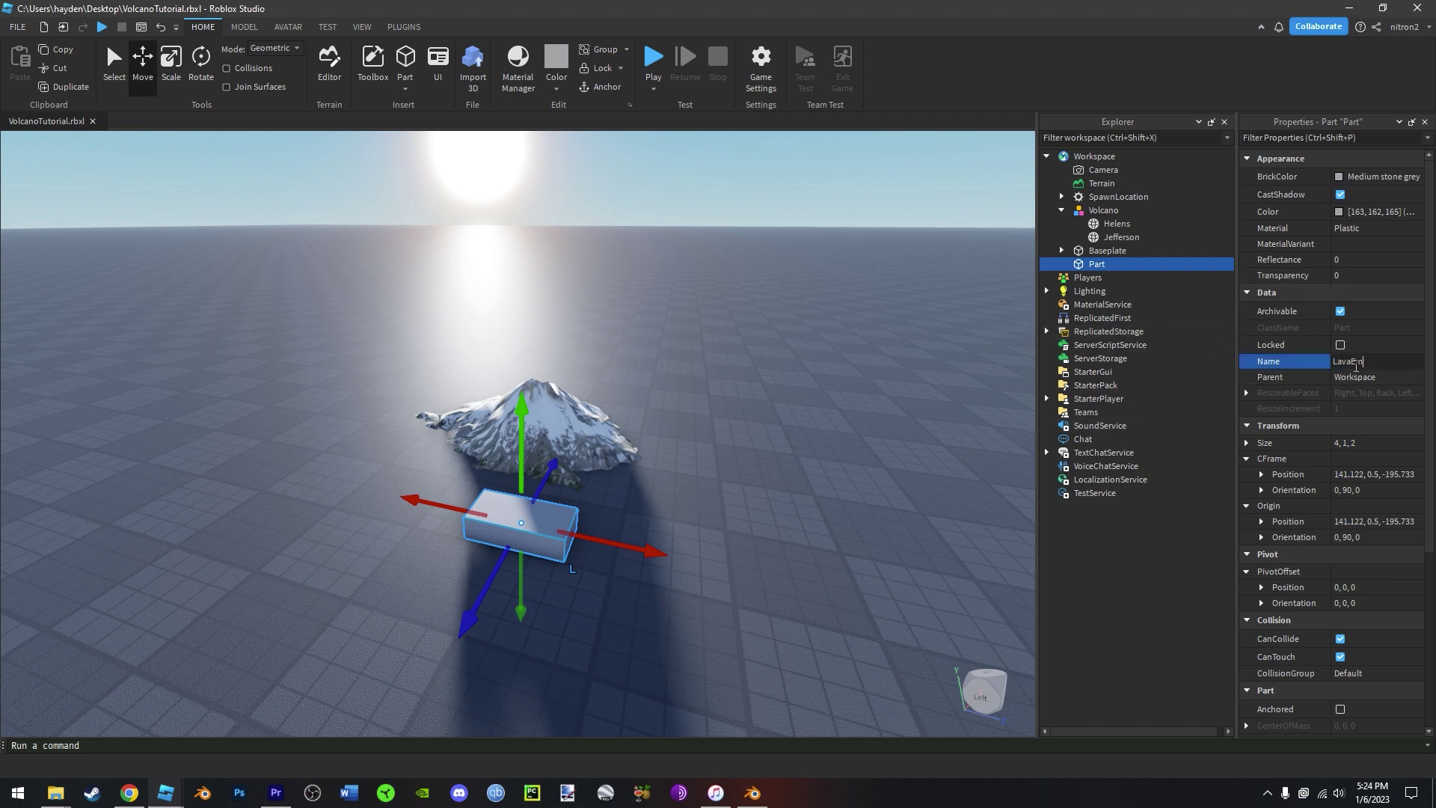
pyautogui.moveTo(615, 486); pyautogui.dragTo(616, 491, button='right')
pyautogui.scroll(3, 616, 488)
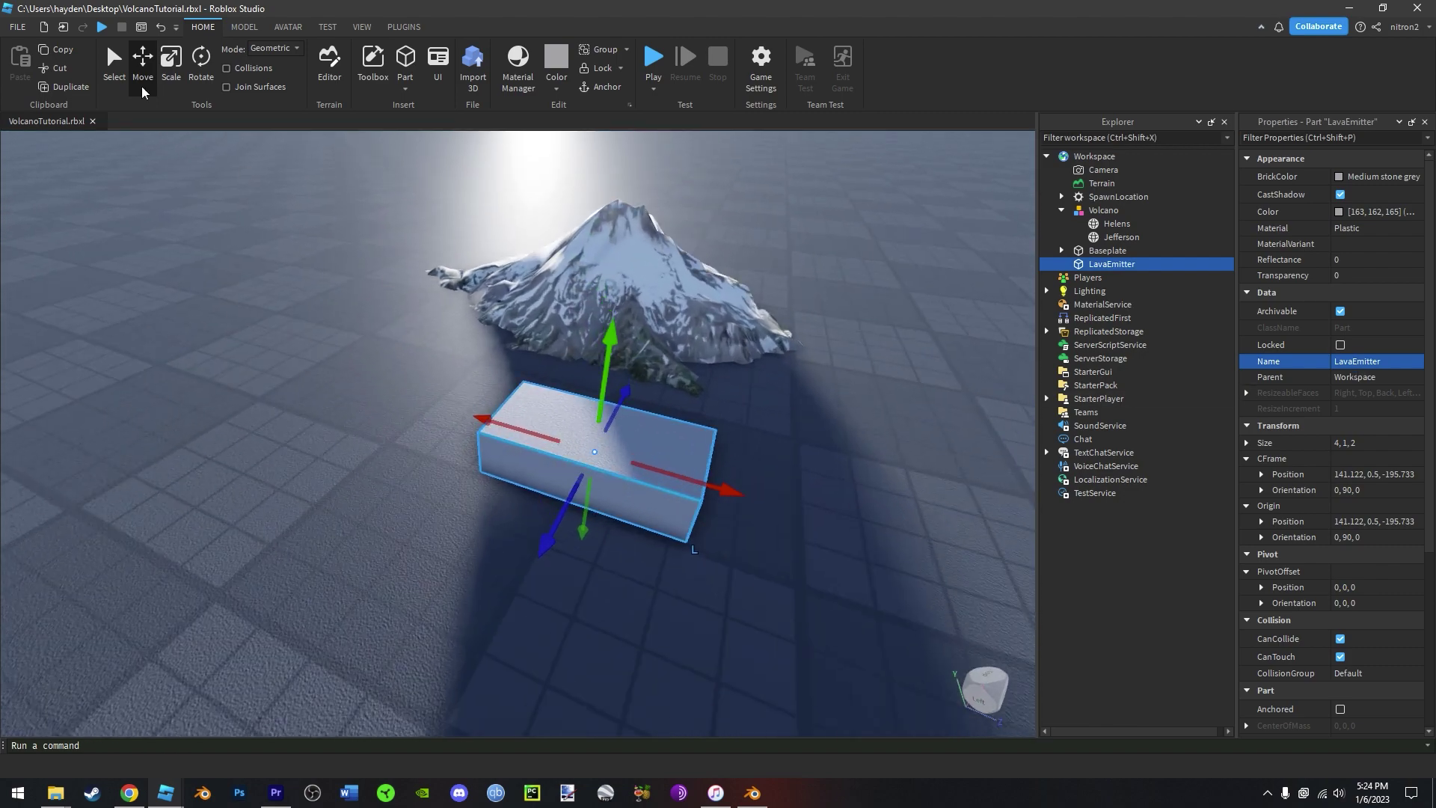
# - Move the LavaEmitter part up and across onto the volcano's upper slope beside the crater
pyautogui.click(170, 71)
pyautogui.moveTo(604, 420); pyautogui.dragTo(602, 428, button='right')
pyautogui.click(141, 68)
pyautogui.press('s')
pyautogui.press('d')
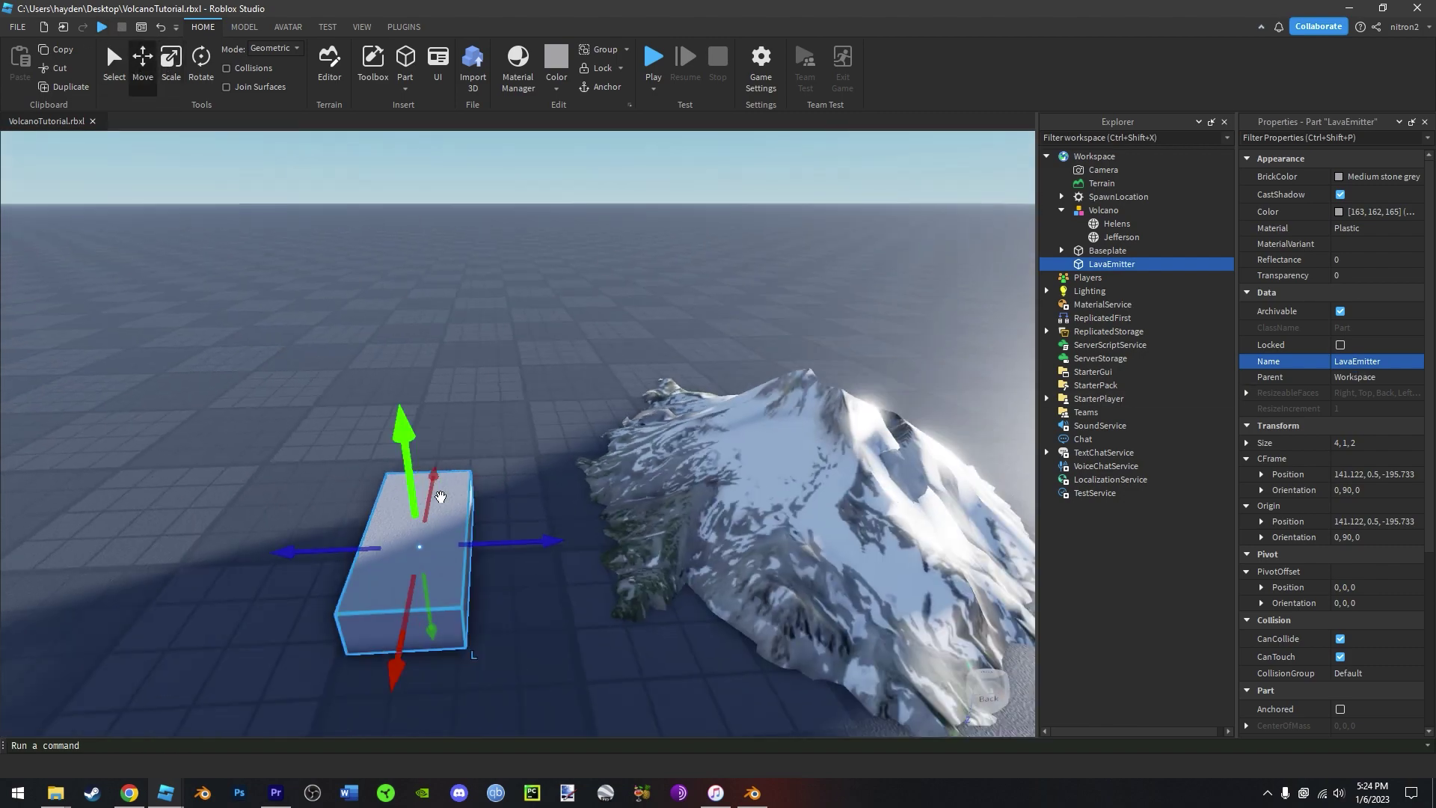
pyautogui.moveTo(516, 533); pyautogui.dragTo(840, 527)
pyautogui.press('s')
pyautogui.press('d')
pyautogui.moveTo(767, 475); pyautogui.dragTo(641, 419)
pyautogui.moveTo(640, 419)
pyautogui.mouseDown(button='right')
pyautogui.moveTo(660, 477)
pyautogui.moveTo(639, 411)
pyautogui.mouseUp(button='right')
pyautogui.press('s')
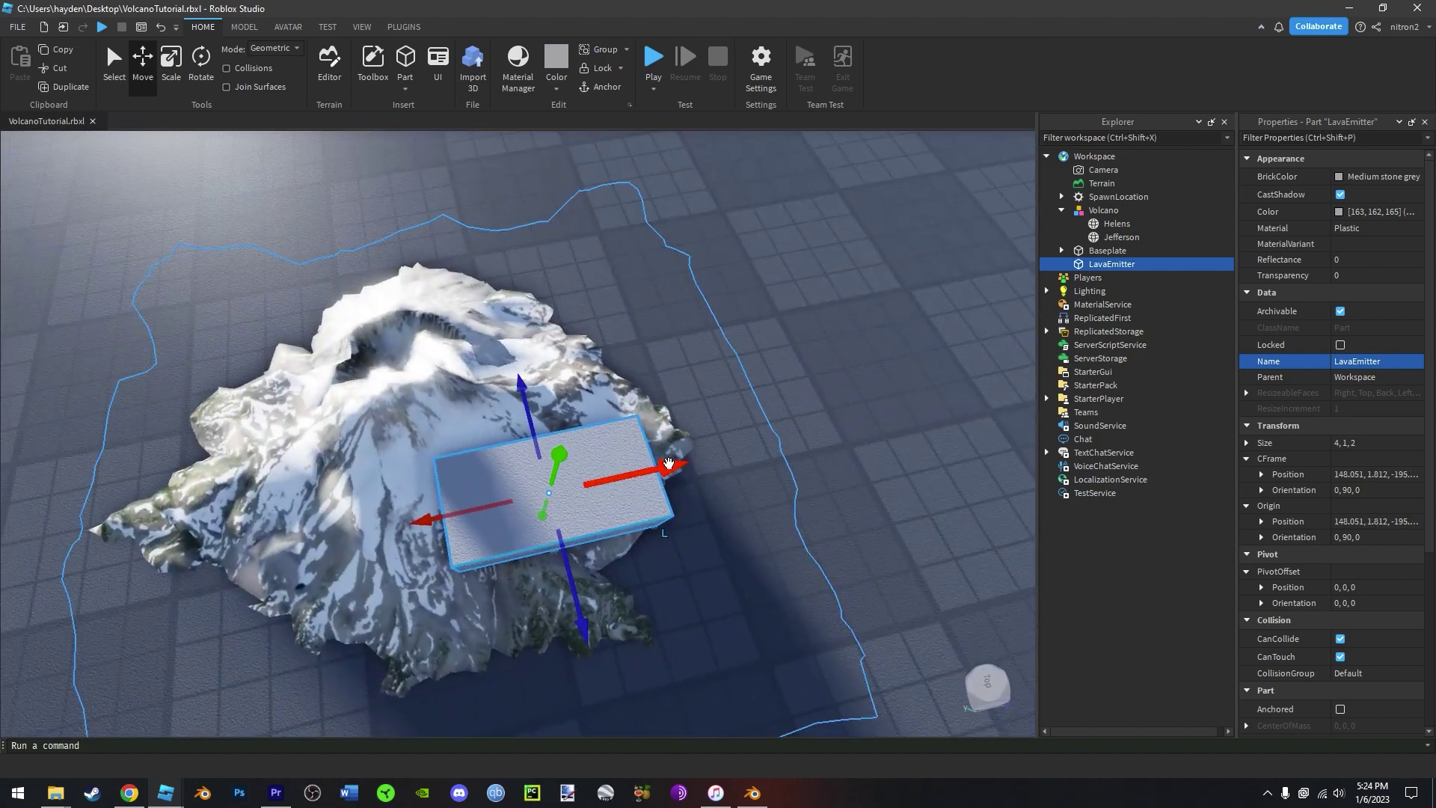
pyautogui.moveTo(668, 463); pyautogui.dragTo(509, 500)
pyautogui.moveTo(509, 499); pyautogui.dragTo(495, 326, button='right')
# - Rotate the LavaEmitter part so that it tilts along the volcano's slope
pyautogui.hotkey('ctrl', '4')
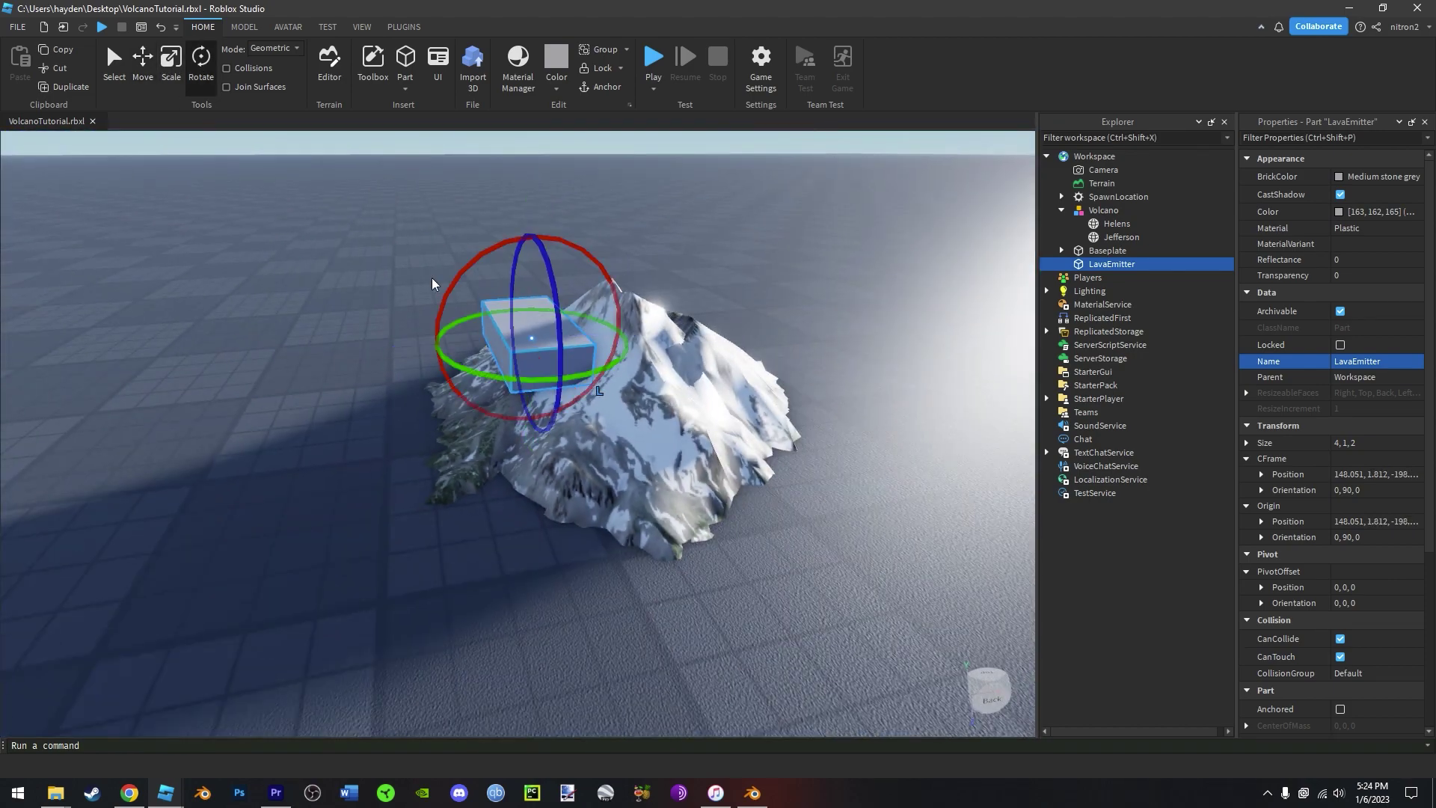
pyautogui.click(769, 261)
pyautogui.press('w')
pyautogui.press('a')
pyautogui.moveTo(769, 261); pyautogui.dragTo(1084, 262, button='right')
pyautogui.press('s')
# - Add a ParticleEmitter effect to the LavaEmitter part
pyautogui.click(1143, 264)
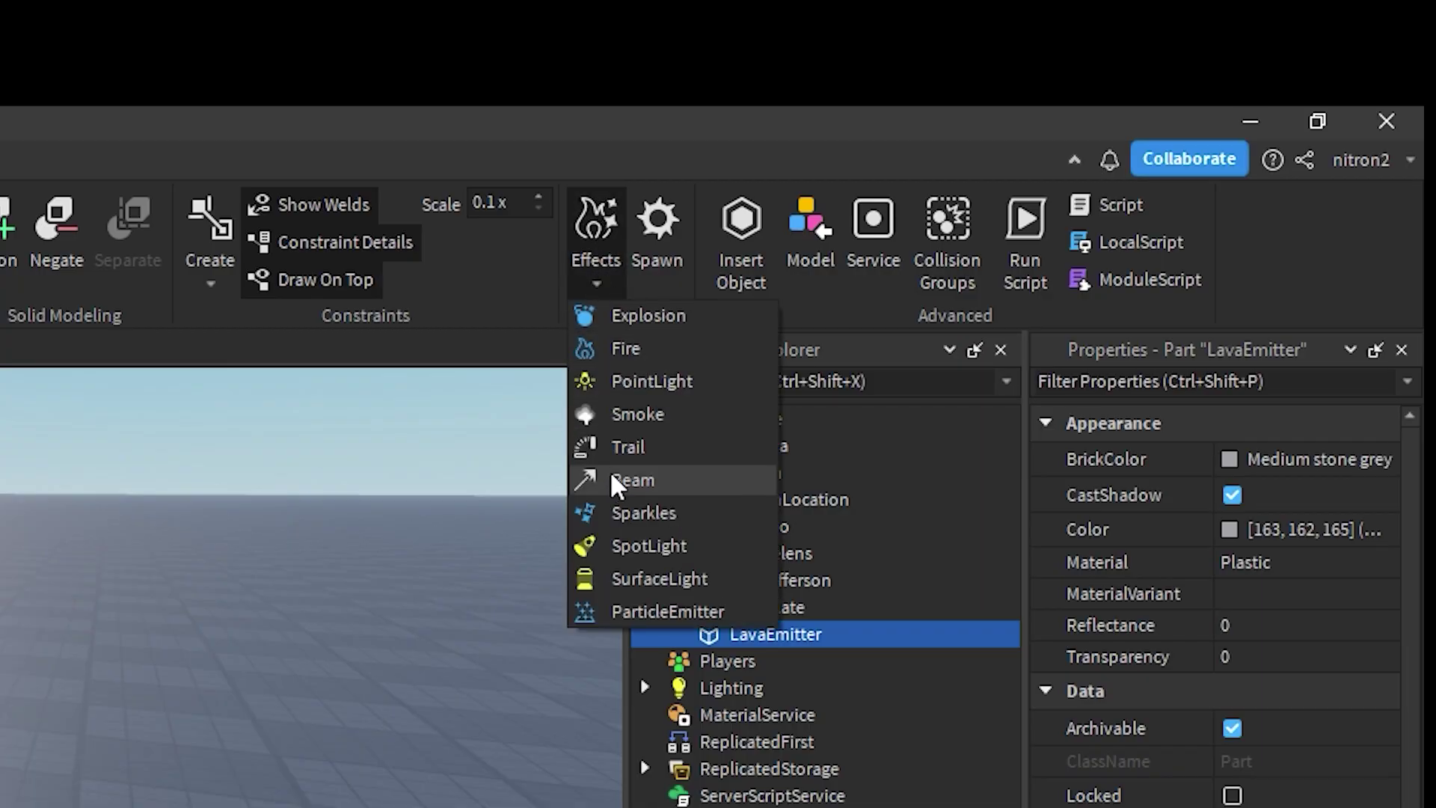
pyautogui.click(638, 611)
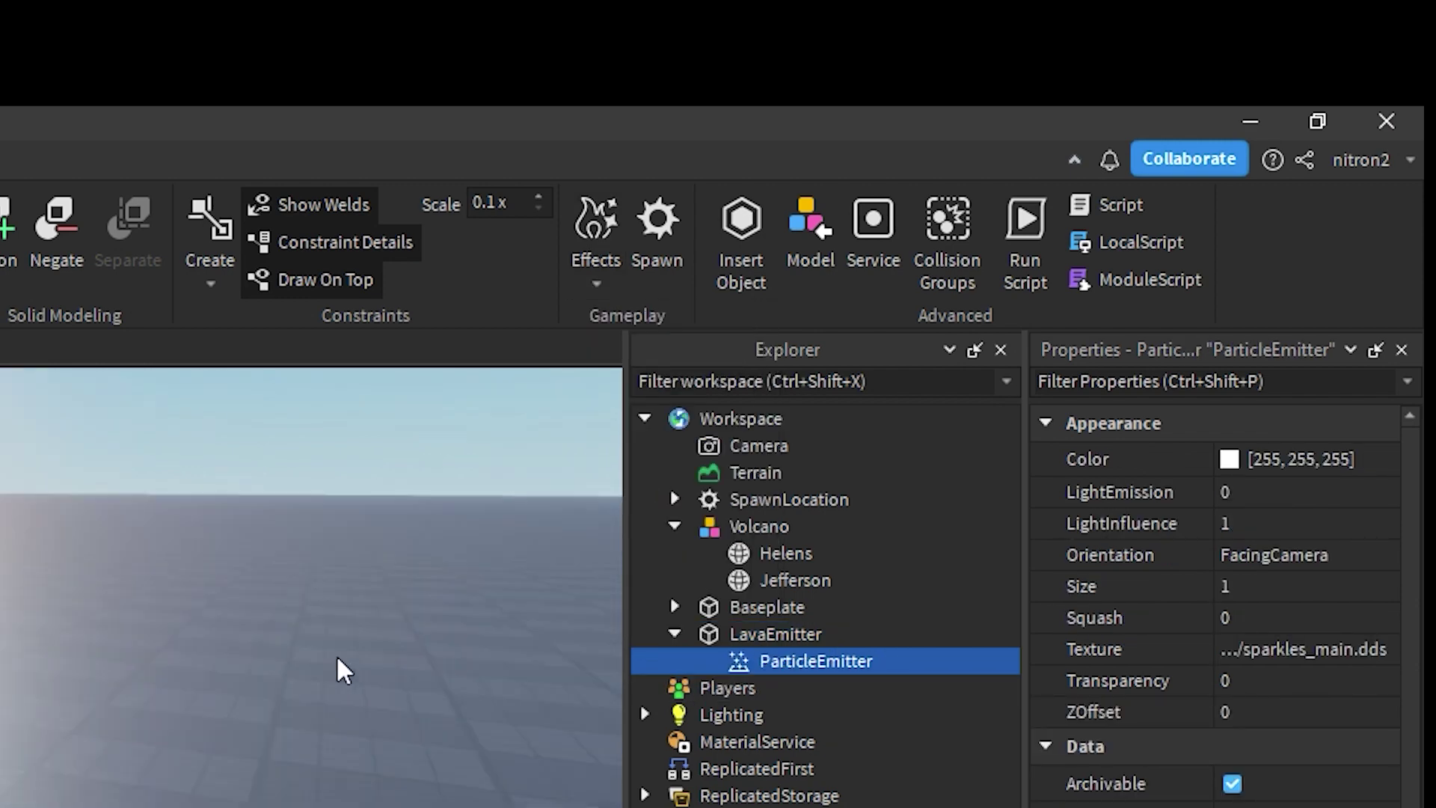
pyautogui.moveTo(340, 659); pyautogui.dragTo(345, 671, button='right')
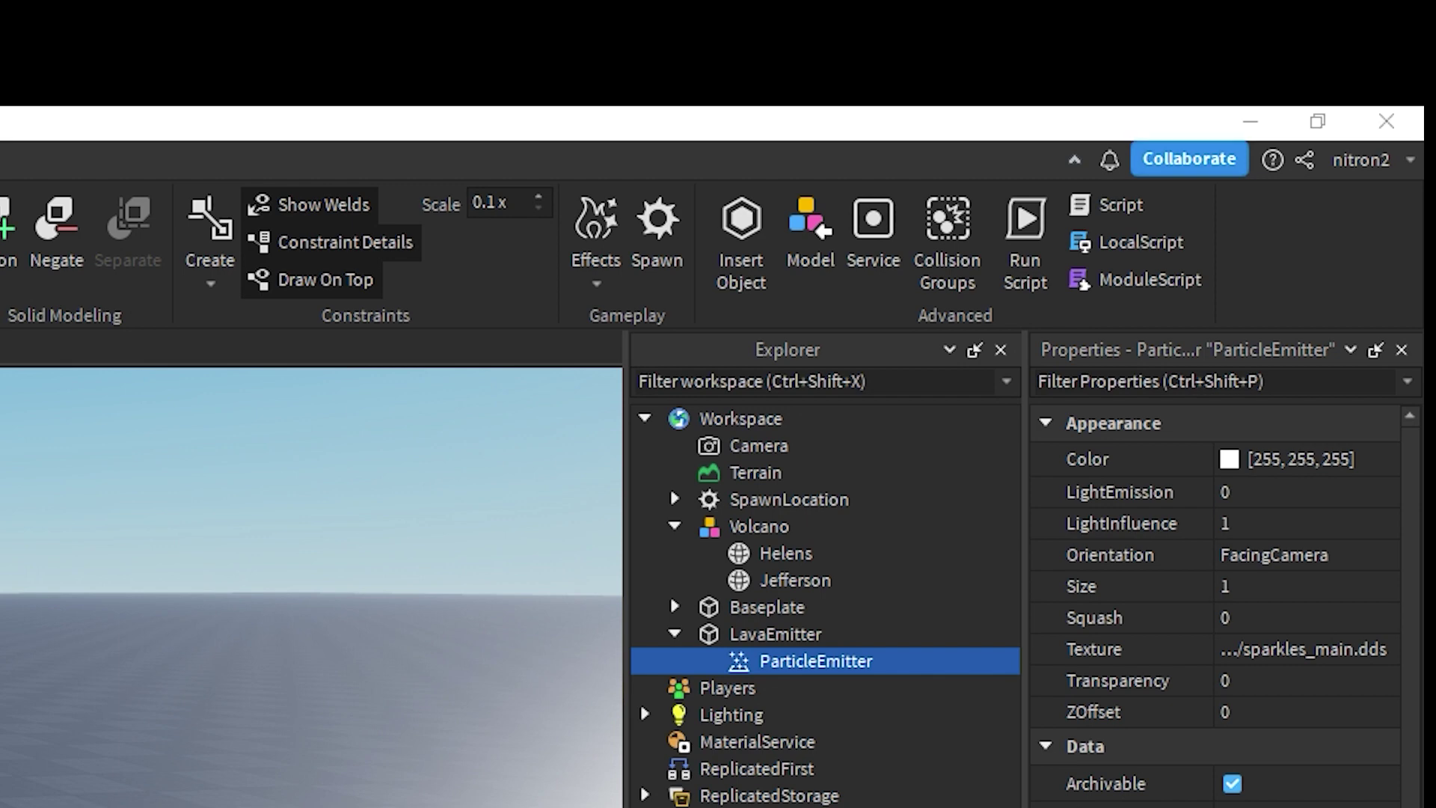
# - Set the ParticleEmitter's texture to the Roblox asset with ID 247236503
pyautogui.click(1209, 648)
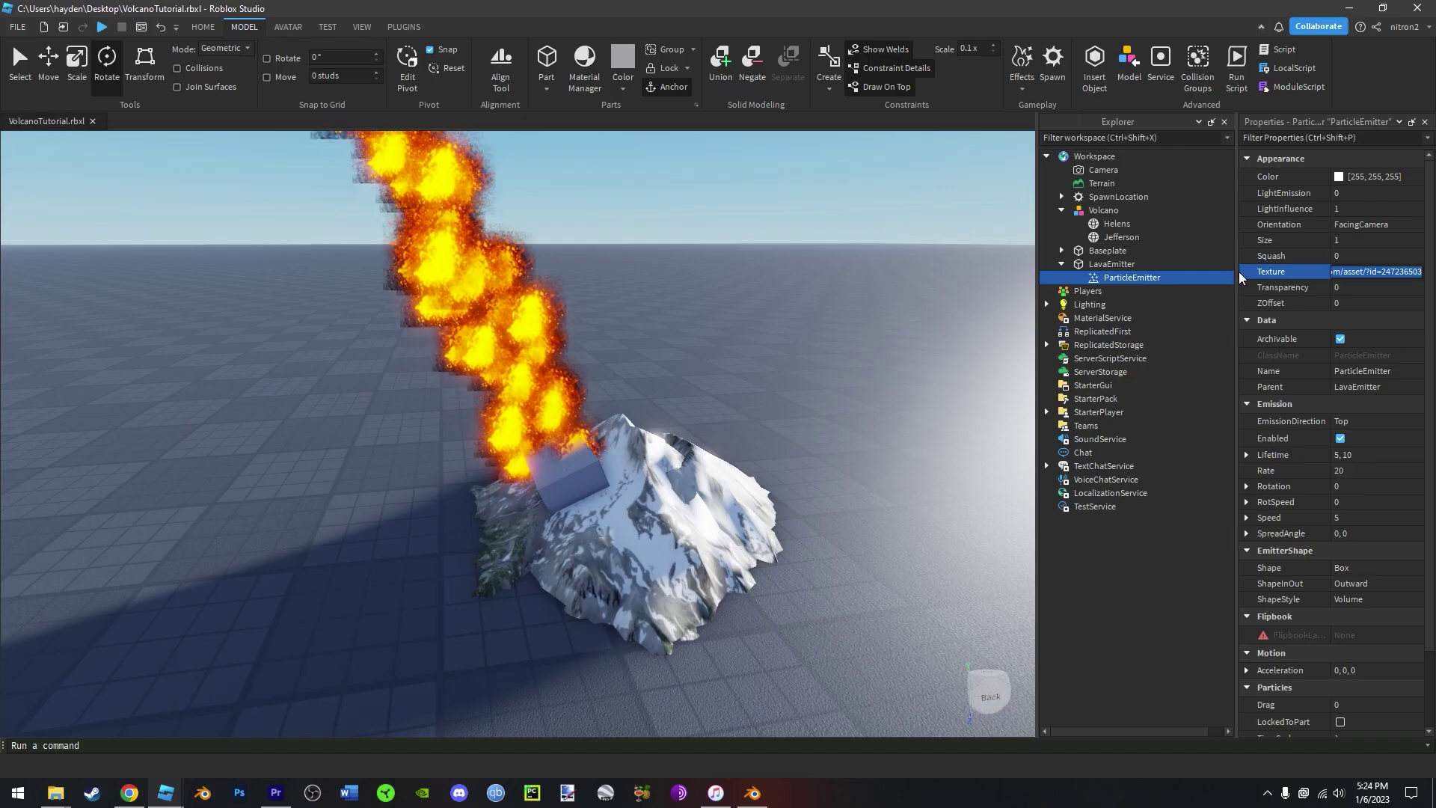
pyautogui.moveTo(1025, 651); pyautogui.dragTo(712, 658)
pyautogui.click(1350, 650)
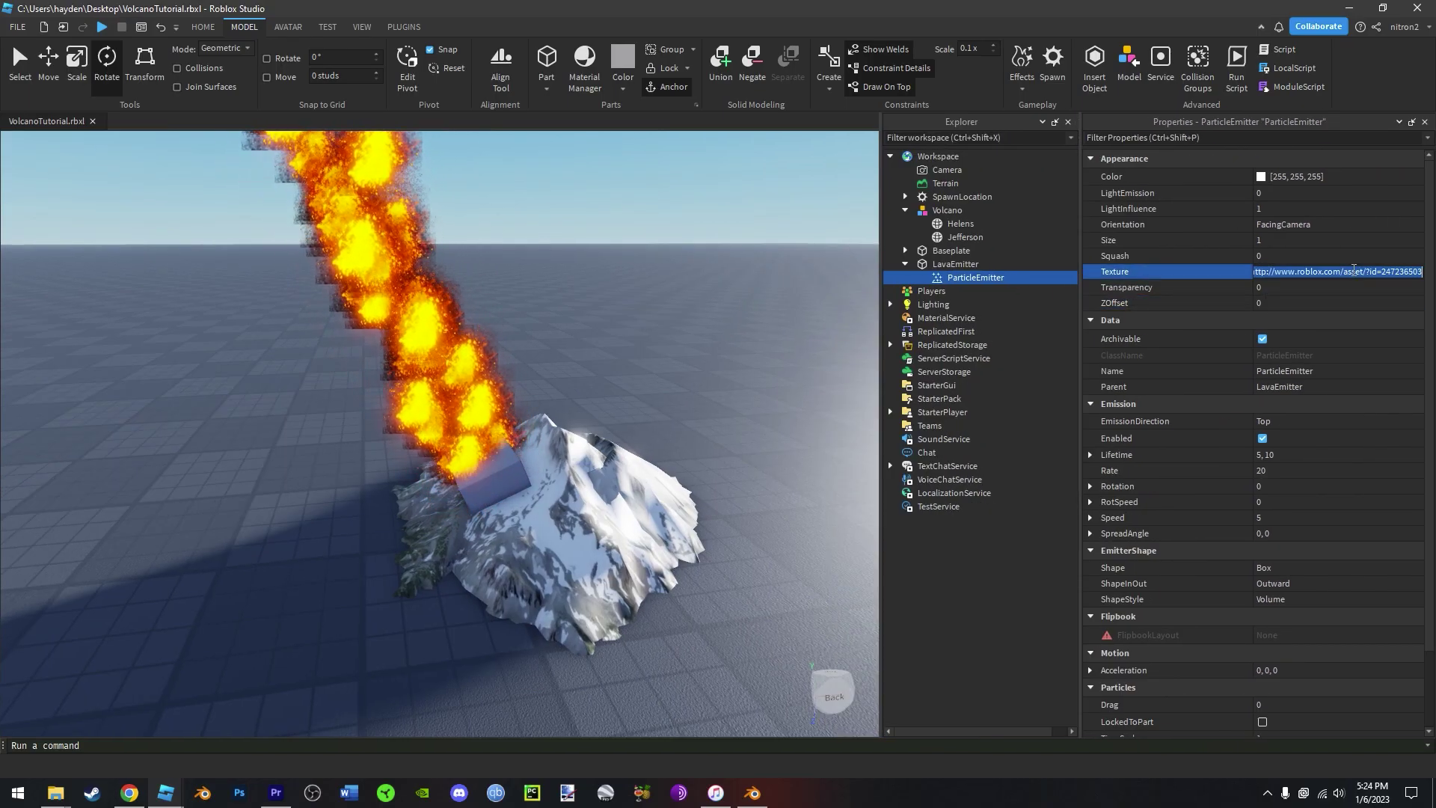
pyautogui.moveTo(649, 406); pyautogui.dragTo(649, 406, button='right')
pyautogui.scroll(-2, 649, 406)
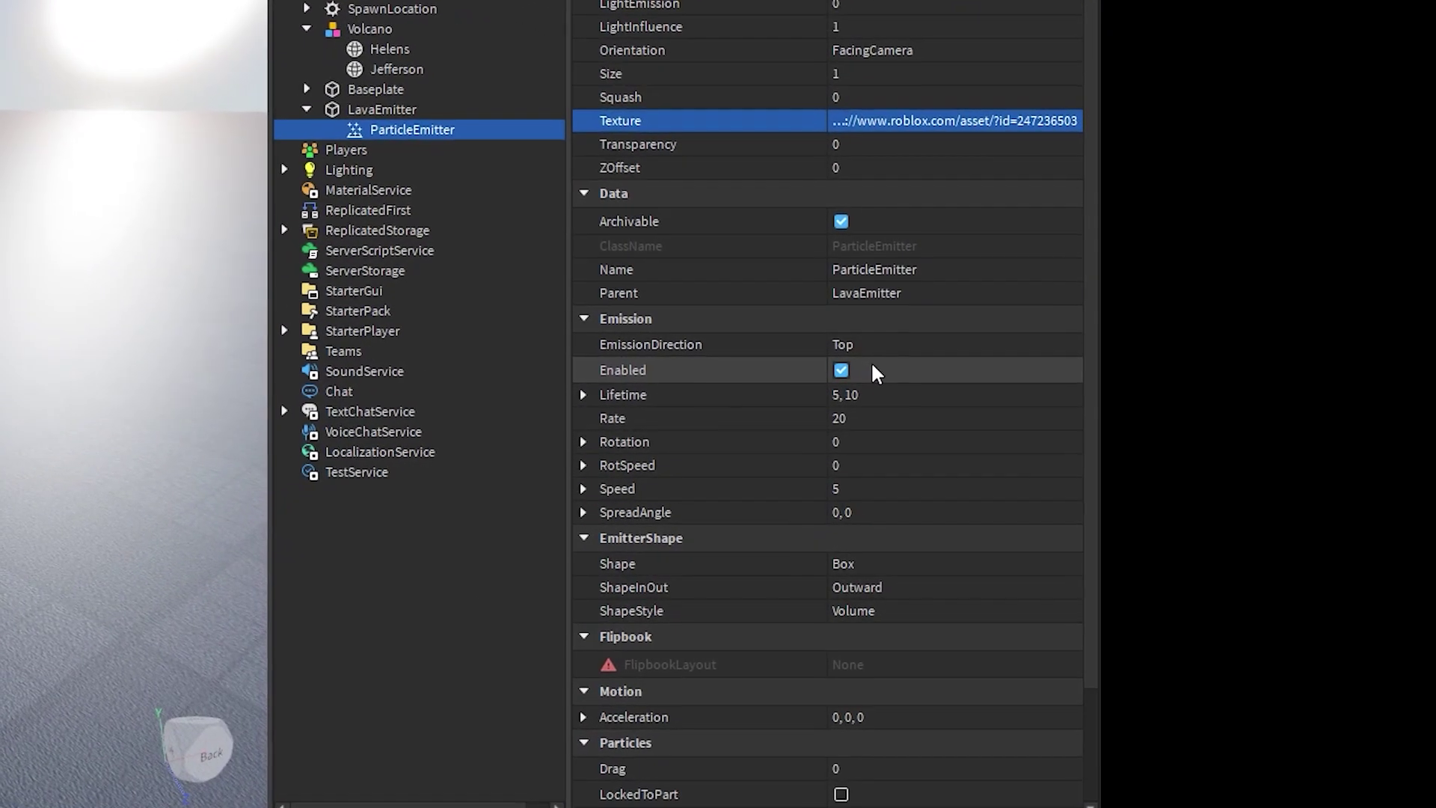
# - Set both the minimum and maximum particle lifetime of the ParticleEmitter to 5
pyautogui.click(852, 394)
pyautogui.click(583, 394)
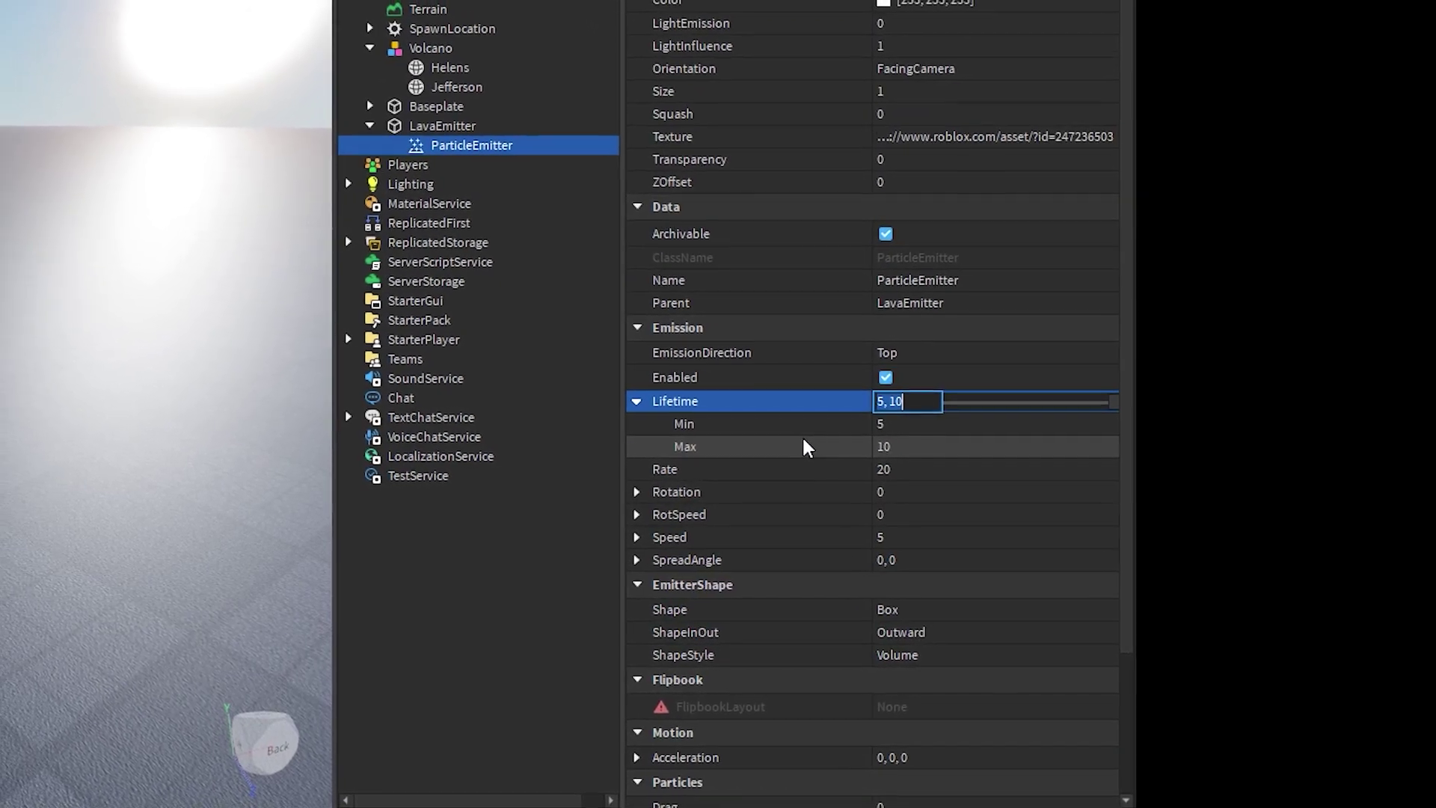
pyautogui.press('Return')
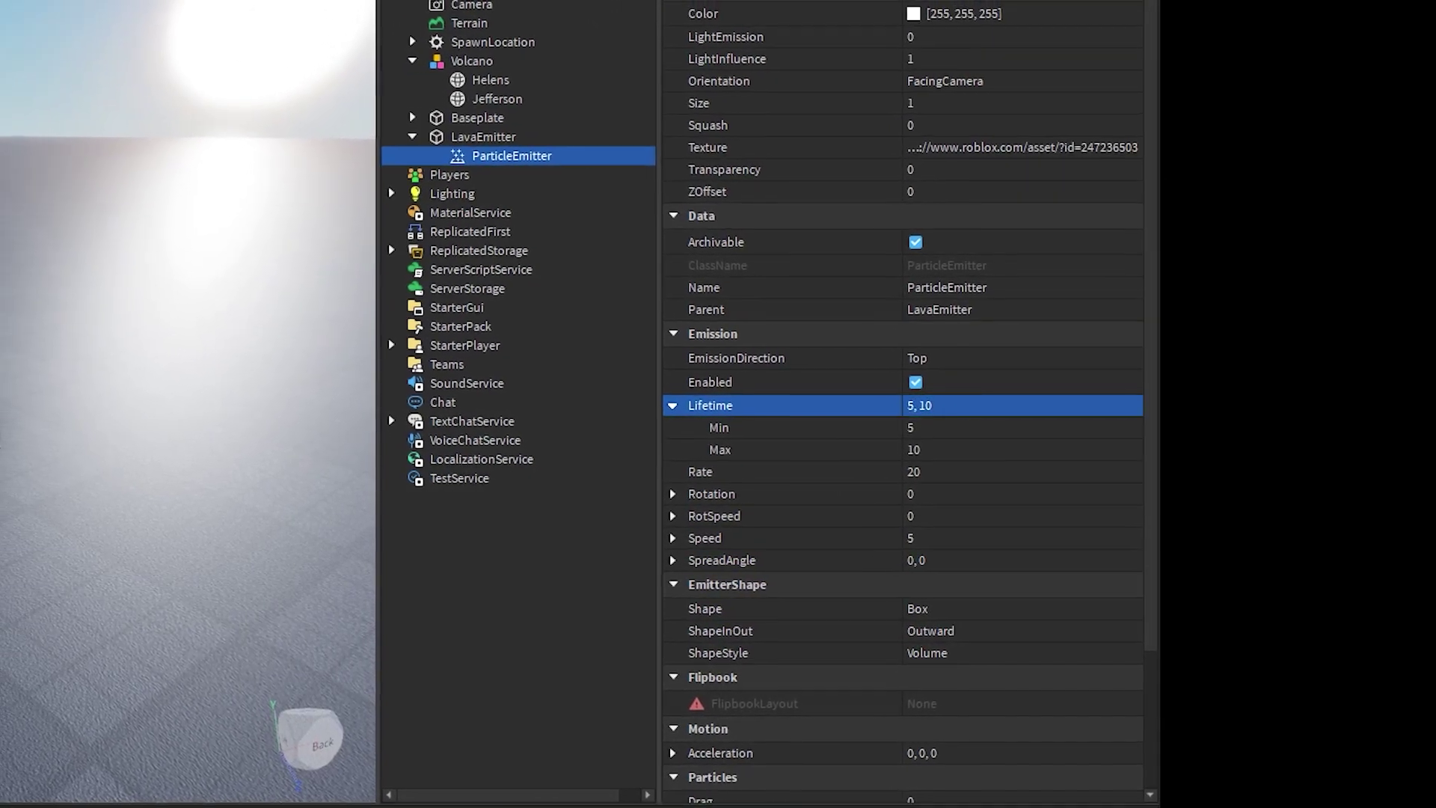
pyautogui.click(957, 408)
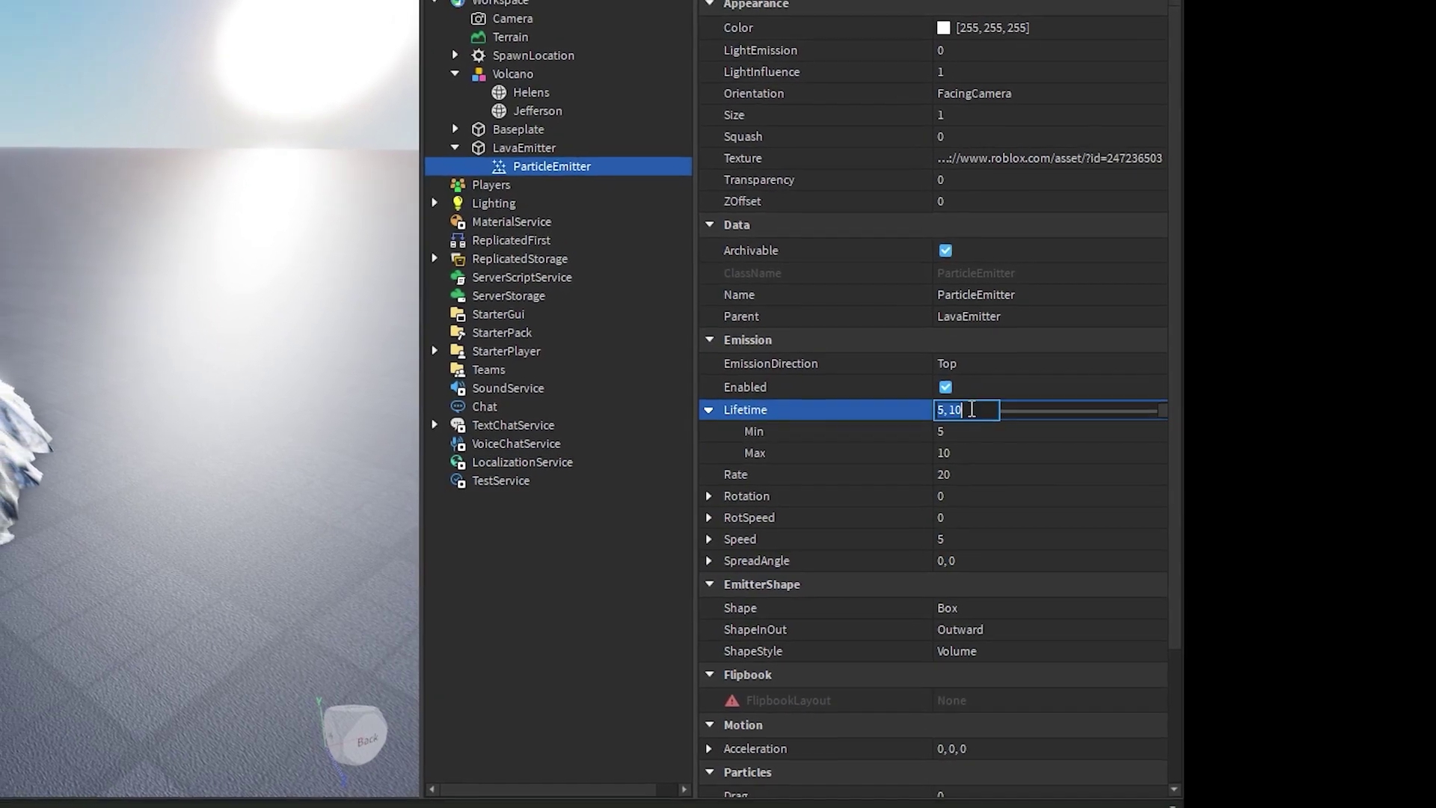
pyautogui.write('5,5,')
pyautogui.press('Return')
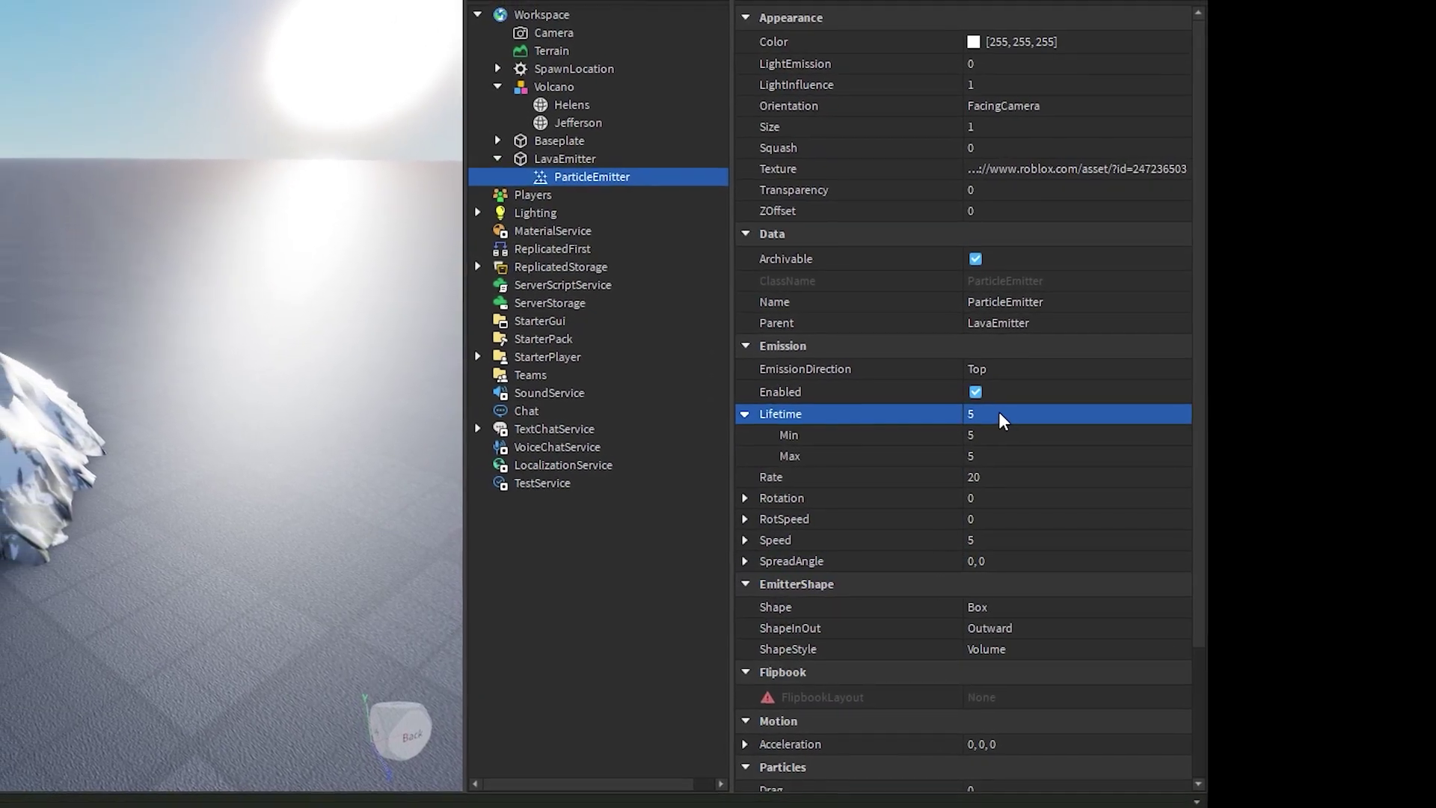
pyautogui.click(727, 412)
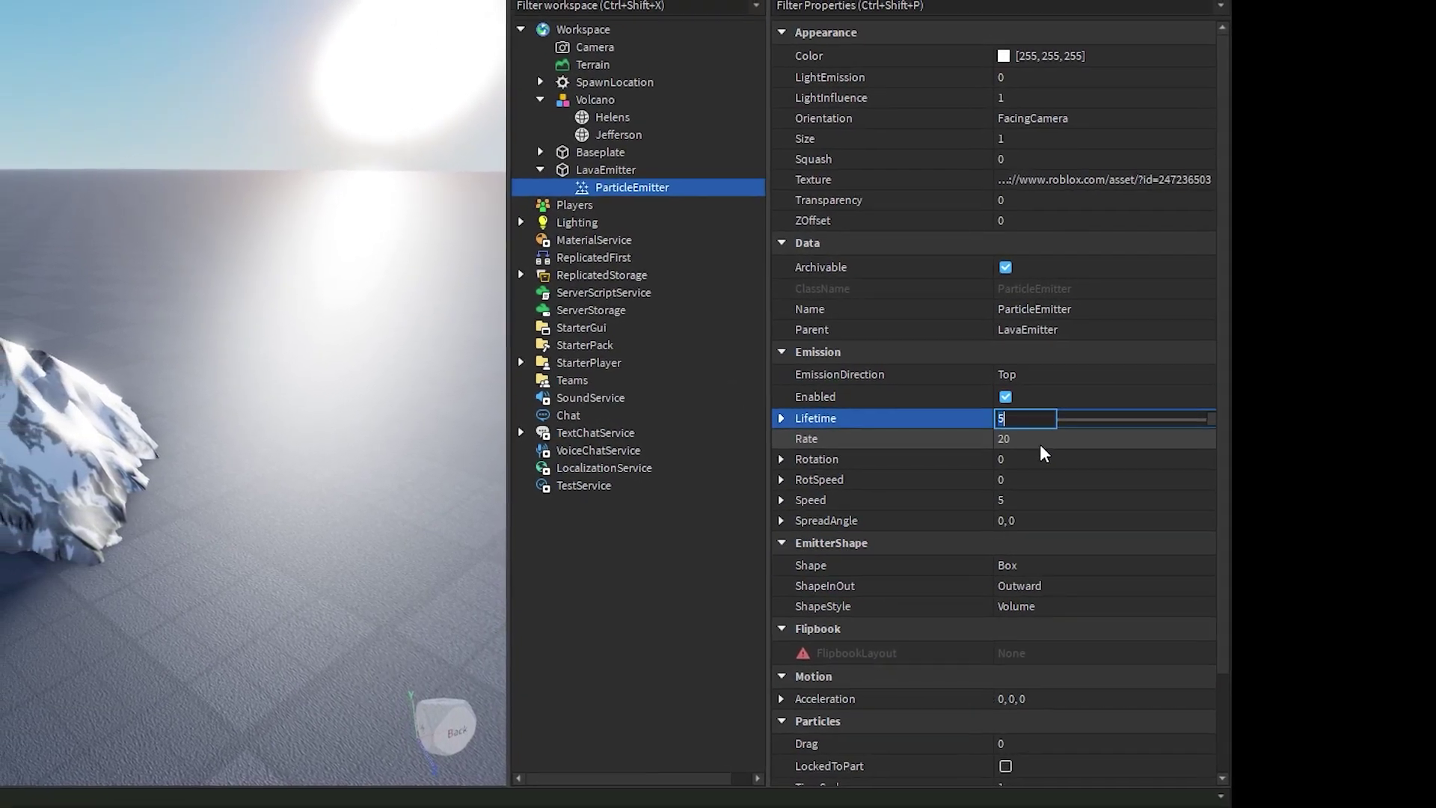
# - Set the ParticleEmitter's emission rate to 100
pyautogui.click(1055, 448)
pyautogui.write('100')
pyautogui.press('Return')
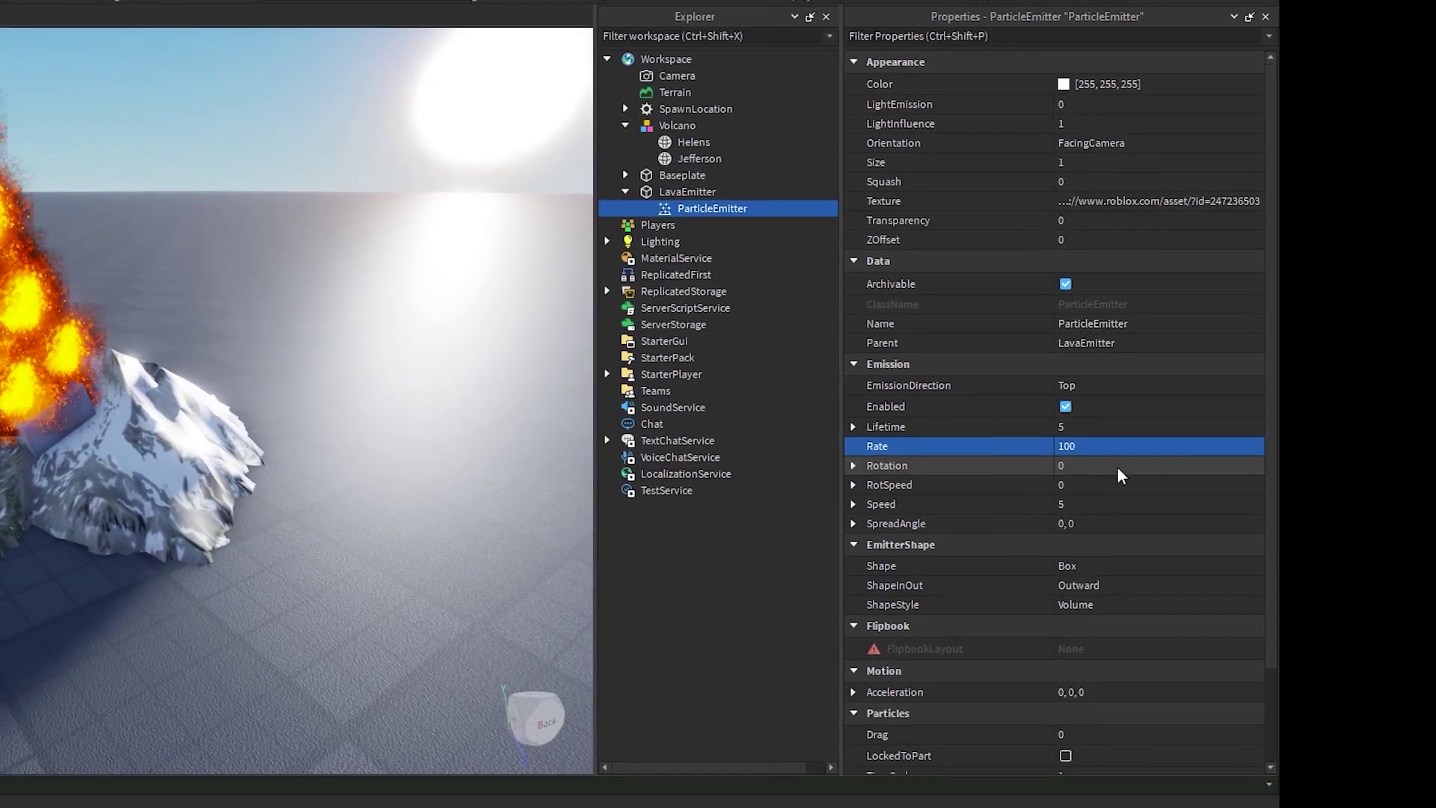
# - Set the particles' maximum rotation to 360 and their speed to 10
pyautogui.click(1067, 464)
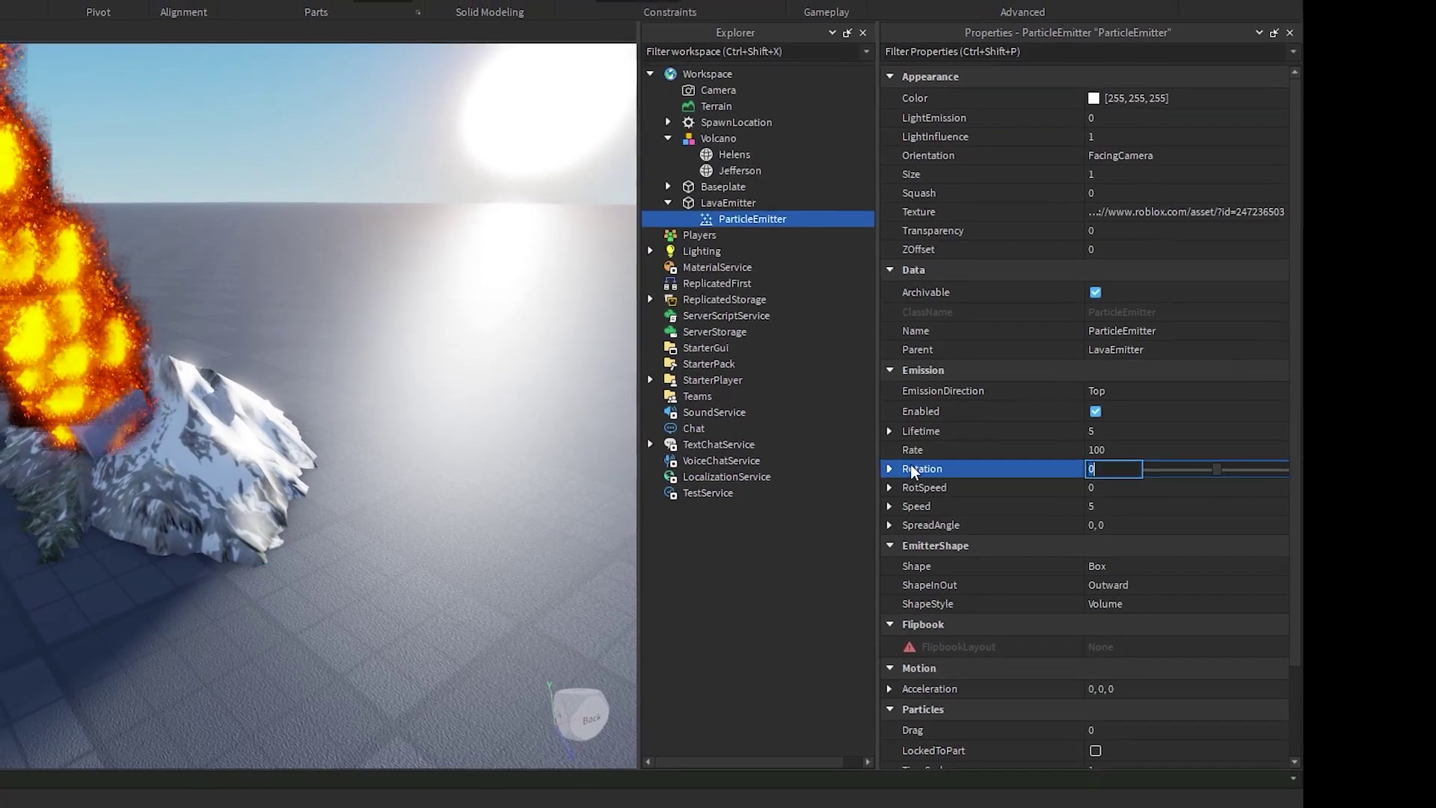
pyautogui.click(871, 467)
pyautogui.click(1096, 509)
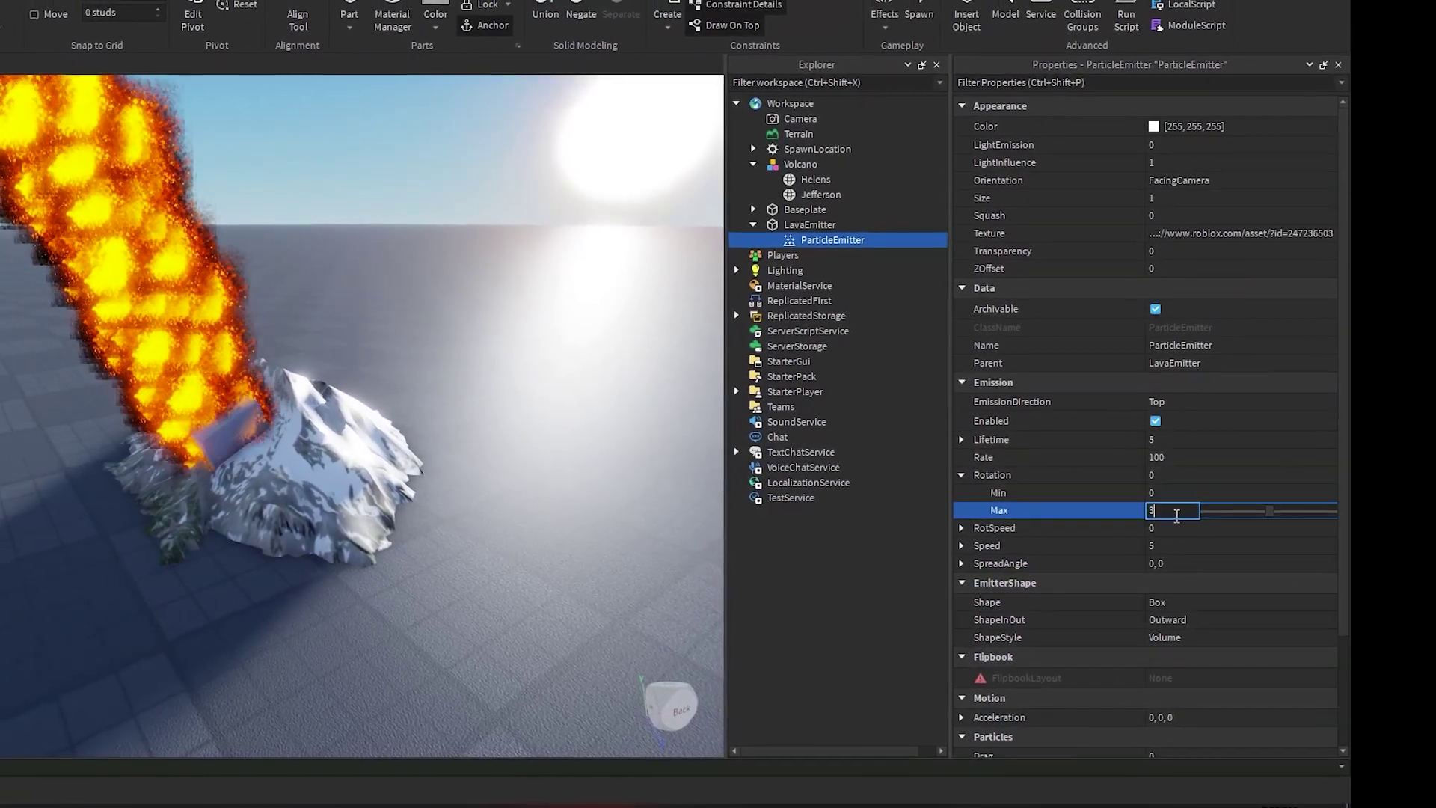
pyautogui.write('360')
pyautogui.press('Return')
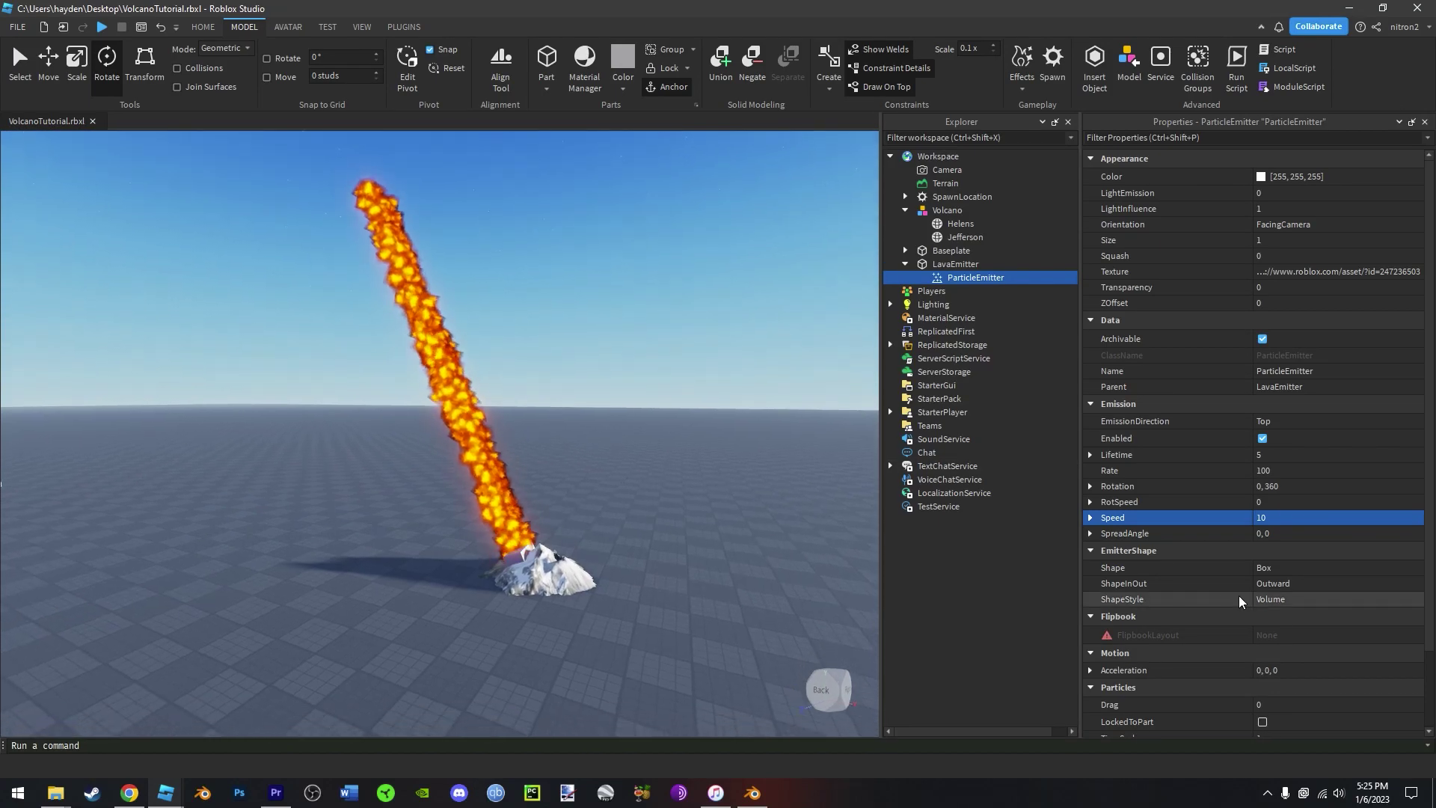
# - Set the ParticleEmitter's spread angle to 10 in both X and Y
pyautogui.click(1090, 533)
pyautogui.click(1295, 549)
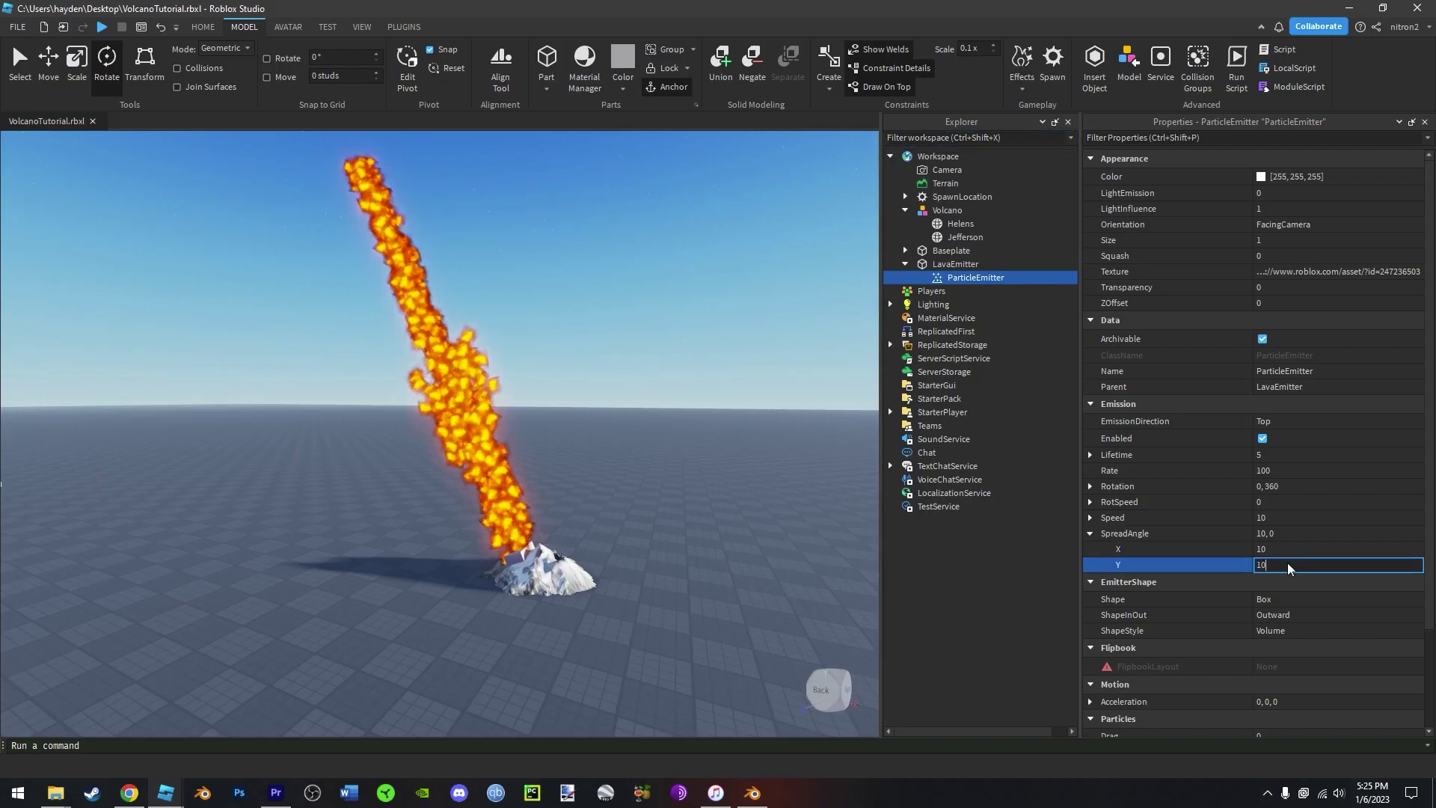
pyautogui.moveTo(681, 516); pyautogui.dragTo(640, 519, button='right')
pyautogui.scroll(1, 641, 519)
# - Set the Y acceleration of the particles to -9.8 and check the lava's arc beside the volcano
pyautogui.scroll(-2, 641, 519)
pyautogui.write('-')
pyautogui.write('9.8')
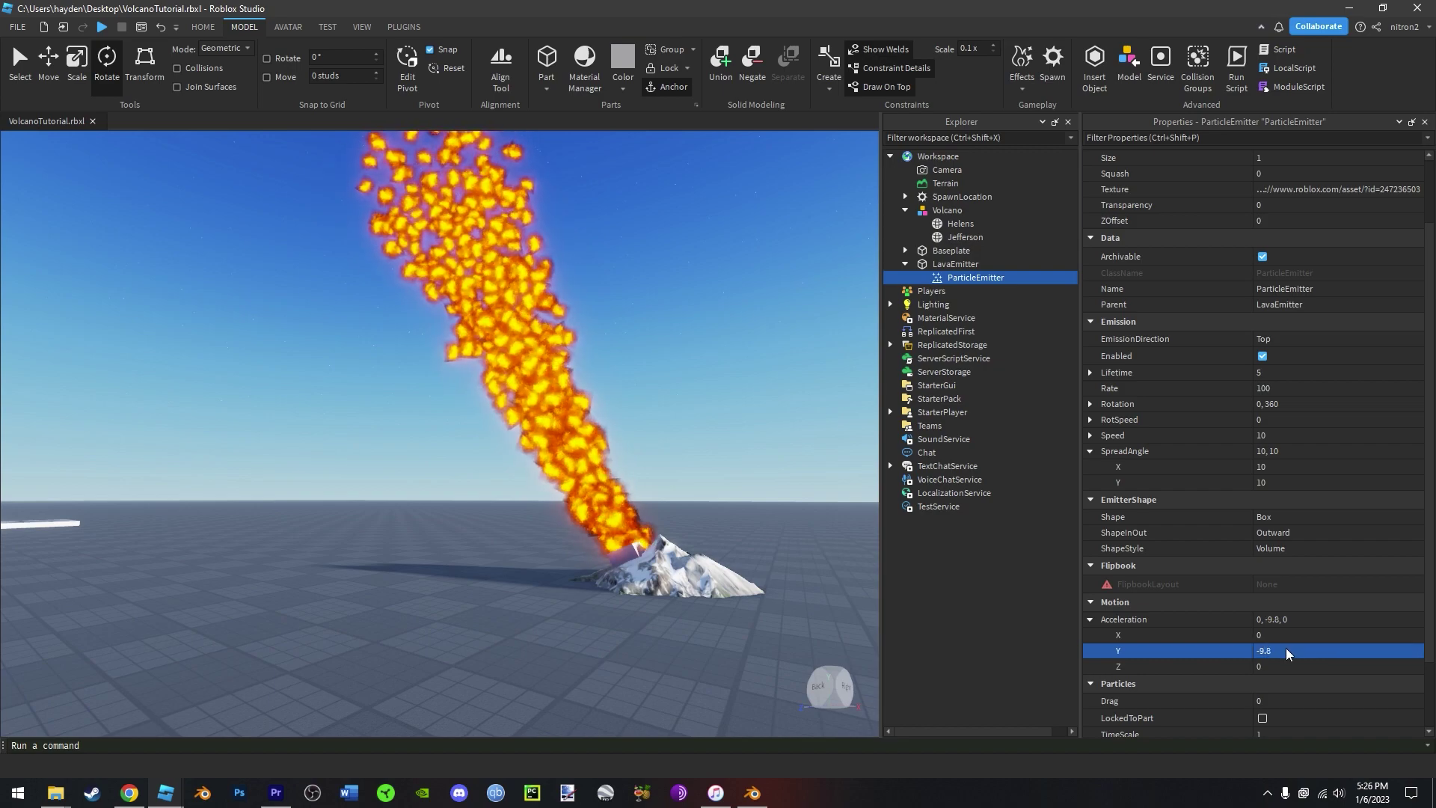
pyautogui.moveTo(741, 569); pyautogui.dragTo(715, 598, button='right')
pyautogui.scroll(1, 715, 598)
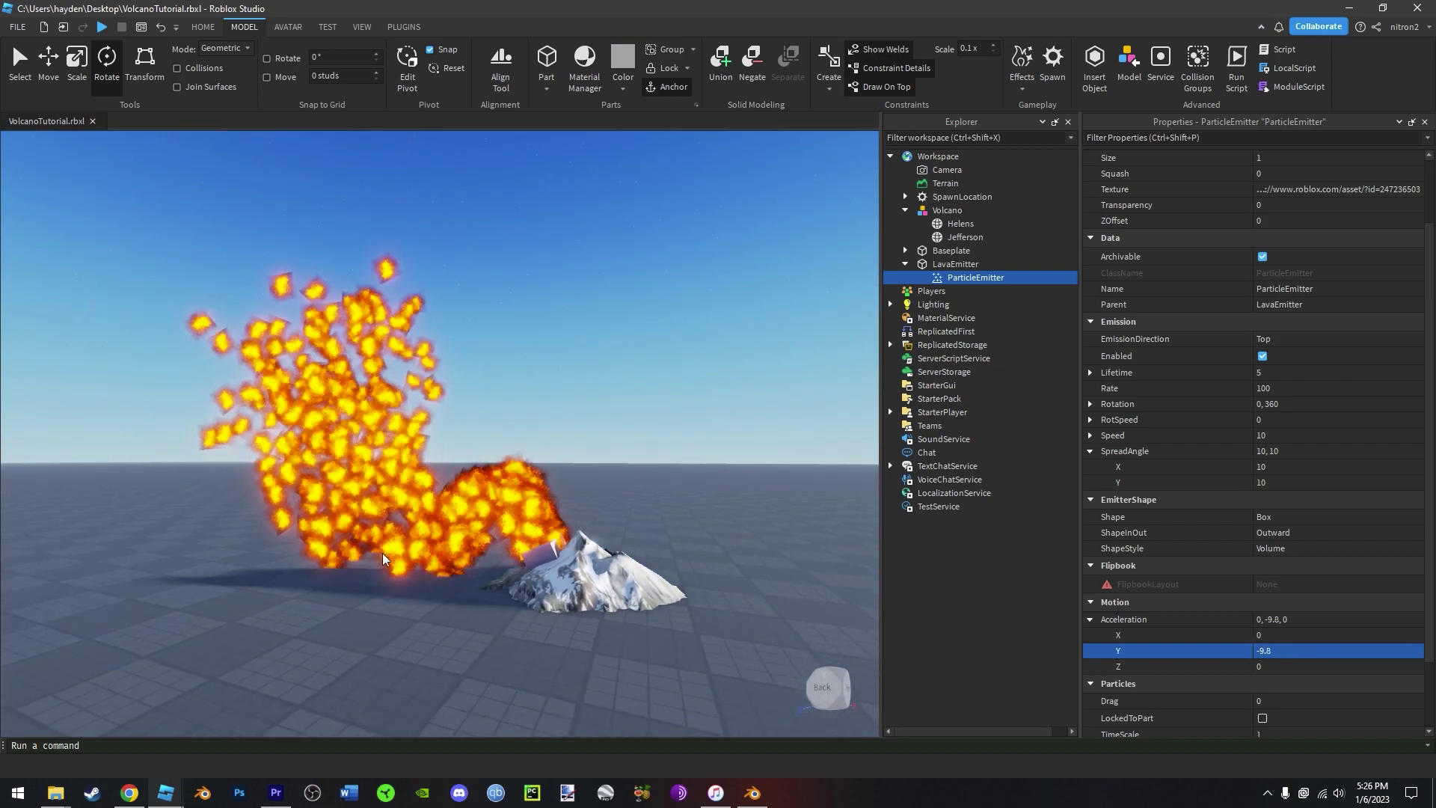
pyautogui.press('a')
pyautogui.moveTo(346, 593); pyautogui.dragTo(343, 590, button='right')
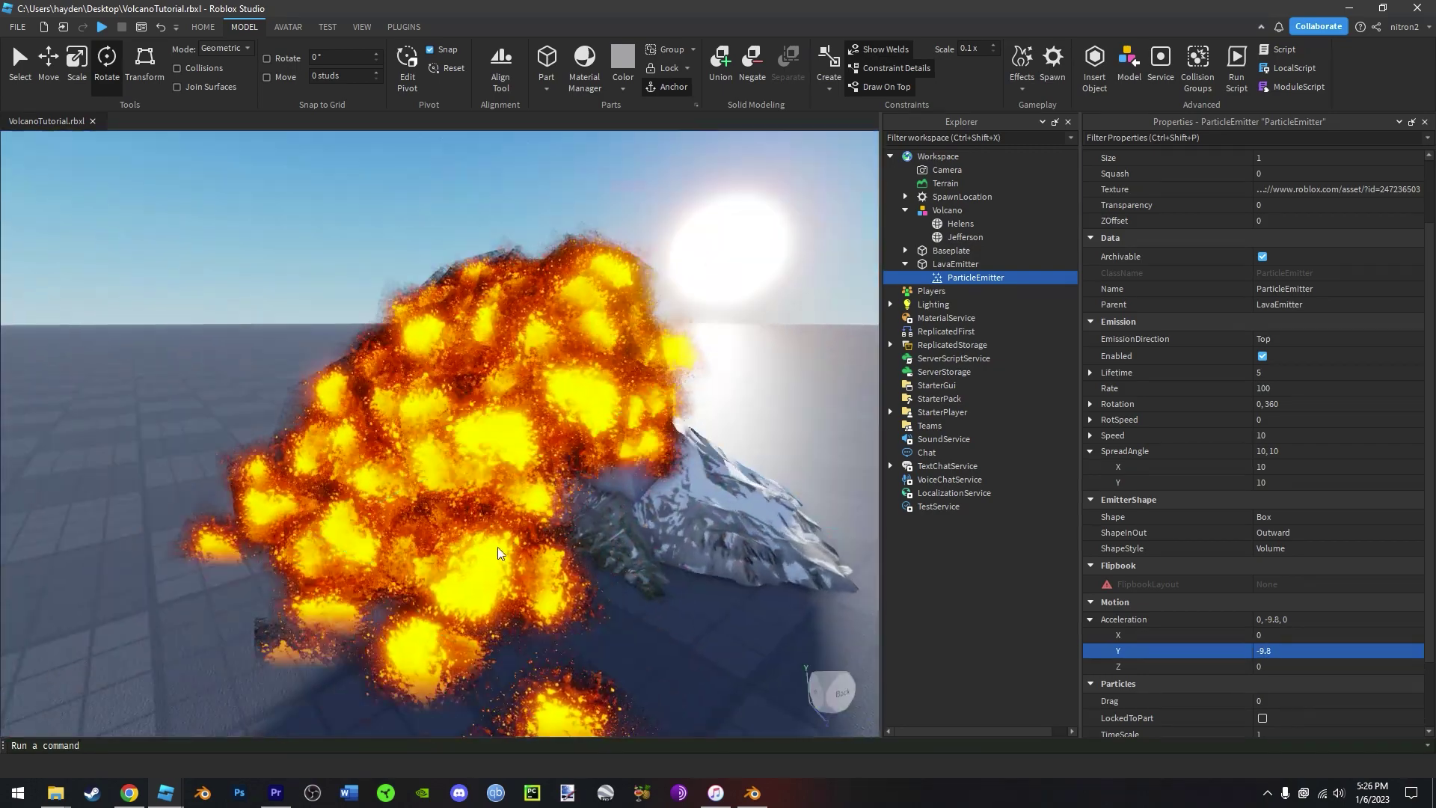
# - Set the ParticleEmitter's LightEmission to 0.75 and its LightInfluence to 0
pyautogui.scroll(-5, 499, 553)
pyautogui.scroll(2, 1264, 456)
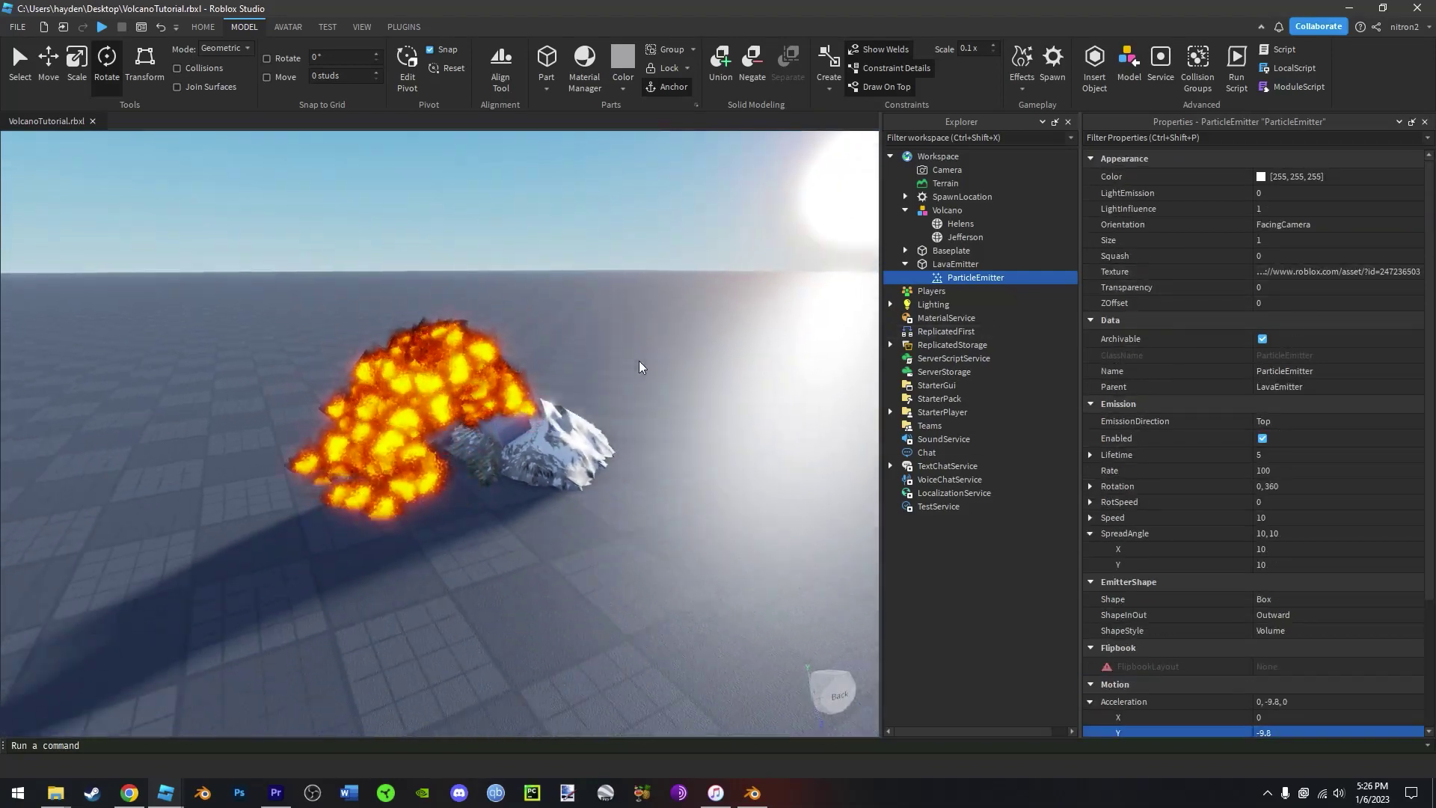
pyautogui.click(1279, 214)
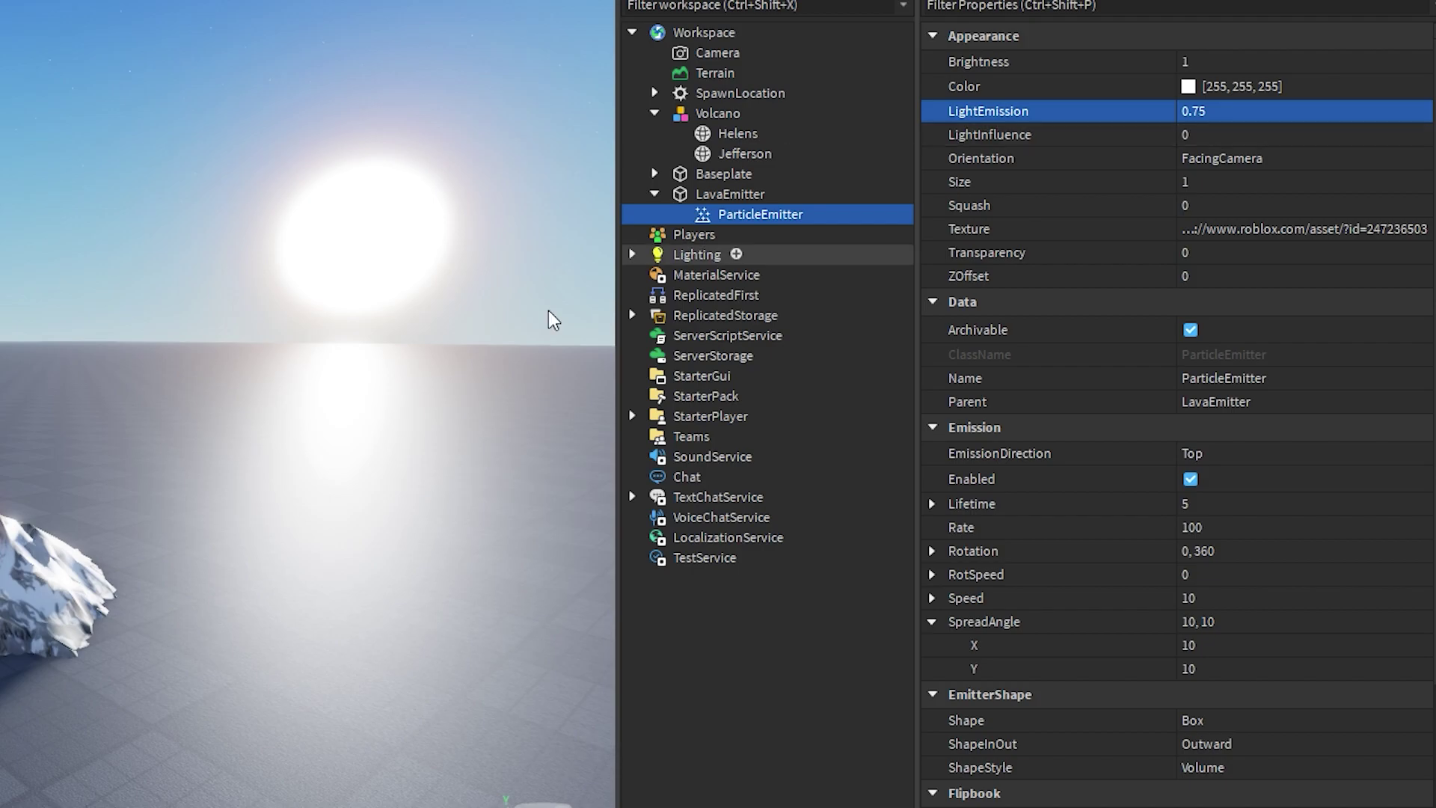
pyautogui.moveTo(548, 320); pyautogui.dragTo(523, 374, button='right')
pyautogui.click(1152, 133)
pyautogui.click(1189, 110)
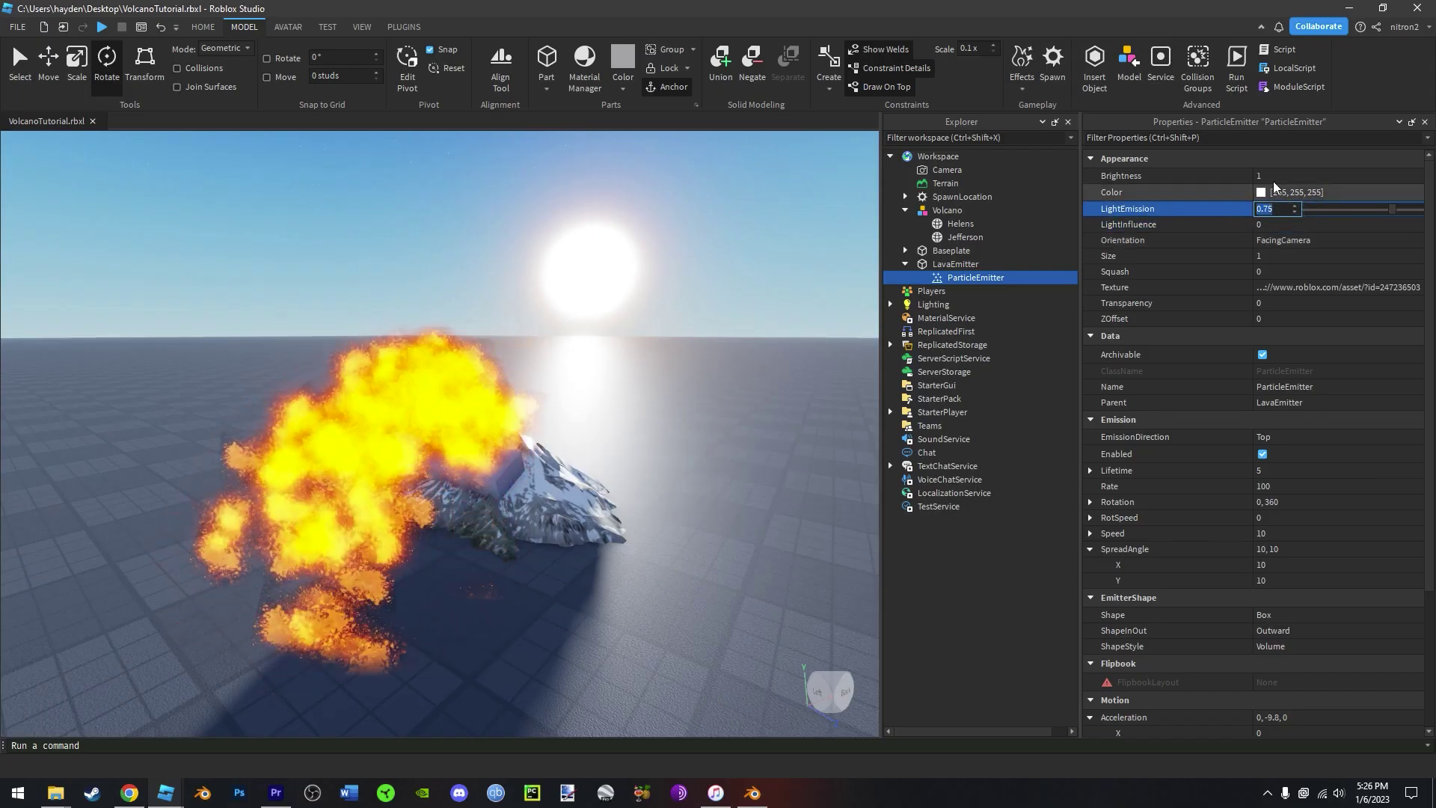
# - Set the particles' Y acceleration to -15
pyautogui.scroll(-3, 1298, 638)
pyautogui.click(1298, 638)
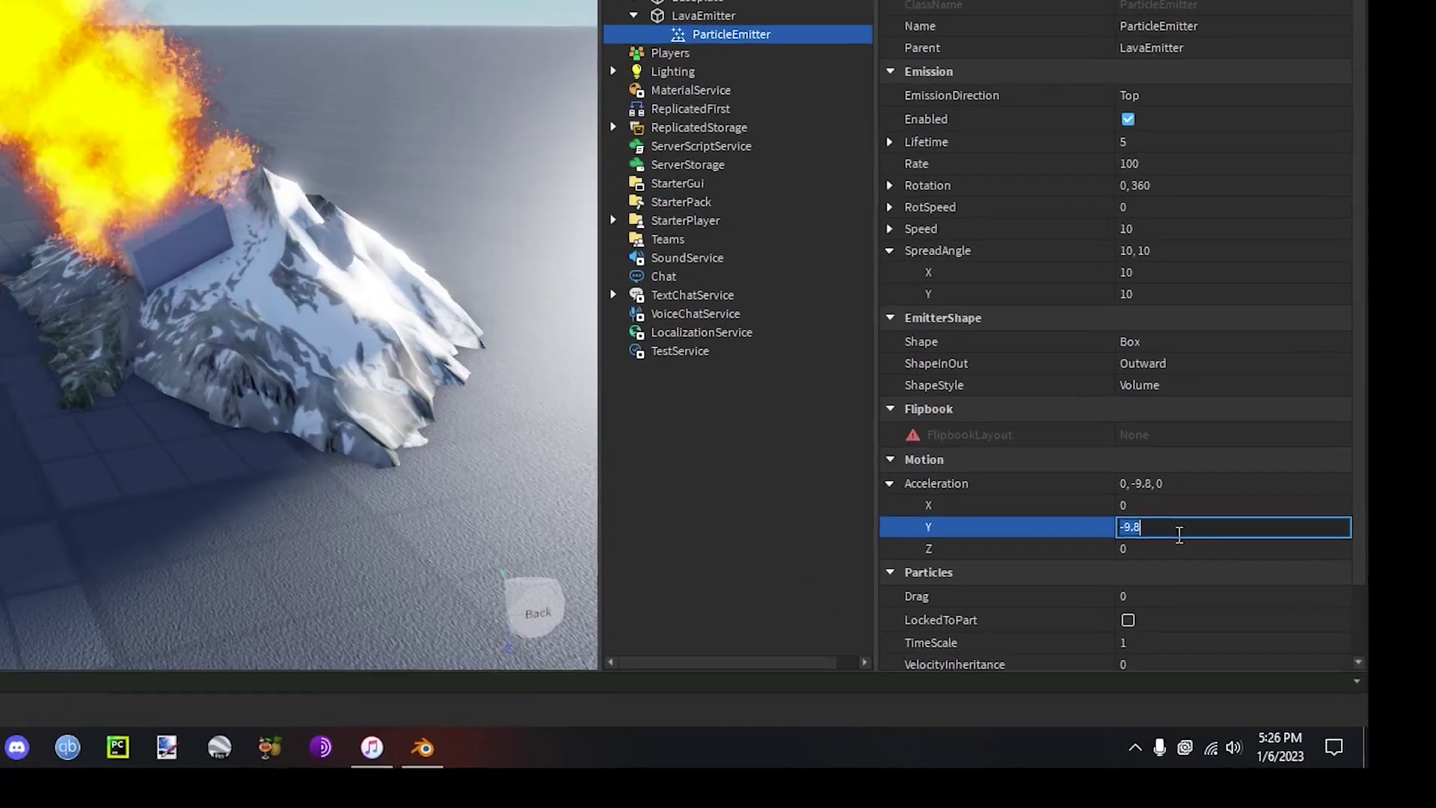
pyautogui.write('-15')
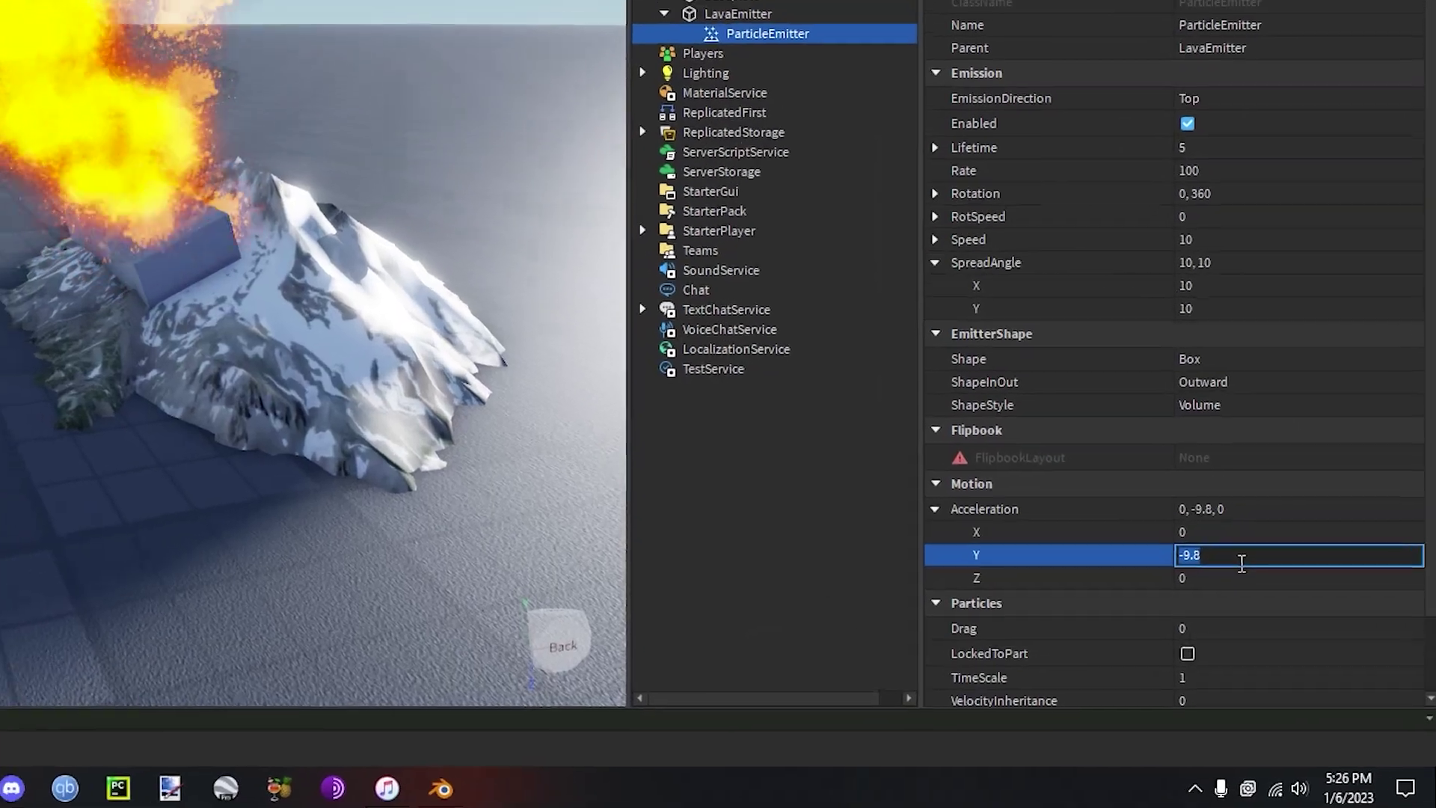
pyautogui.press('Return')
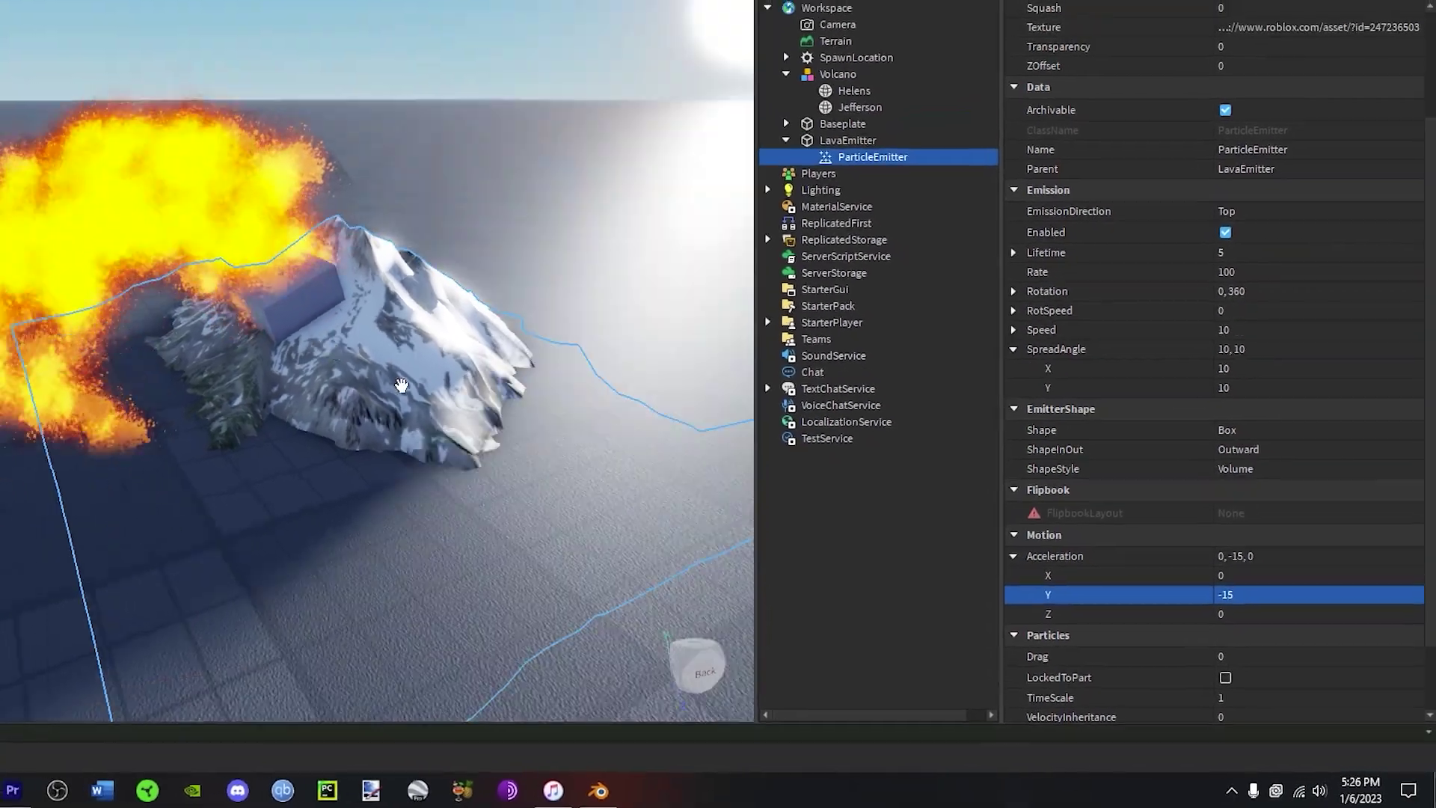
# - Try Y accelerations of -100, 10 and 100 on the lava particles and return the value to -15
pyautogui.scroll(-3, 401, 385)
pyautogui.moveTo(402, 385); pyautogui.dragTo(634, 182, button='right')
pyautogui.scroll(4, 648, 182)
pyautogui.scroll(-2, 634, 182)
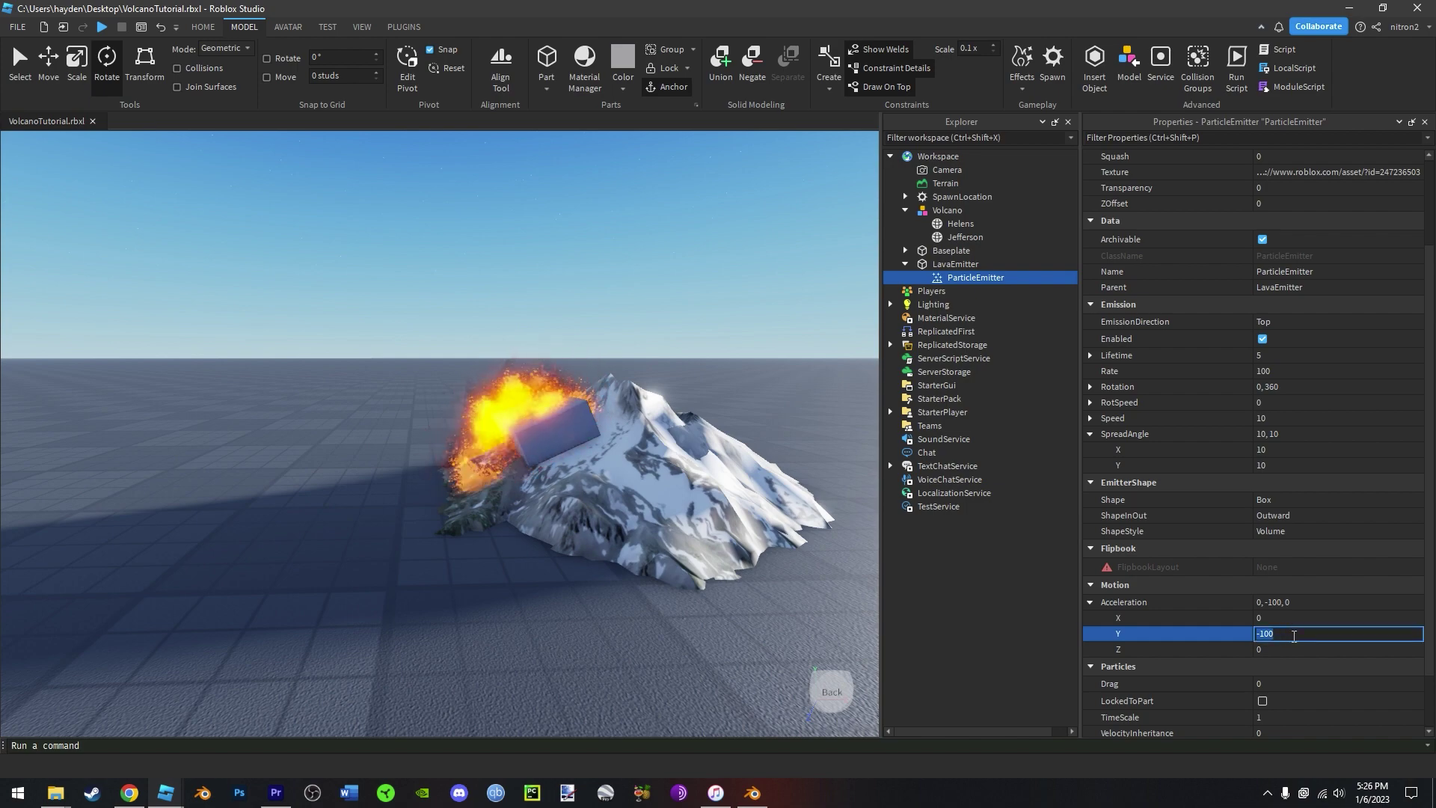
pyautogui.moveTo(497, 477); pyautogui.dragTo(496, 480, button='right')
pyautogui.scroll(-5, 555, 522)
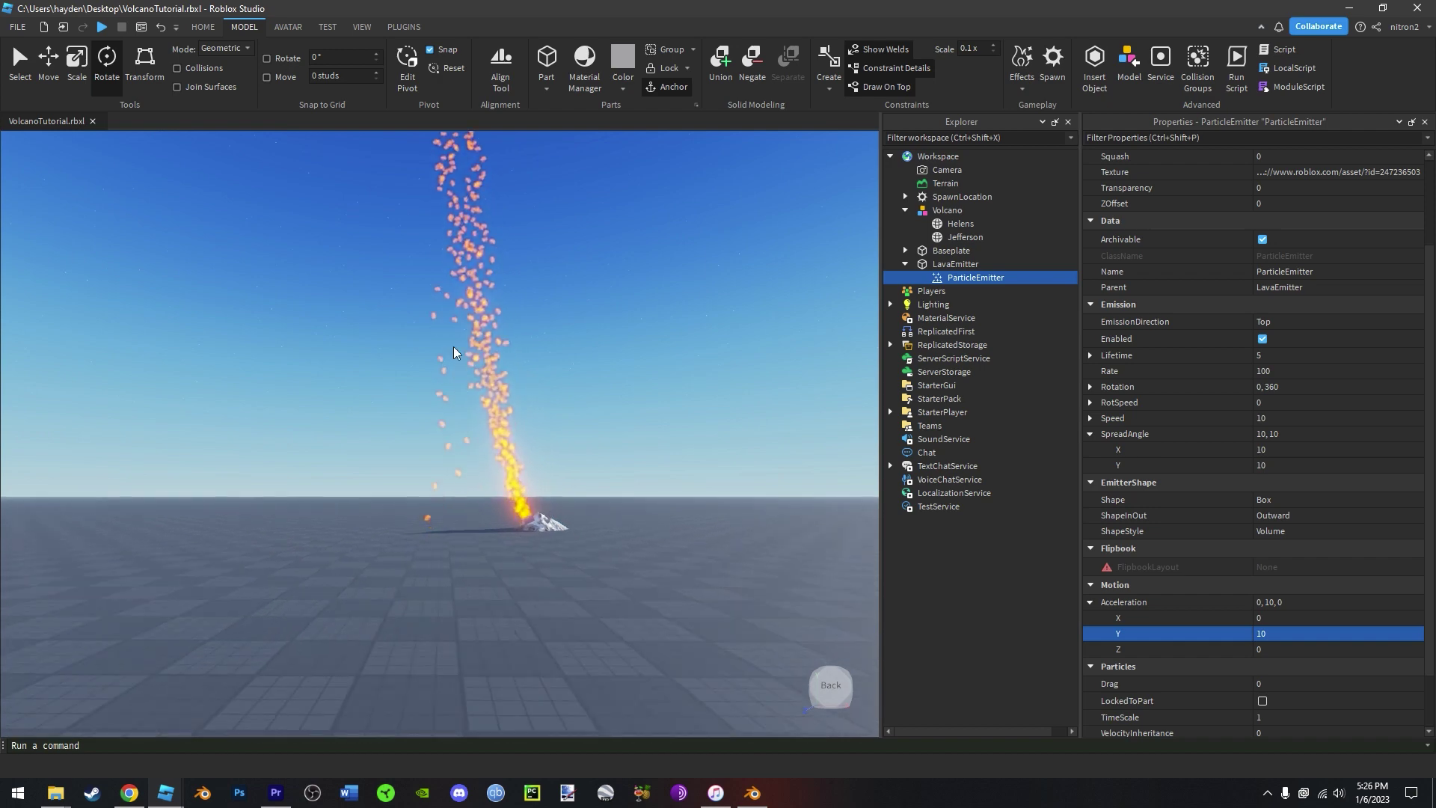
pyautogui.click(1288, 634)
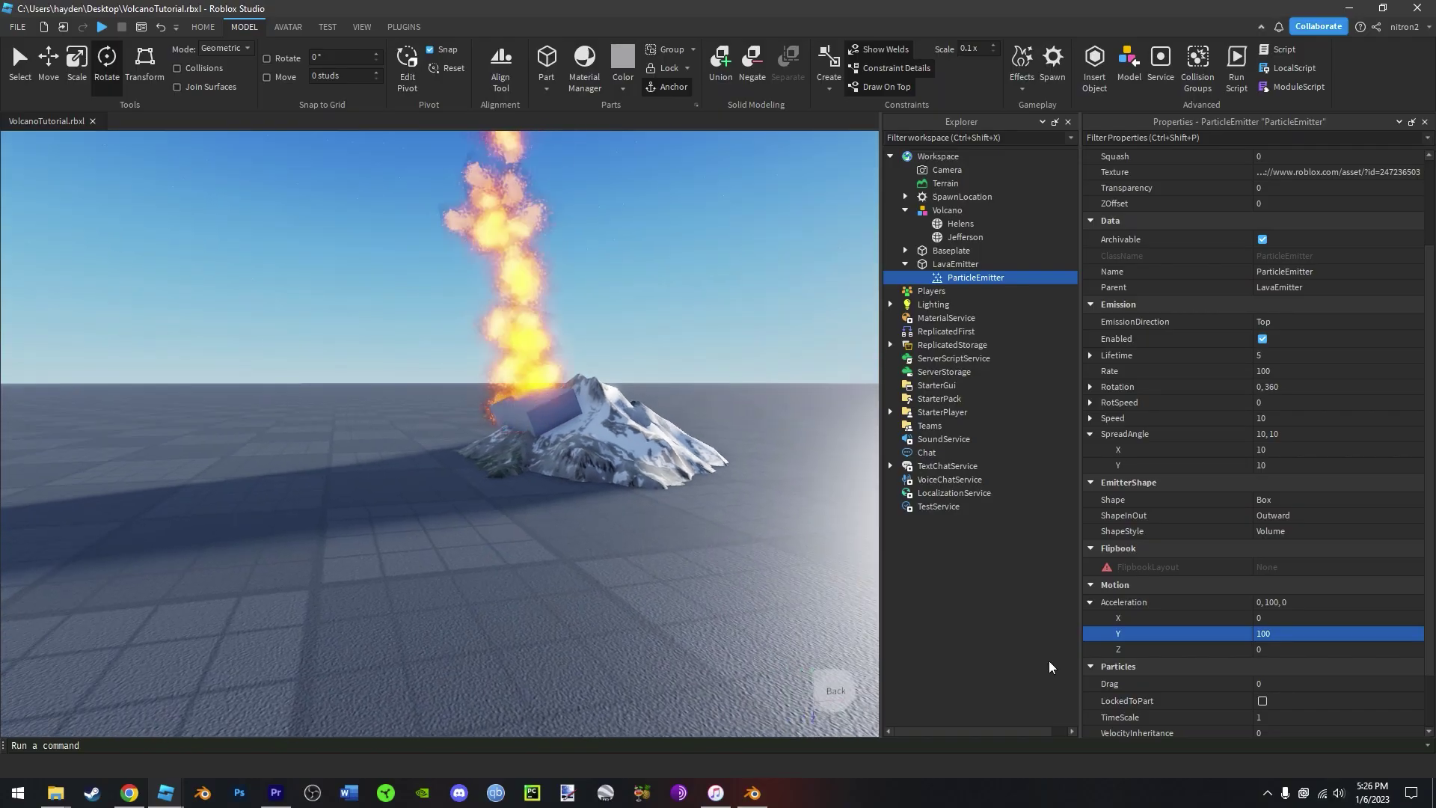
pyautogui.click(1279, 634)
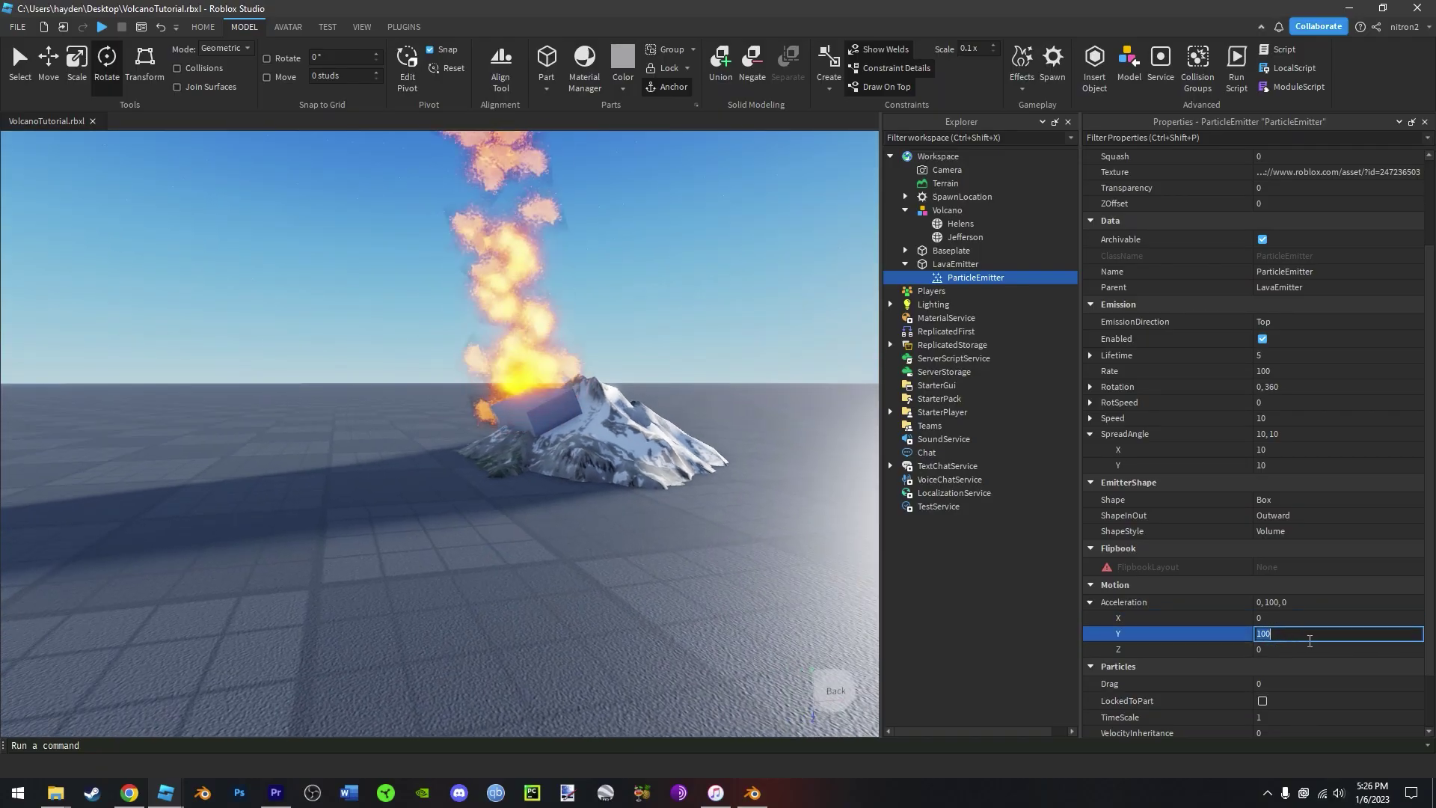
pyautogui.scroll(-5, 458, 483)
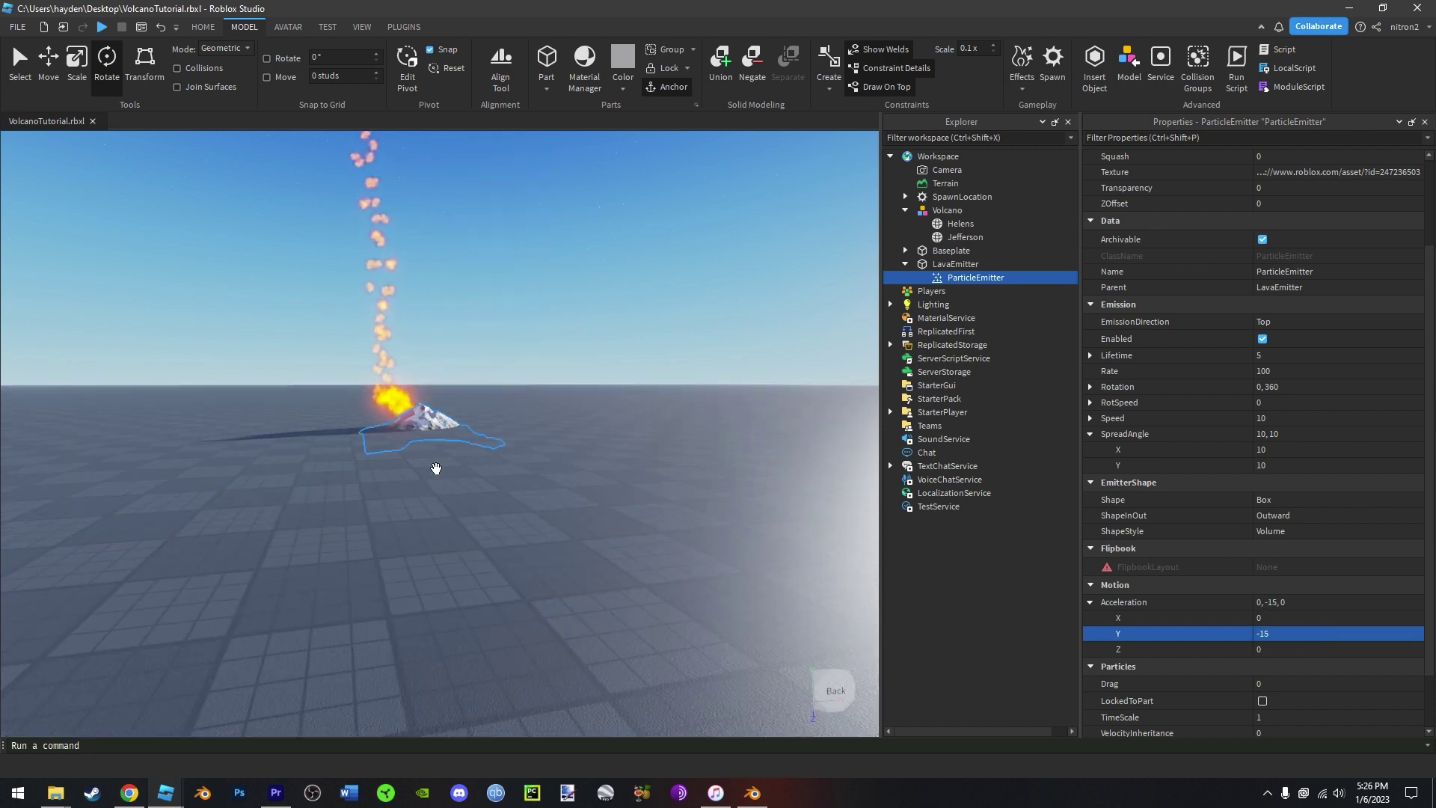
pyautogui.scroll(5, 372, 400)
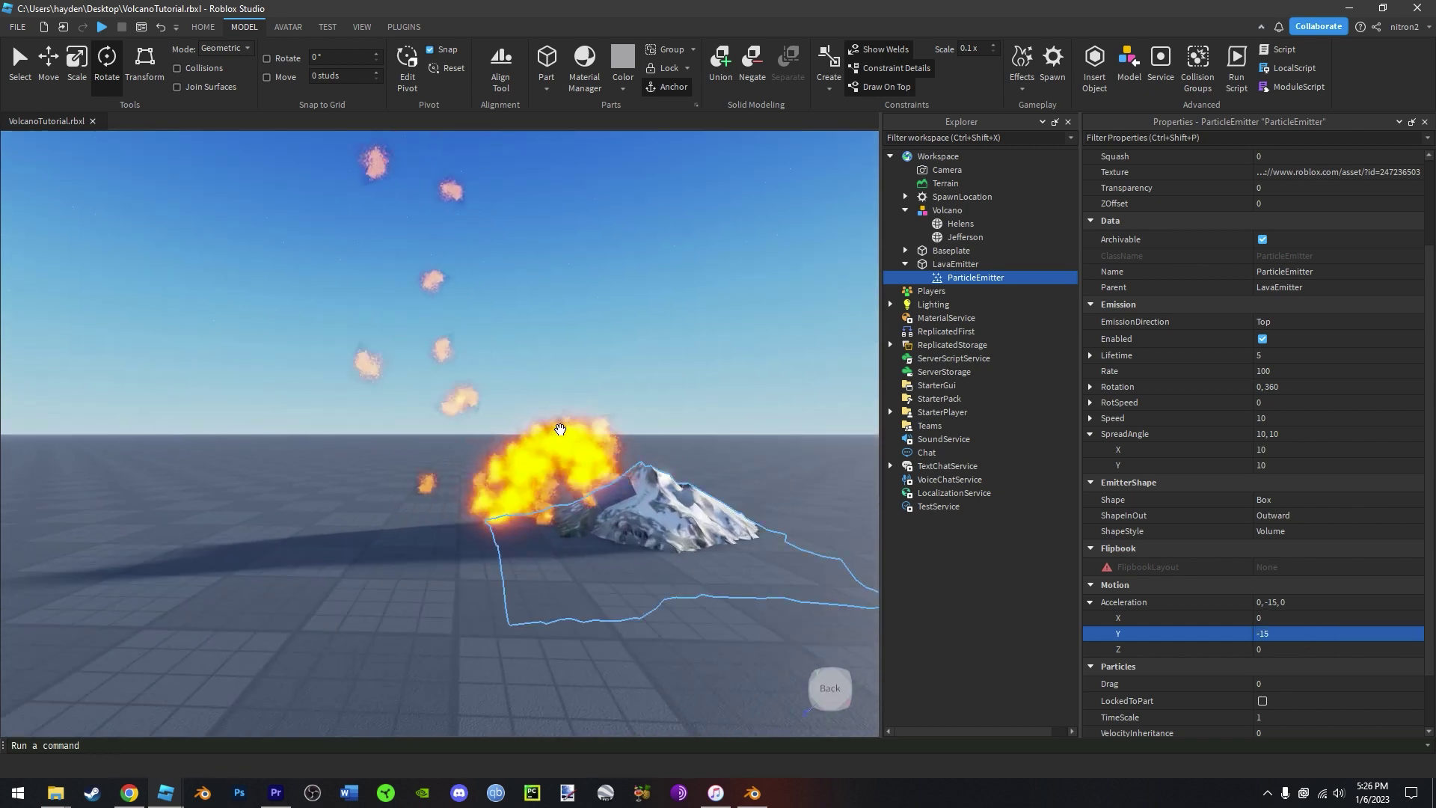
# - Set the ParticleEmitter's TimeScale to 0.25 and check the slowed lava flow from several angles
pyautogui.moveTo(604, 501); pyautogui.dragTo(767, 537, button='right')
pyautogui.click(1279, 664)
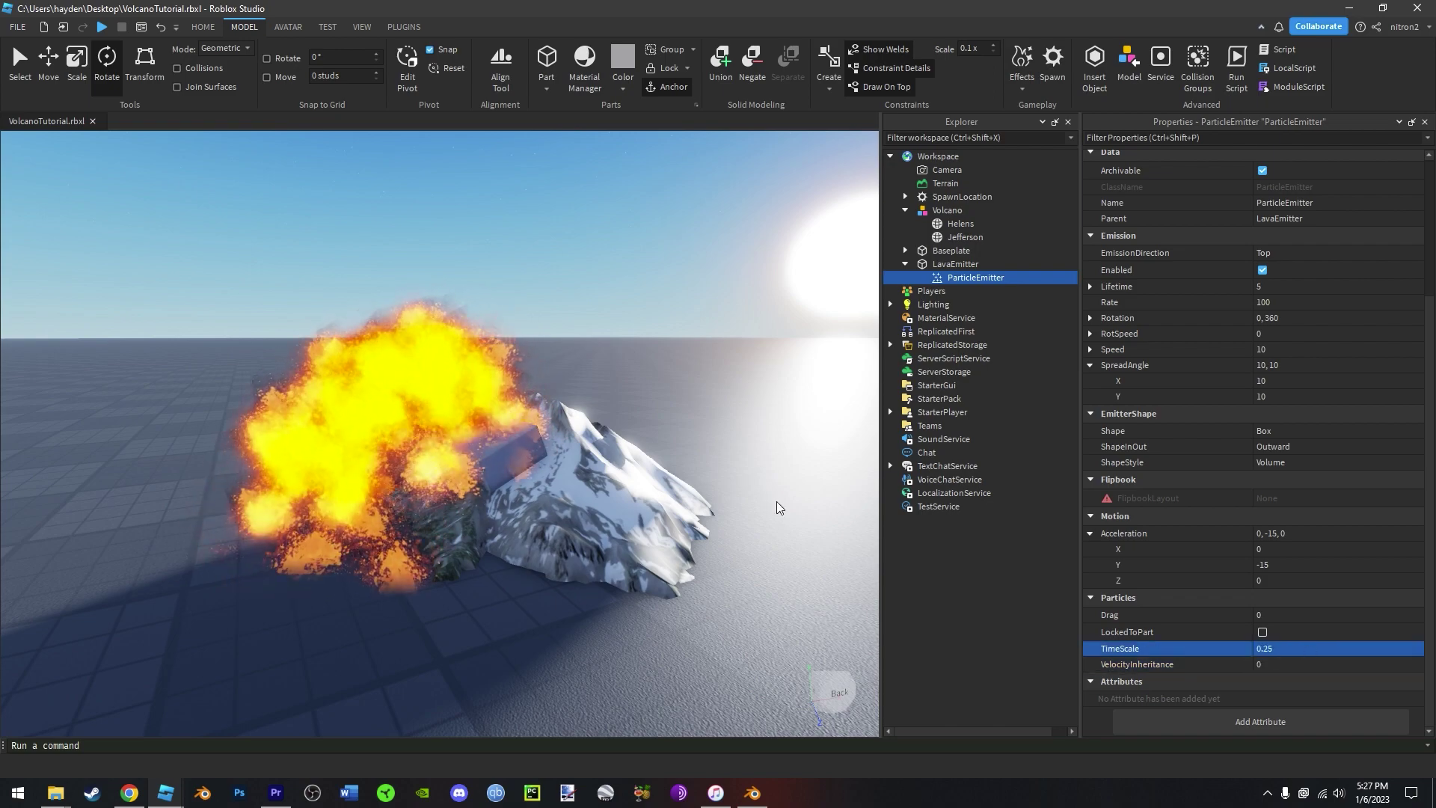
pyautogui.moveTo(777, 508); pyautogui.dragTo(785, 516, button='right')
pyautogui.scroll(5, 785, 516)
pyautogui.scroll(-4, 777, 486)
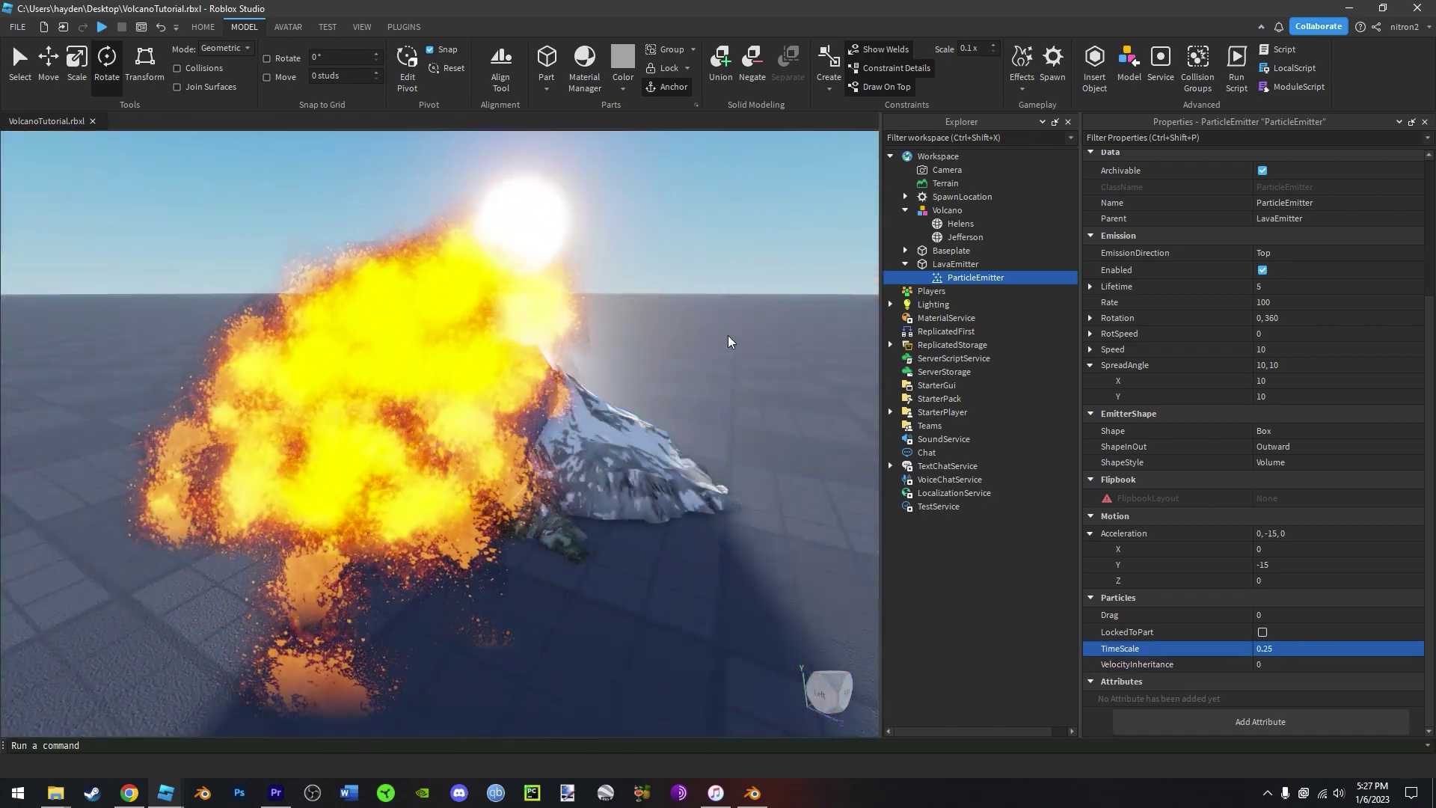
# - Resize the LavaEmitter part to 2, 1, 1 and move it onto the volcano's upper slope at about 149.792, 1.98, -198.151
pyautogui.press('Return')
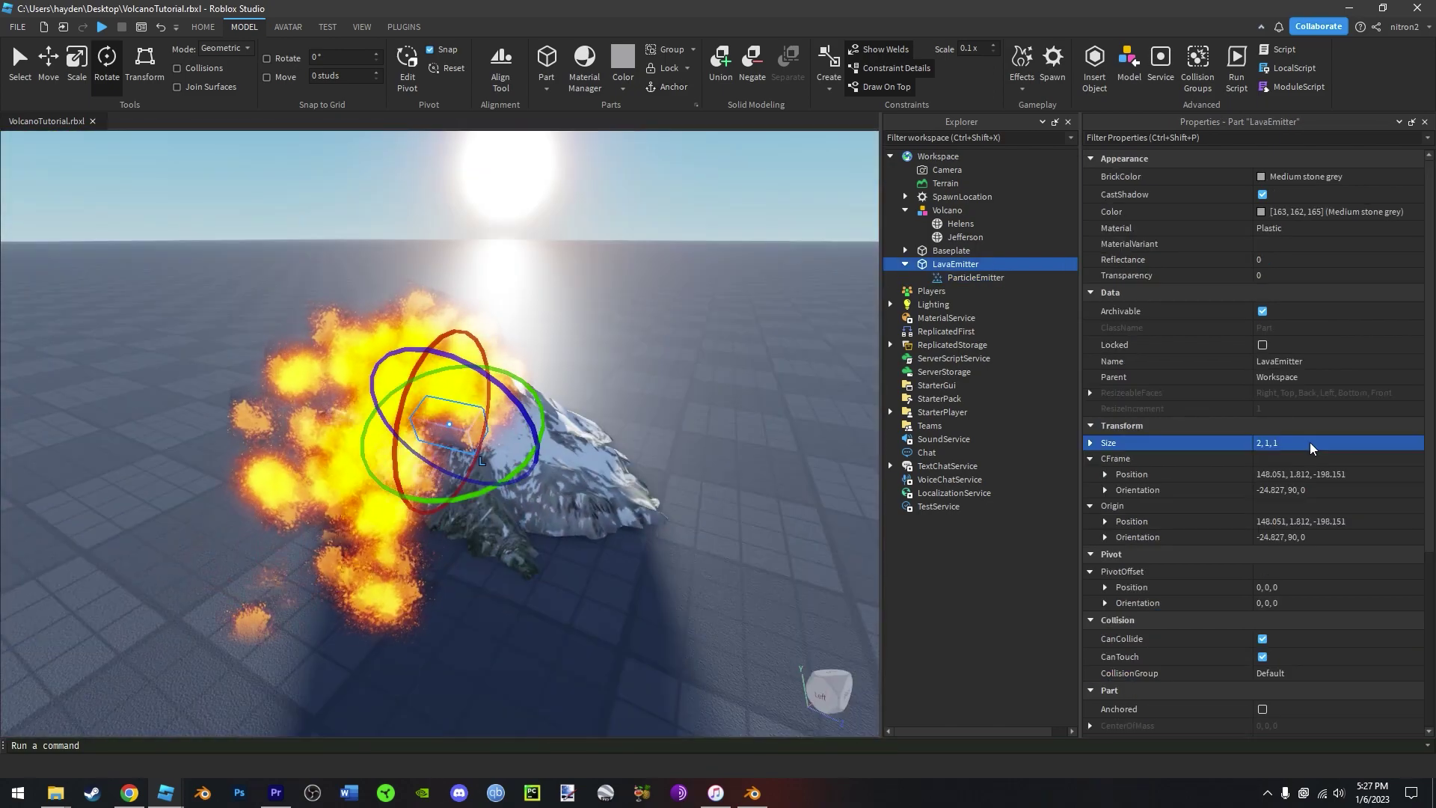
pyautogui.moveTo(626, 464); pyautogui.dragTo(654, 516, button='right')
pyautogui.scroll(3, 626, 464)
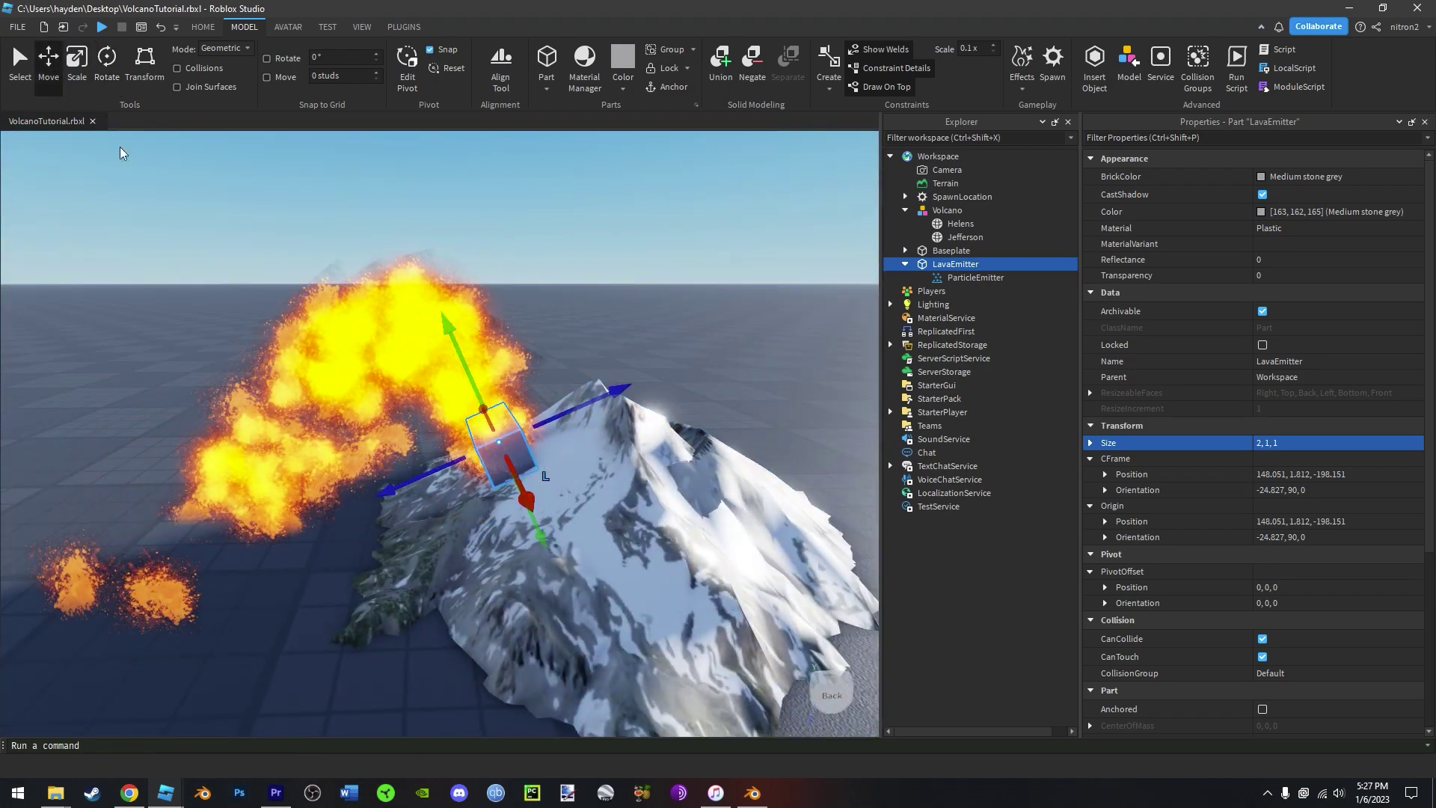
pyautogui.click(613, 423)
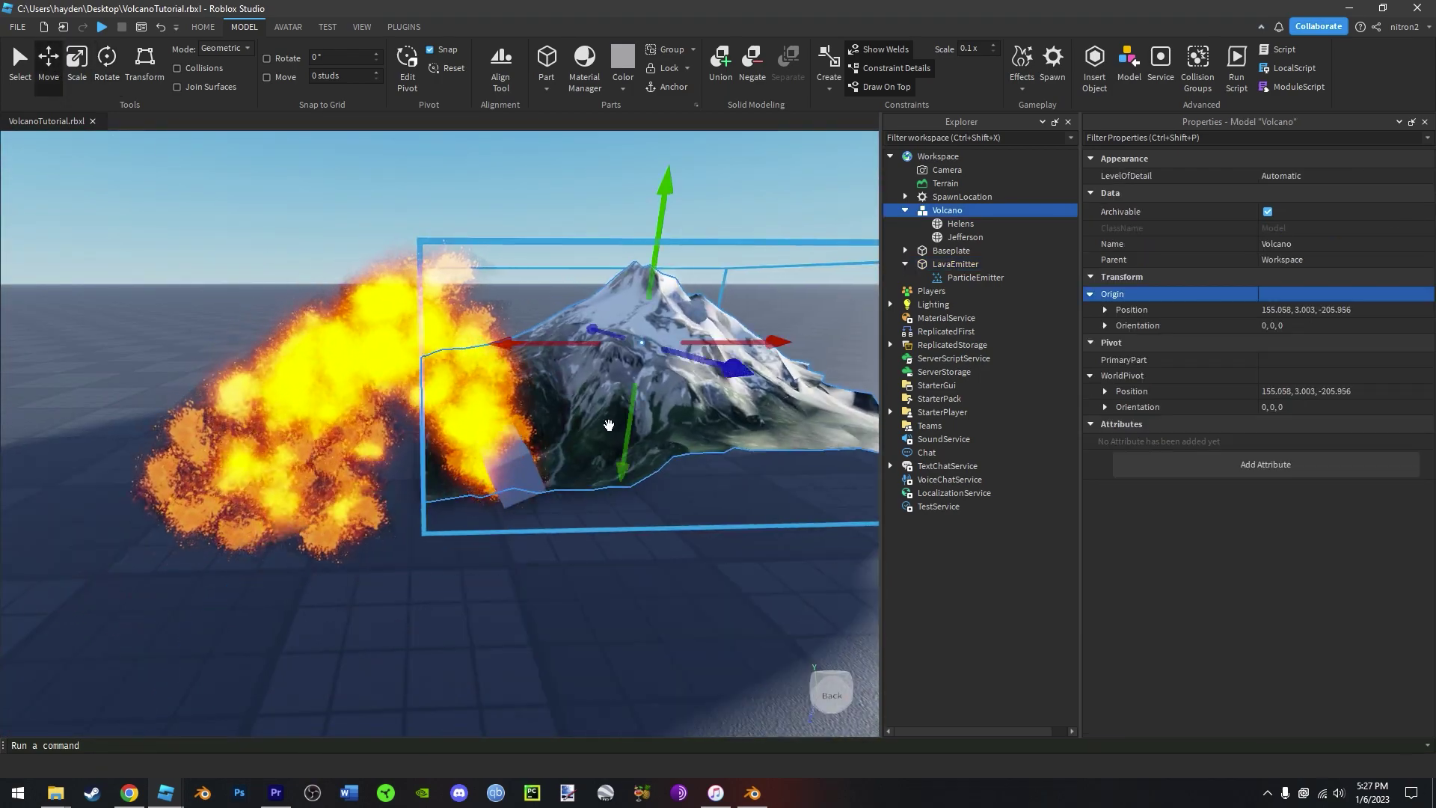
pyautogui.moveTo(500, 465); pyautogui.dragTo(658, 417)
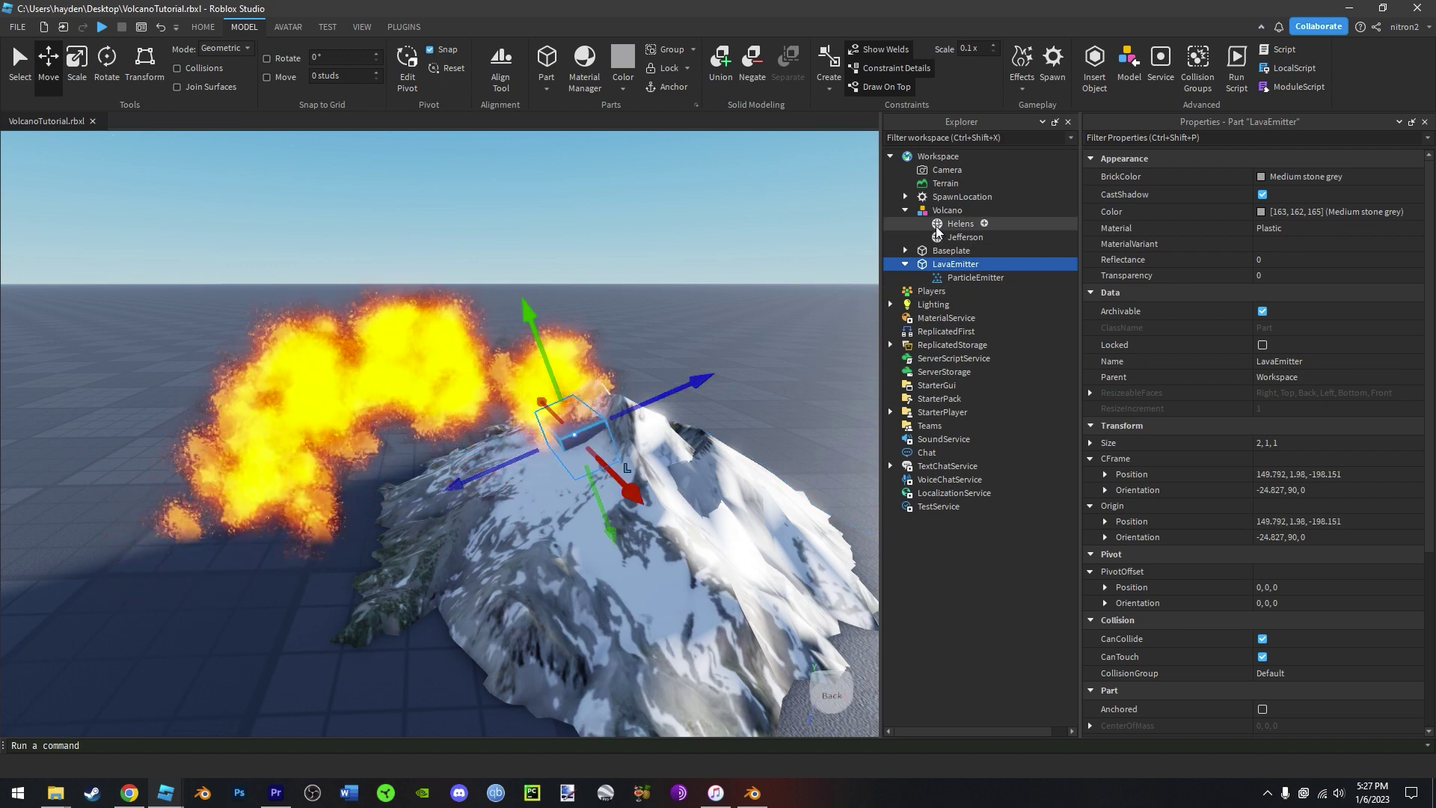
# - Set the Jefferson mesh's Transparency to 1
pyautogui.click(963, 237)
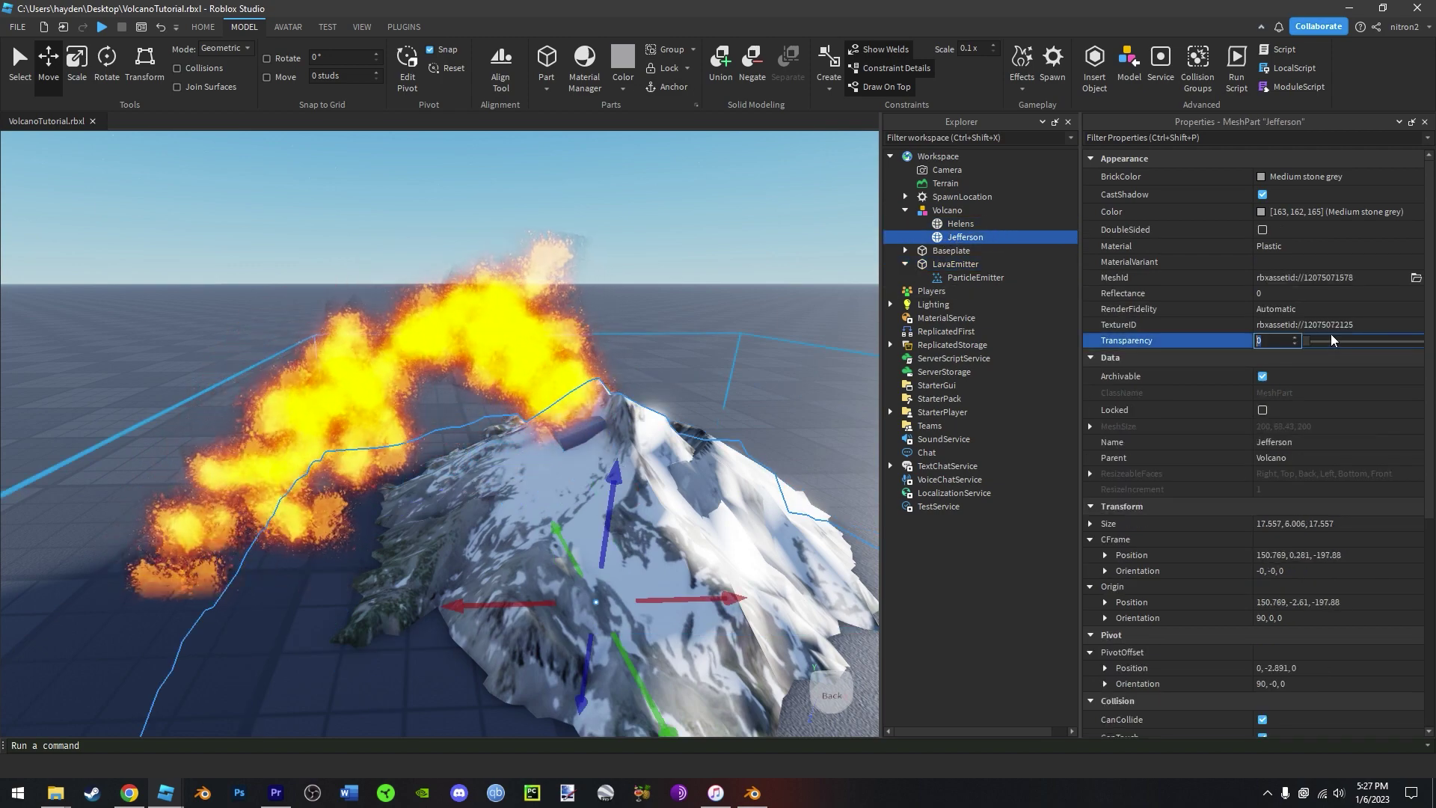
pyautogui.write('1')
pyautogui.press('Return')
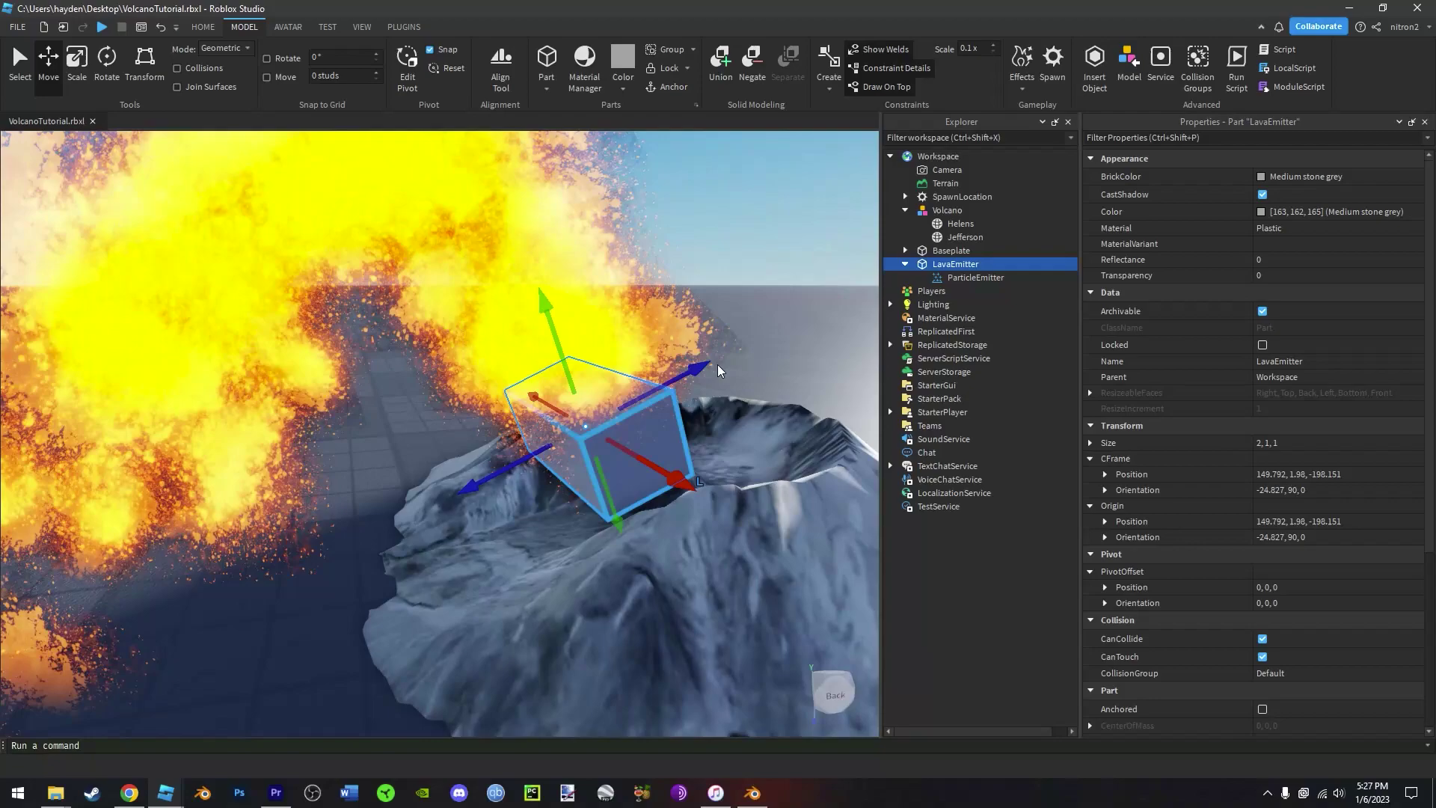
# - Move the LavaEmitter part down into the volcano's crater at about 151.247, 0.763, -198.151
pyautogui.moveTo(705, 366); pyautogui.dragTo(767, 333)
pyautogui.moveTo(619, 312); pyautogui.dragTo(649, 437)
pyautogui.scroll(-5, 715, 363)
pyautogui.click(715, 362)
# - Examine how the lava erupts from the crater at different distances and angles
pyautogui.moveTo(715, 363); pyautogui.dragTo(638, 367, button='right')
pyautogui.scroll(4, 713, 368)
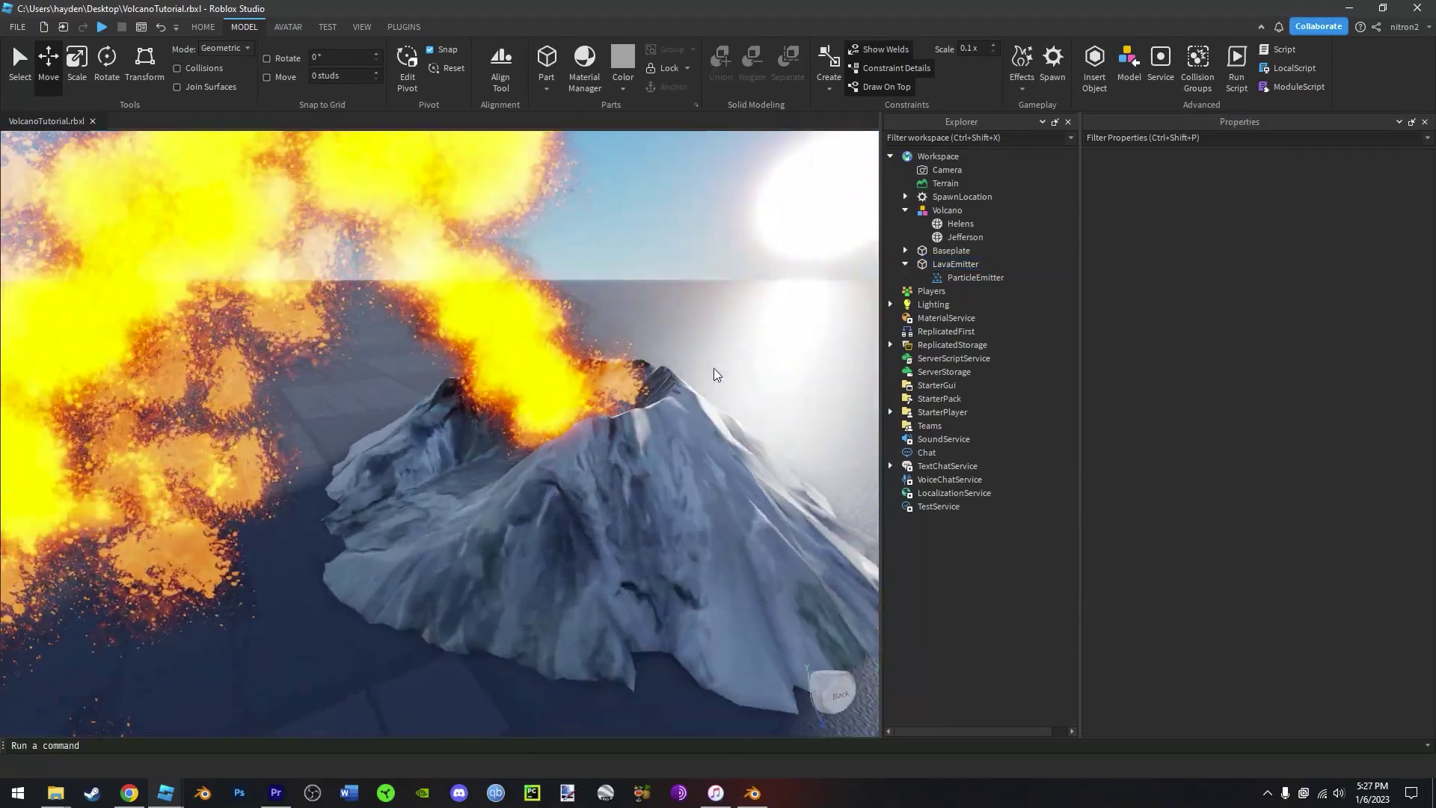
pyautogui.scroll(-4, 713, 368)
pyautogui.scroll(4, 714, 368)
pyautogui.scroll(-2, 667, 313)
pyautogui.moveTo(667, 312); pyautogui.dragTo(630, 314, button='right')
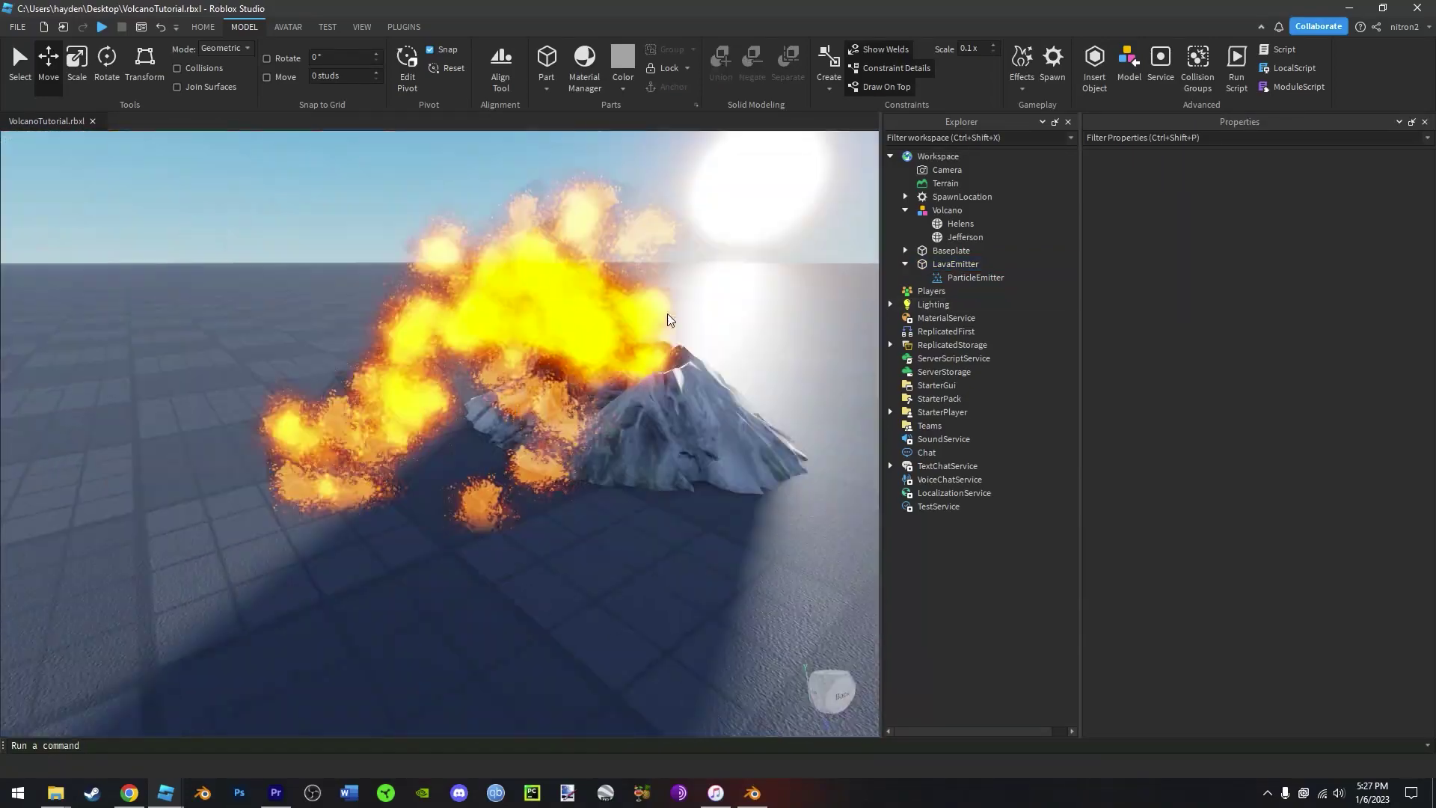
pyautogui.scroll(-4, 667, 312)
pyautogui.scroll(5, 667, 313)
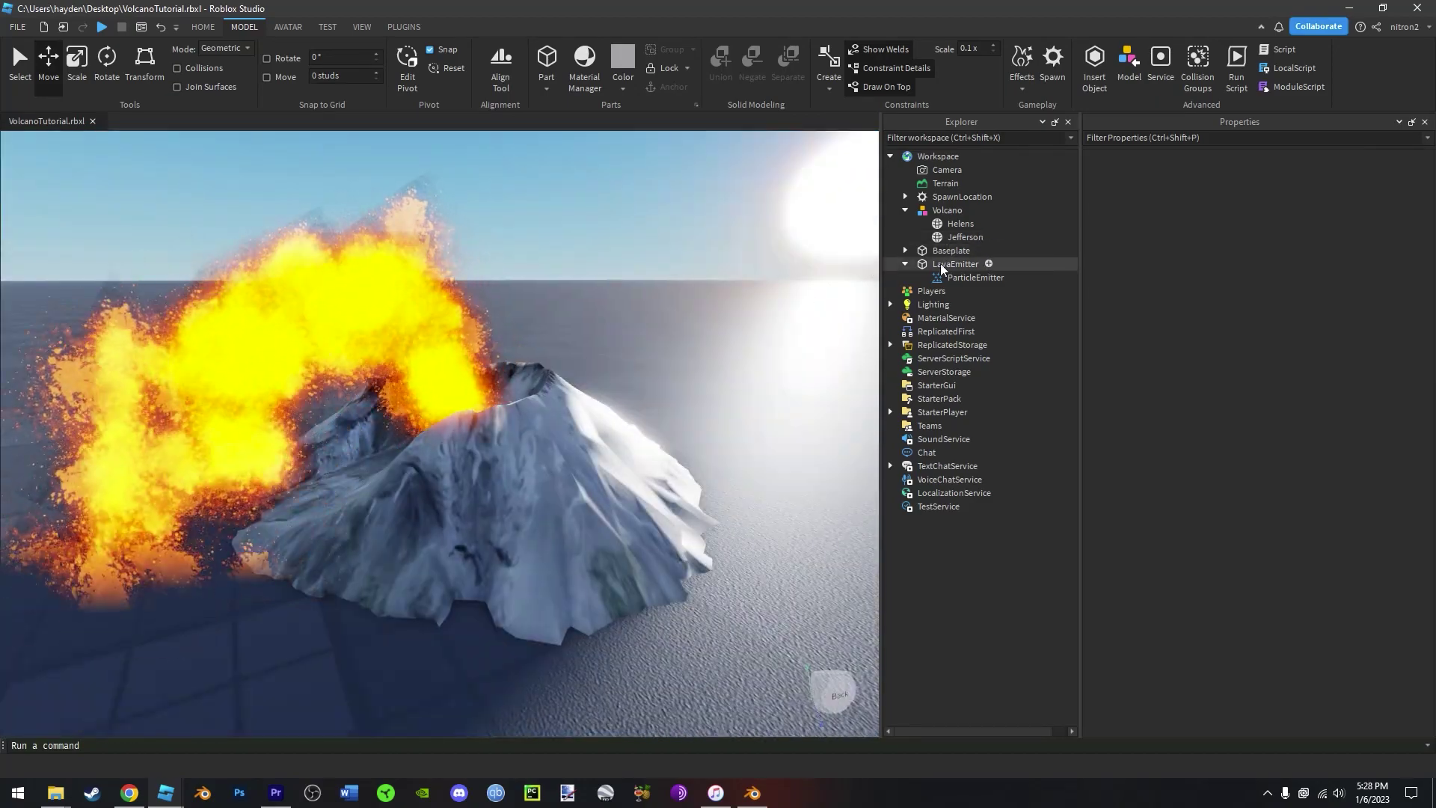
# - Set the LavaEmitter part's Transparency to 1 and clear the selection
pyautogui.click(940, 263)
pyautogui.scroll(3, 641, 311)
pyautogui.click(1284, 275)
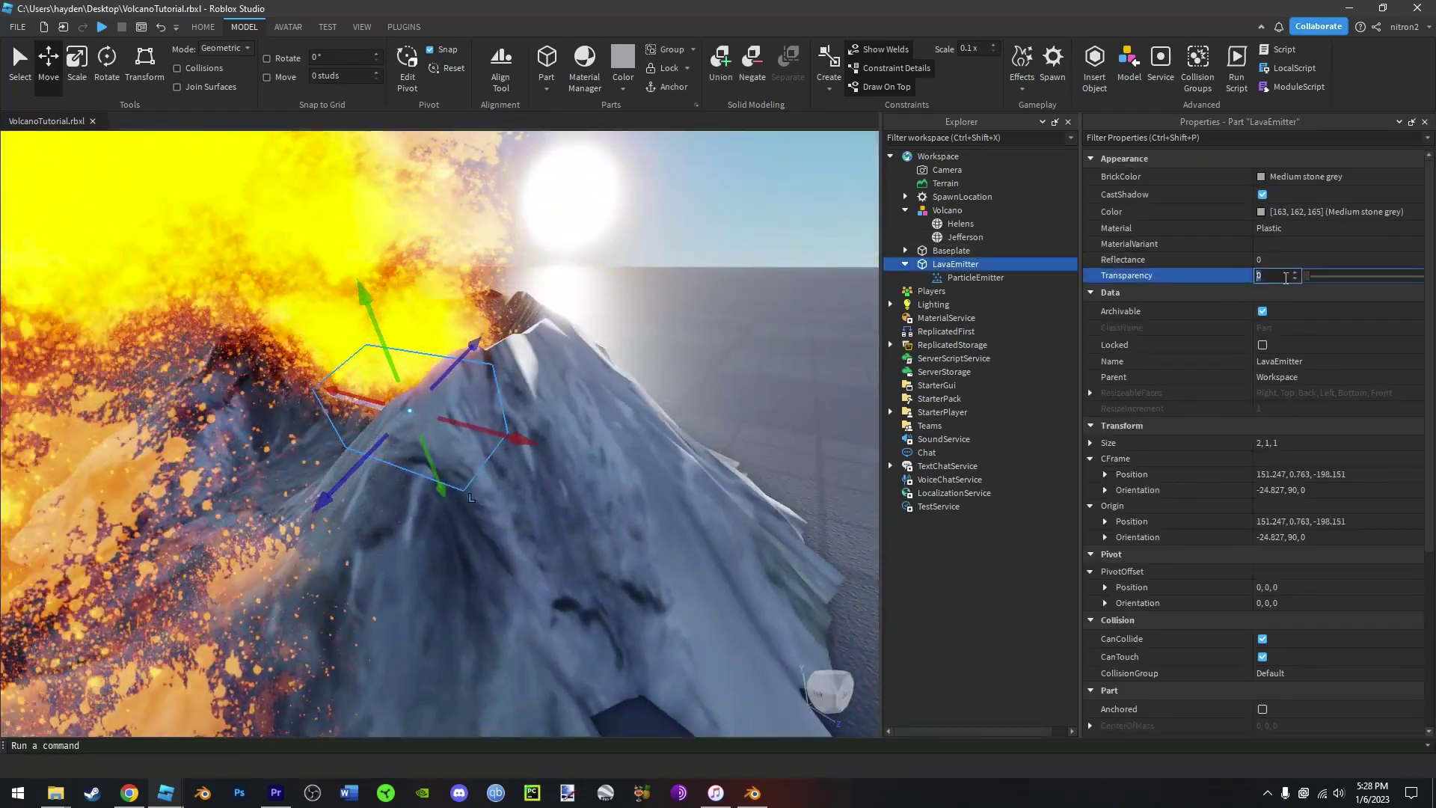
pyautogui.write('1')
pyautogui.press('Return')
pyautogui.click(648, 368)
# - Rename the LavaEmitter's ParticleEmitter as Lava and set its particle size to 0.75
pyautogui.moveTo(724, 338); pyautogui.dragTo(722, 369, button='right')
pyautogui.scroll(-5, 723, 338)
pyautogui.click(951, 267)
pyautogui.click(972, 278)
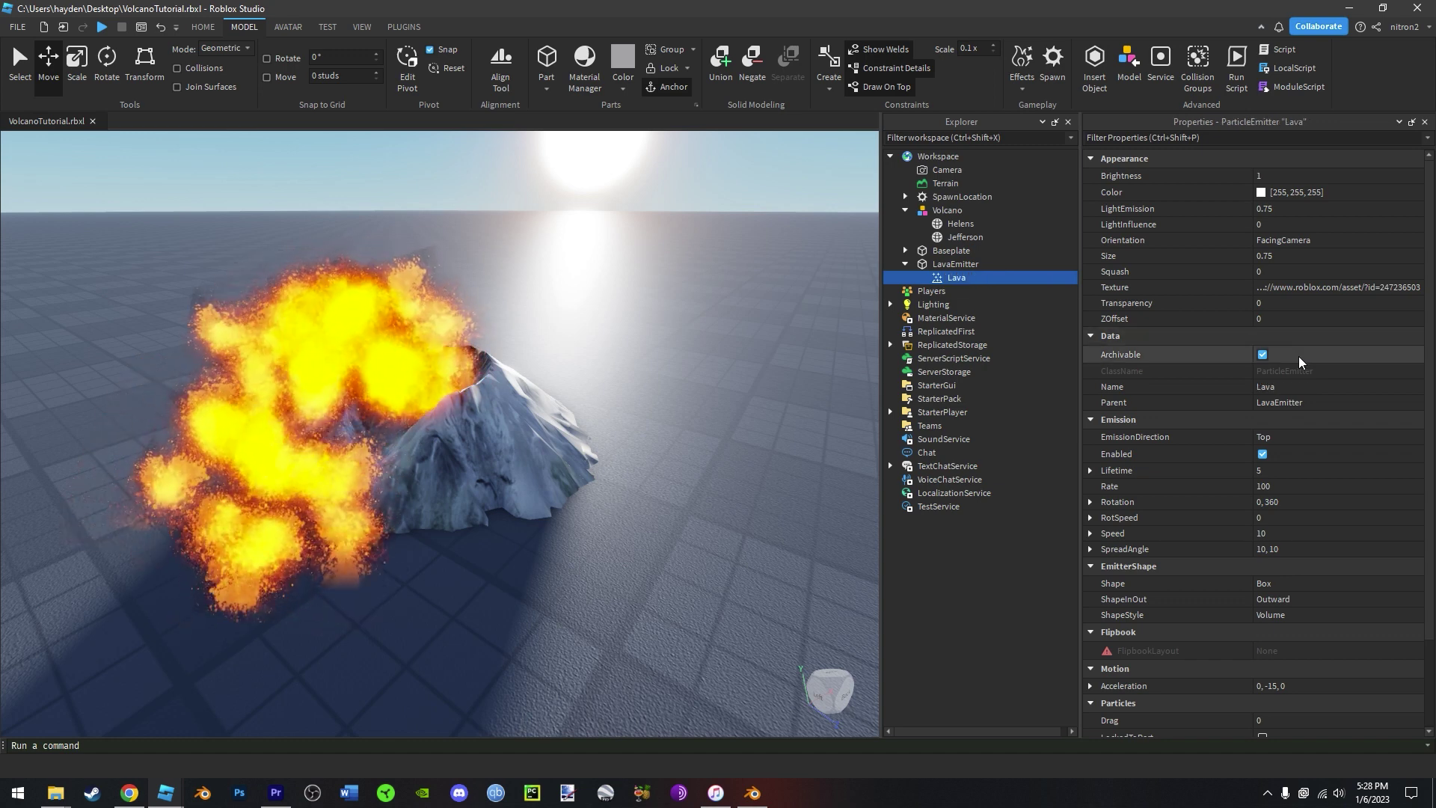
# - Move the LavaEmitter part into the Volcano model in the object hierarchy
pyautogui.moveTo(955, 263); pyautogui.dragTo(948, 210)
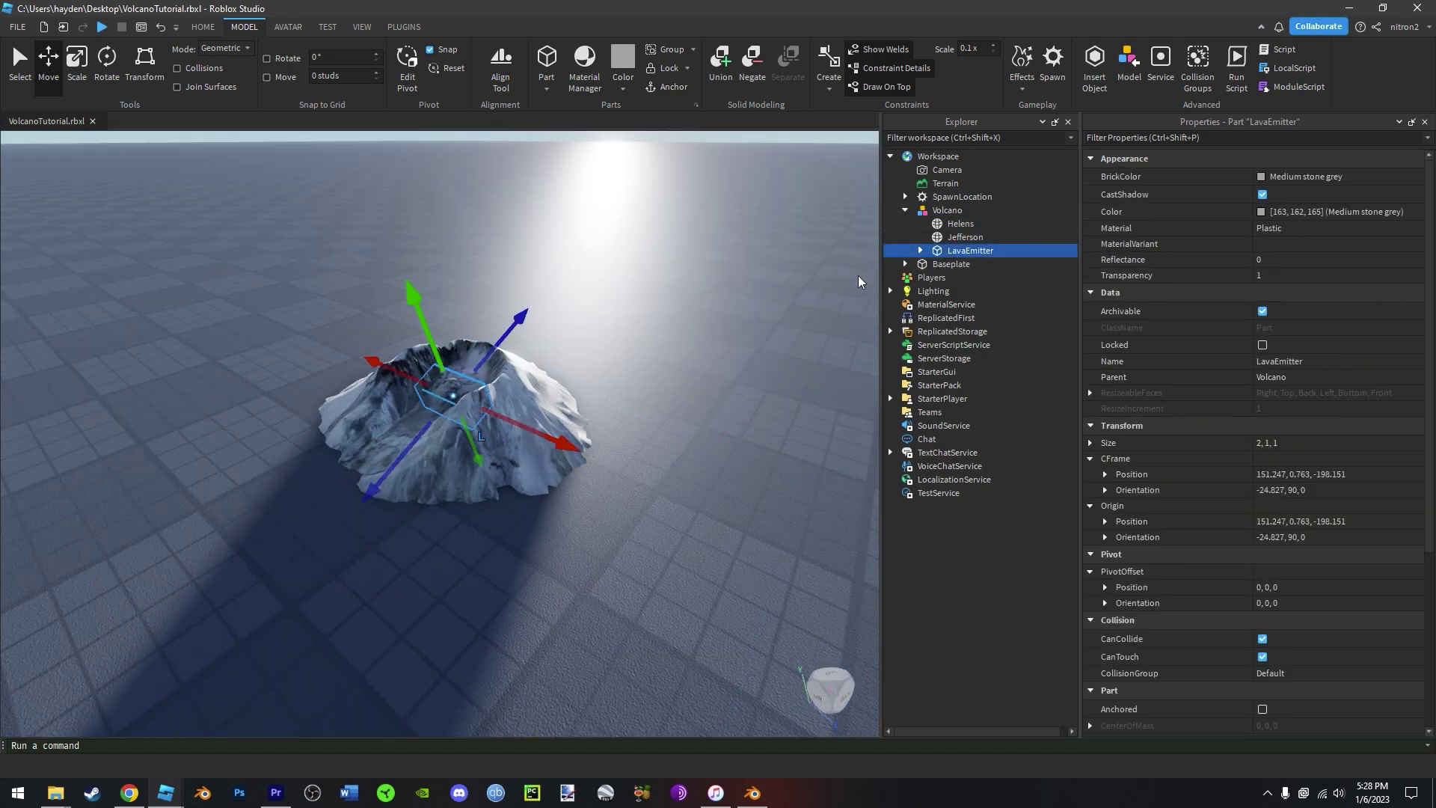
pyautogui.click(735, 295)
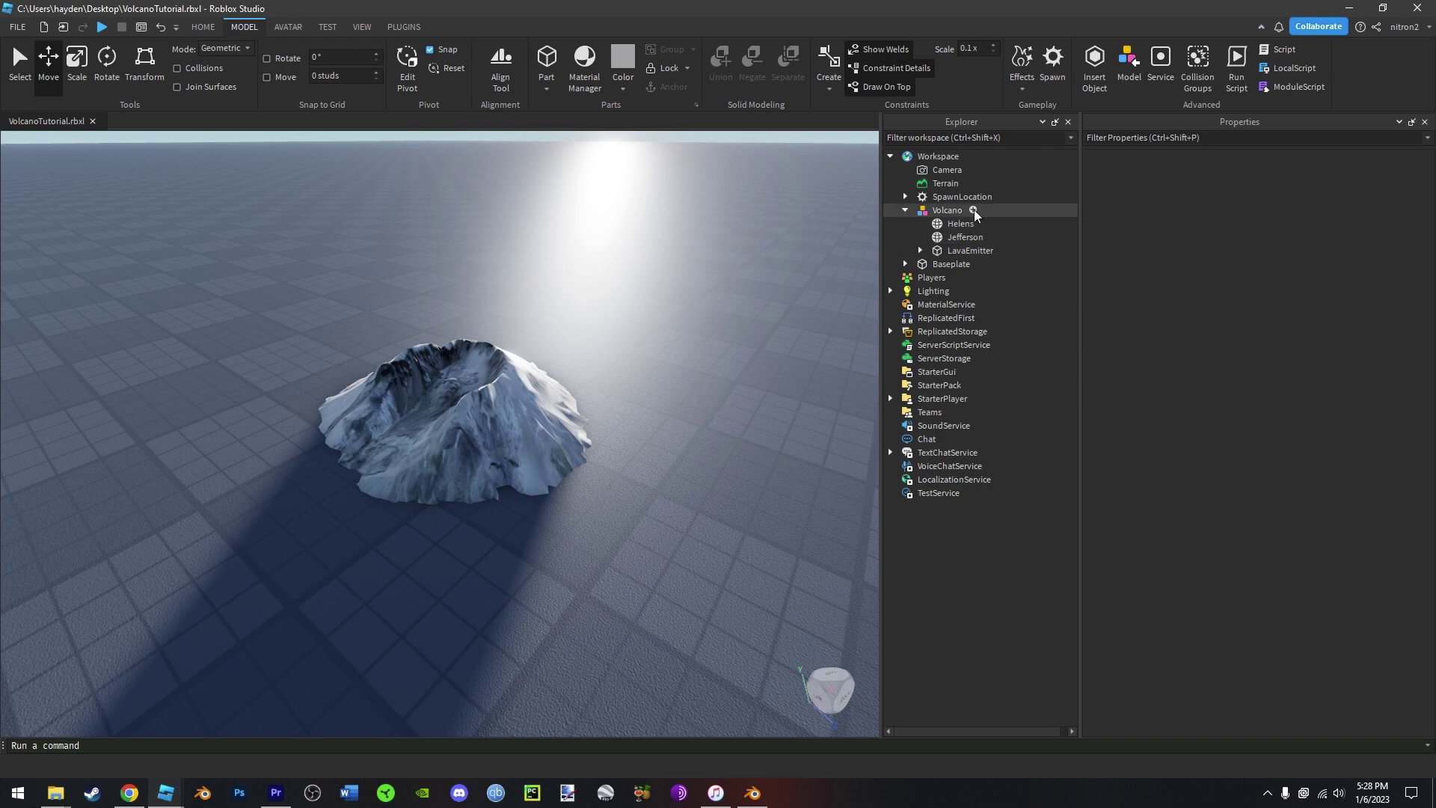
# - Add a part named EffectEmitter to the Workspace and move it into the crater at about 152.205, 0.515, -199.169
pyautogui.click(957, 158)
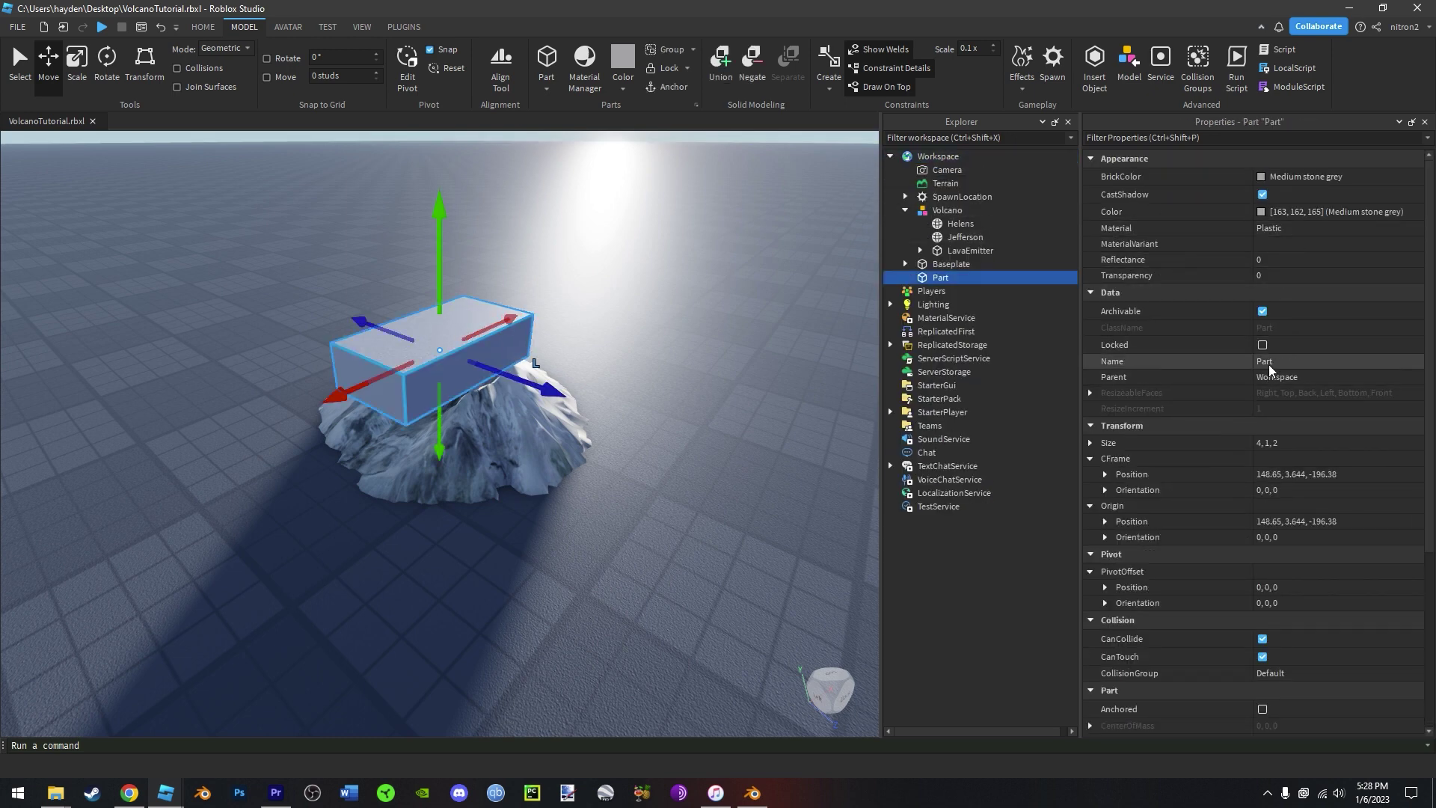
pyautogui.click(1269, 364)
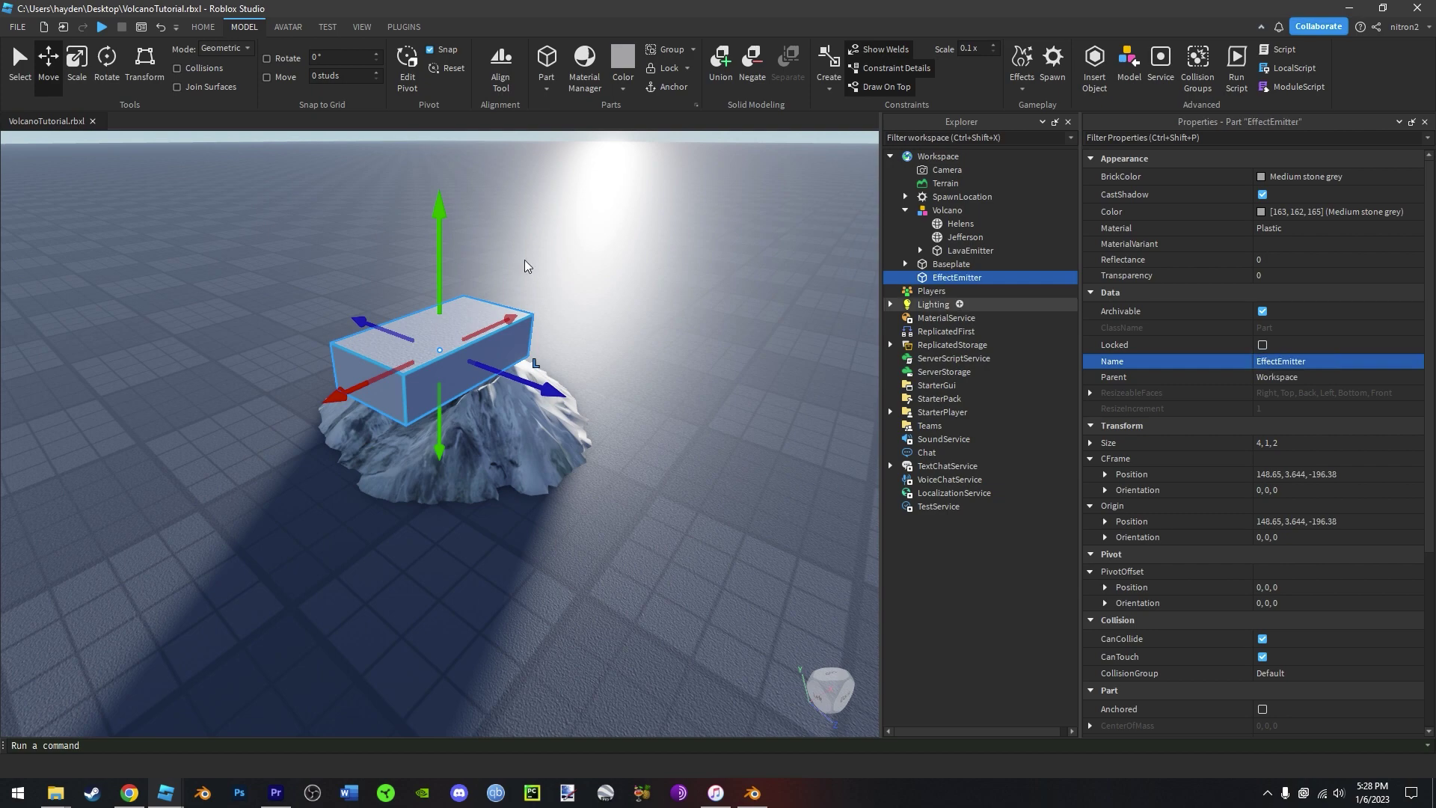
pyautogui.scroll(3, 486, 254)
pyautogui.scroll(-3, 473, 251)
pyautogui.moveTo(447, 297); pyautogui.dragTo(614, 383)
pyautogui.moveTo(626, 456); pyautogui.dragTo(577, 433)
pyautogui.scroll(3, 529, 425)
pyautogui.scroll(-3, 532, 427)
pyautogui.moveTo(516, 459); pyautogui.dragTo(534, 427, button='right')
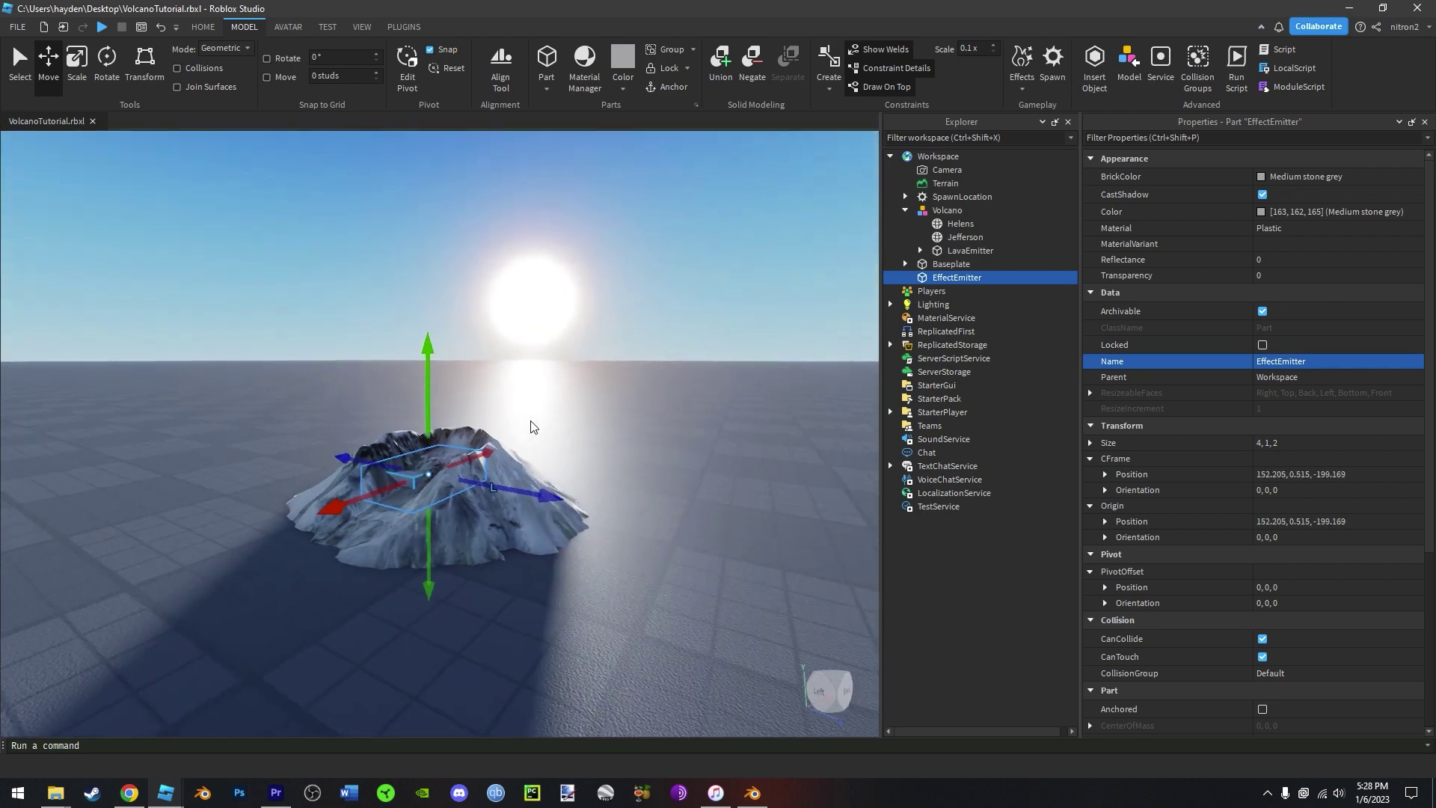
# - Set the EffectEmitter part's Transparency to 1
pyautogui.scroll(3, 530, 427)
pyautogui.click(1298, 272)
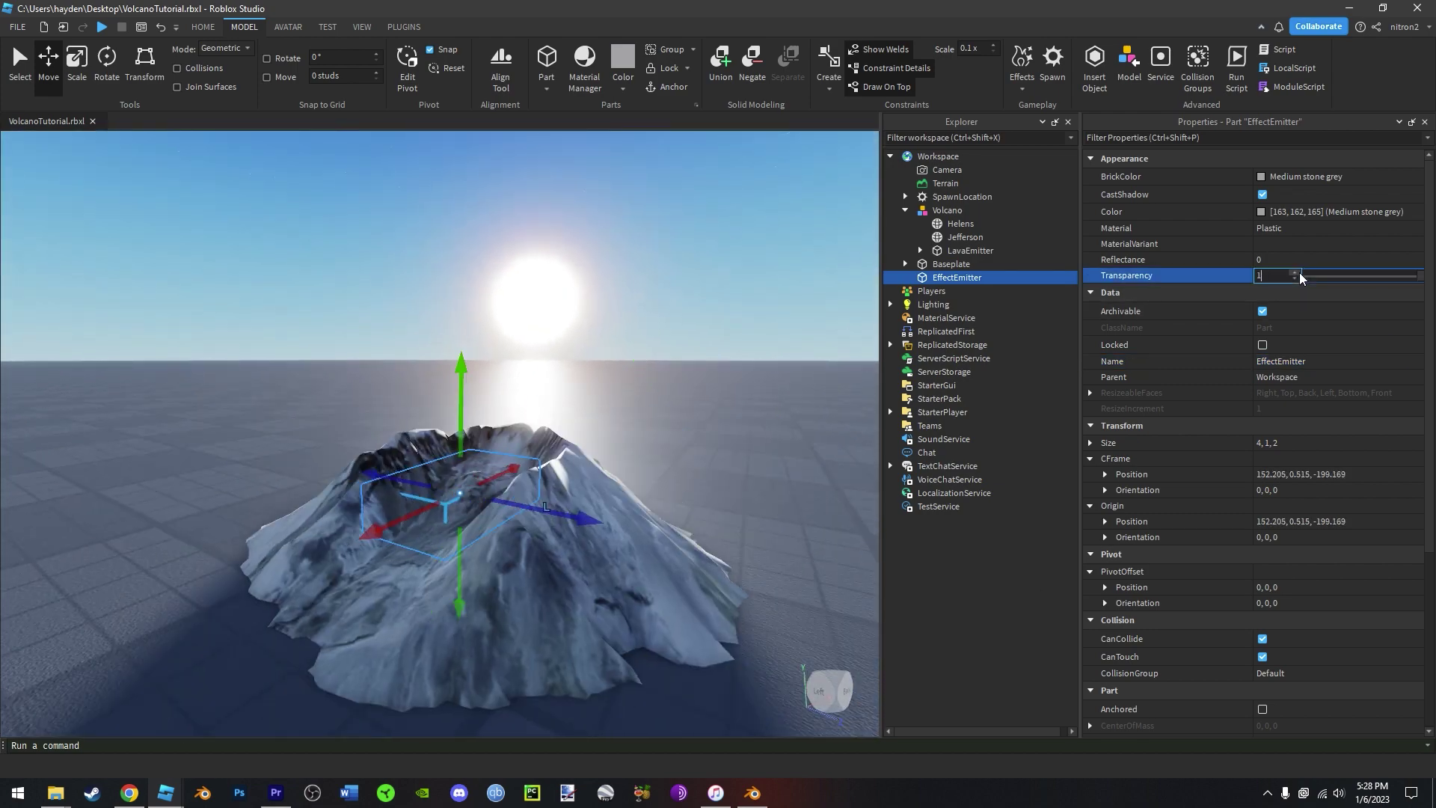
pyautogui.write('1')
pyautogui.press('Return')
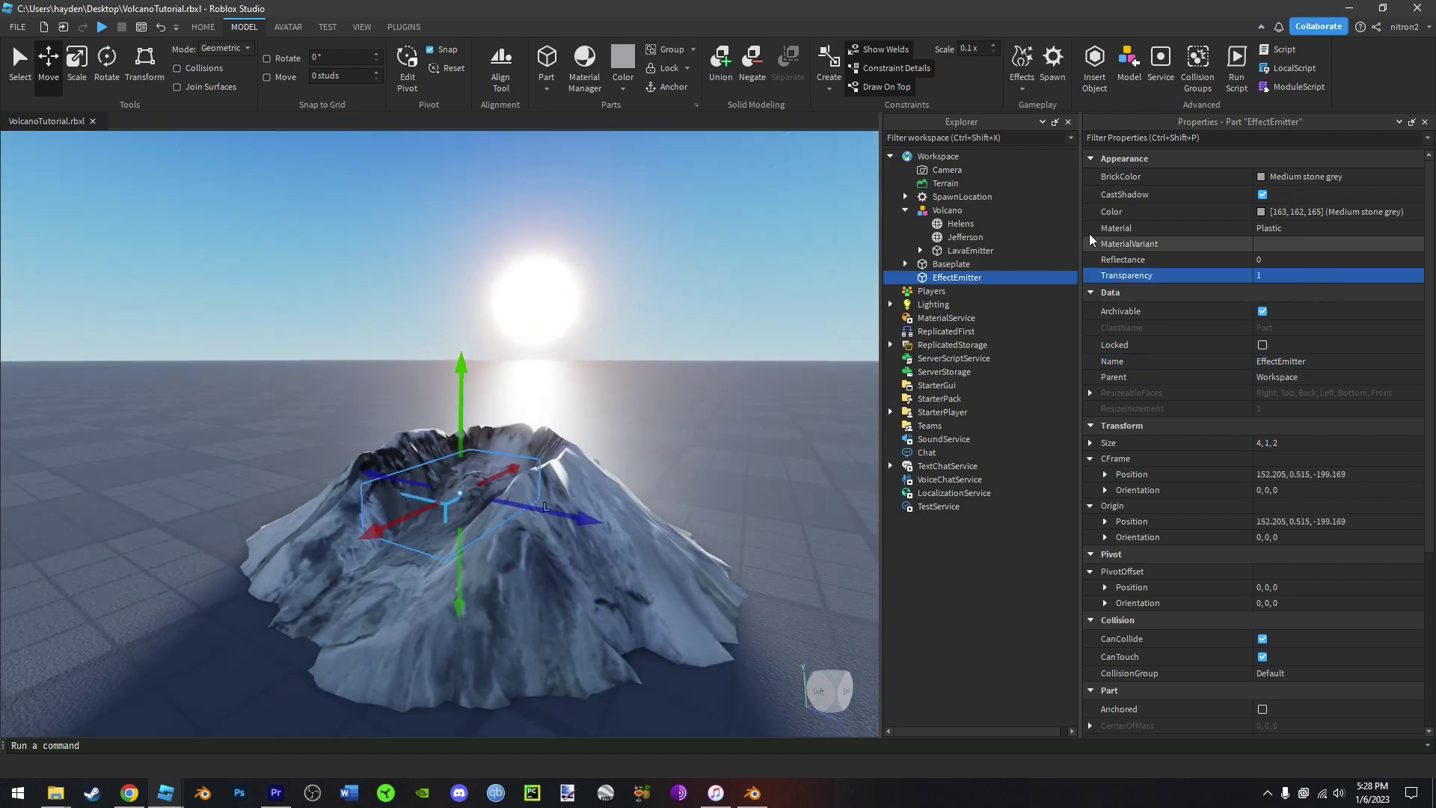
# - Scale the EffectEmitter part to about 0.906 × 0.686 × 0.769 within the crater and anchor it
pyautogui.moveTo(490, 378); pyautogui.dragTo(491, 378, button='right')
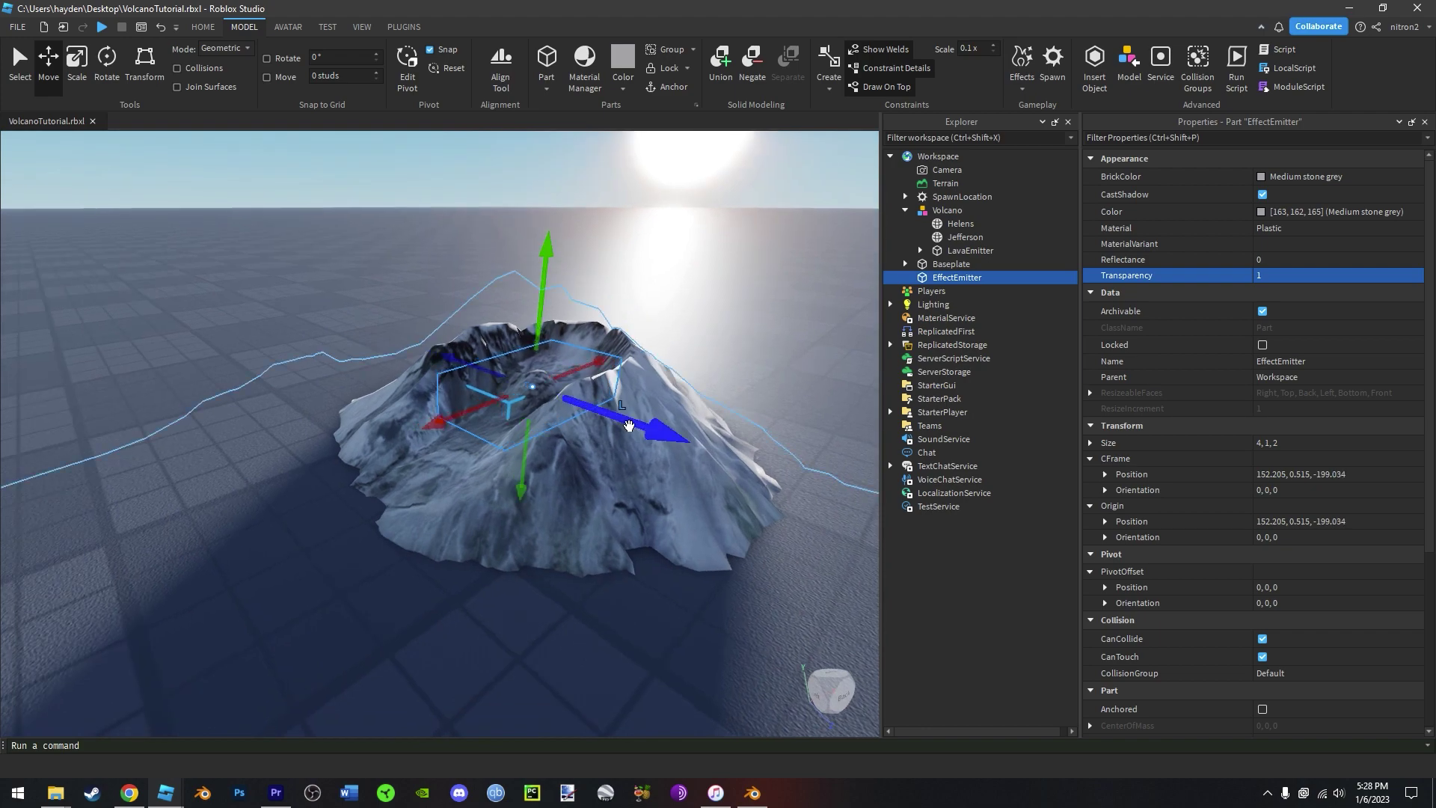
pyautogui.moveTo(539, 222); pyautogui.dragTo(545, 228, button='right')
pyautogui.click(74, 65)
pyautogui.moveTo(381, 375); pyautogui.dragTo(424, 367, button='right')
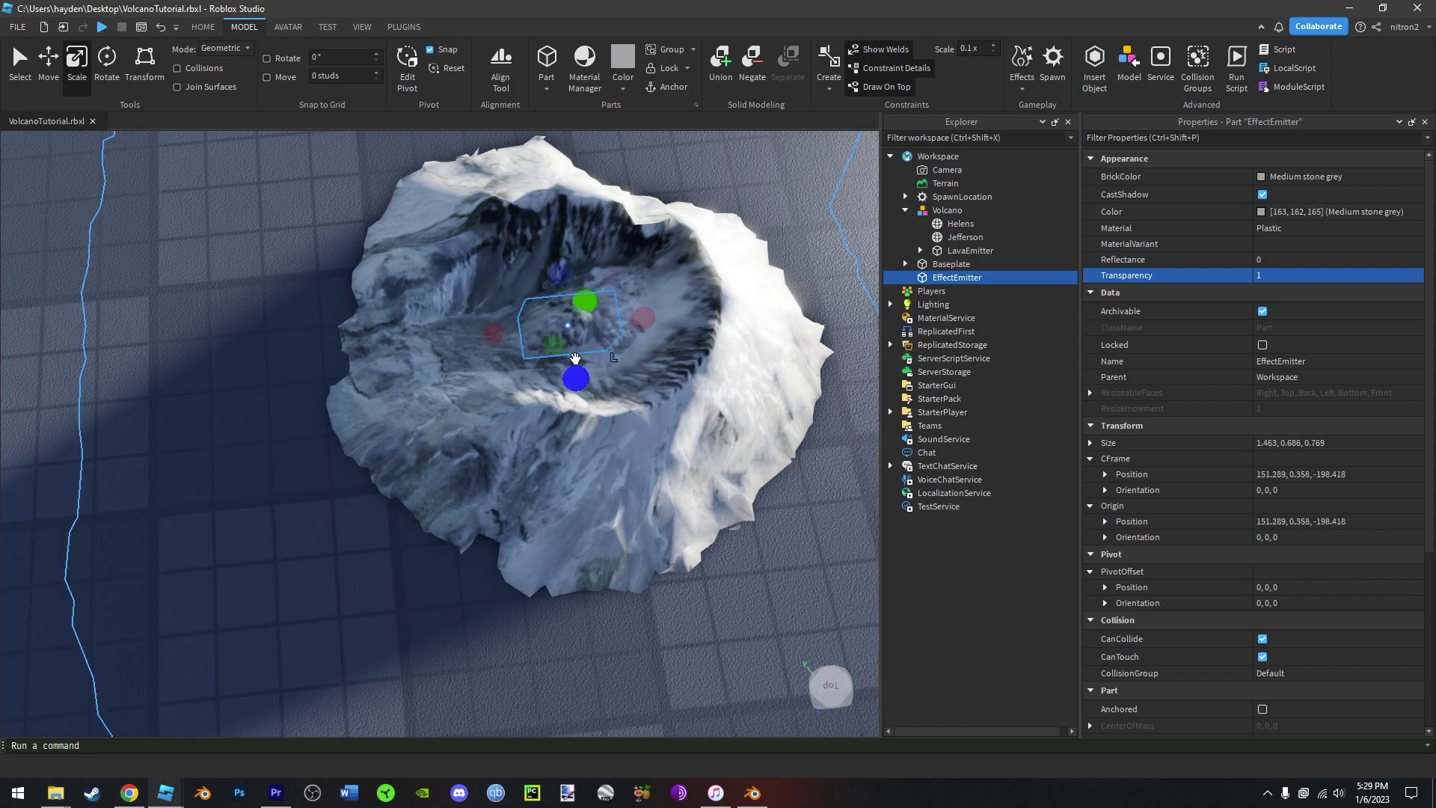
pyautogui.moveTo(574, 360); pyautogui.dragTo(574, 365, button='right')
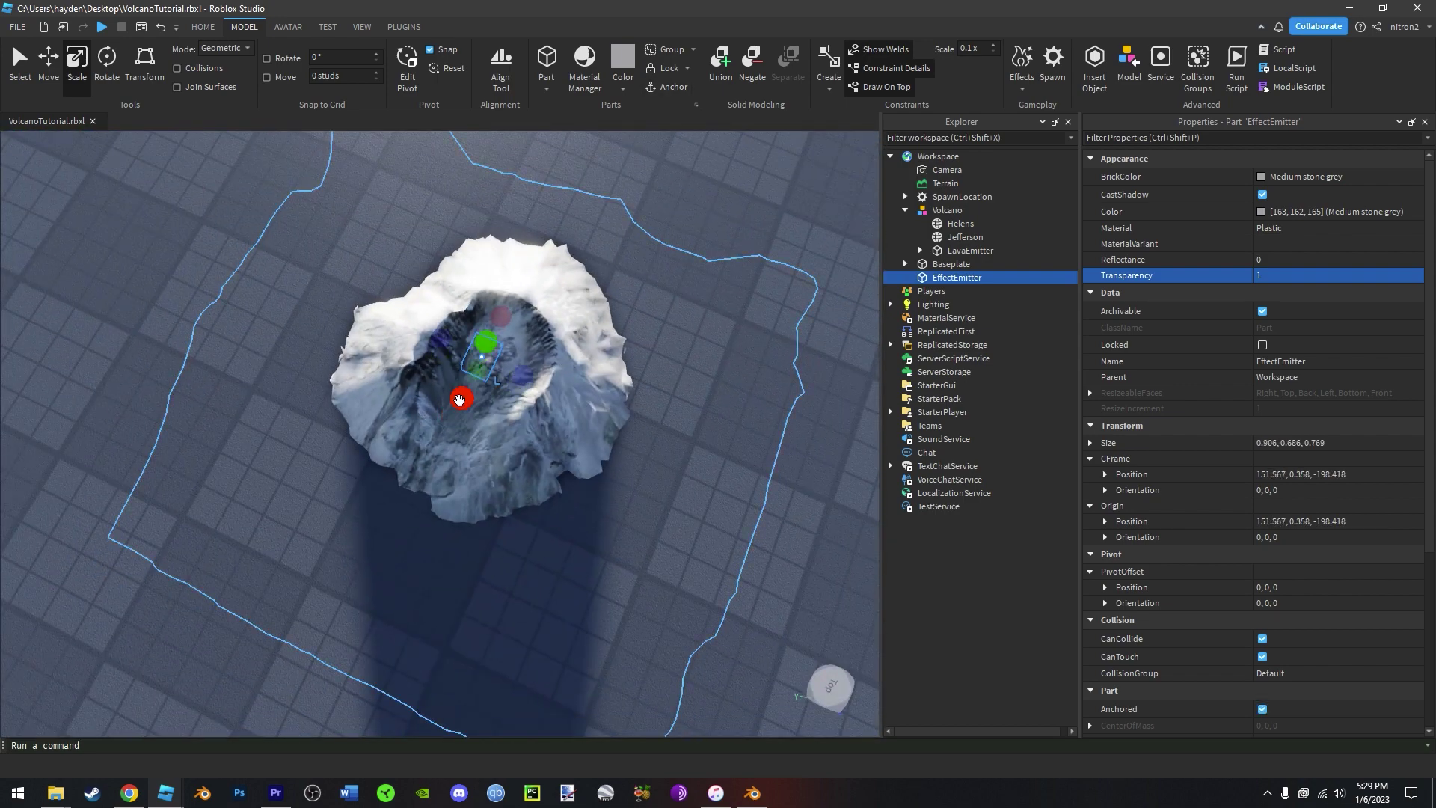
# - Add a Smoke object inside the EffectEmitter part
pyautogui.scroll(5, 530, 377)
pyautogui.scroll(-3, 603, 426)
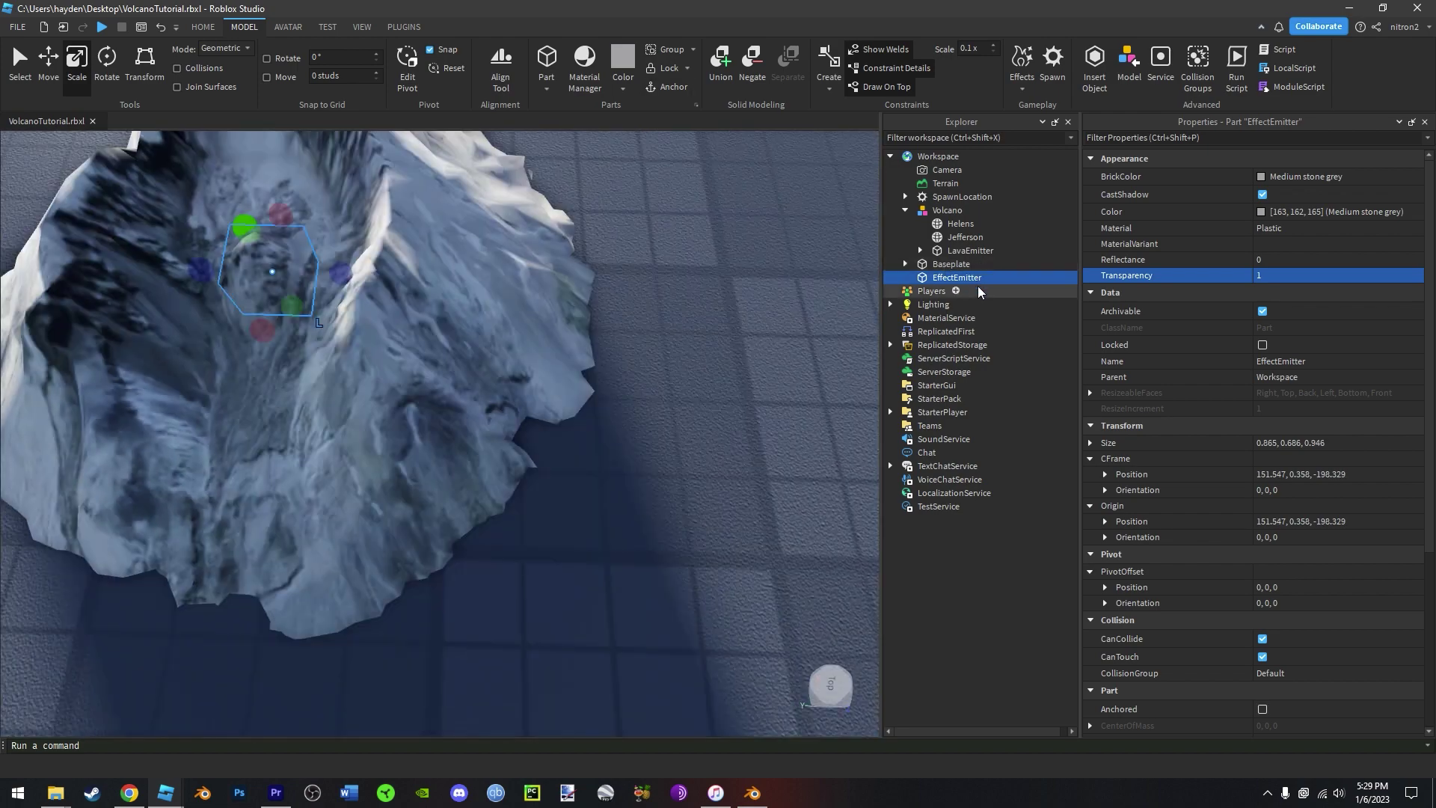
pyautogui.click(993, 278)
pyautogui.write('smoke')
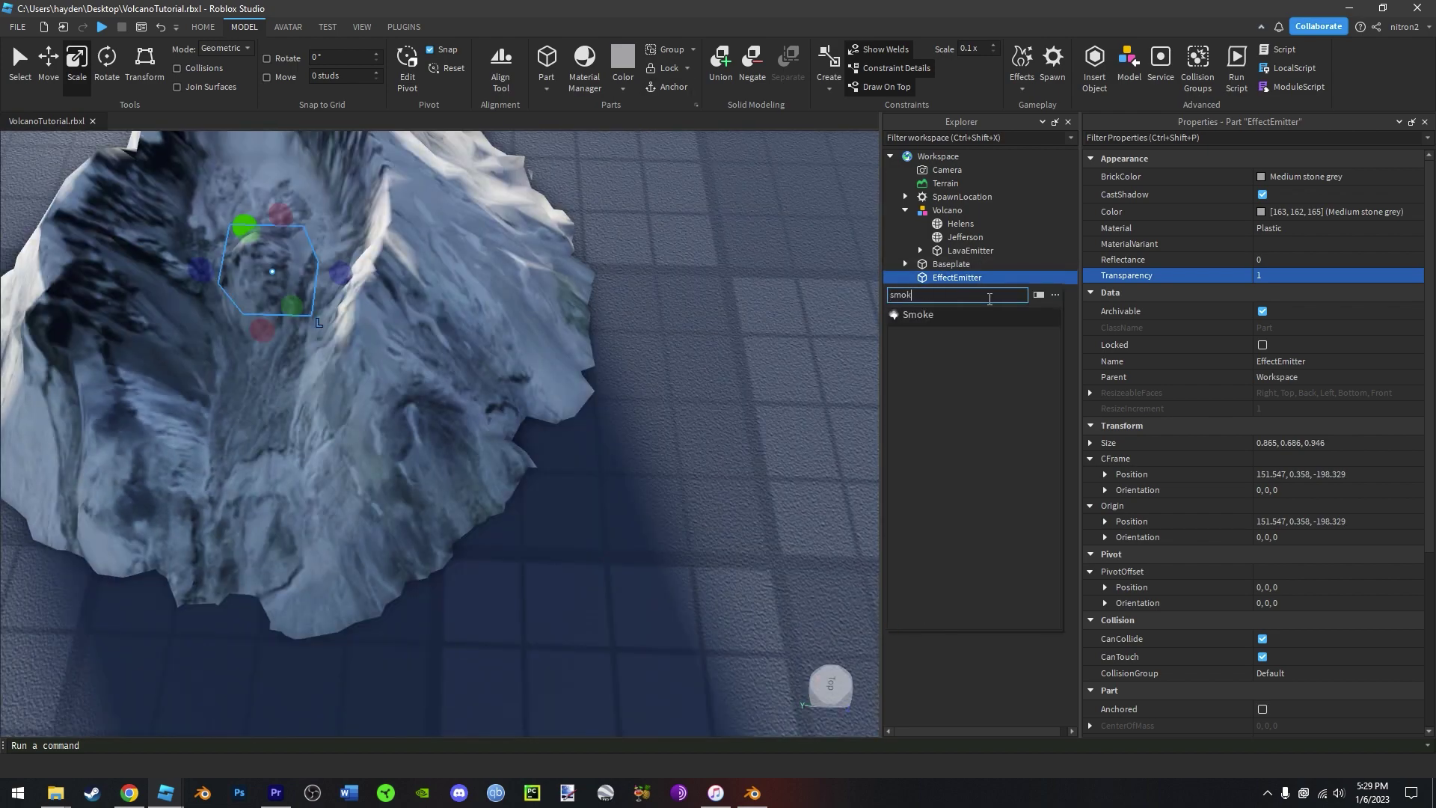
pyautogui.click(955, 309)
# - Set the Smoke's Opacity to 1, RiseVelocity to 2, Size to 0.5 and TimeScale to 3
pyautogui.moveTo(555, 441); pyautogui.dragTo(551, 403, button='right')
pyautogui.scroll(-4, 551, 403)
pyautogui.click(748, 329)
pyautogui.scroll(3, 746, 334)
pyautogui.moveTo(747, 329); pyautogui.dragTo(745, 379, button='right')
pyautogui.scroll(-5, 744, 338)
pyautogui.scroll(-3, 744, 380)
pyautogui.scroll(4, 745, 380)
pyautogui.click(957, 291)
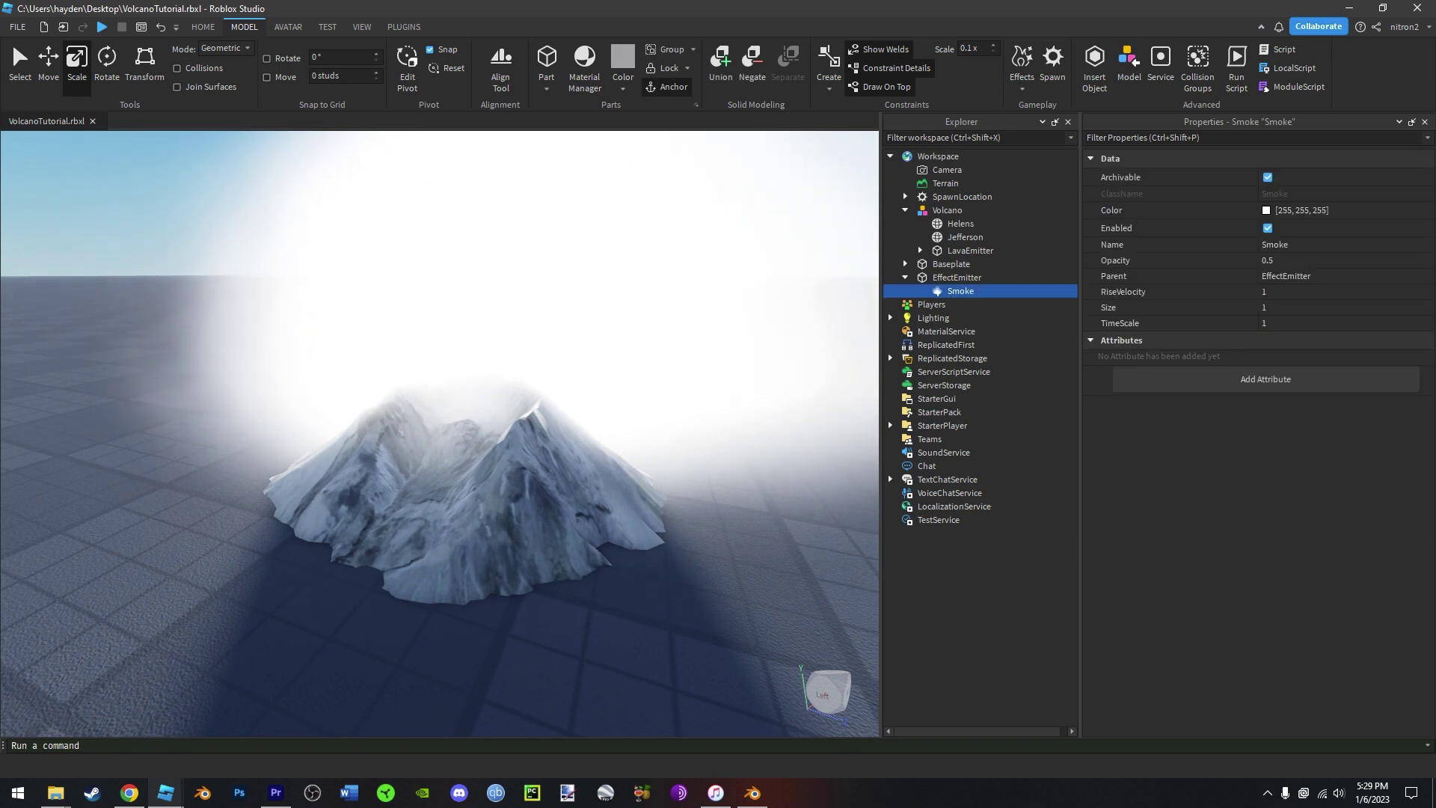
pyautogui.click(1280, 260)
pyautogui.write('12')
pyautogui.press('Return')
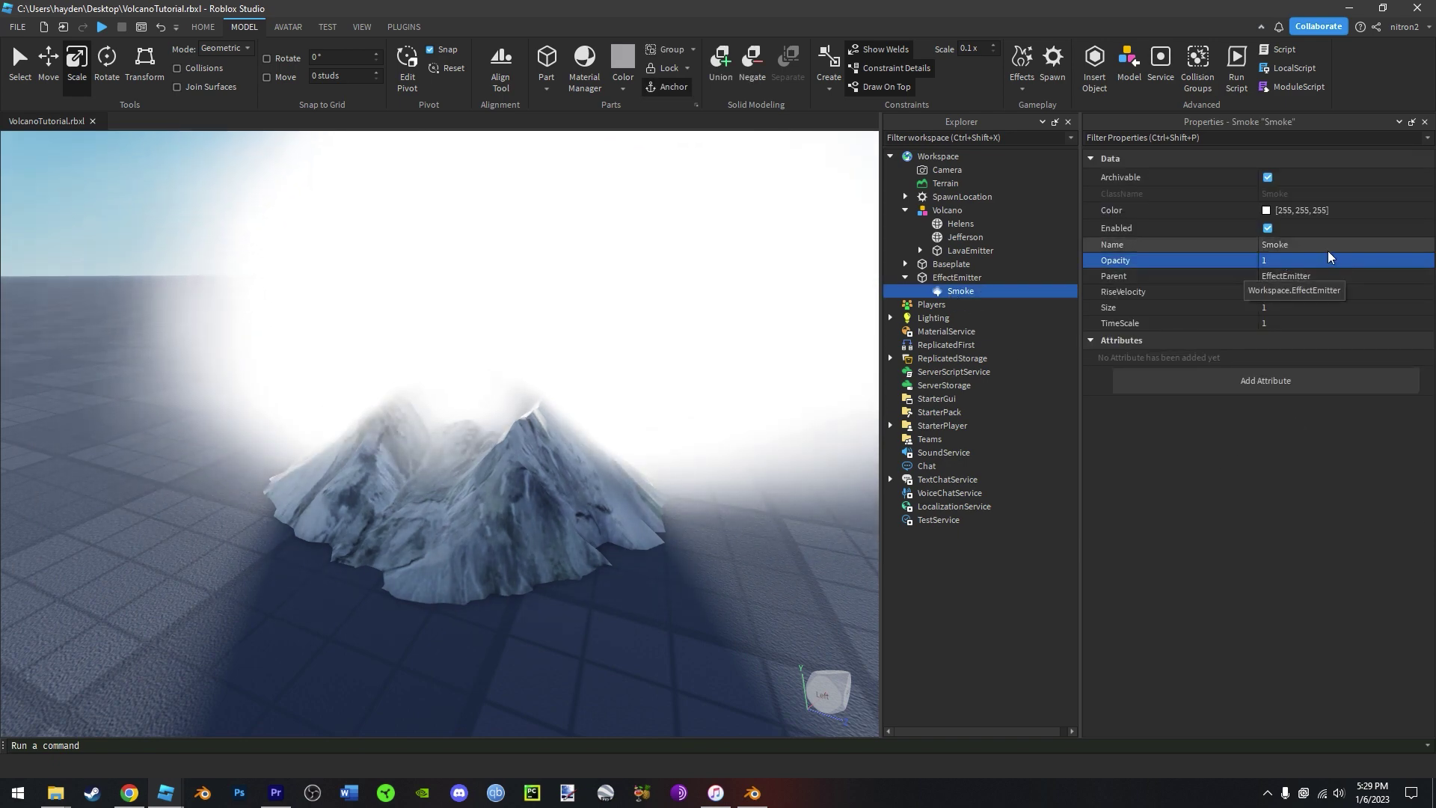
pyautogui.click(1317, 308)
pyautogui.click(1352, 324)
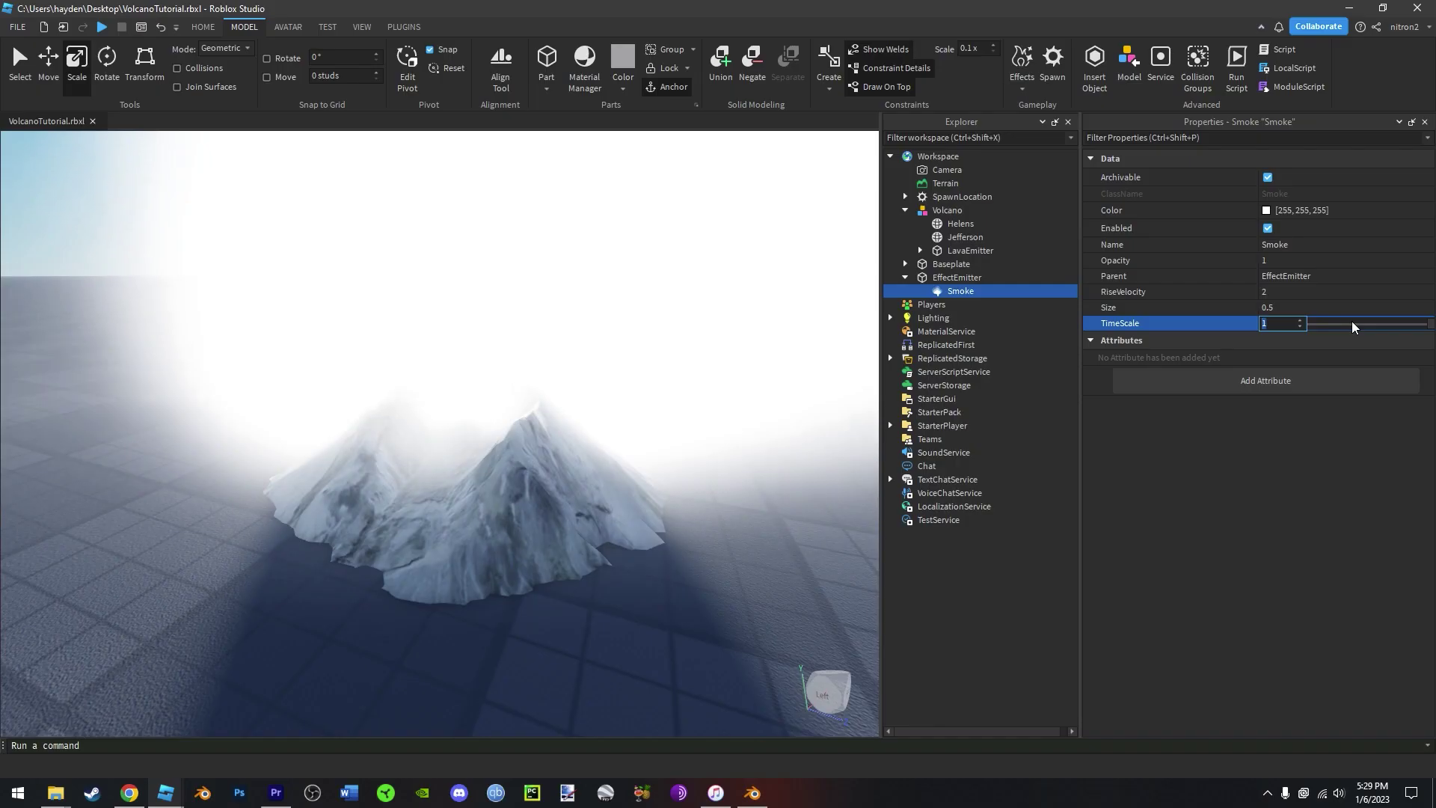
pyautogui.write('3')
pyautogui.press('Return')
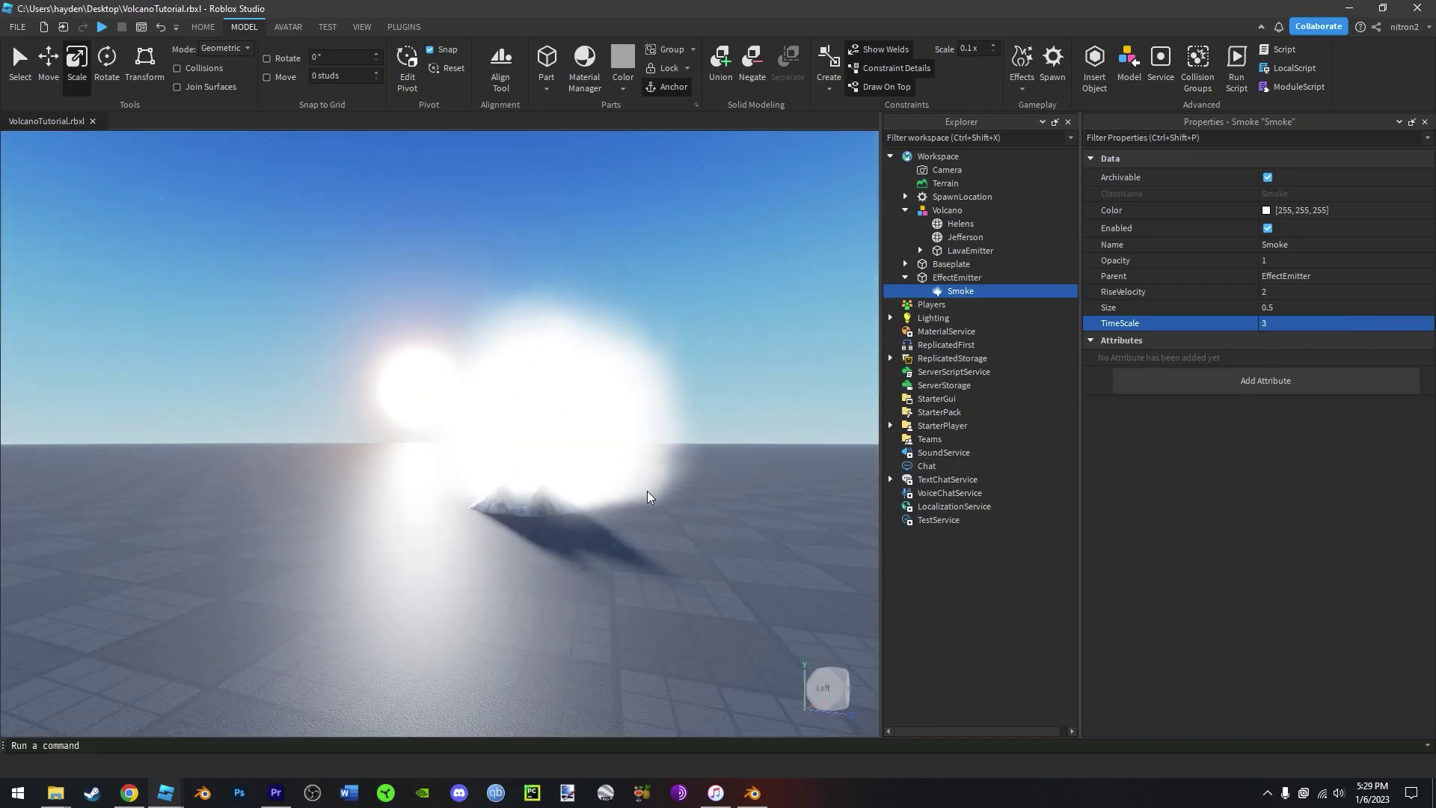
# - Change the Smoke's Color to a dark grey of 35, 35, 35
pyautogui.scroll(5, 774, 391)
pyautogui.scroll(-5, 702, 407)
pyautogui.moveTo(701, 407); pyautogui.dragTo(701, 407, button='right')
pyautogui.scroll(2, 702, 406)
pyautogui.click(1265, 210)
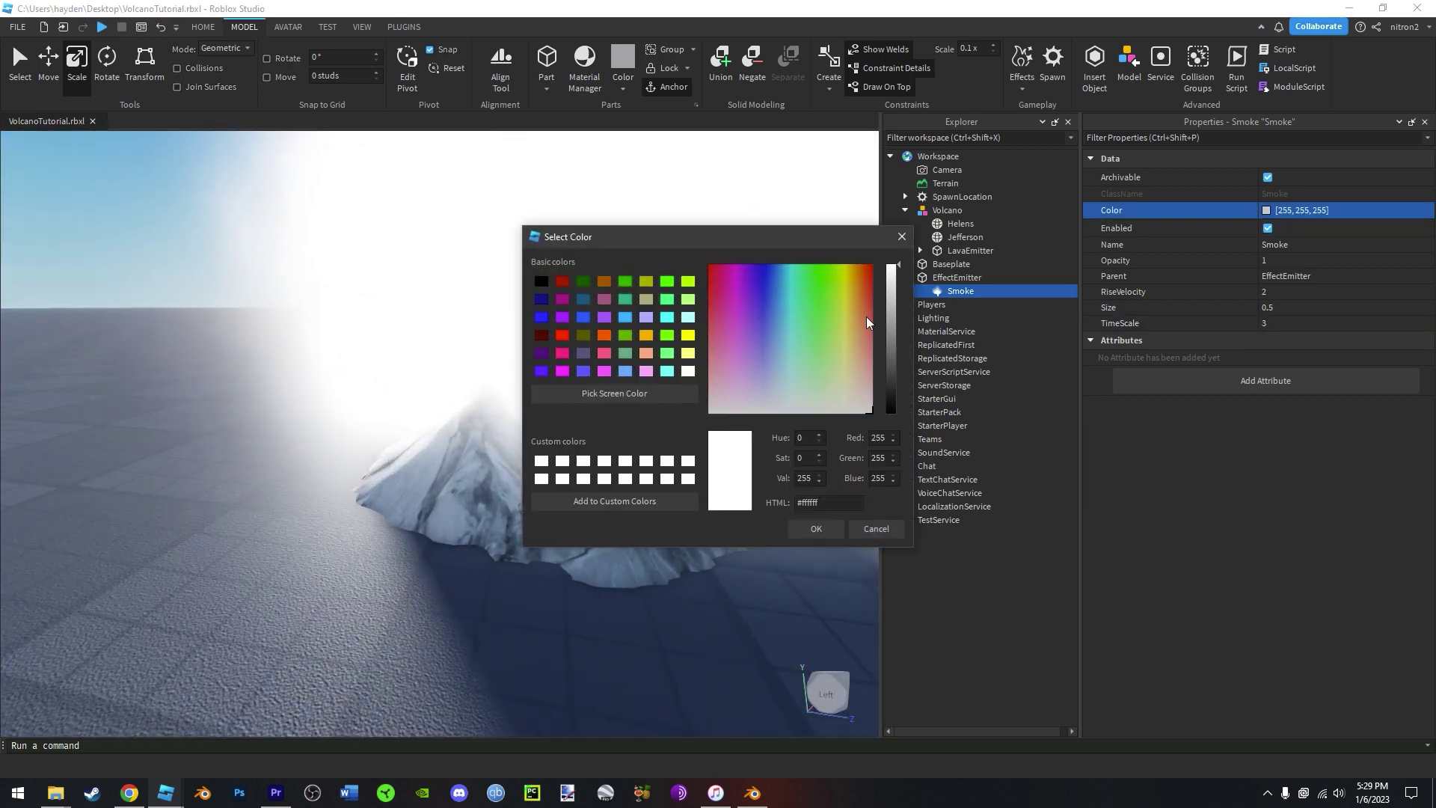
pyautogui.click(540, 280)
pyautogui.moveTo(638, 244); pyautogui.dragTo(347, 316)
pyautogui.moveTo(602, 480)
pyautogui.mouseDown()
pyautogui.moveTo(602, 449)
pyautogui.moveTo(604, 467)
pyautogui.mouseUp()
pyautogui.click(526, 603)
pyautogui.click(535, 654)
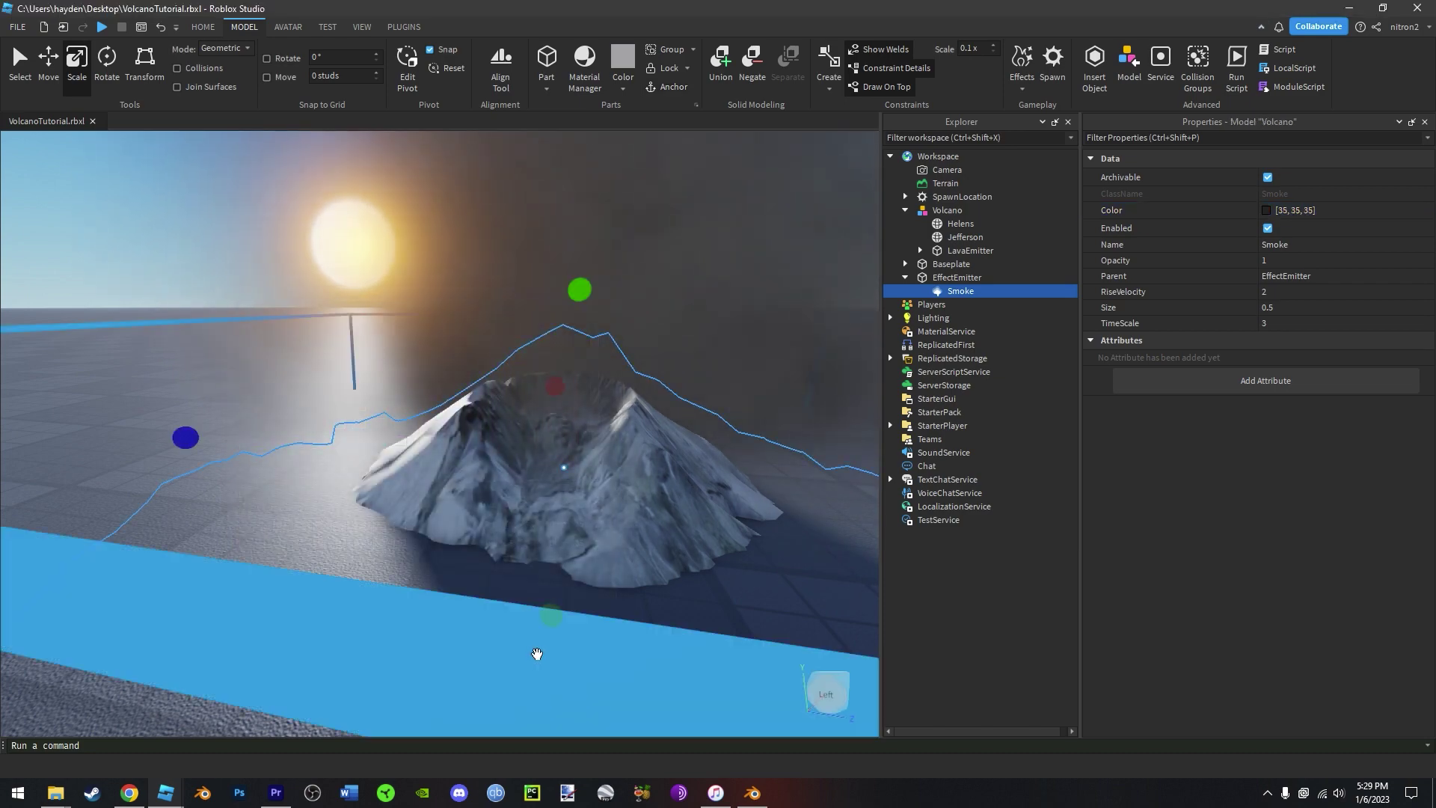
# - Move the EffectEmitter part with its Smoke into the Volcano model in the object hierarchy
pyautogui.scroll(-5, 702, 567)
pyautogui.click(692, 564)
pyautogui.scroll(5, 691, 558)
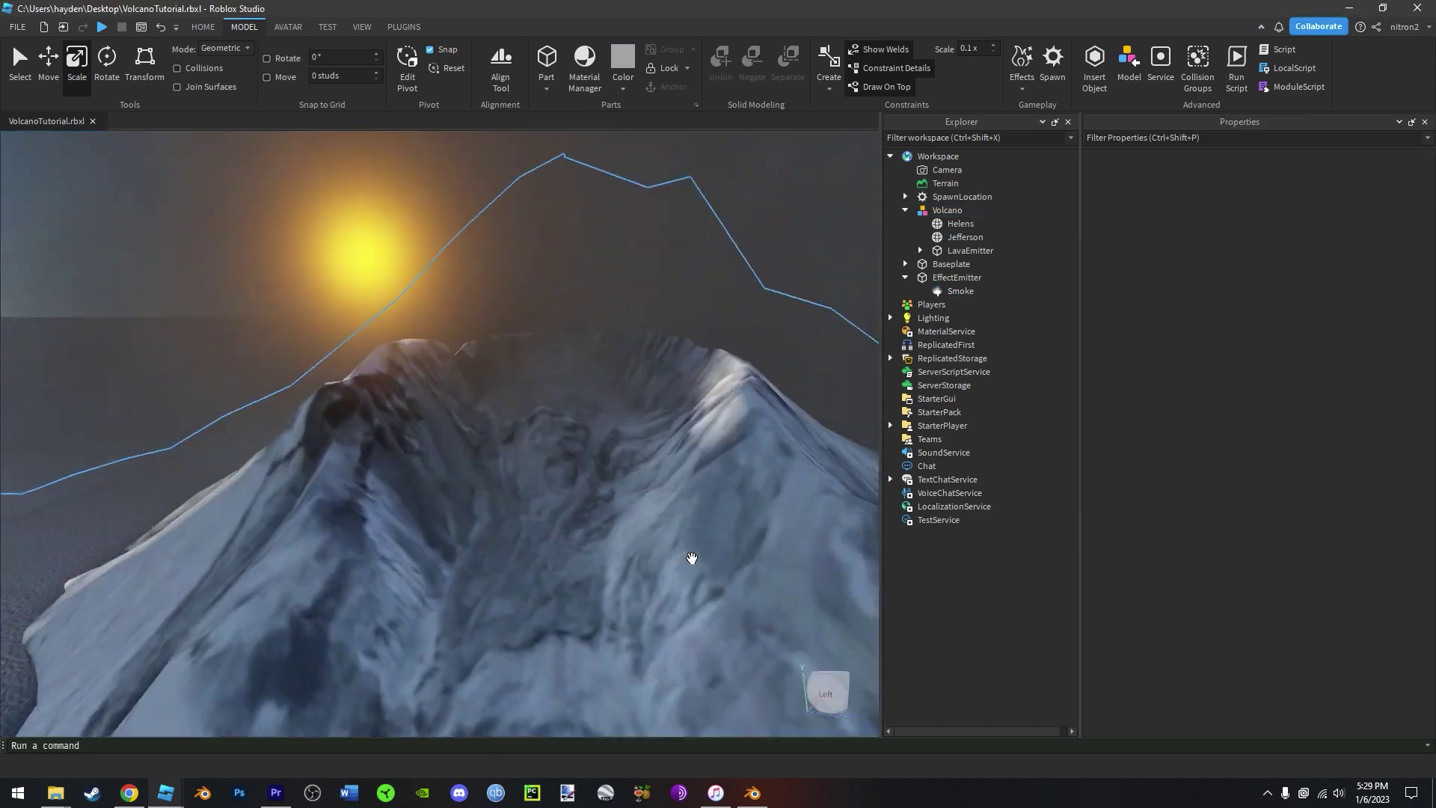
pyautogui.scroll(-6, 691, 557)
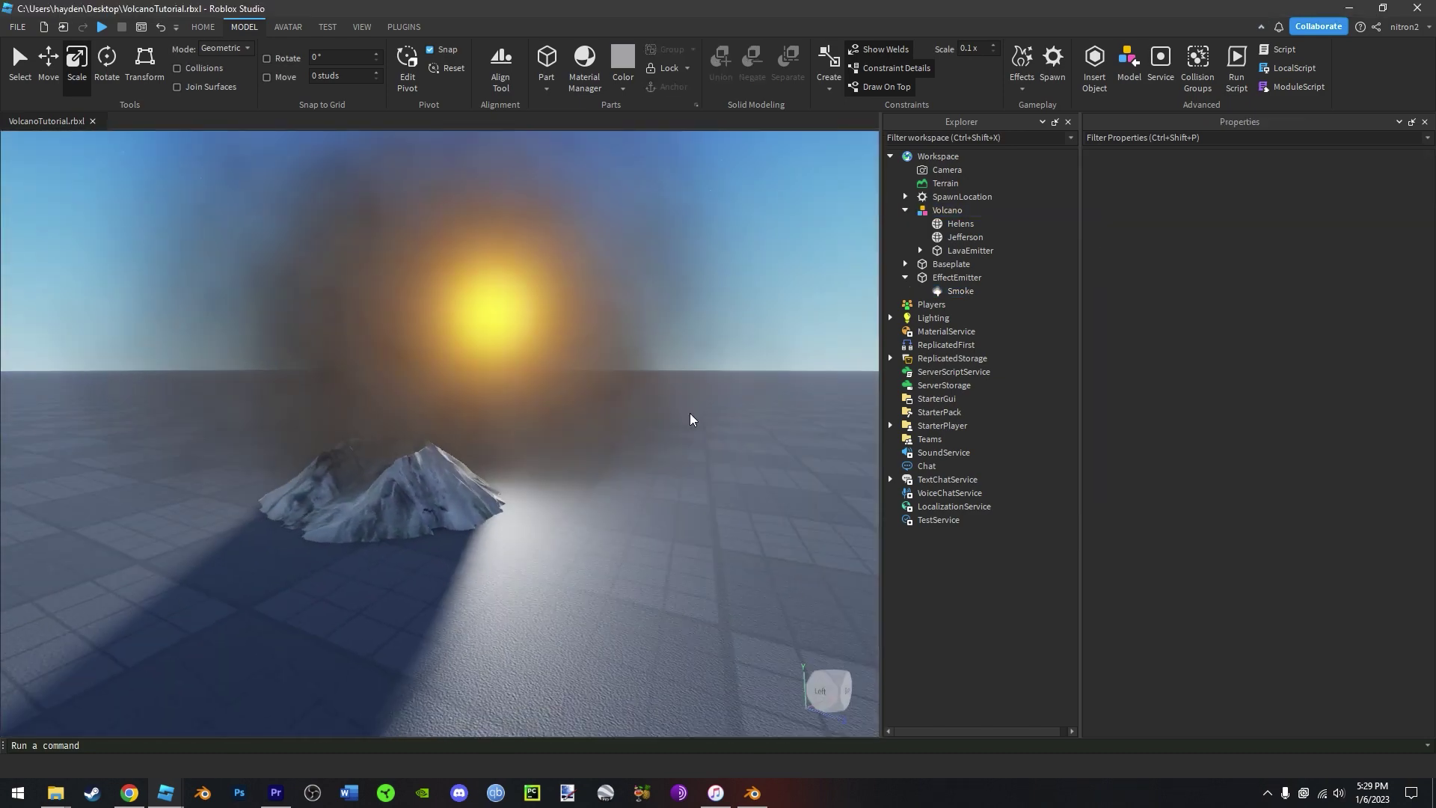
pyautogui.press('w')
pyautogui.press('a')
pyautogui.moveTo(690, 413); pyautogui.dragTo(694, 414, button='right')
pyautogui.moveTo(956, 277); pyautogui.dragTo(947, 210)
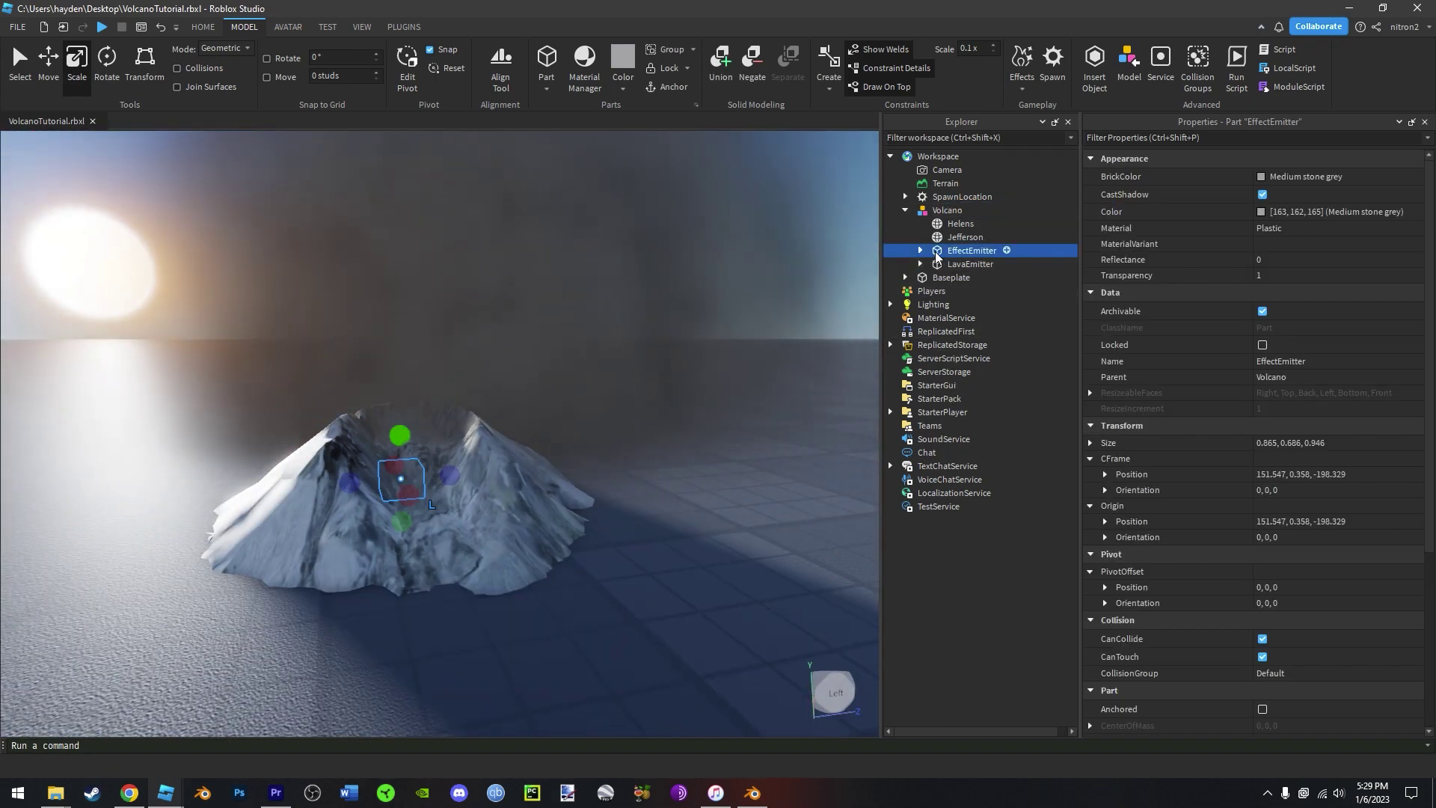
pyautogui.click(920, 251)
# - Insert the prepared Shockwave part into the Workspace
pyautogui.moveTo(823, 277); pyautogui.dragTo(761, 289, button='right')
pyautogui.click(762, 288)
pyautogui.scroll(-1, 761, 288)
pyautogui.moveTo(828, 325); pyautogui.dragTo(830, 341, button='right')
pyautogui.click(938, 156)
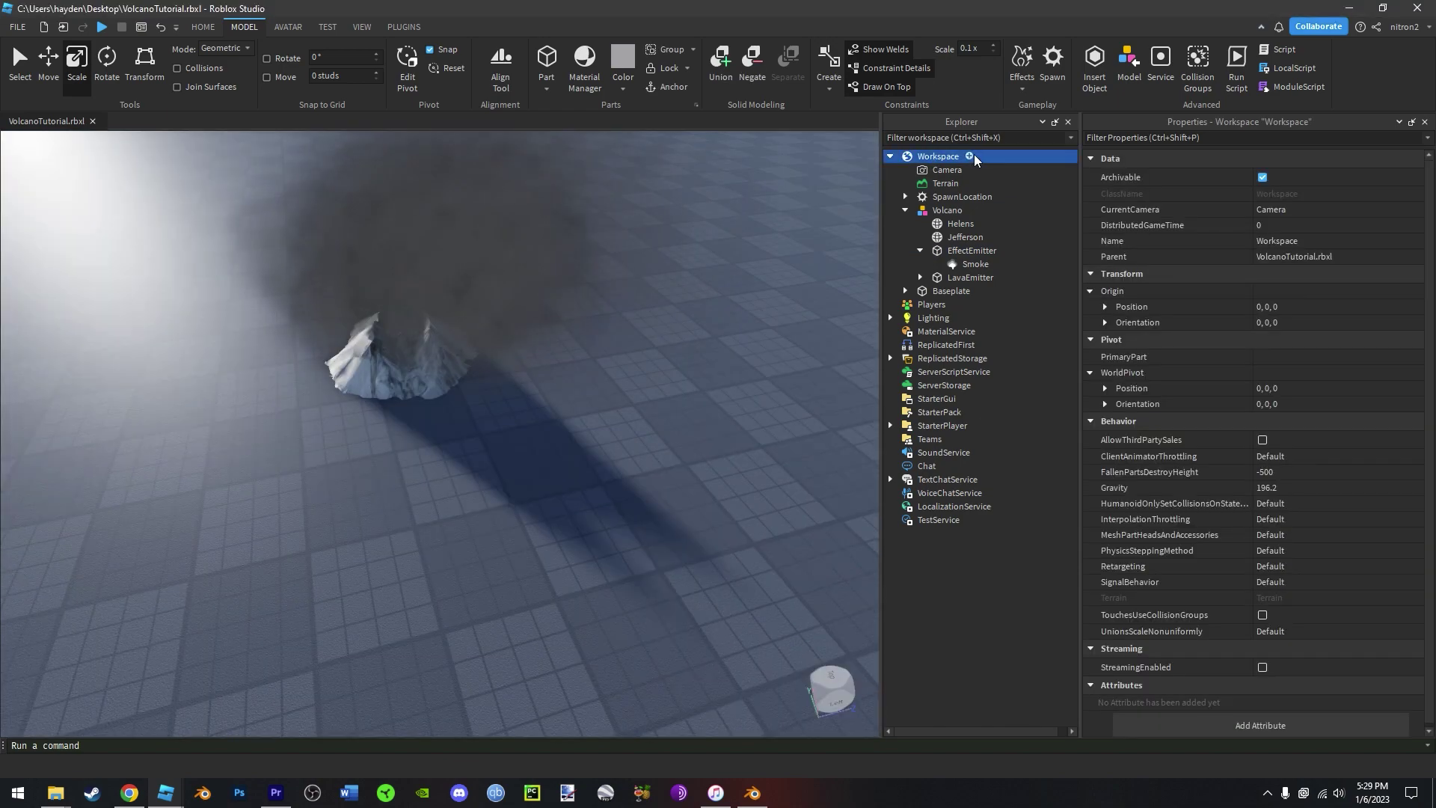
pyautogui.rightClick(904, 160)
pyautogui.click(939, 200)
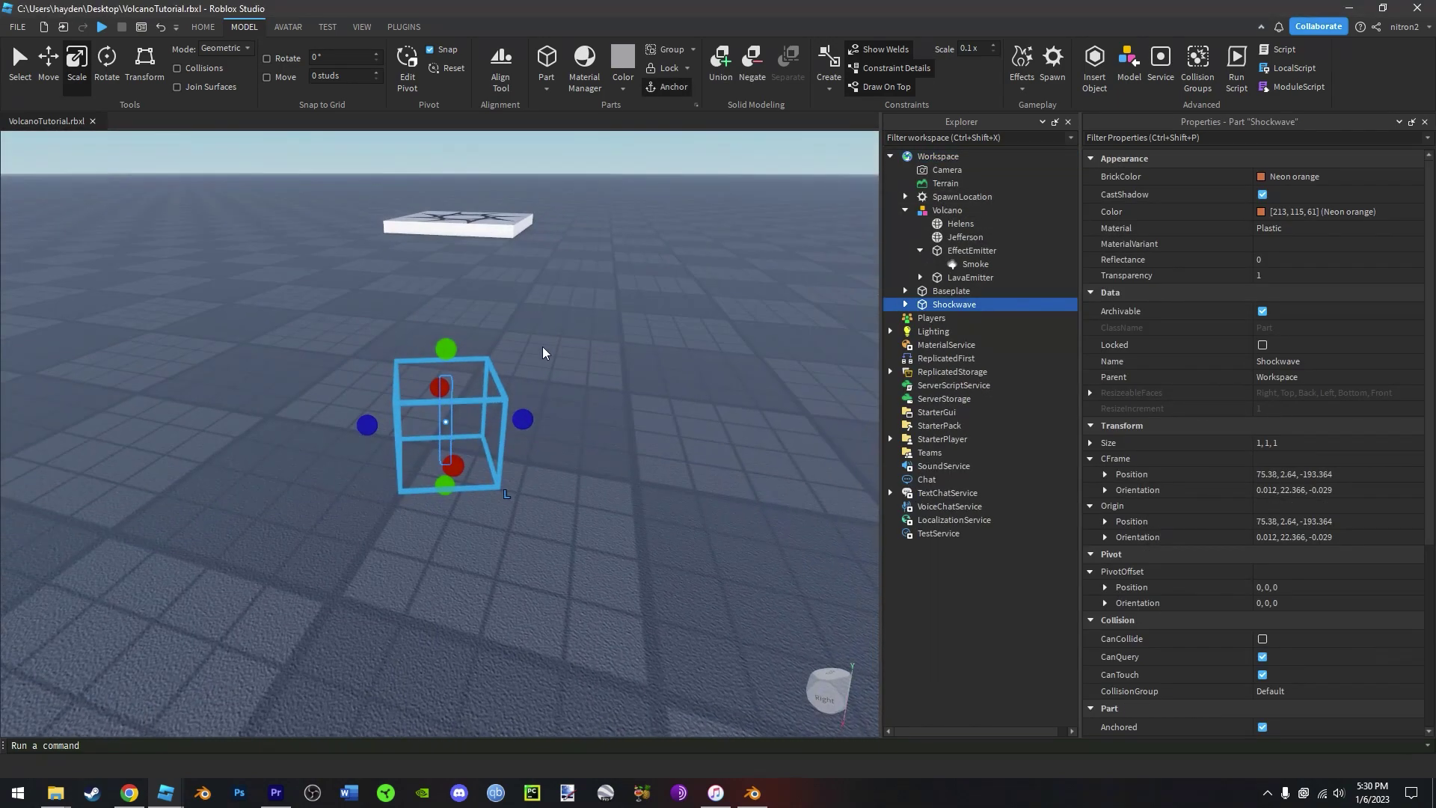
# - Set the X and Z Scale of the Shockwave's Mesh to 10
pyautogui.moveTo(542, 347); pyautogui.dragTo(429, 269, button='right')
pyautogui.scroll(-2, 430, 270)
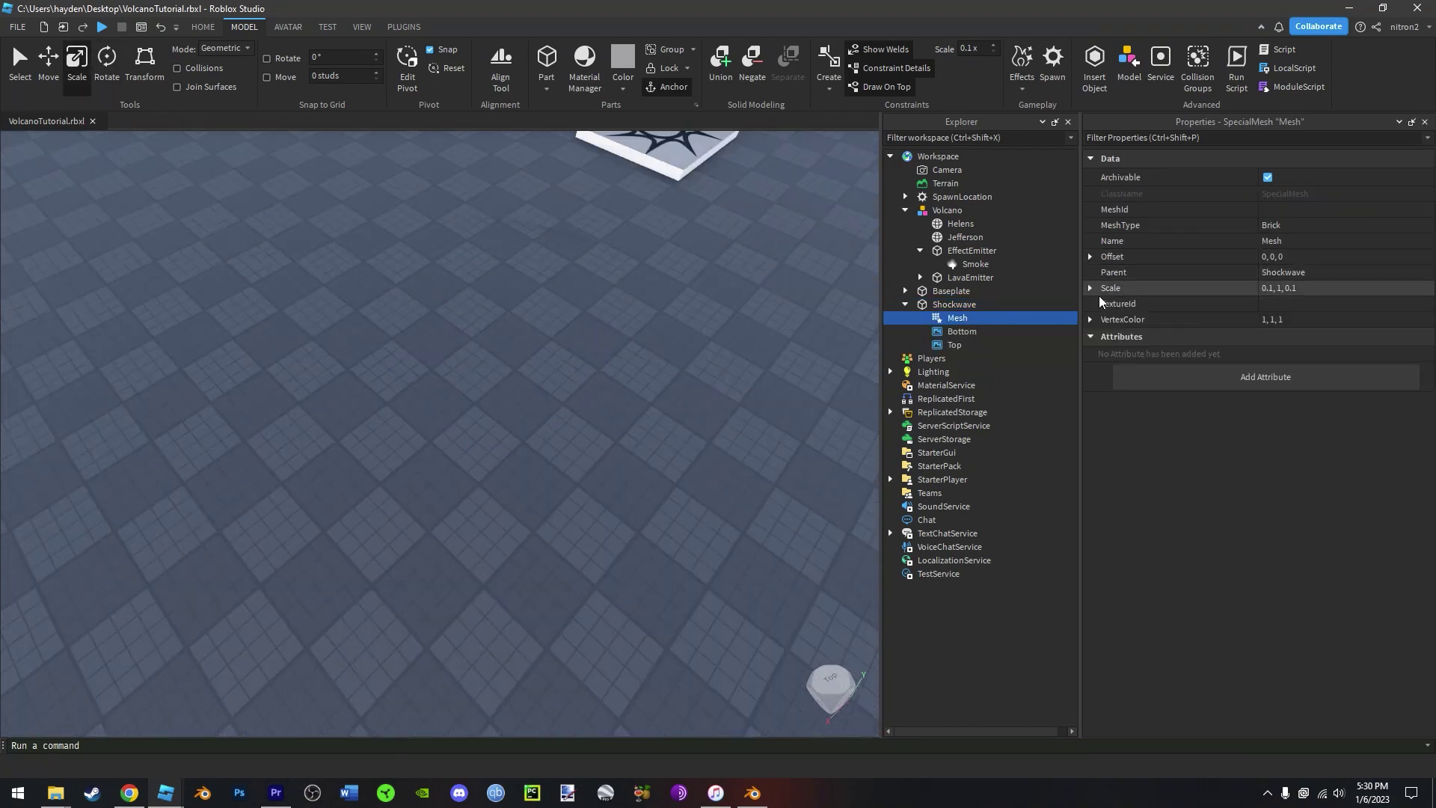
pyautogui.click(1089, 288)
pyautogui.click(1298, 304)
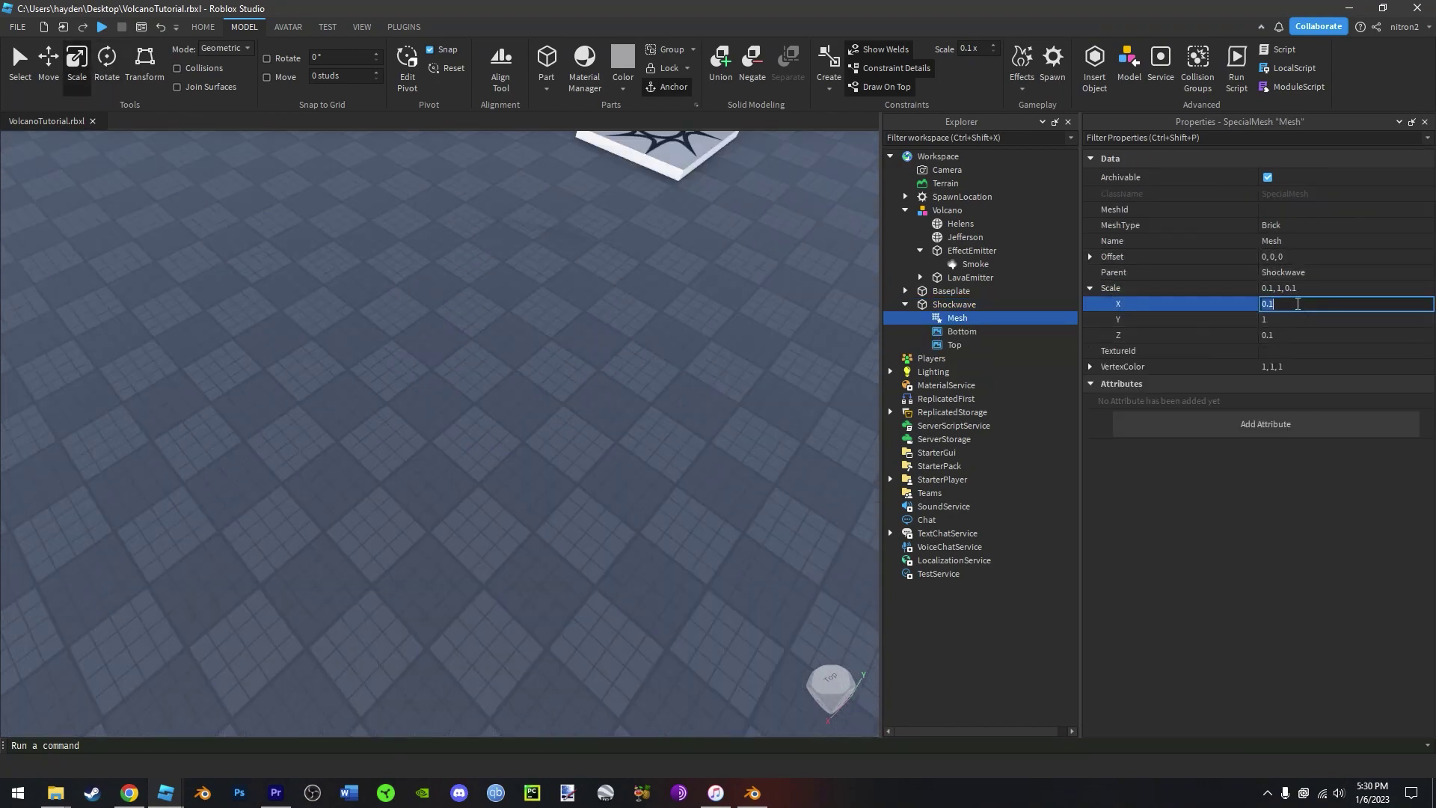
pyautogui.click(1285, 338)
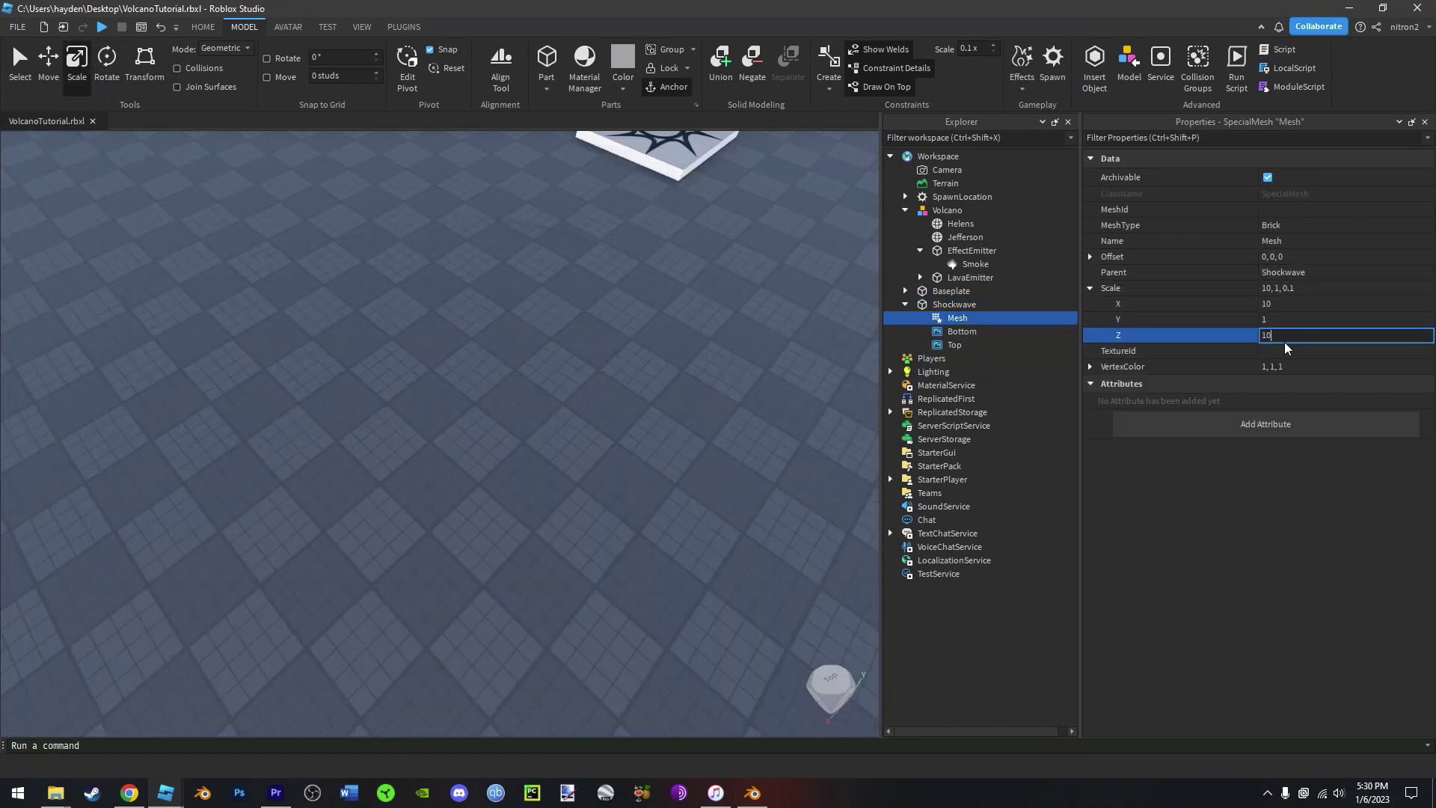
pyautogui.click(953, 304)
# - Set the Transparency of the Shockwave's Bottom and Top decals to 0
pyautogui.click(994, 346)
pyautogui.keyDown('shift'); pyautogui.click(991, 332); pyautogui.keyUp('shift')
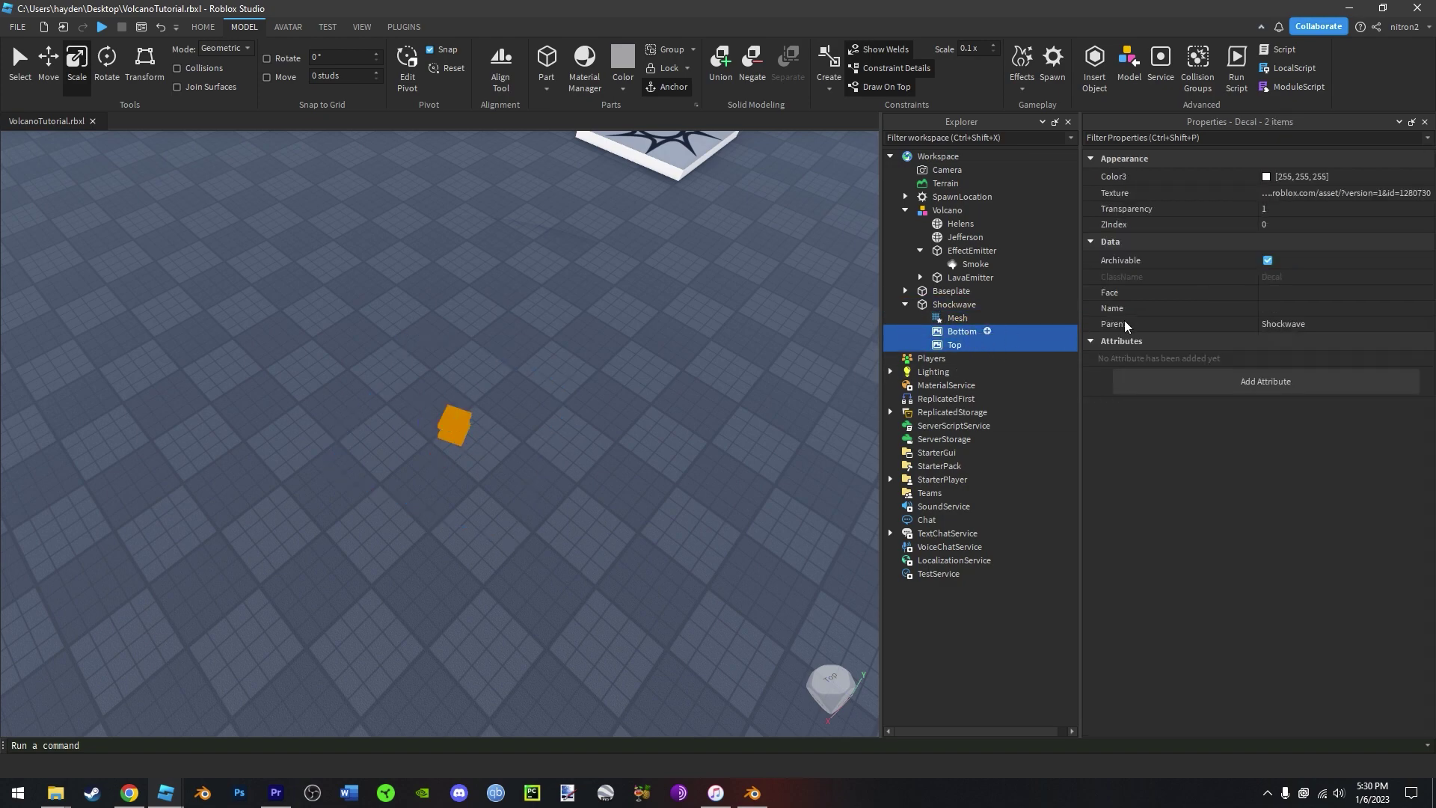
pyautogui.press('Return')
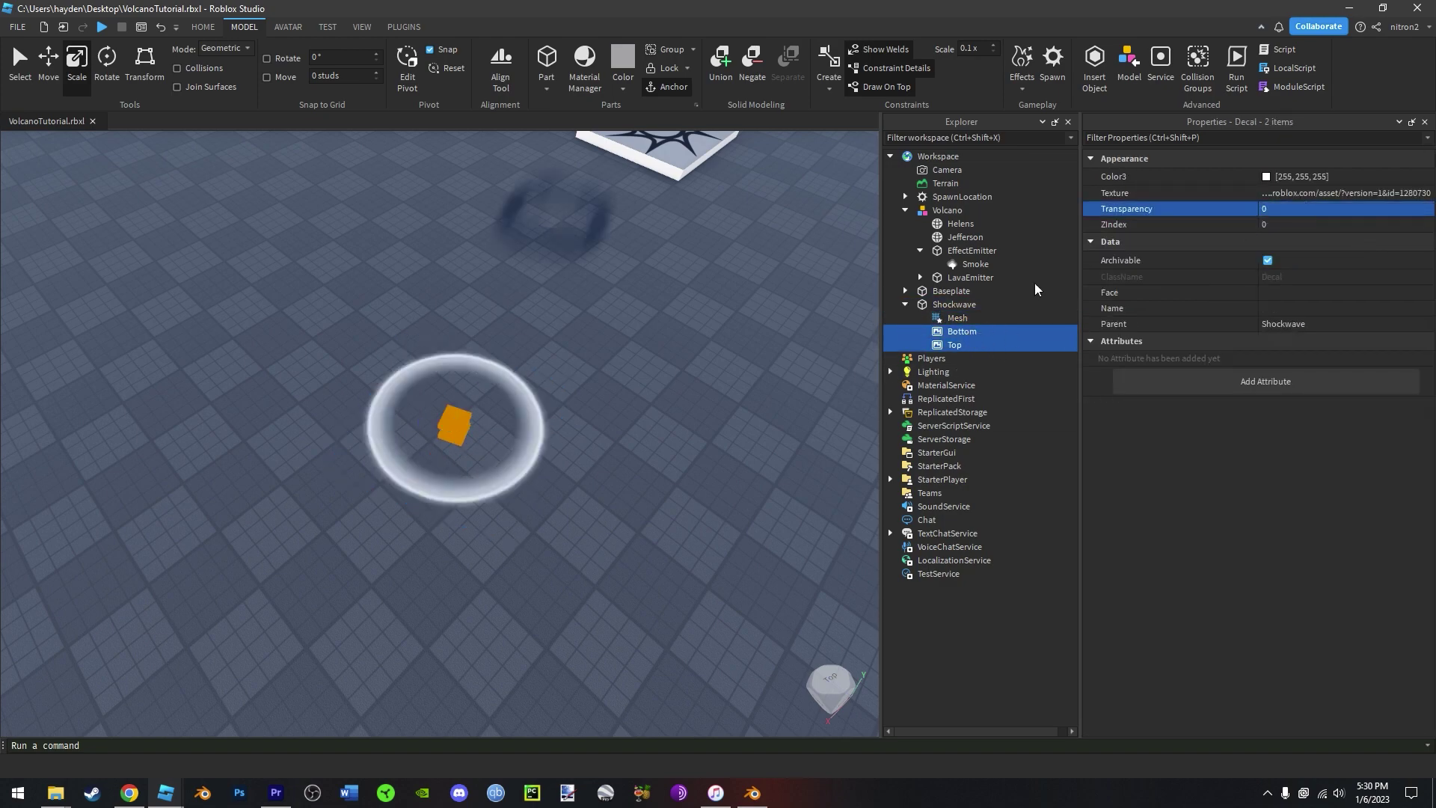
# - Examine the shockwave ring from several angles
pyautogui.click(641, 391)
pyautogui.scroll(5, 641, 391)
pyautogui.moveTo(641, 391); pyautogui.dragTo(641, 391, button='right')
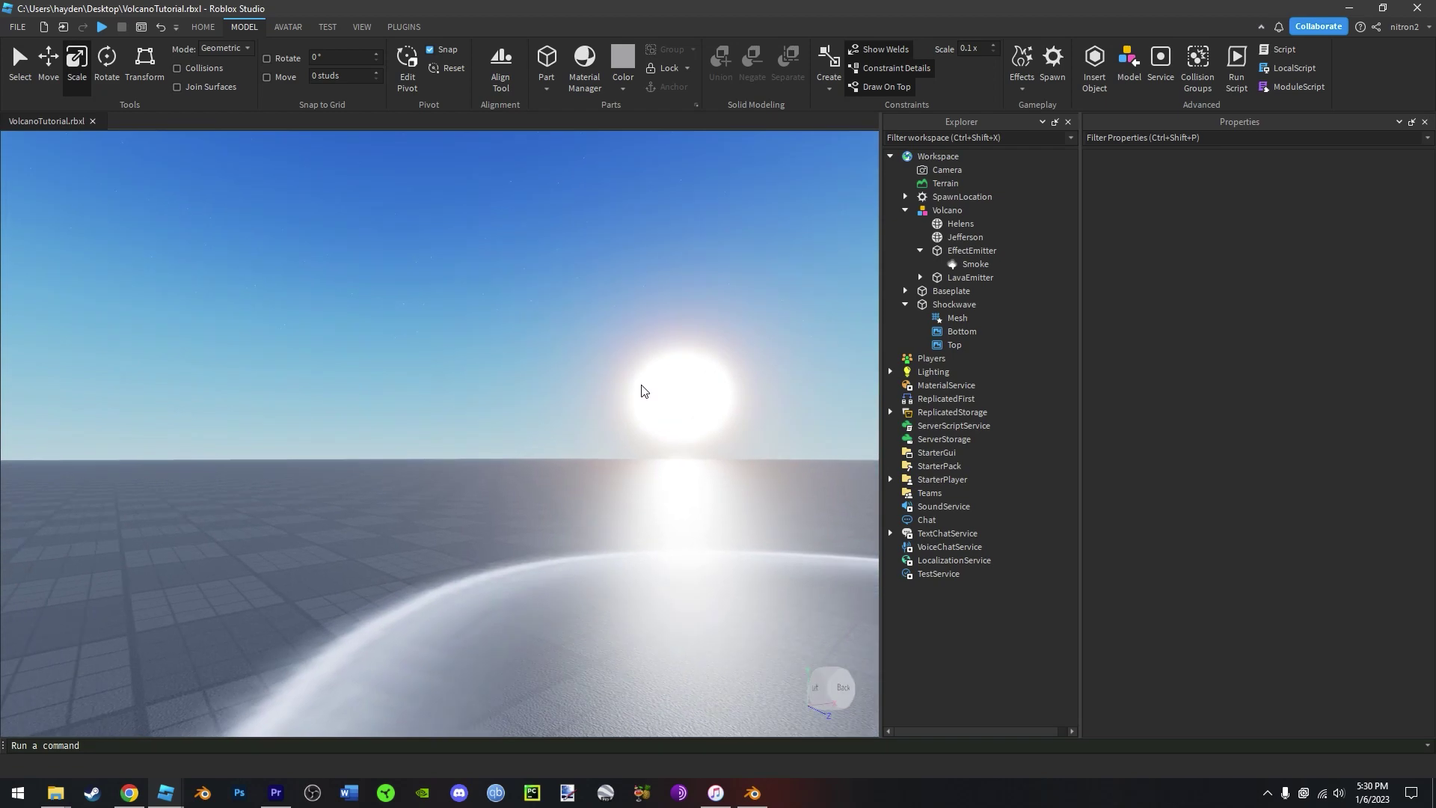
pyautogui.scroll(-5, 641, 391)
pyautogui.scroll(3, 641, 391)
pyautogui.moveTo(824, 333); pyautogui.dragTo(824, 334, button='right')
pyautogui.click(630, 383)
# - Level the Shockwave part to zero rotation and place it beside the volcano at about 149.975, -0.083, -207.158
pyautogui.click(929, 304)
pyautogui.moveTo(495, 370); pyautogui.dragTo(495, 369, button='right')
pyautogui.scroll(-4, 495, 369)
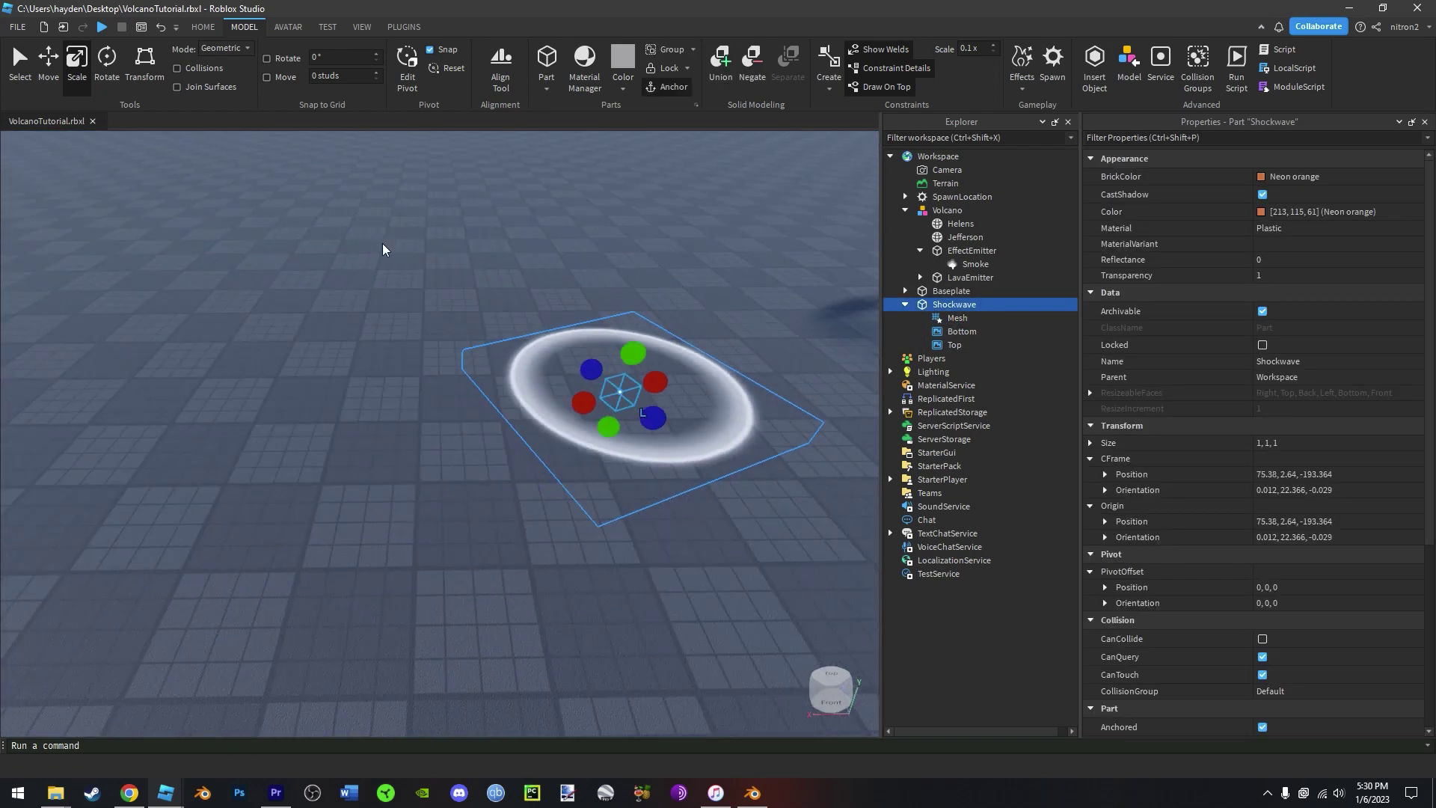
pyautogui.click(93, 80)
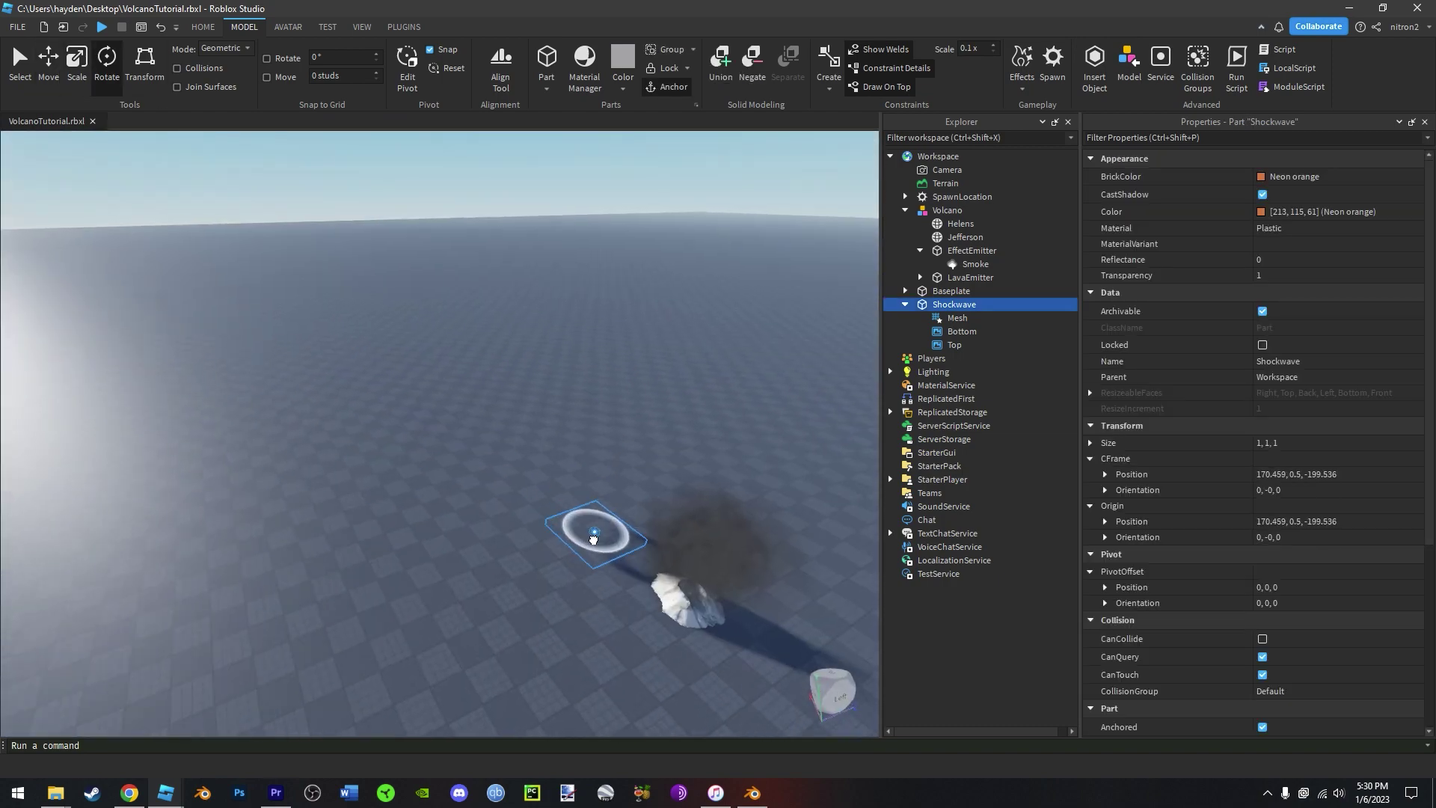
pyautogui.moveTo(593, 539); pyautogui.dragTo(594, 539, button='right')
pyautogui.moveTo(594, 539); pyautogui.dragTo(299, 658)
pyautogui.moveTo(215, 302); pyautogui.dragTo(215, 302, button='right')
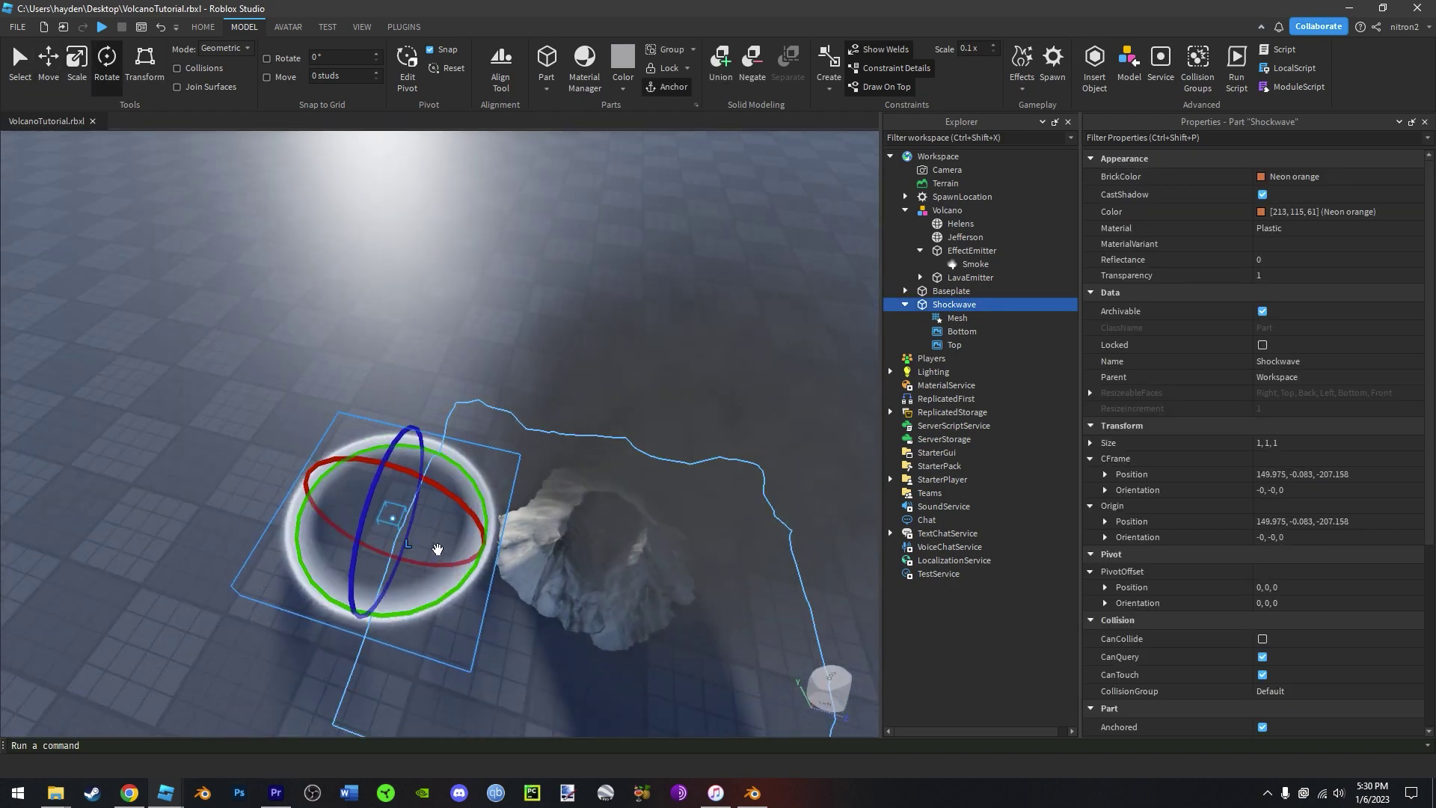
# - Move the Shockwave part in front of the volcano to about 138.288, -0.083, -197.815
pyautogui.click(48, 63)
pyautogui.scroll(3, 424, 434)
pyautogui.moveTo(612, 441); pyautogui.dragTo(636, 436)
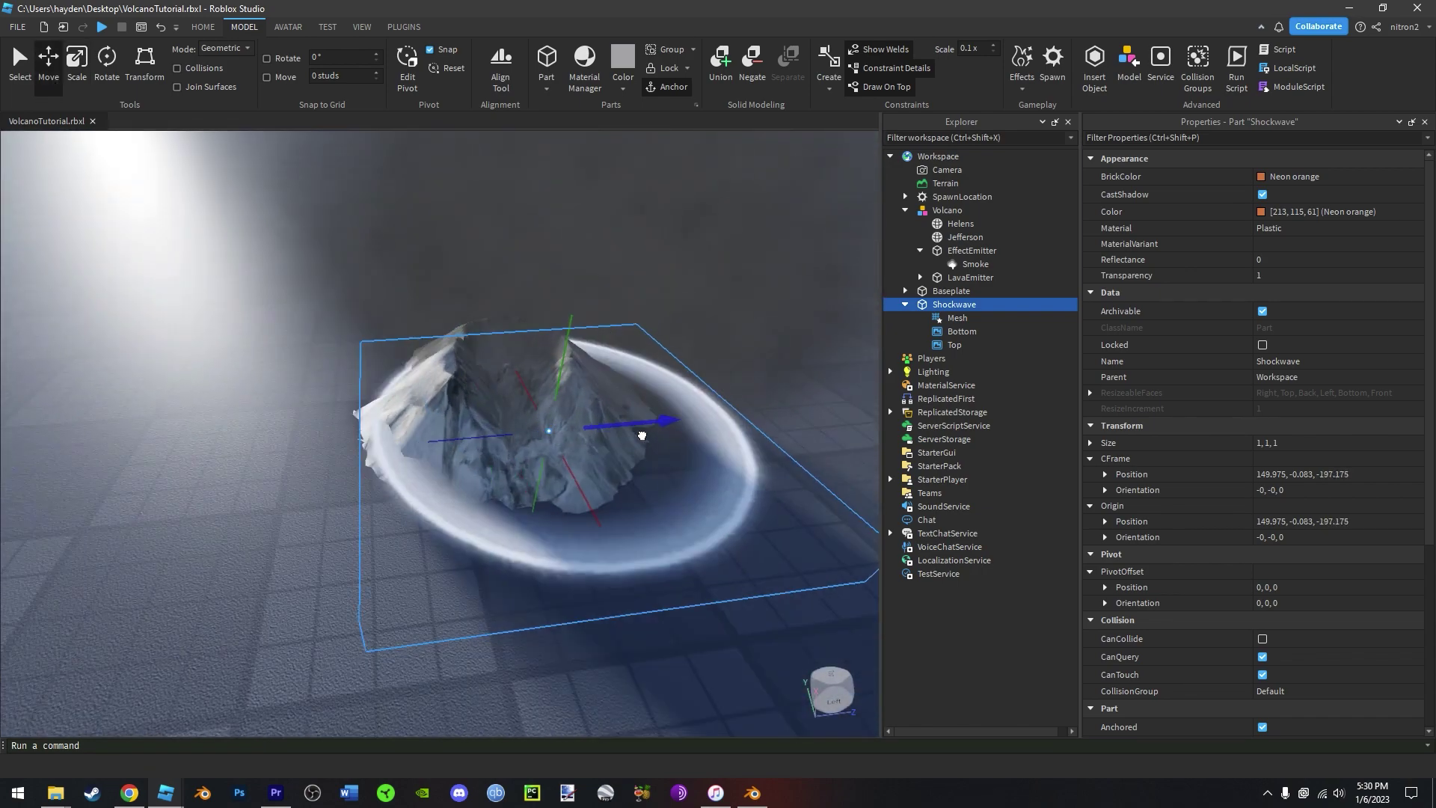
pyautogui.moveTo(557, 471); pyautogui.dragTo(598, 619)
# - Examine the underside of the shockwave ring and the Bottom decal's Texture value
pyautogui.scroll(-3, 599, 619)
pyautogui.scroll(5, 586, 612)
pyautogui.moveTo(586, 613); pyautogui.dragTo(586, 614, button='right')
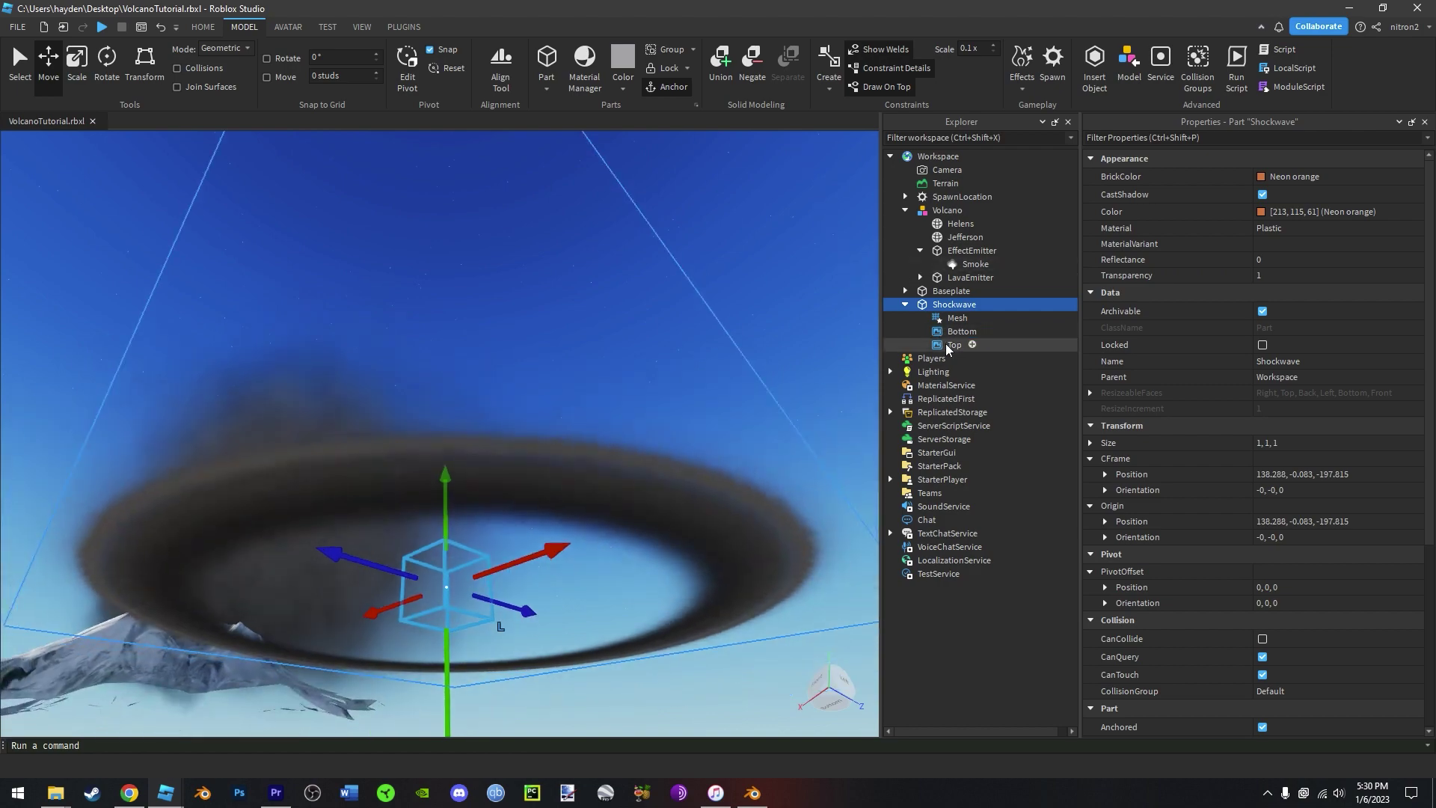
pyautogui.click(962, 331)
pyautogui.scroll(3, 505, 360)
pyautogui.moveTo(504, 361); pyautogui.dragTo(505, 360, button='right')
pyautogui.scroll(-5, 505, 361)
pyautogui.click(1342, 193)
pyautogui.moveTo(612, 305); pyautogui.dragTo(598, 315, button='right')
pyautogui.click(611, 304)
# - Move the Shockwave part along its X axis back around the volcano
pyautogui.click(954, 304)
pyautogui.scroll(3, 598, 315)
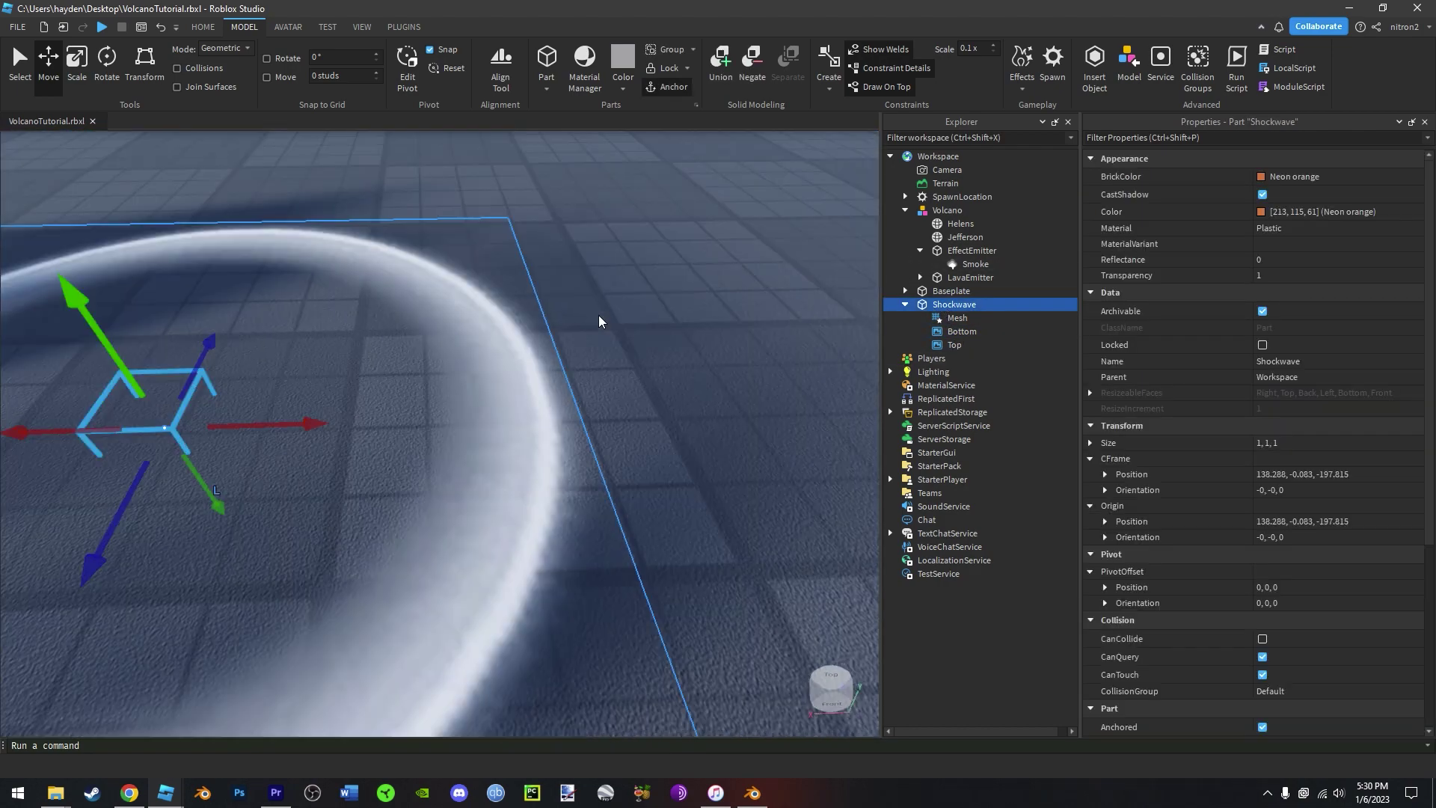
pyautogui.scroll(-4, 598, 322)
pyautogui.moveTo(593, 419); pyautogui.dragTo(453, 449)
# - Nudge the Shockwave part along its Z axis to centre the ring on the volcano at about 151.553, -0.083, -198.156
pyautogui.moveTo(537, 454); pyautogui.dragTo(628, 336, button='right')
pyautogui.scroll(-4, 631, 327)
pyautogui.click(631, 326)
pyautogui.scroll(3, 628, 335)
pyautogui.scroll(-3, 625, 336)
pyautogui.scroll(-1, 628, 336)
pyautogui.click(966, 344)
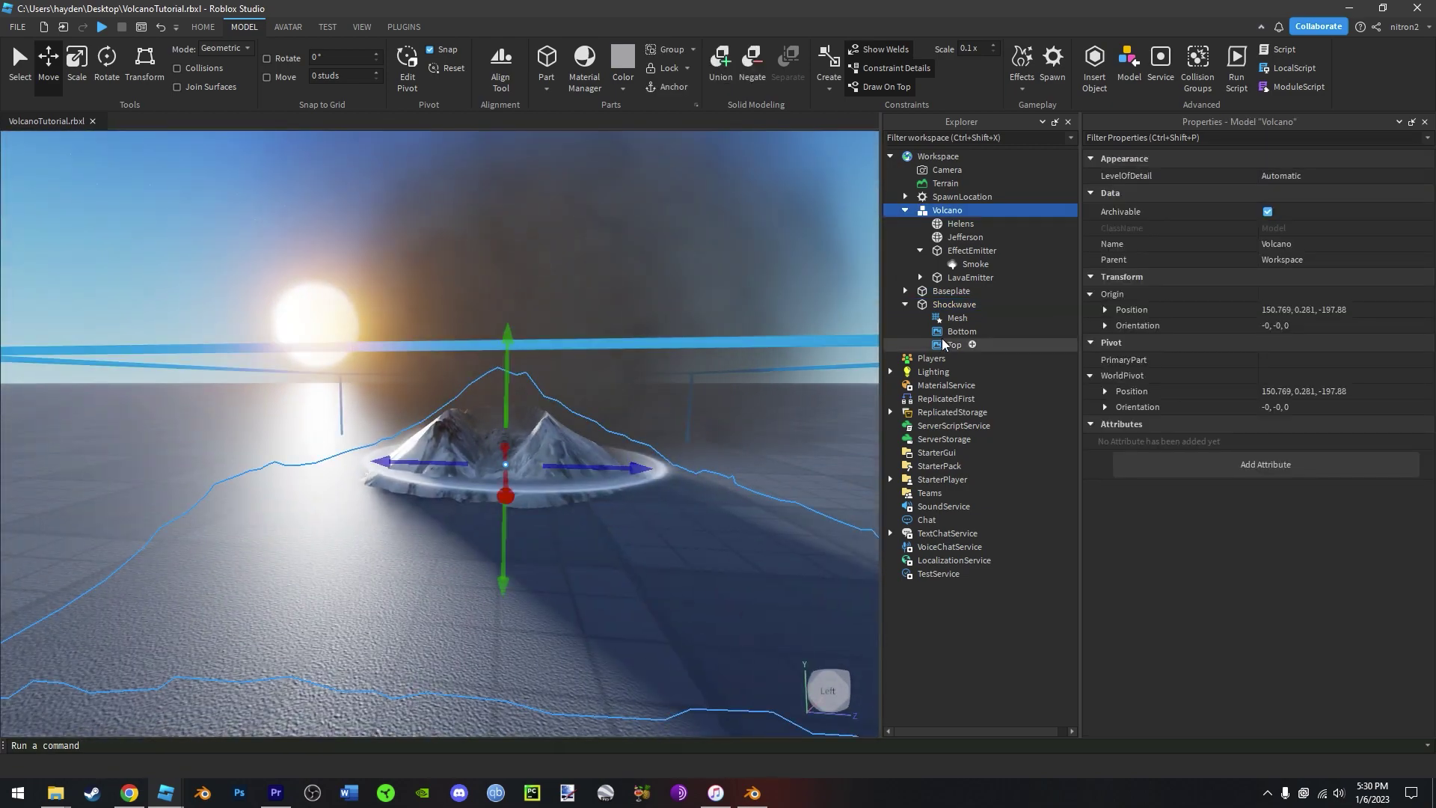
pyautogui.click(969, 318)
pyautogui.click(970, 306)
pyautogui.moveTo(639, 472); pyautogui.dragTo(629, 472)
pyautogui.click(741, 410)
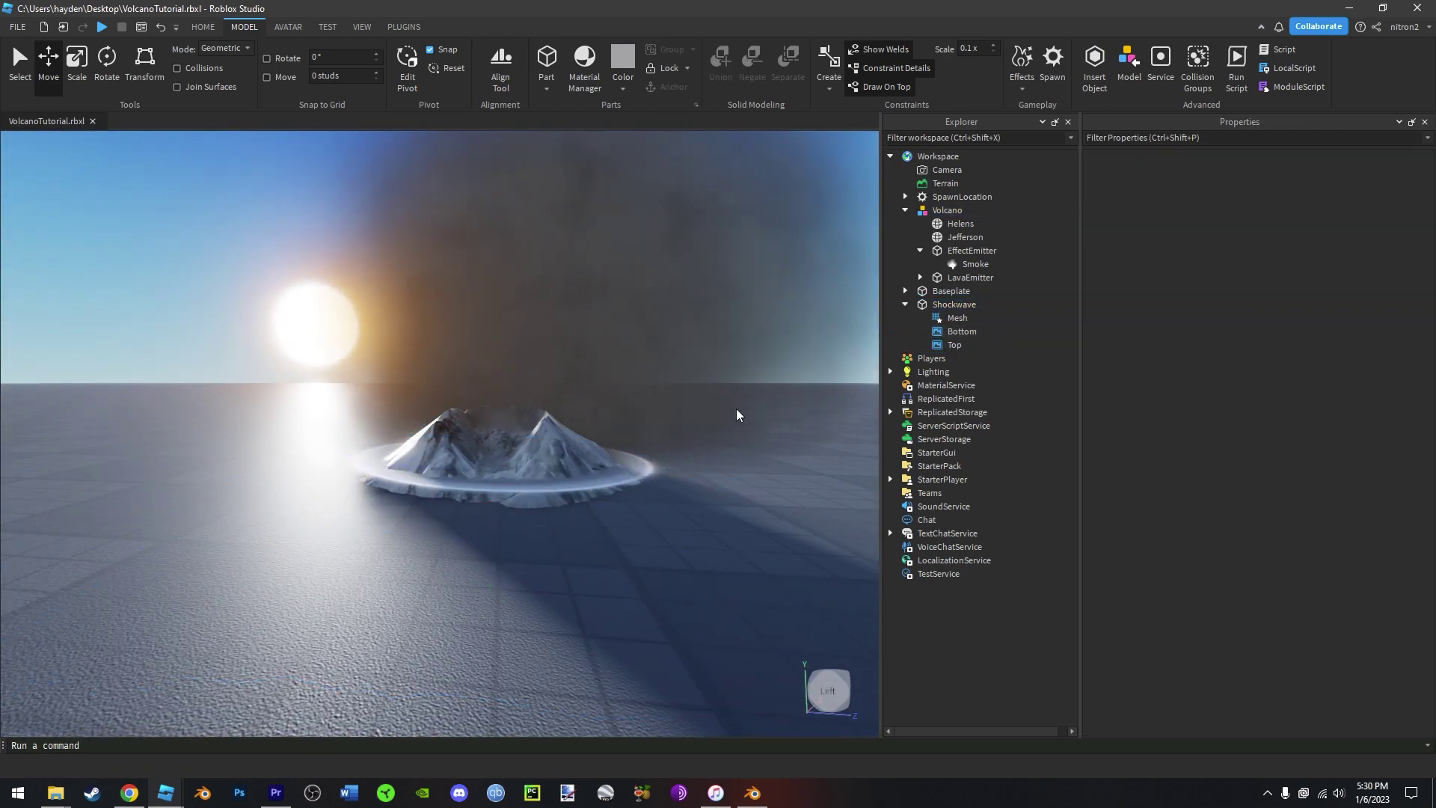
# - Move the Shockwave part into the Volcano model in the object hierarchy
pyautogui.moveTo(740, 410); pyautogui.dragTo(738, 409, button='right')
pyautogui.scroll(-3, 739, 409)
pyautogui.moveTo(936, 308); pyautogui.dragTo(955, 218)
# - Add a folder to the Volcano model and rename it Effects
pyautogui.click(949, 210)
pyautogui.click(972, 209)
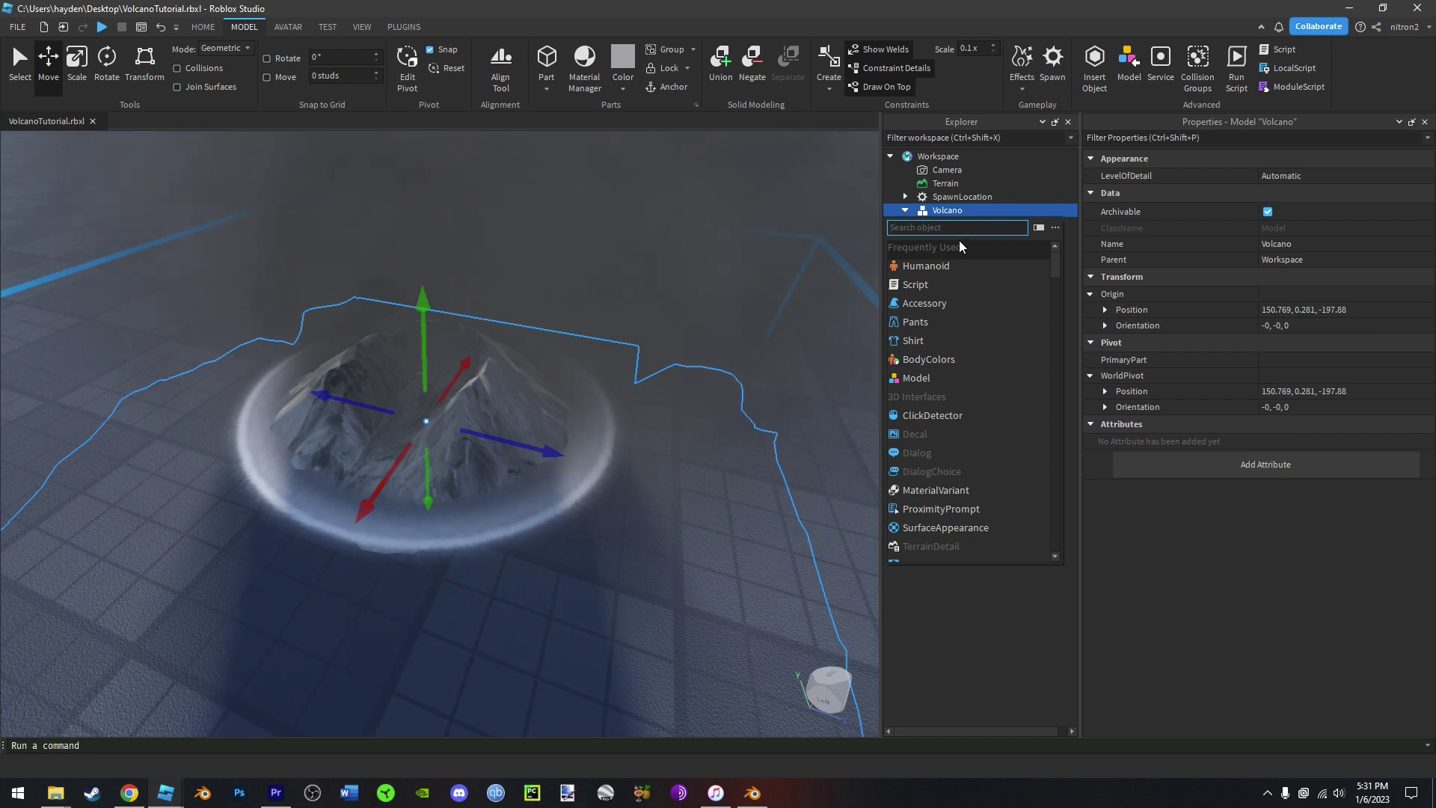
pyautogui.write('folder')
pyautogui.click(958, 240)
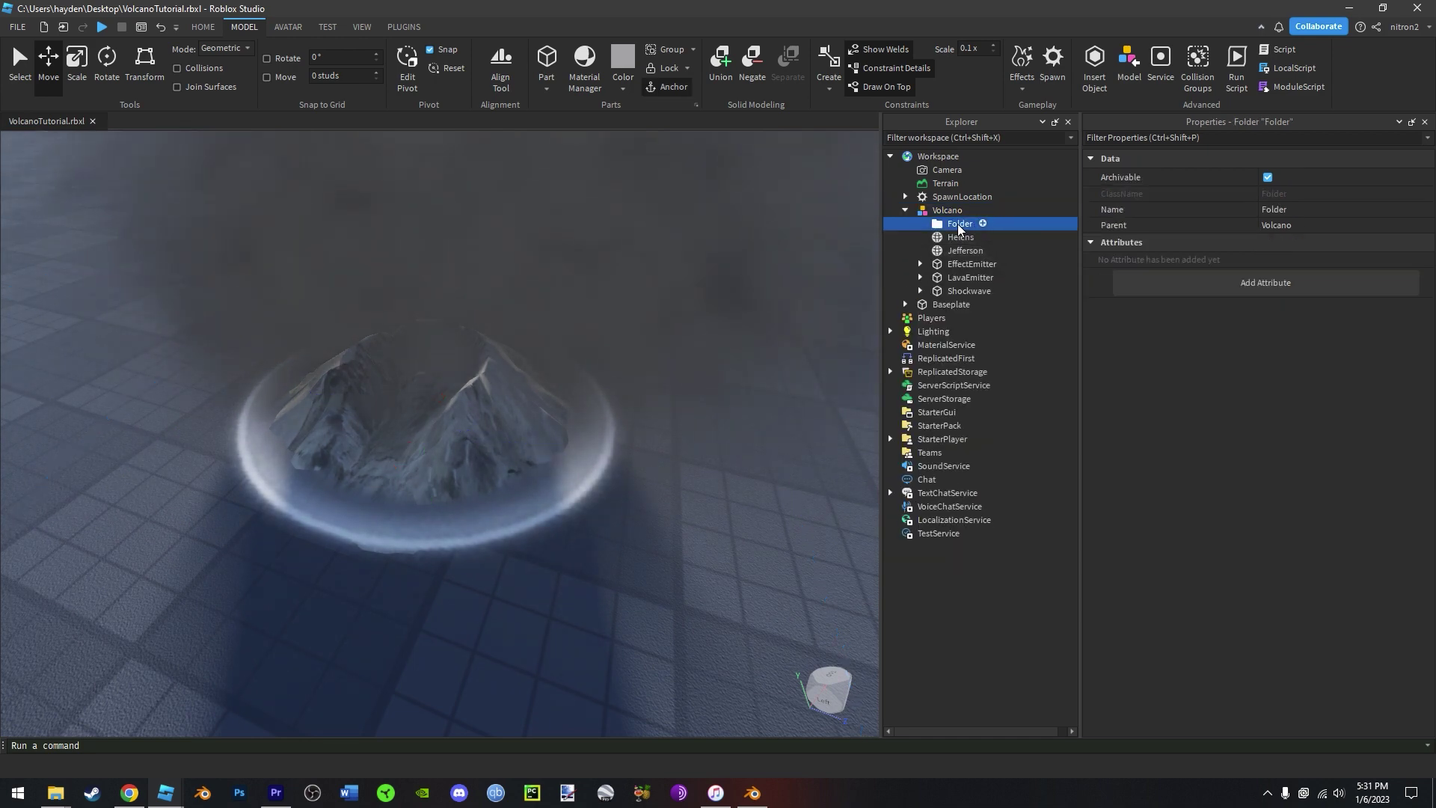
pyautogui.press('F2')
pyautogui.write('Effects')
pyautogui.press('Return')
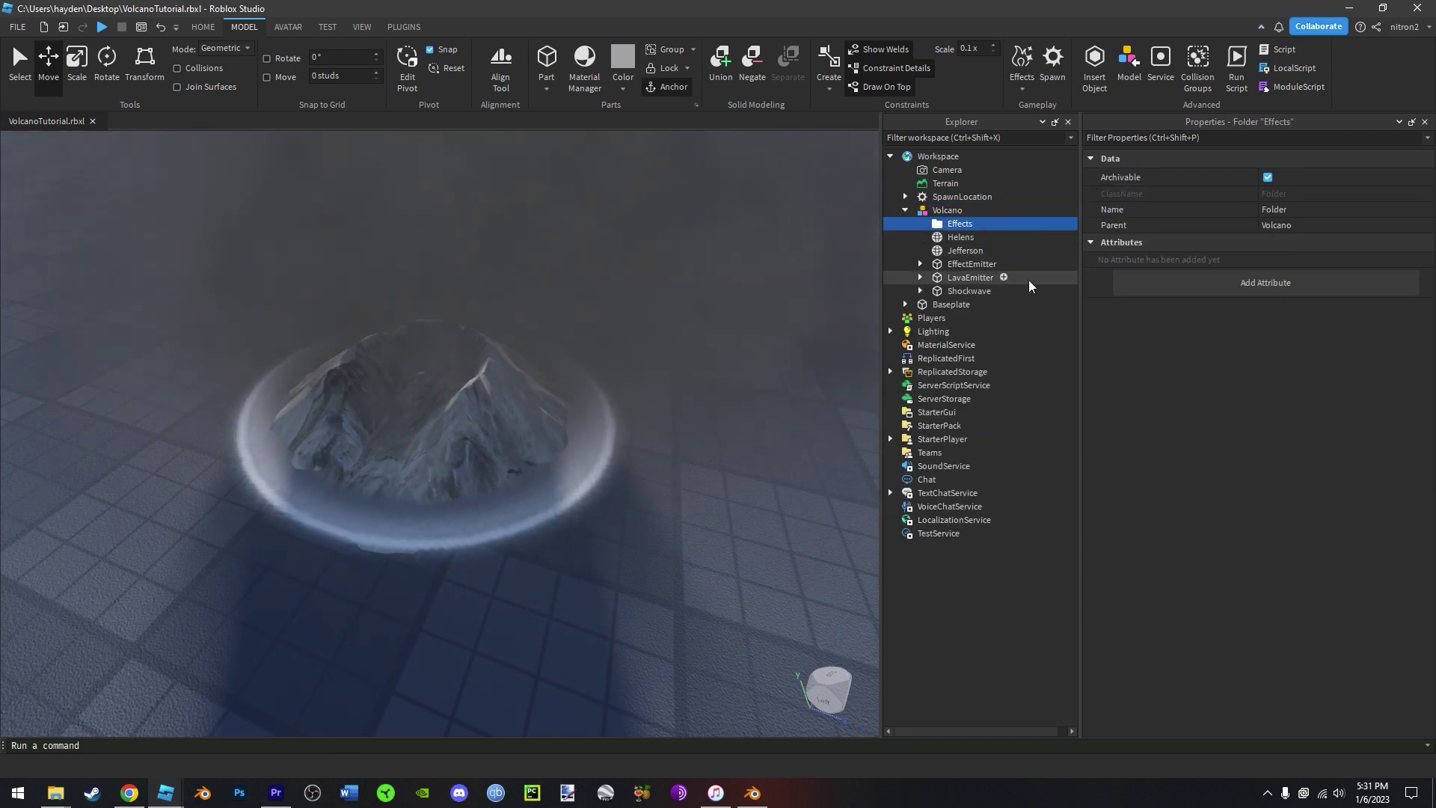
# - Move the Shockwave part and the EffectEmitter's Smoke into the Effects folder
pyautogui.click(946, 254)
pyautogui.click(954, 277)
pyautogui.click(955, 289)
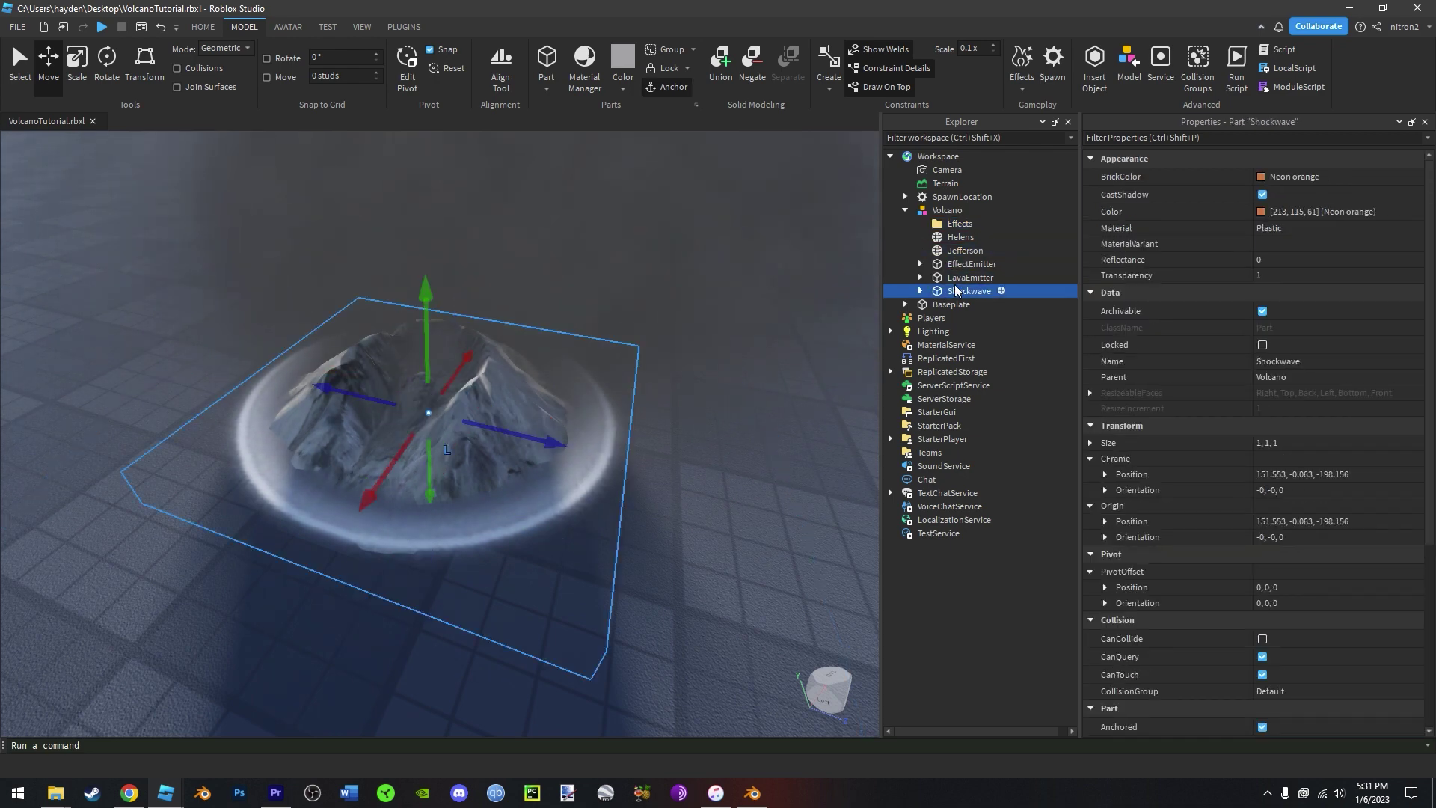
pyautogui.moveTo(972, 215); pyautogui.dragTo(968, 224)
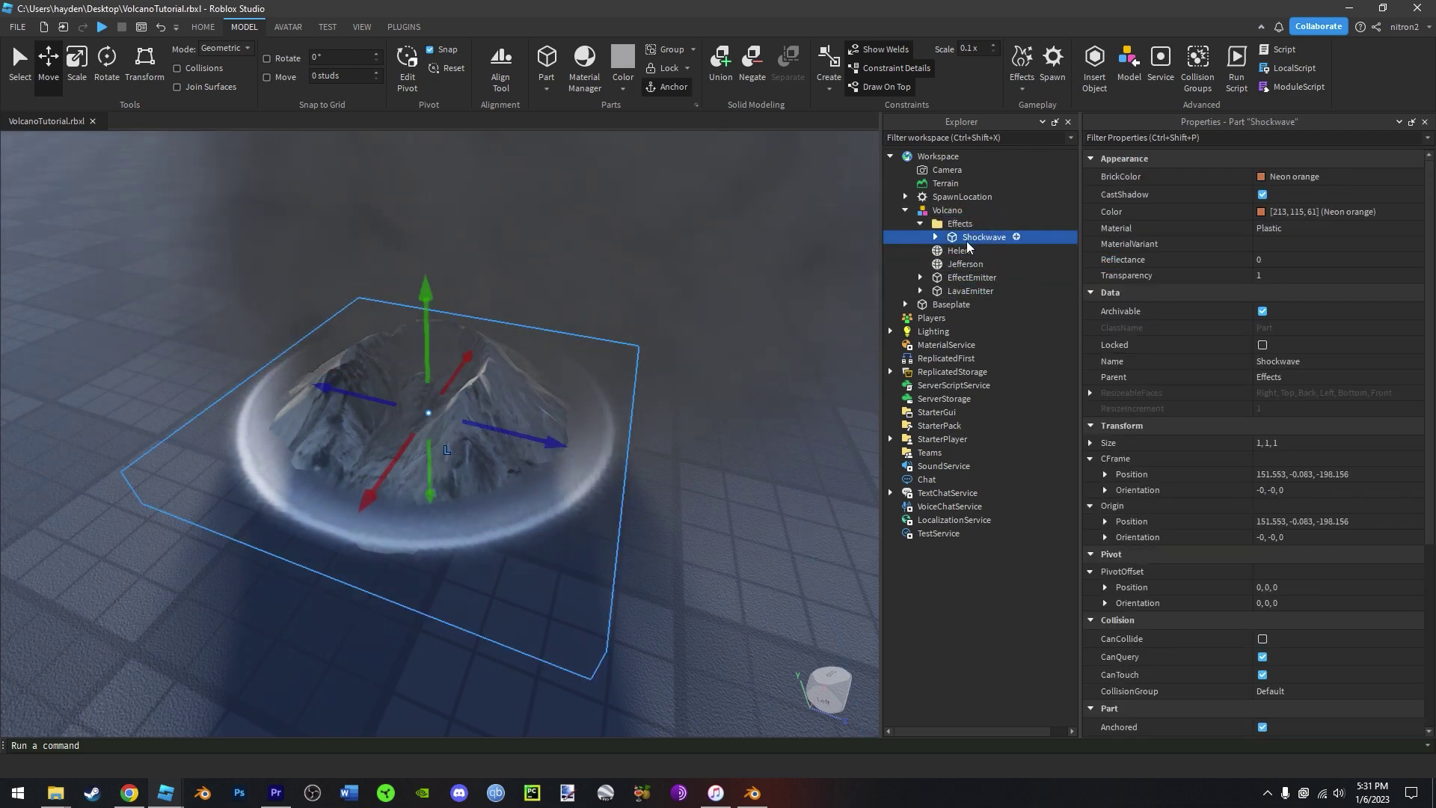
pyautogui.click(920, 278)
pyautogui.moveTo(953, 295); pyautogui.dragTo(957, 228)
pyautogui.click(919, 304)
# - Set the Transparency of the Shockwave's Bottom and Top decals to 1
pyautogui.click(751, 357)
pyautogui.moveTo(751, 357); pyautogui.dragTo(751, 358, button='right')
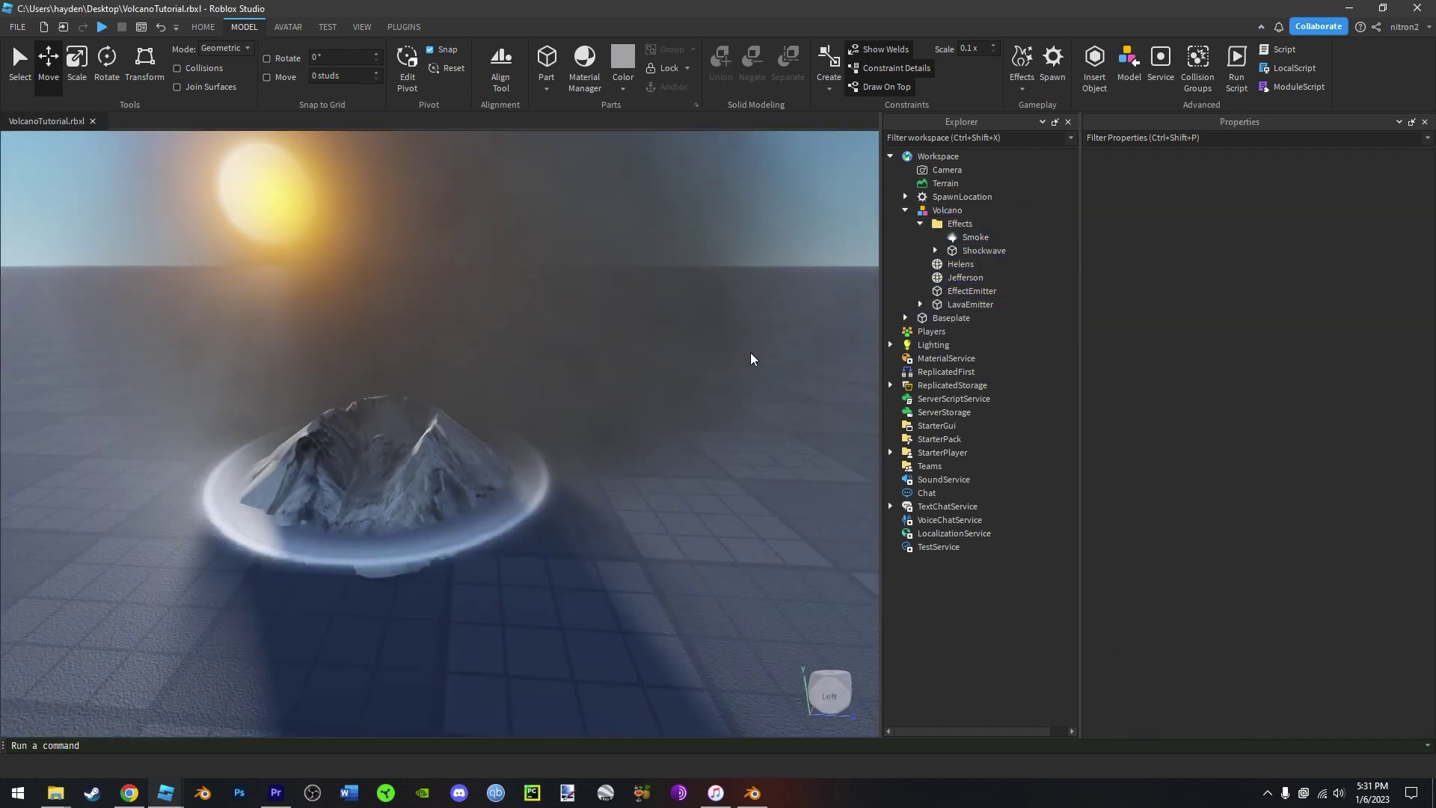
pyautogui.scroll(2, 751, 357)
pyautogui.click(983, 250)
pyautogui.click(934, 251)
pyautogui.click(991, 278)
pyautogui.keyDown('shift'); pyautogui.click(984, 291); pyautogui.keyUp('shift')
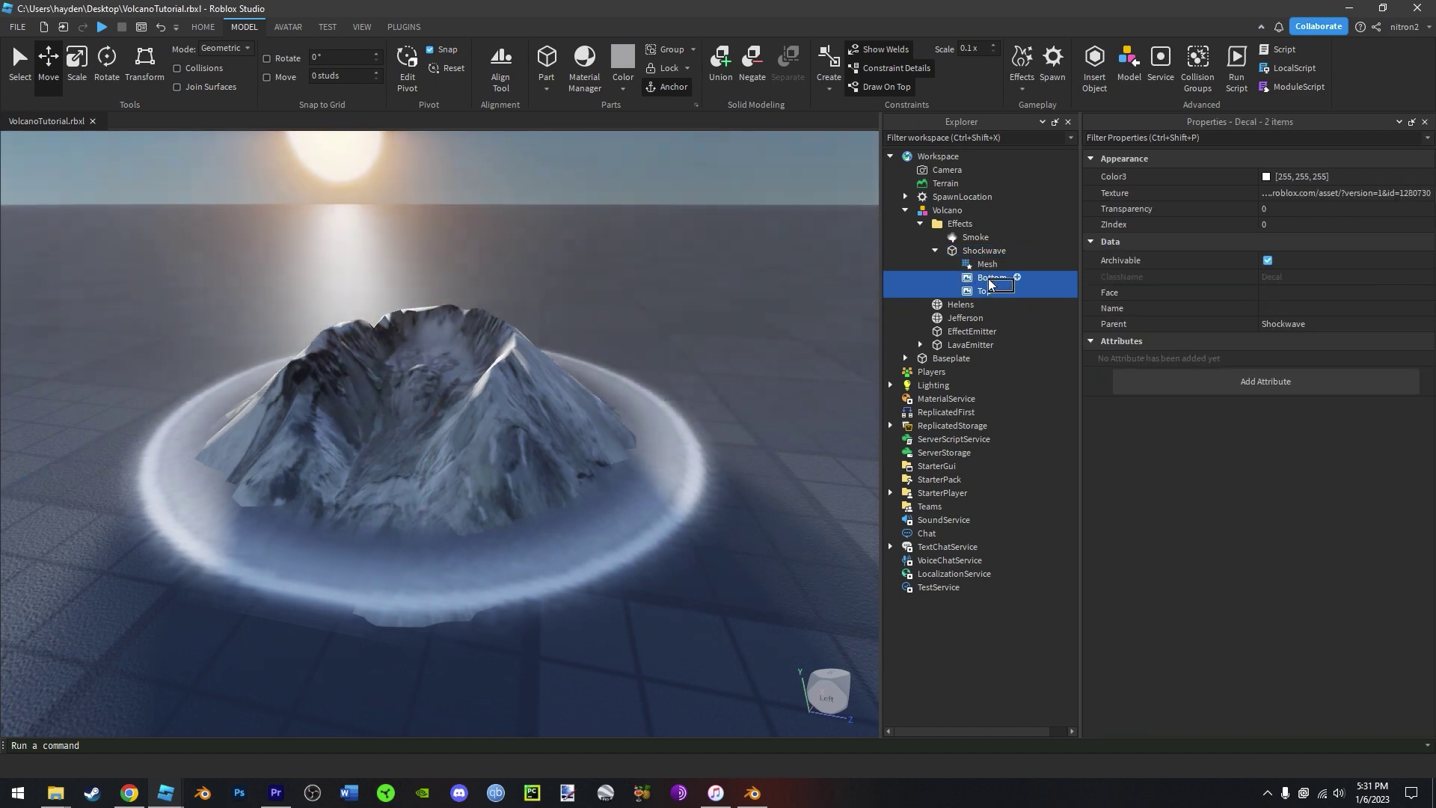
pyautogui.click(1304, 224)
pyautogui.click(1304, 209)
pyautogui.write('1')
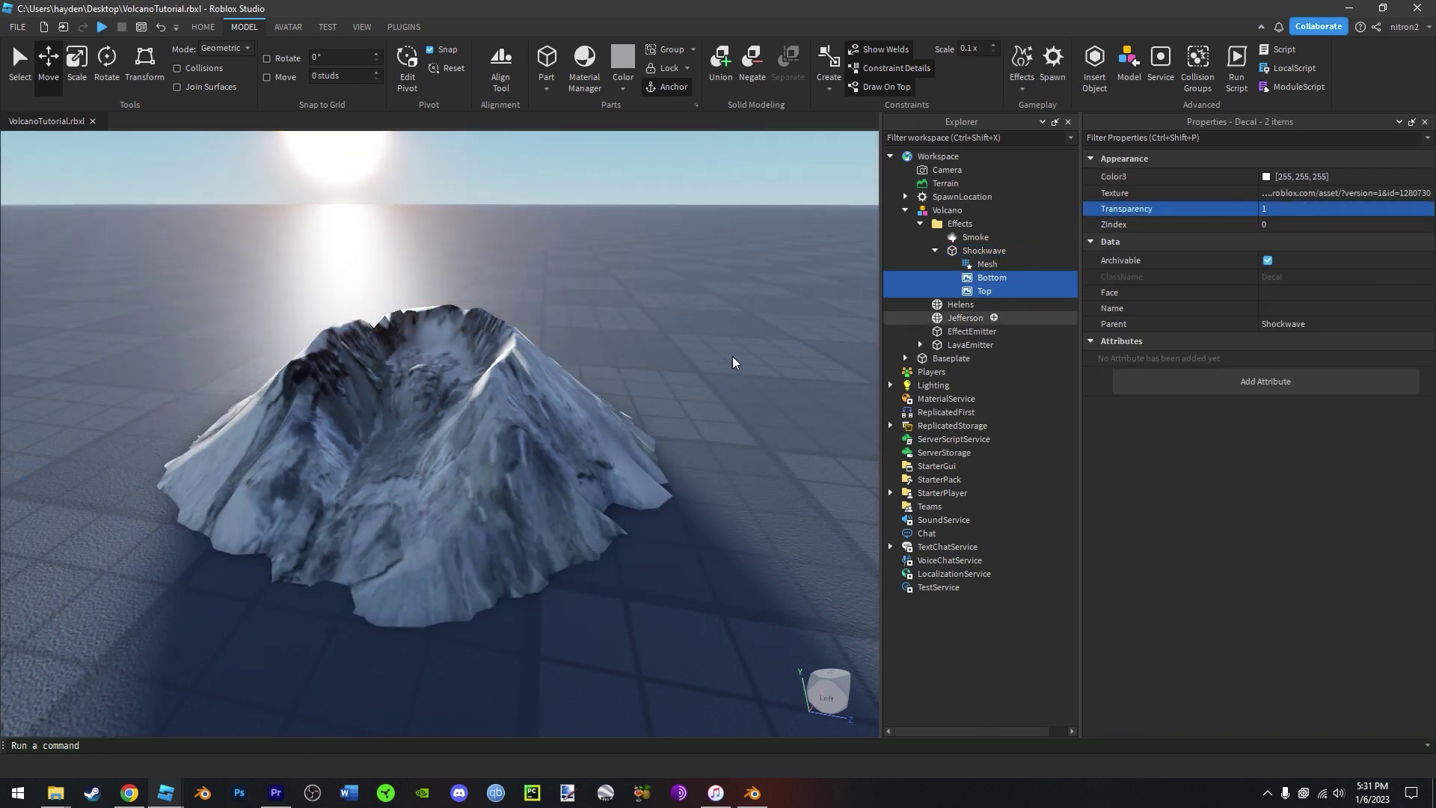
# - Add a Sound object to the EffectEmitter part
pyautogui.click(714, 366)
pyautogui.moveTo(714, 366); pyautogui.dragTo(714, 364, button='right')
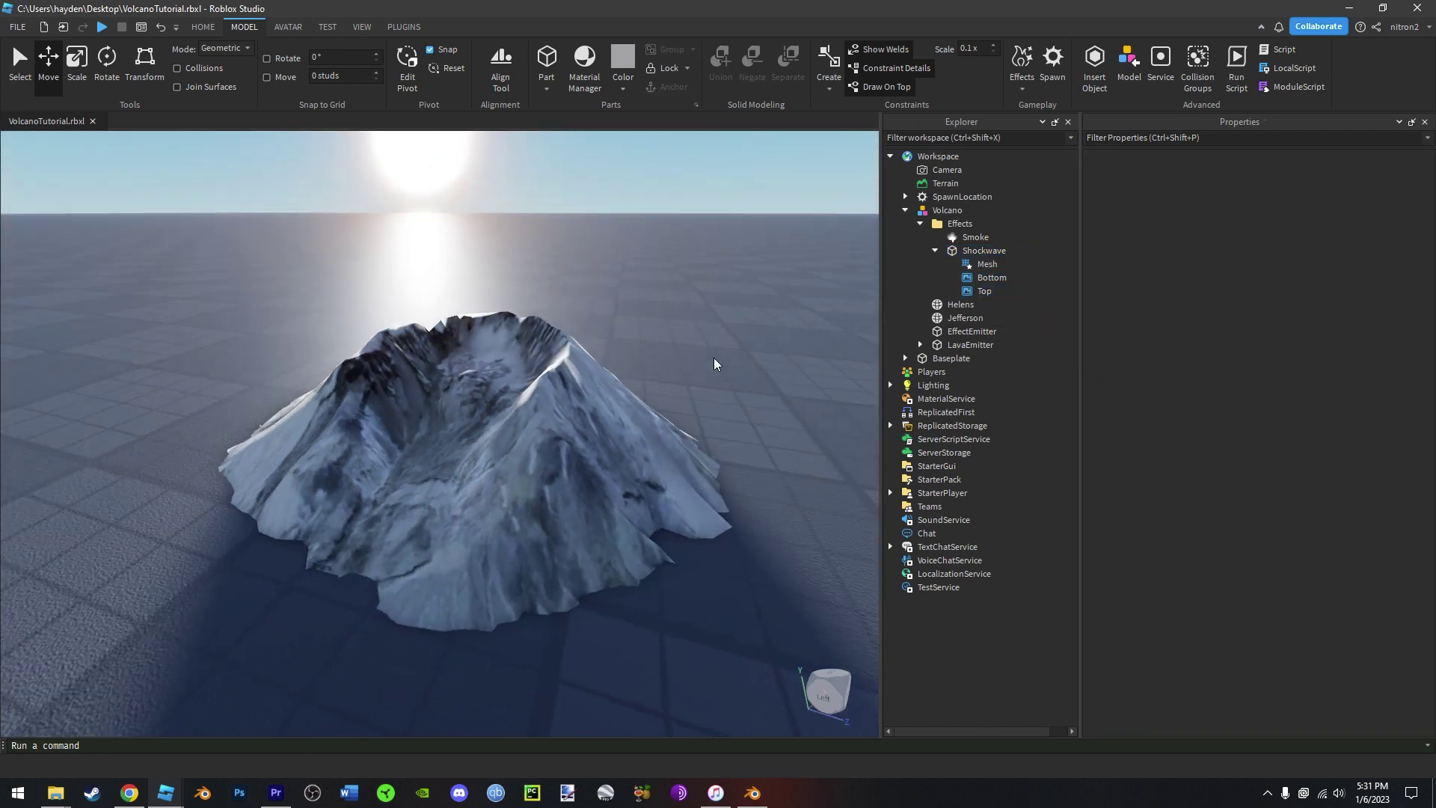
pyautogui.click(935, 252)
pyautogui.scroll(3, 647, 295)
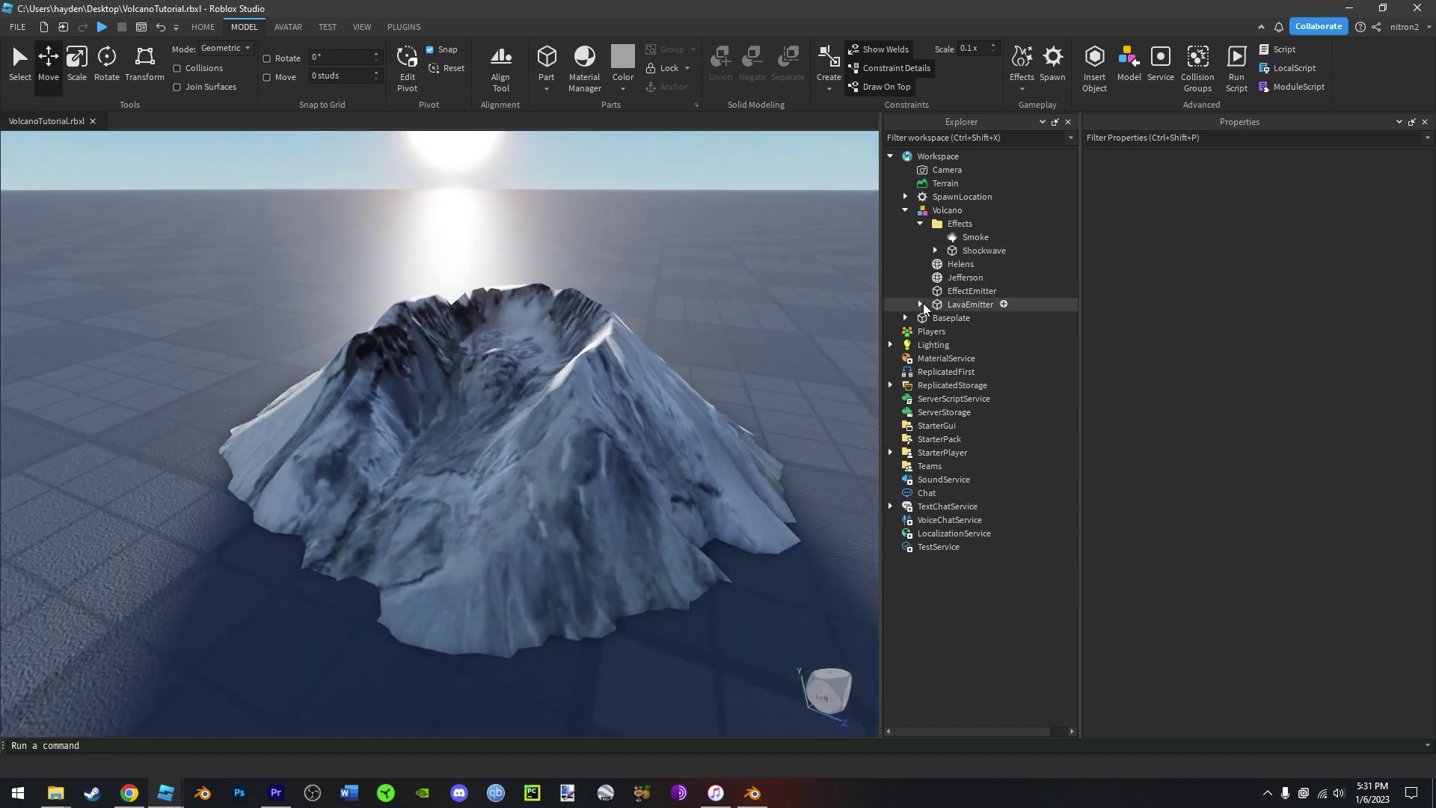
pyautogui.click(1004, 292)
pyautogui.write('sound')
pyautogui.click(1033, 332)
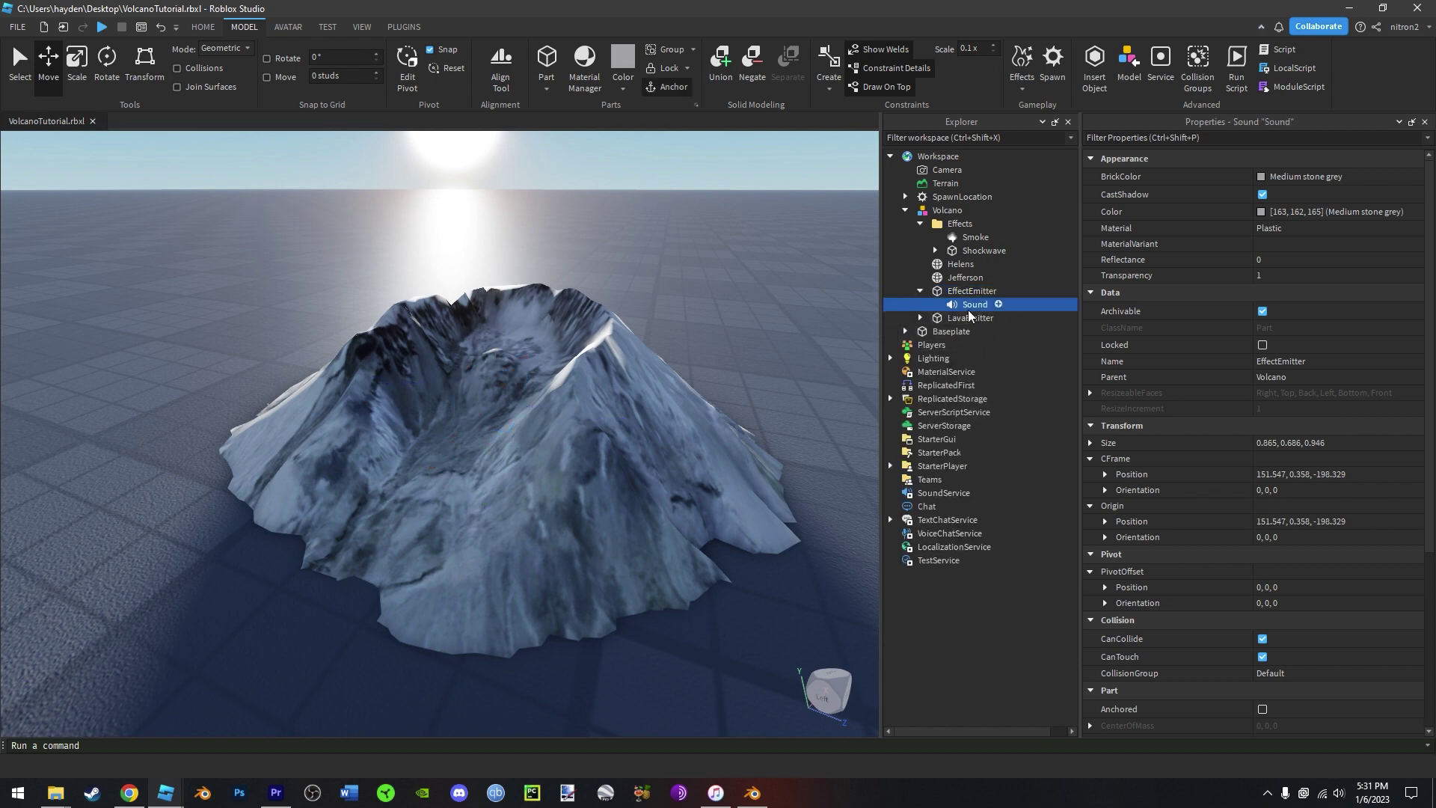
# - Search the audio library for "earthquake" and preview the Earthquake Debris 3 and Earthquake Cracking 2 sounds
pyautogui.click(363, 30)
pyautogui.click(205, 50)
pyautogui.click(203, 47)
pyautogui.click(139, 69)
pyautogui.click(127, 173)
pyautogui.write('earthquake')
pyautogui.press('Return')
pyautogui.click(24, 359)
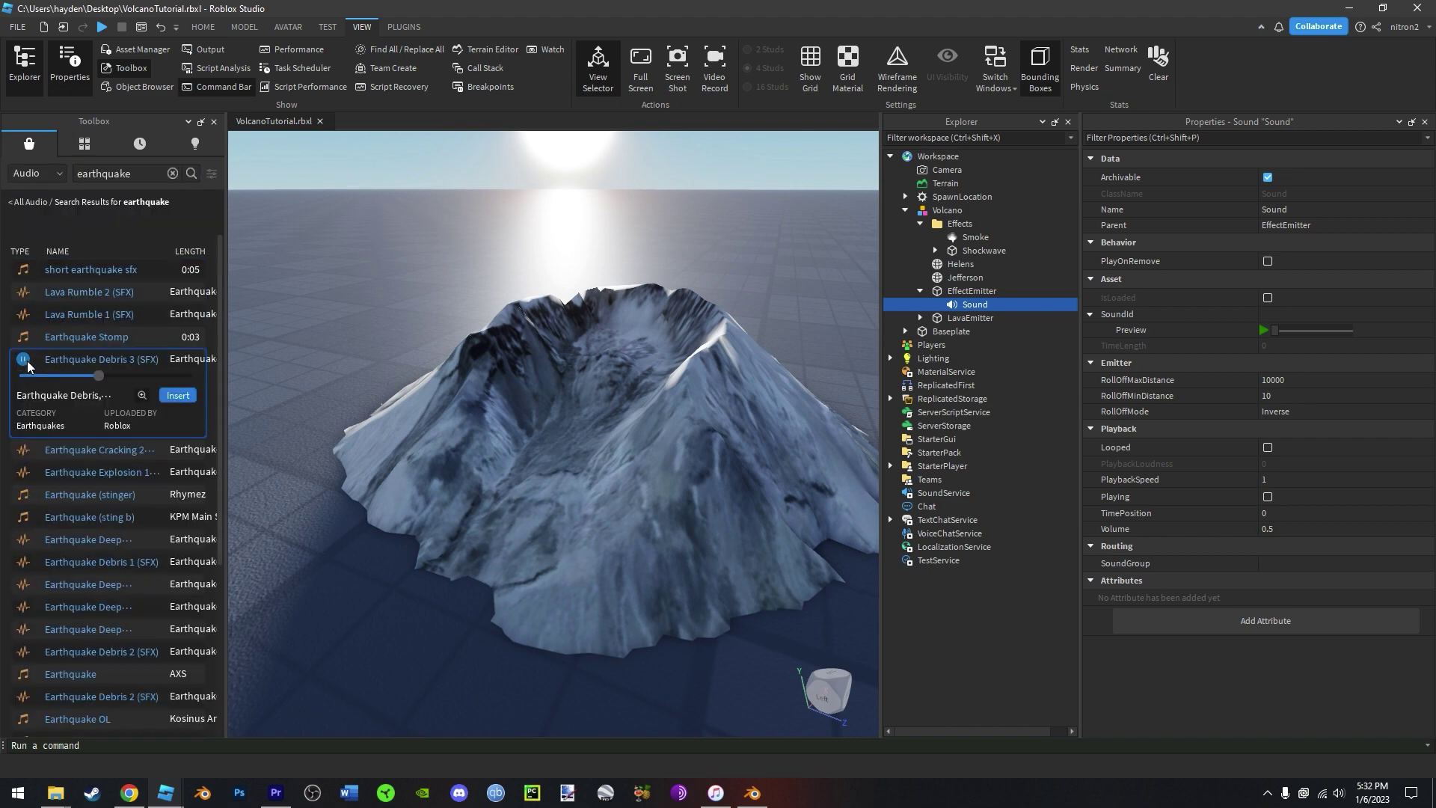
pyautogui.click(24, 449)
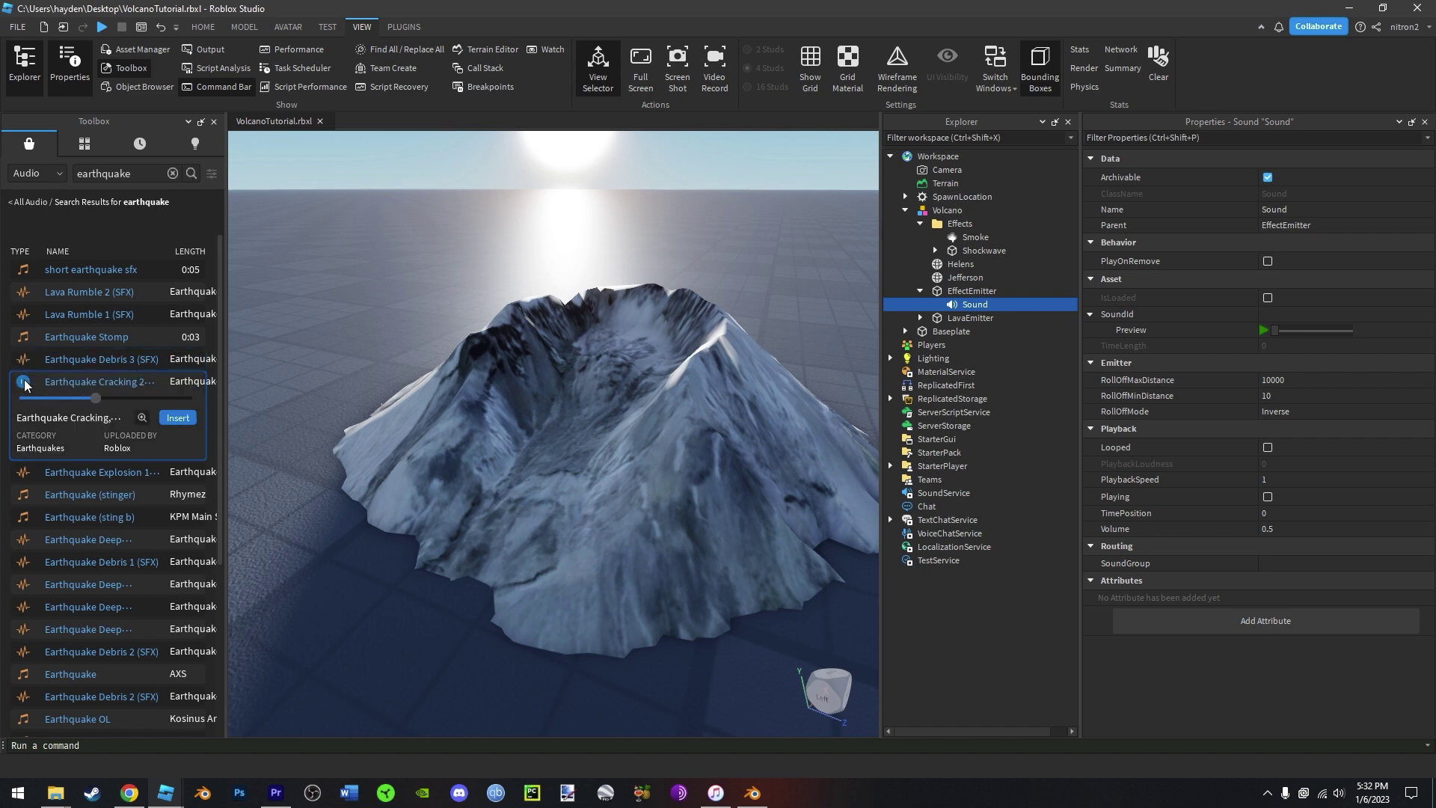
# - Insert the Earthquake Debris 3 (SFX) audio into EffectEmitter and delete the blank Sound object
pyautogui.moveTo(90, 359); pyautogui.dragTo(972, 290)
pyautogui.click(965, 317)
pyautogui.press('Delete')
# - Rename the inserted earthquake sound to EruptionSound and close the asset library
pyautogui.click(976, 306)
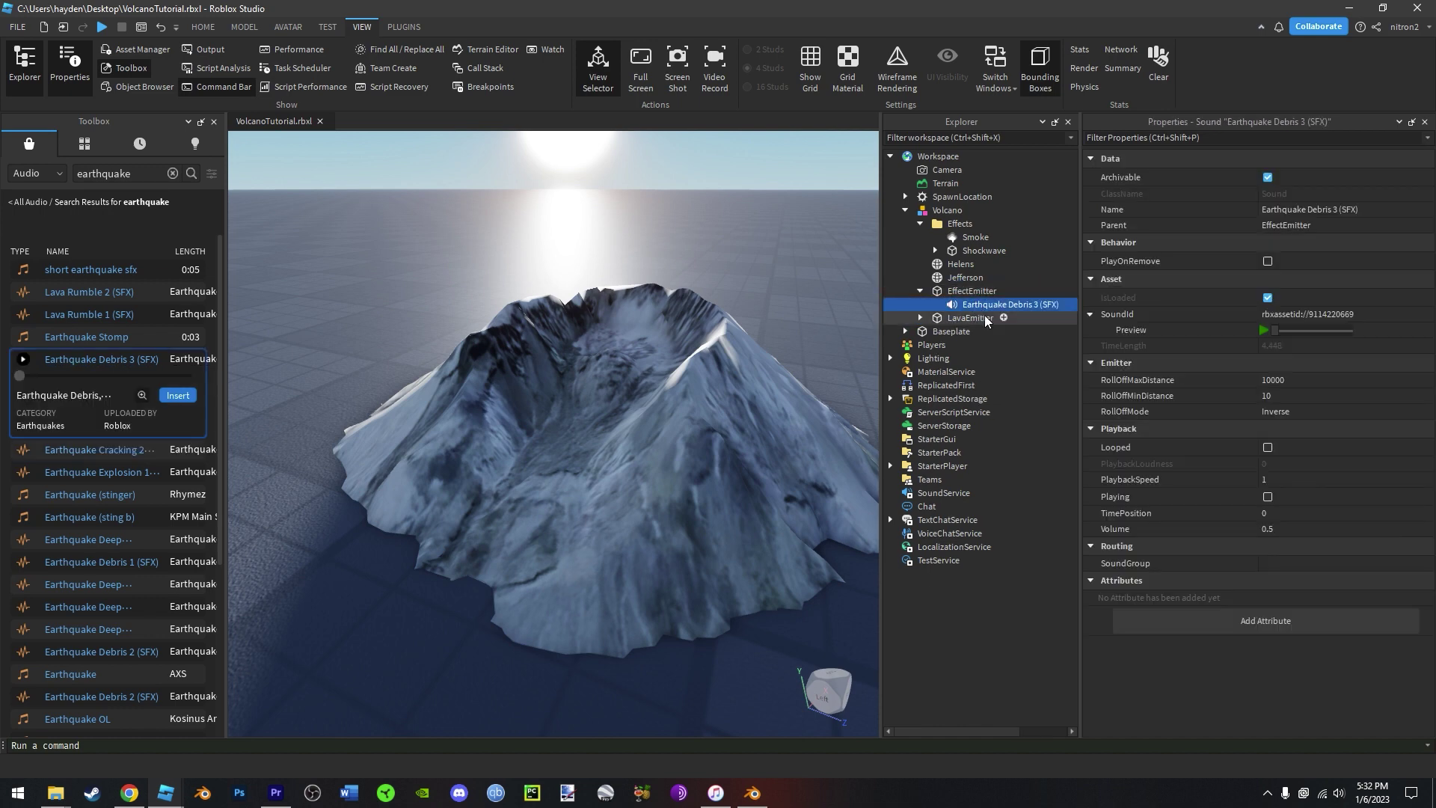
pyautogui.write('Eruption')
pyautogui.press('Return')
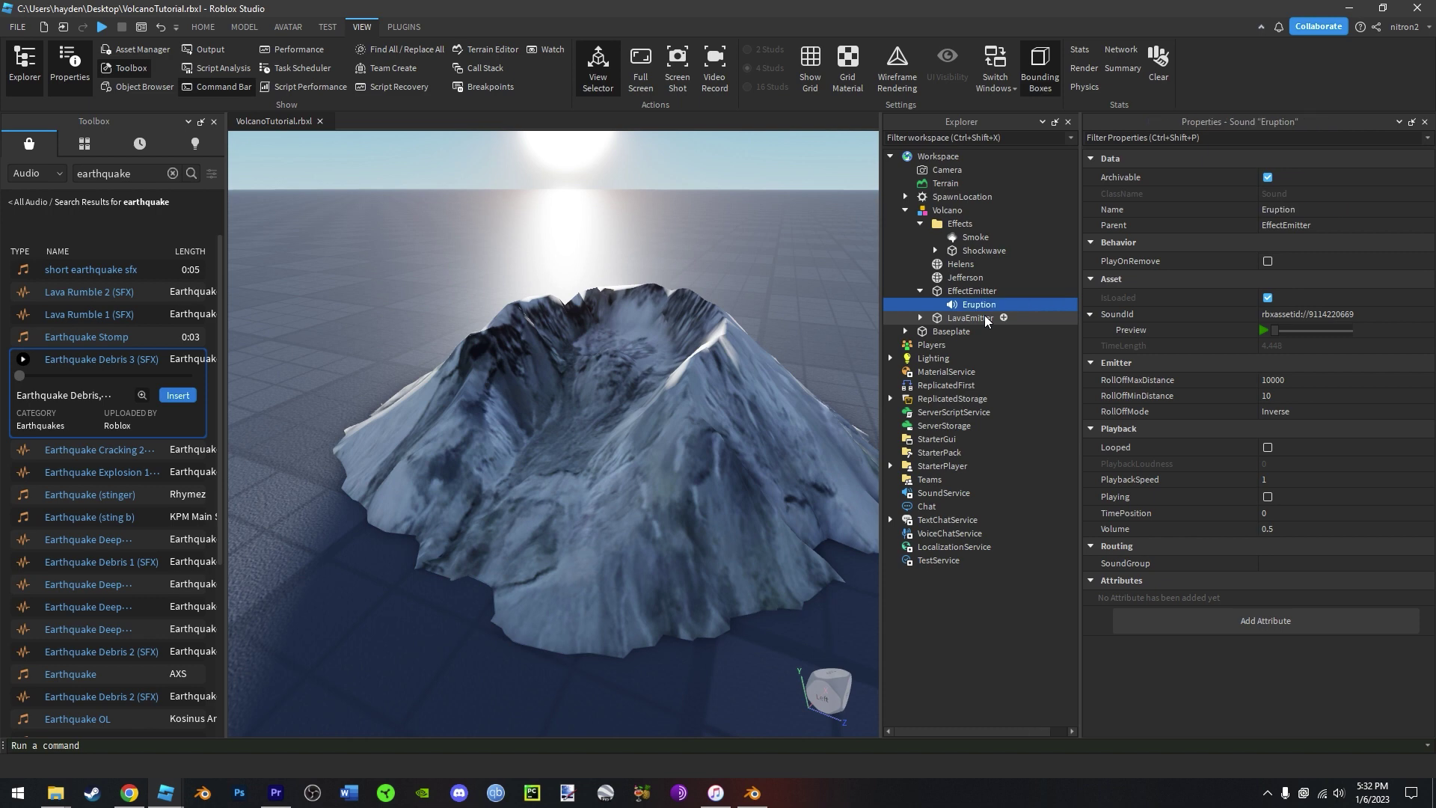
pyautogui.click(214, 121)
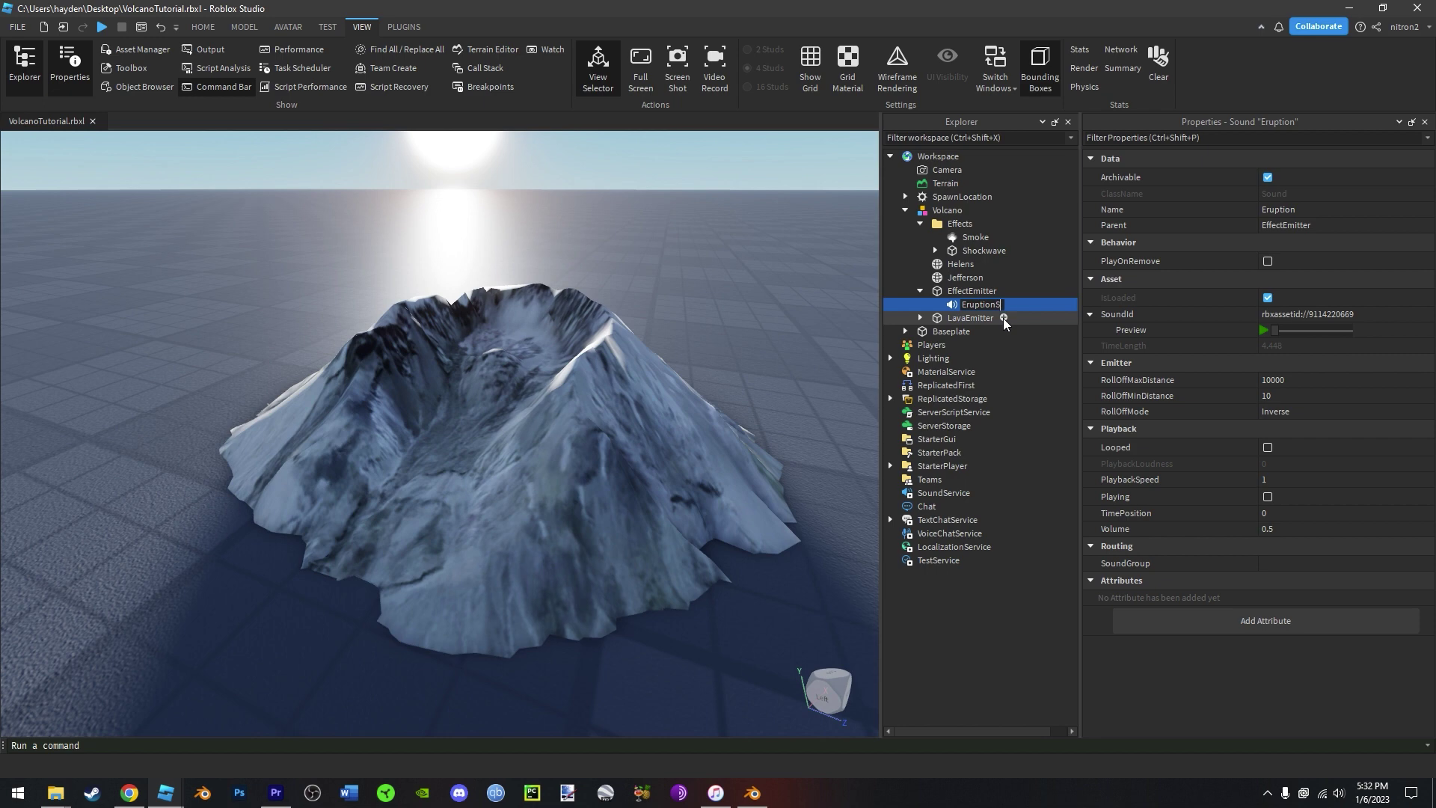
pyautogui.moveTo(709, 285); pyautogui.dragTo(778, 293, button='right')
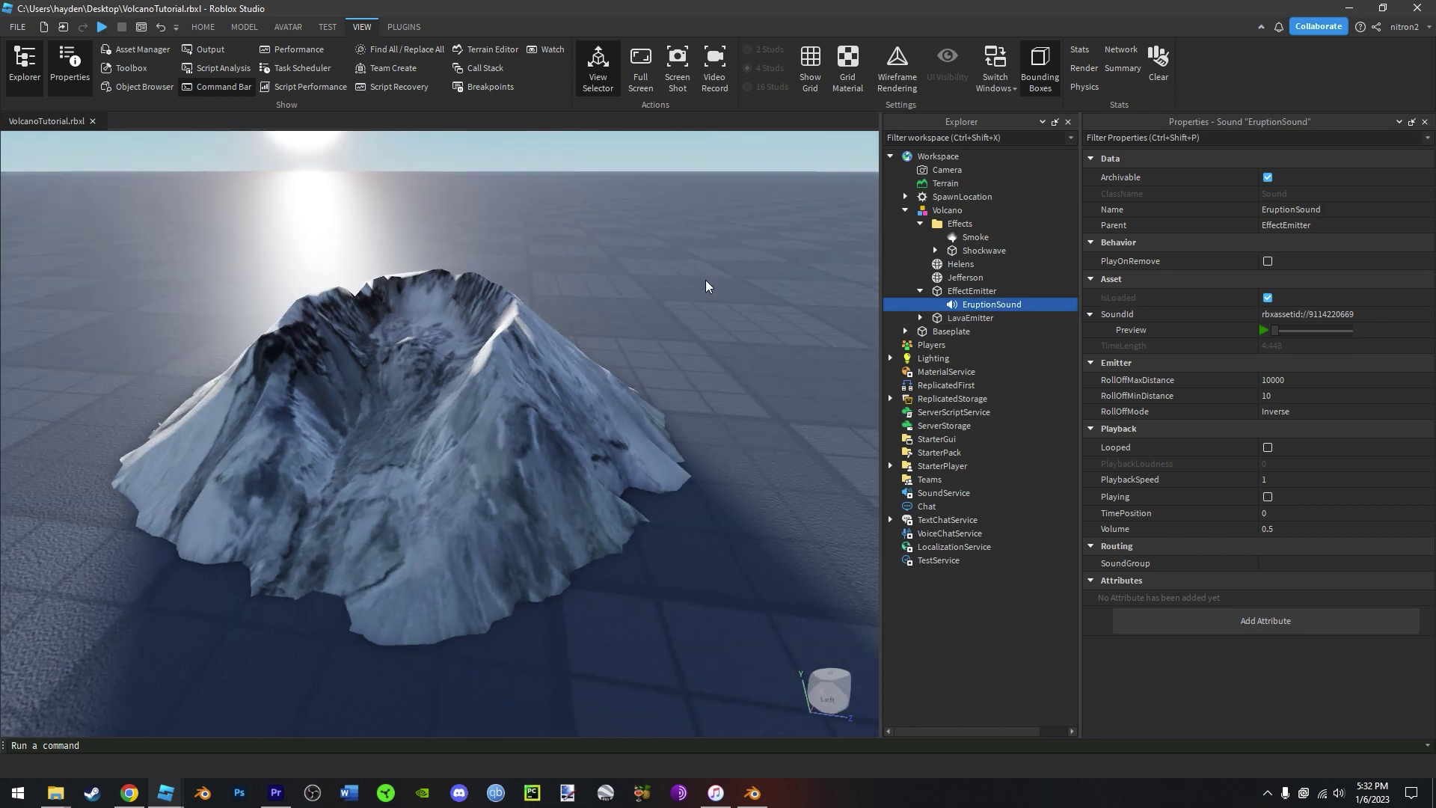
pyautogui.scroll(-3, 708, 285)
pyautogui.click(919, 318)
pyautogui.click(1008, 371)
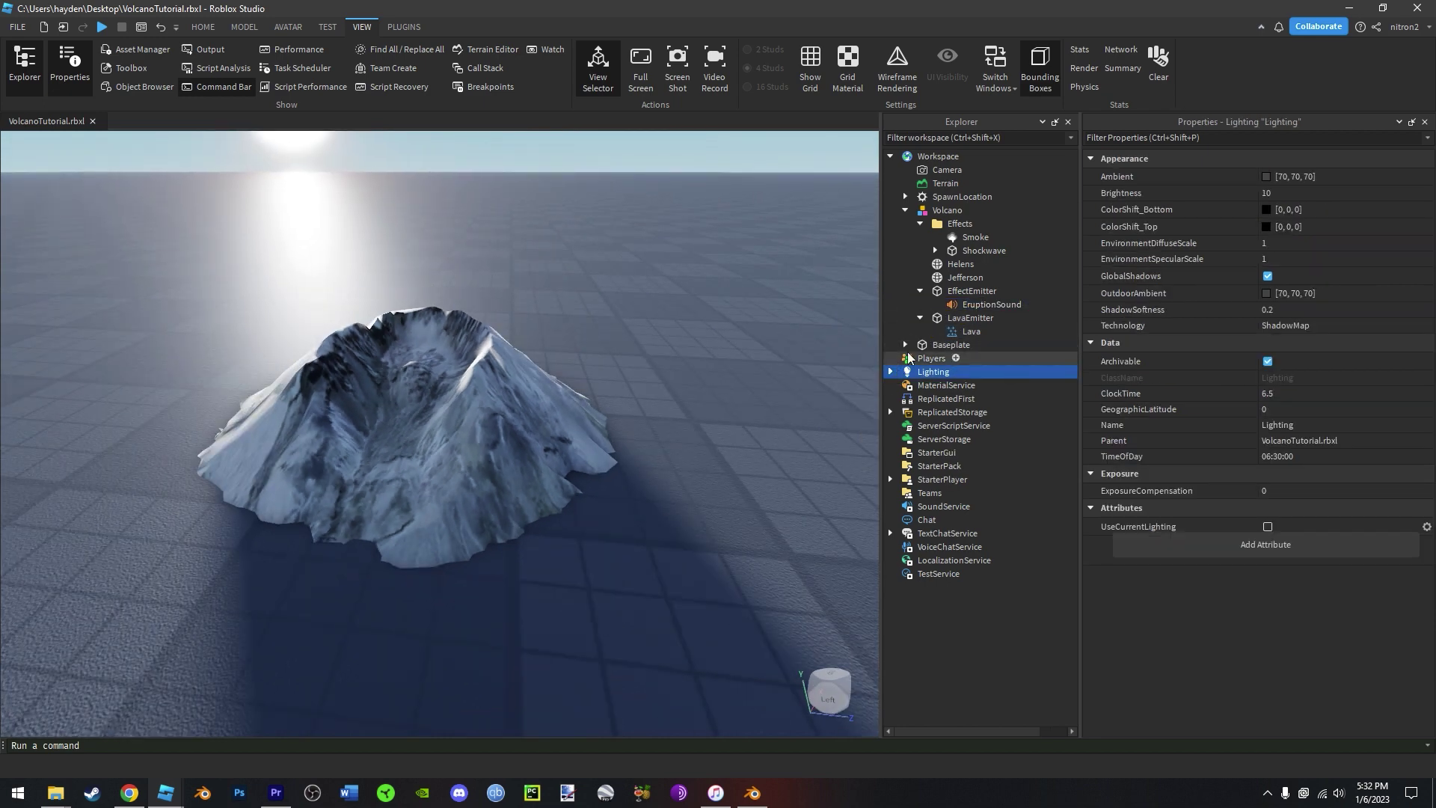
pyautogui.click(945, 358)
pyautogui.click(947, 210)
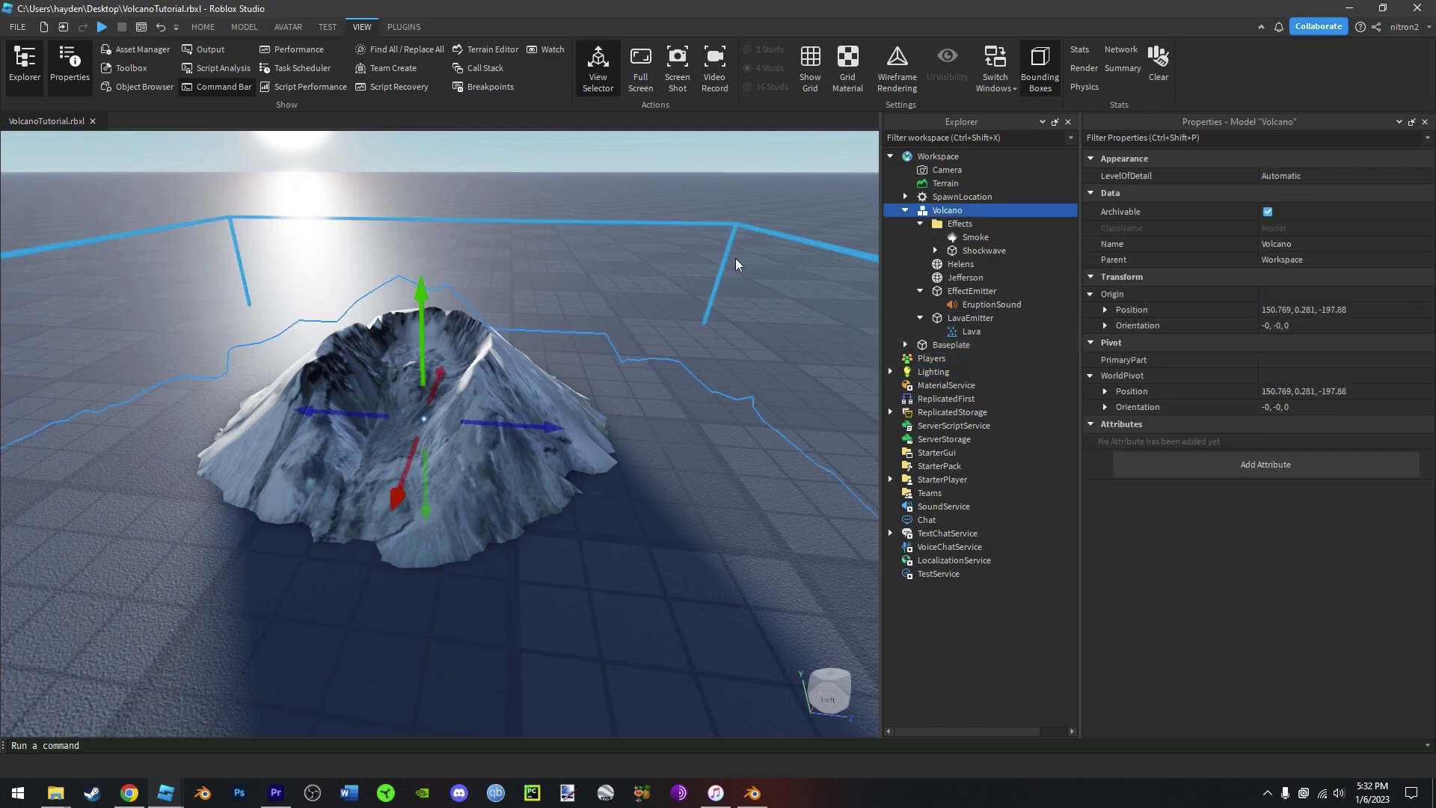
pyautogui.press('f')
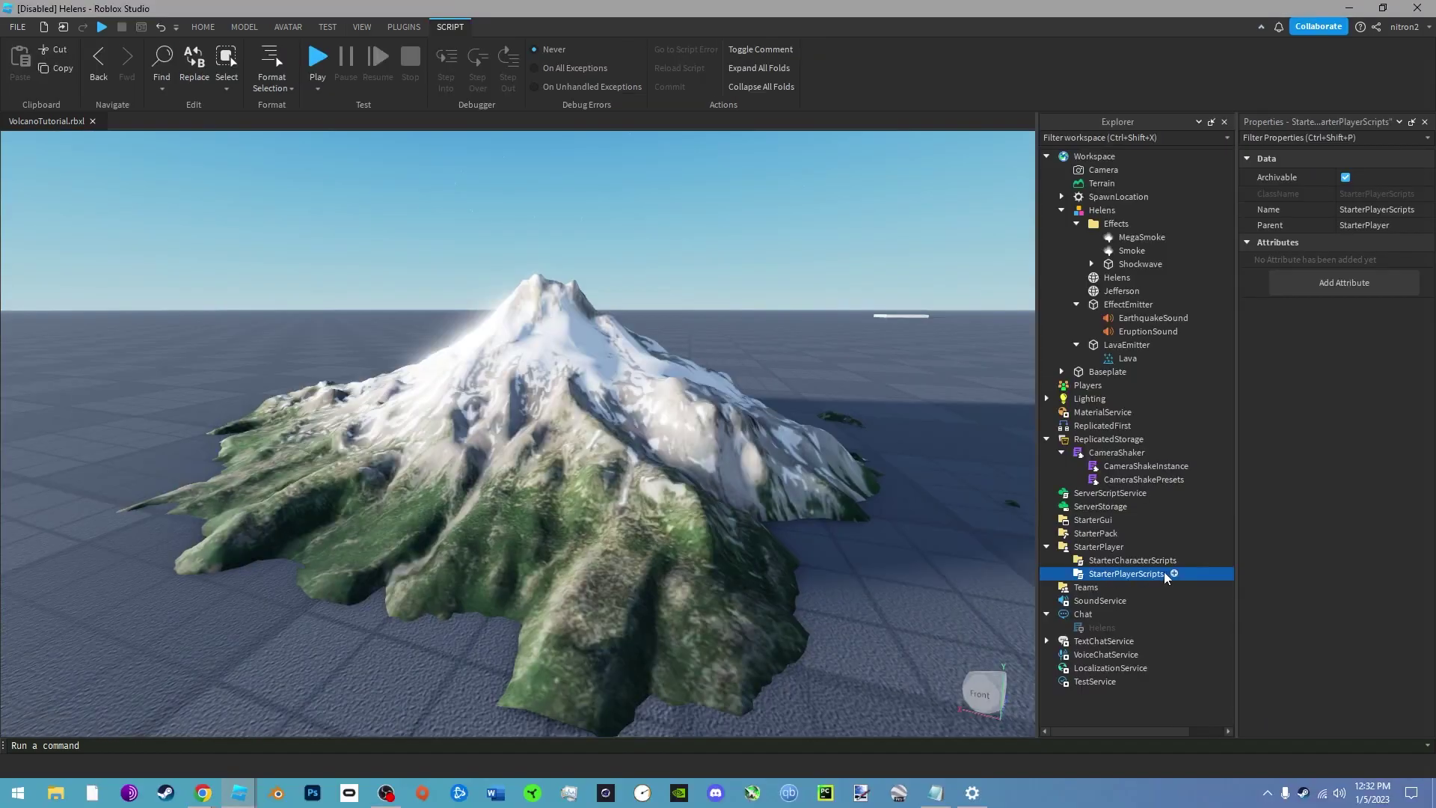
# - Create a LocalScript named Helens in StarterPlayerScripts and declare a local function erupt() in it
pyautogui.write('Her')
pyautogui.write('local function')
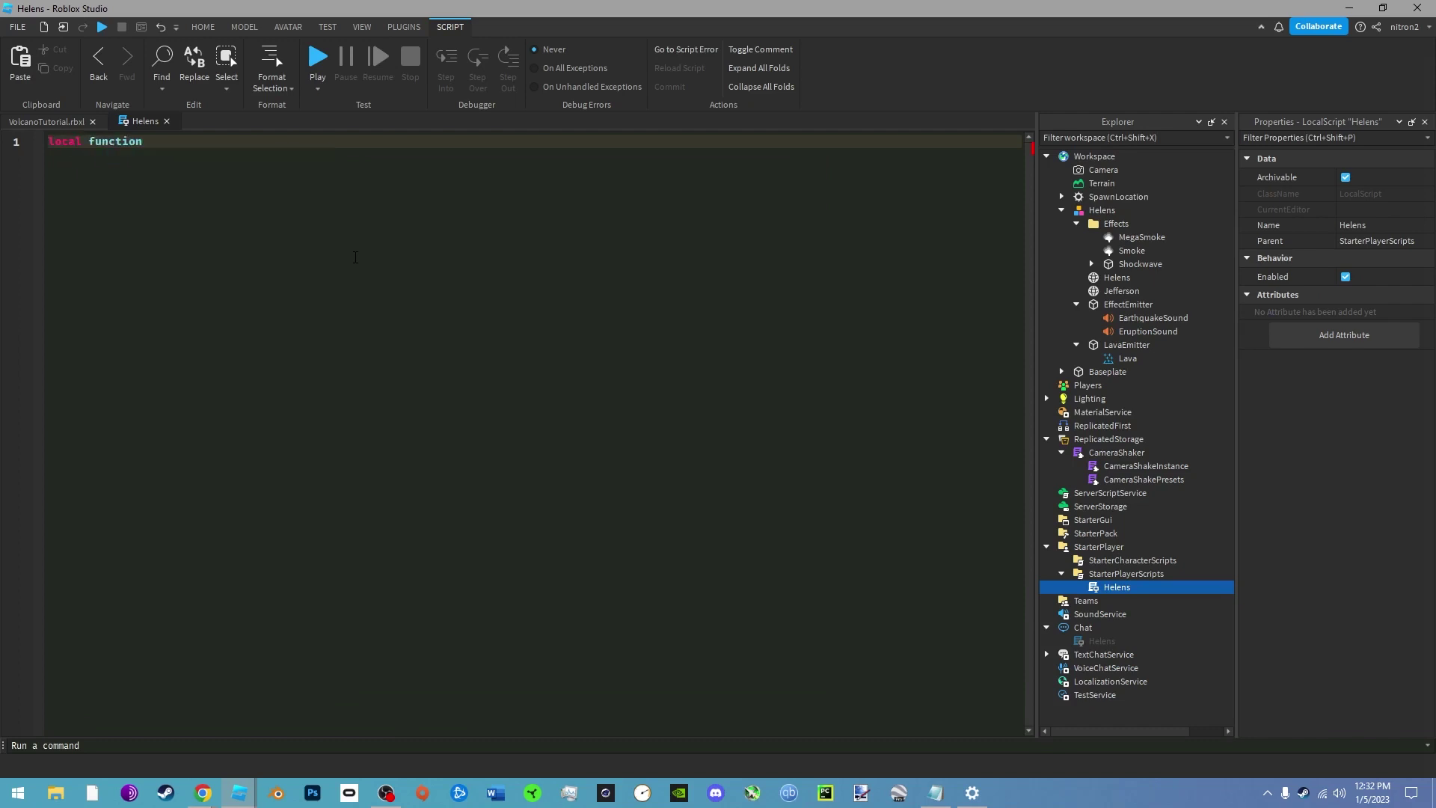
pyautogui.write(' erupt()')
pyautogui.press('Return')
# - Insert blank lines above the erupt() function and start a local Lava variable inside its body
pyautogui.click(48, 141)
pyautogui.press('Return')
pyautogui.press('Return')
pyautogui.press('Return')
pyautogui.click(74, 195)
pyautogui.write('local Lava =')
# - Declare local Helens = workspace.Helens on the script's first line, removing the extra blank line above it
pyautogui.press('Up')
pyautogui.press('Up')
pyautogui.press('Up')
pyautogui.write('local')
pyautogui.write(' Helens = workspace.Helens')
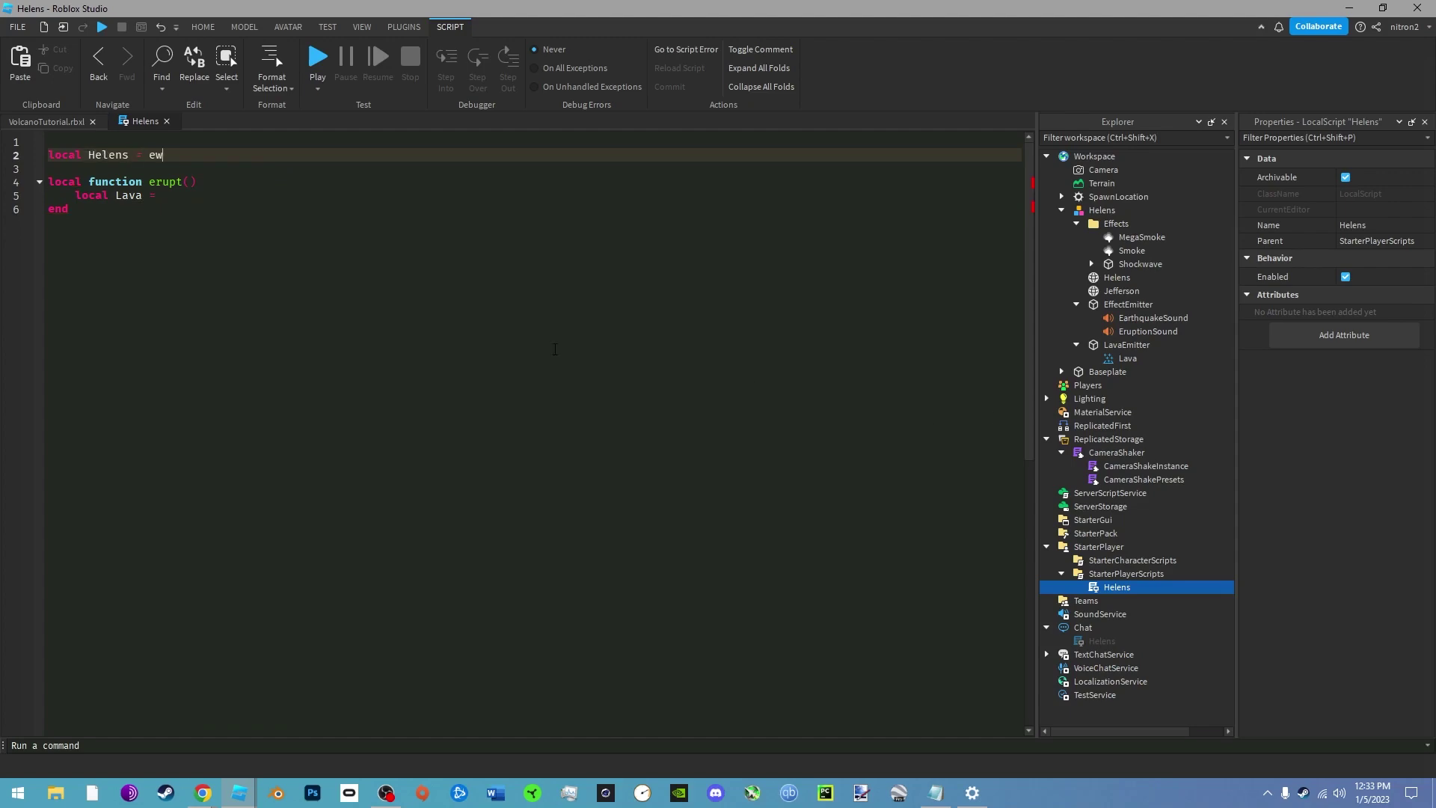
pyautogui.press('Up')
pyautogui.press('Delete')
# - Complete the Lava variable in erupt() with the value Helens.LavaEmitter.Lava
pyautogui.press('Down')
pyautogui.press('Down')
pyautogui.press('Down')
pyautogui.press('End')
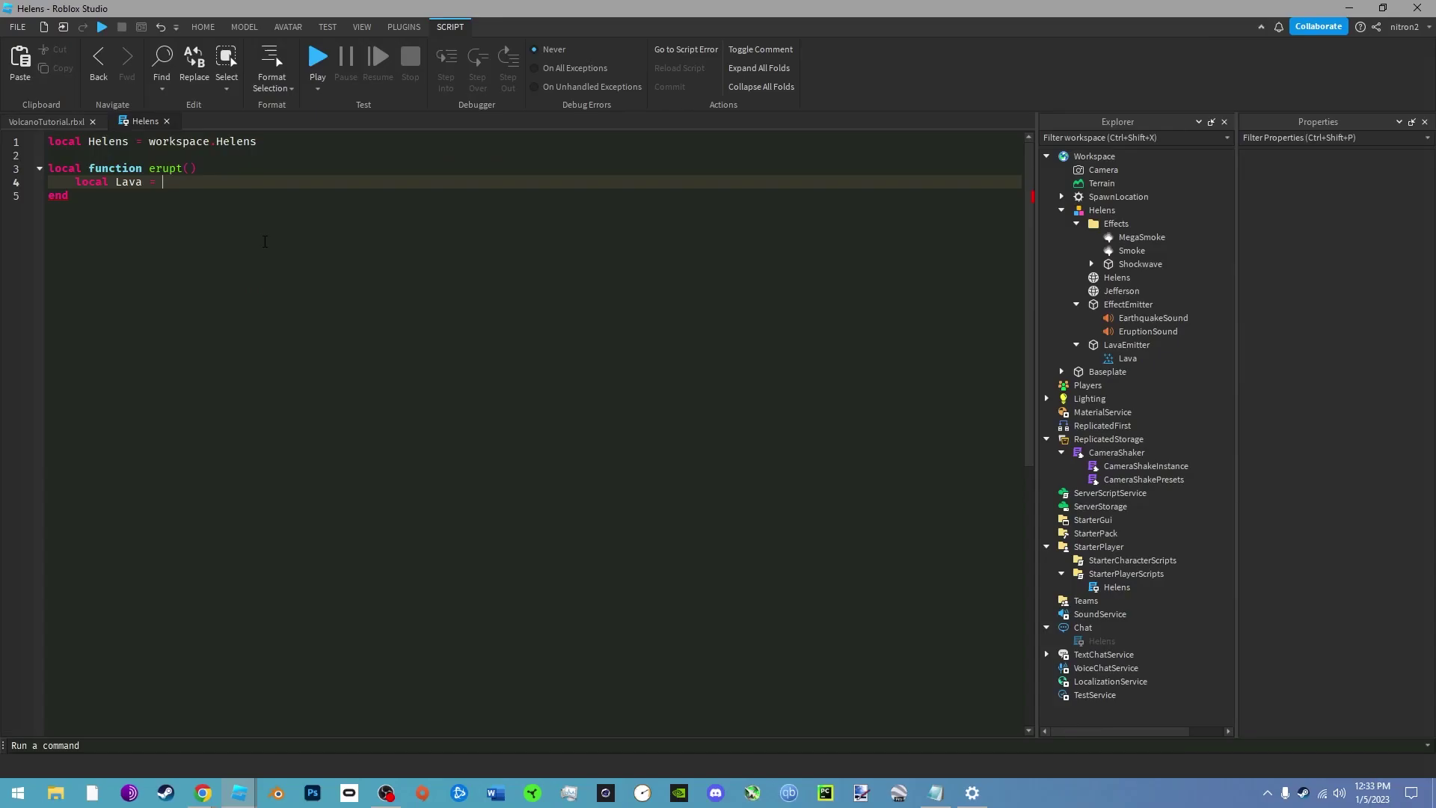
pyautogui.write('Helens.LavaEmitter.')
pyautogui.write('Lava')
pyautogui.press('Return')
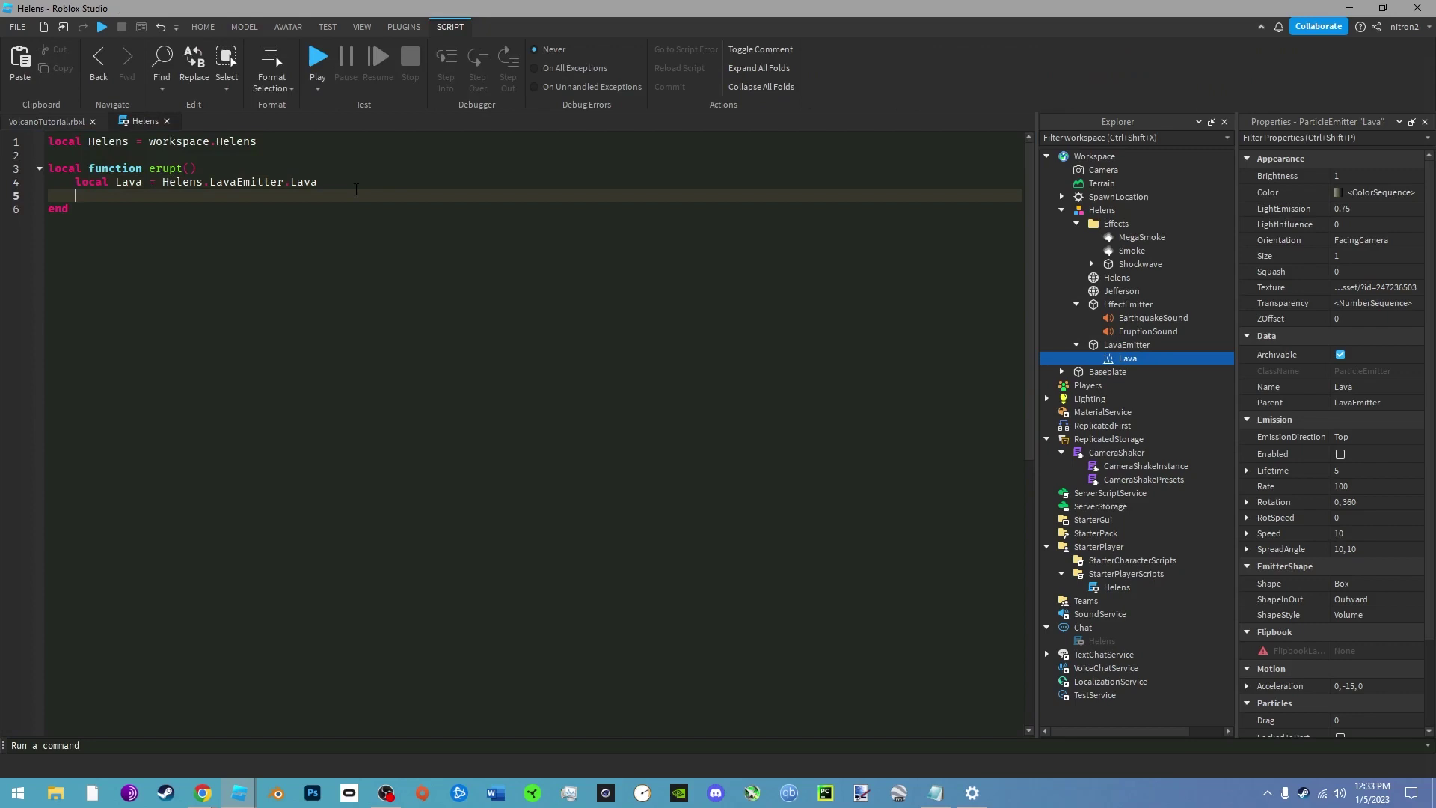
# - Start a local newMegaSmoke variable on the line below the Lava variable
pyautogui.write('loadstring()')
pyautogui.moveTo(155, 195); pyautogui.dragTo(73, 195)
pyautogui.write('newMegaSmoke =')
pyautogui.press('Home')
pyautogui.write('local')
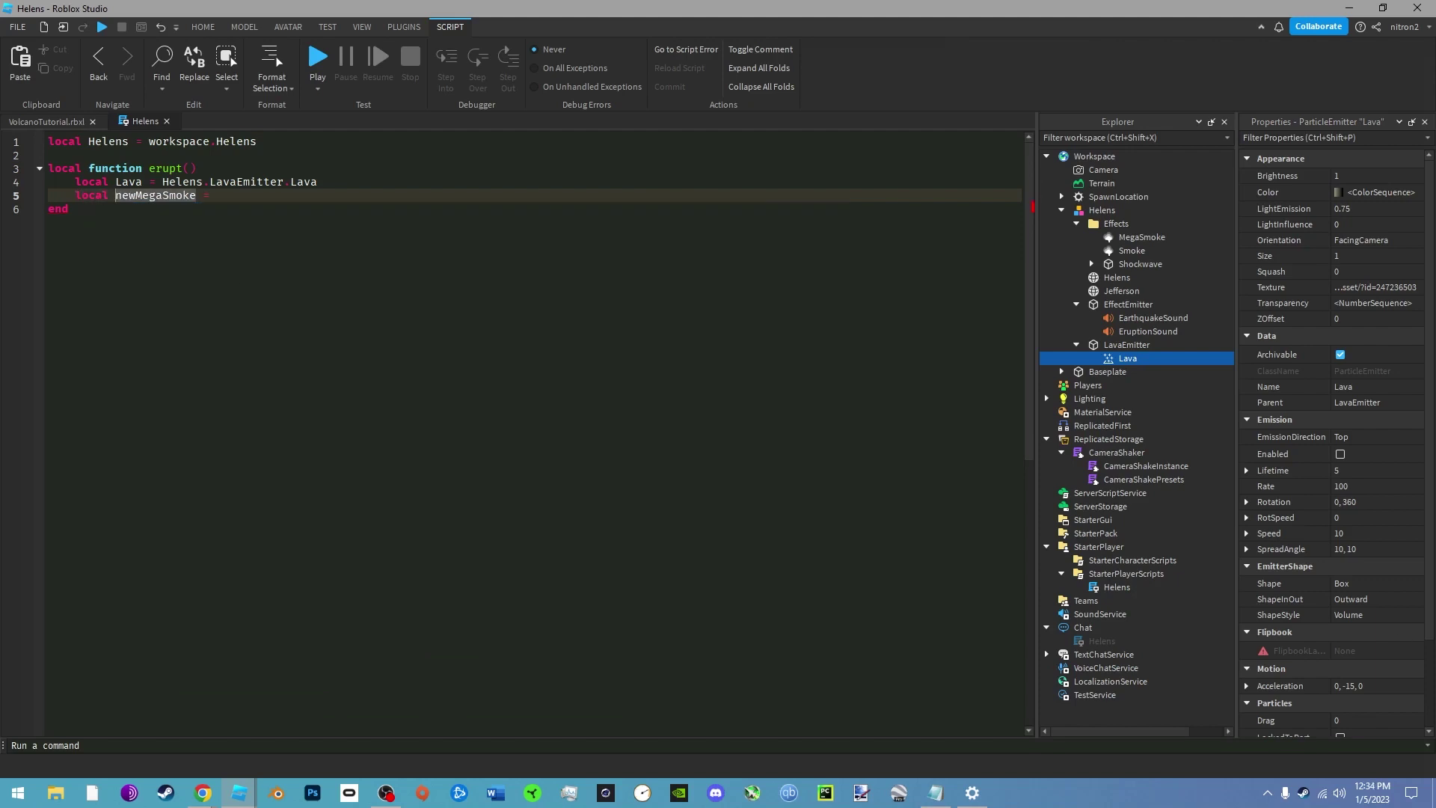
# - Assign Helens.Effects.MegaSmoke:Clone() to the newMegaSmoke variable
pyautogui.click(254, 196)
pyautogui.write('Helens.LavaEmitter')
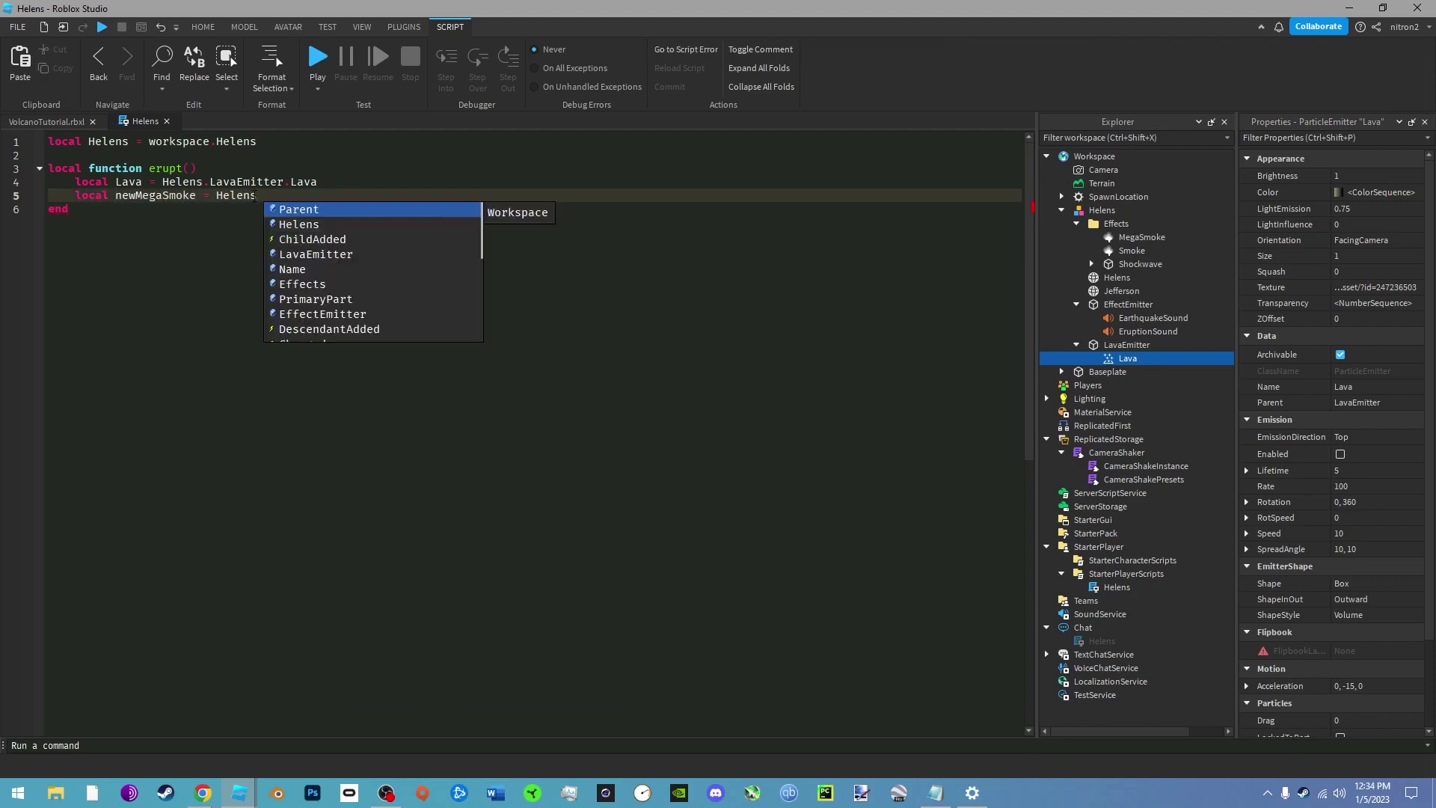
pyautogui.press('BackSpace')
pyautogui.press('BackSpace')
pyautogui.press('BackSpace')
pyautogui.press('BackSpace')
pyautogui.press('BackSpace')
pyautogui.press('BackSpace')
pyautogui.press('BackSpace')
pyautogui.press('BackSpace')
pyautogui.press('BackSpace')
pyautogui.press('BackSpace')
pyautogui.press('BackSpace')
pyautogui.write('E')
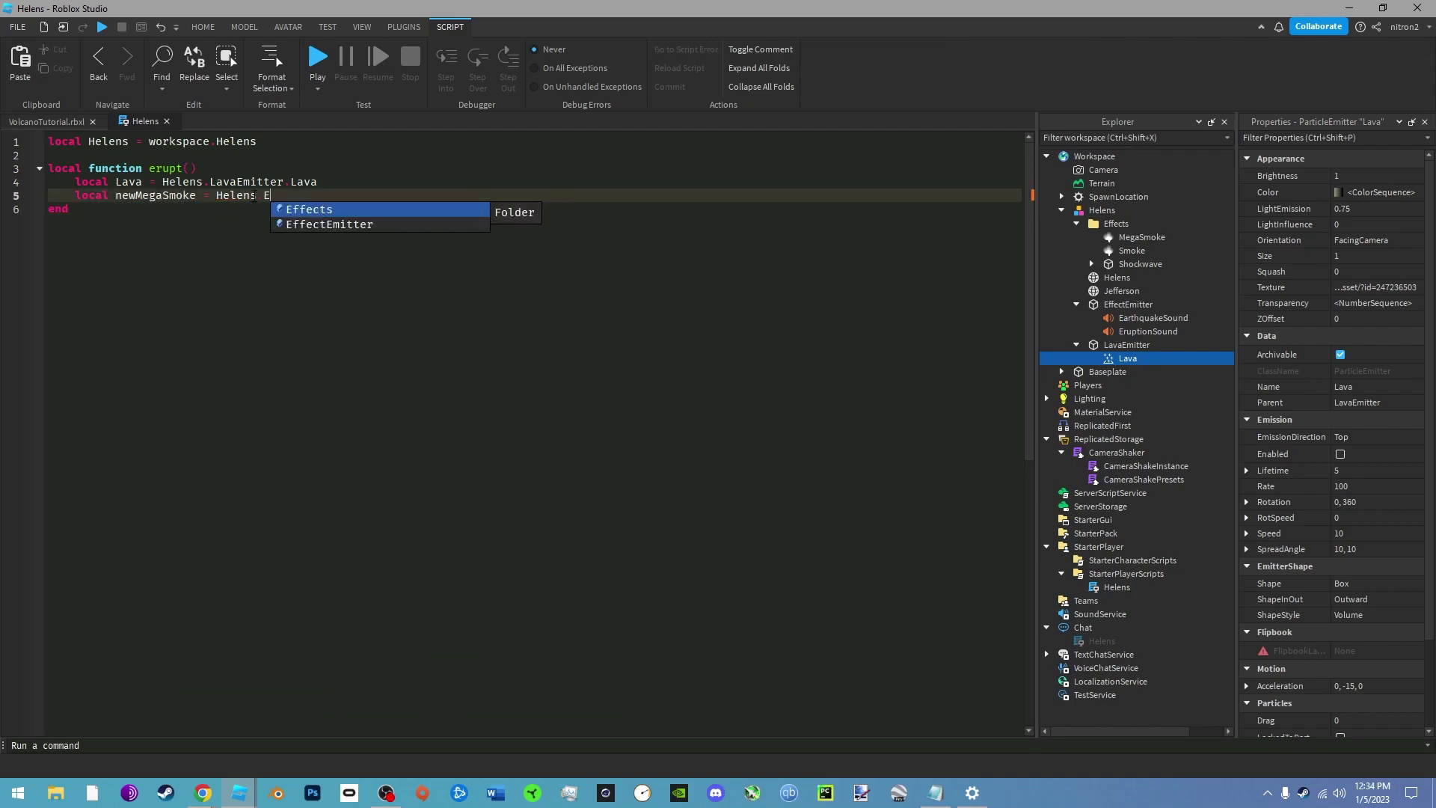
pyautogui.write('ffects.M')
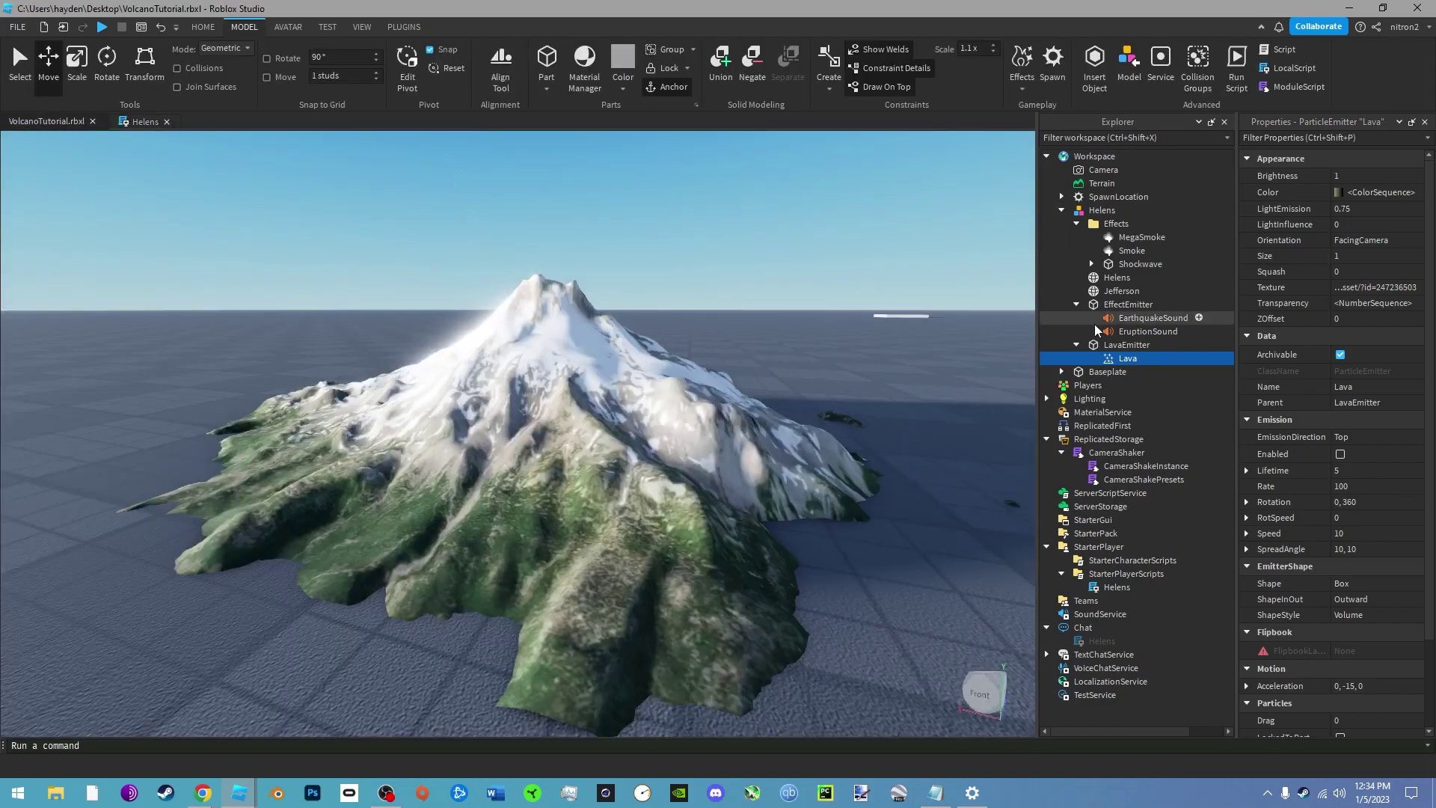
# - Copy MegaSmoke from the Effects folder and paste it into the EffectEmitter part
pyautogui.click(1119, 238)
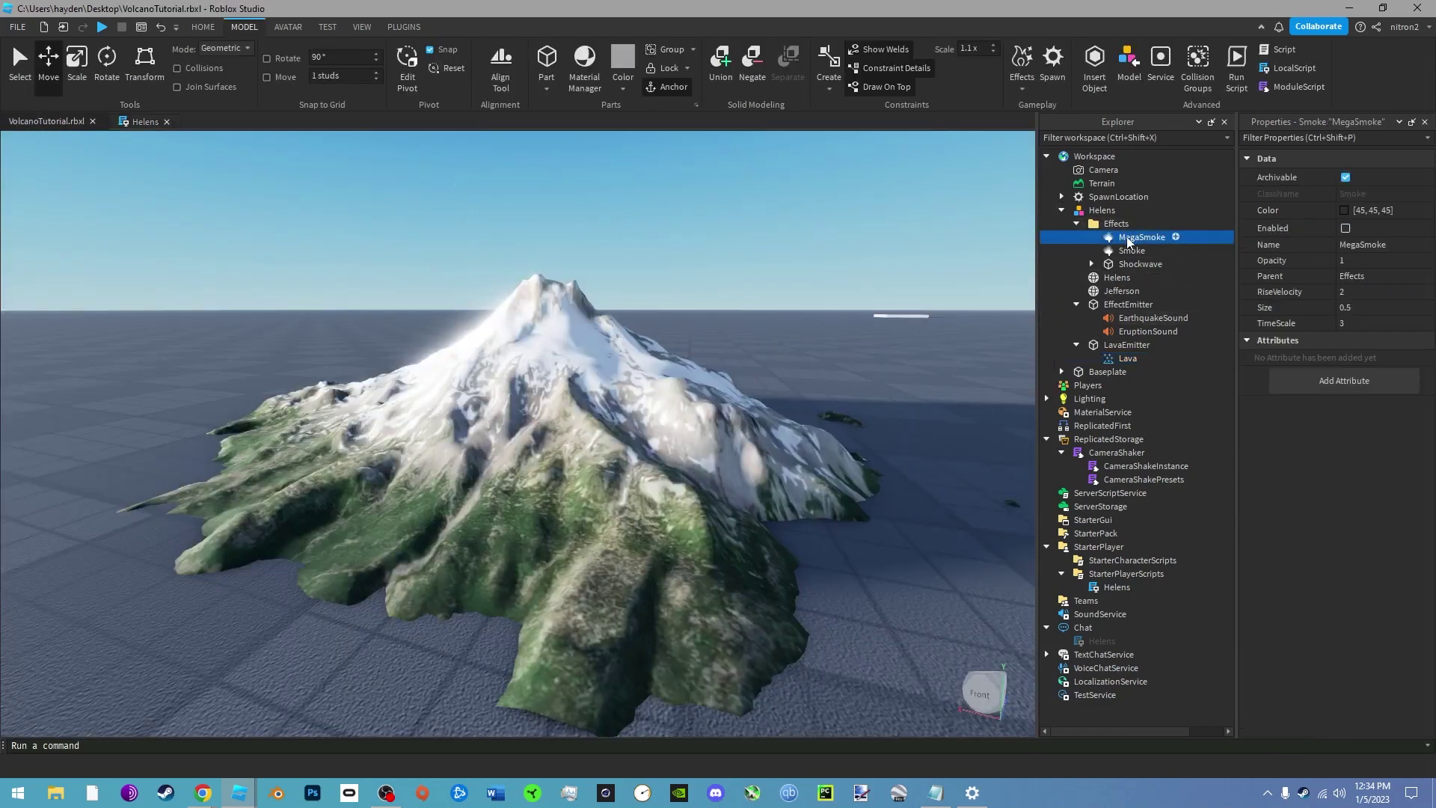
pyautogui.rightClick(1127, 238)
pyautogui.click(1141, 262)
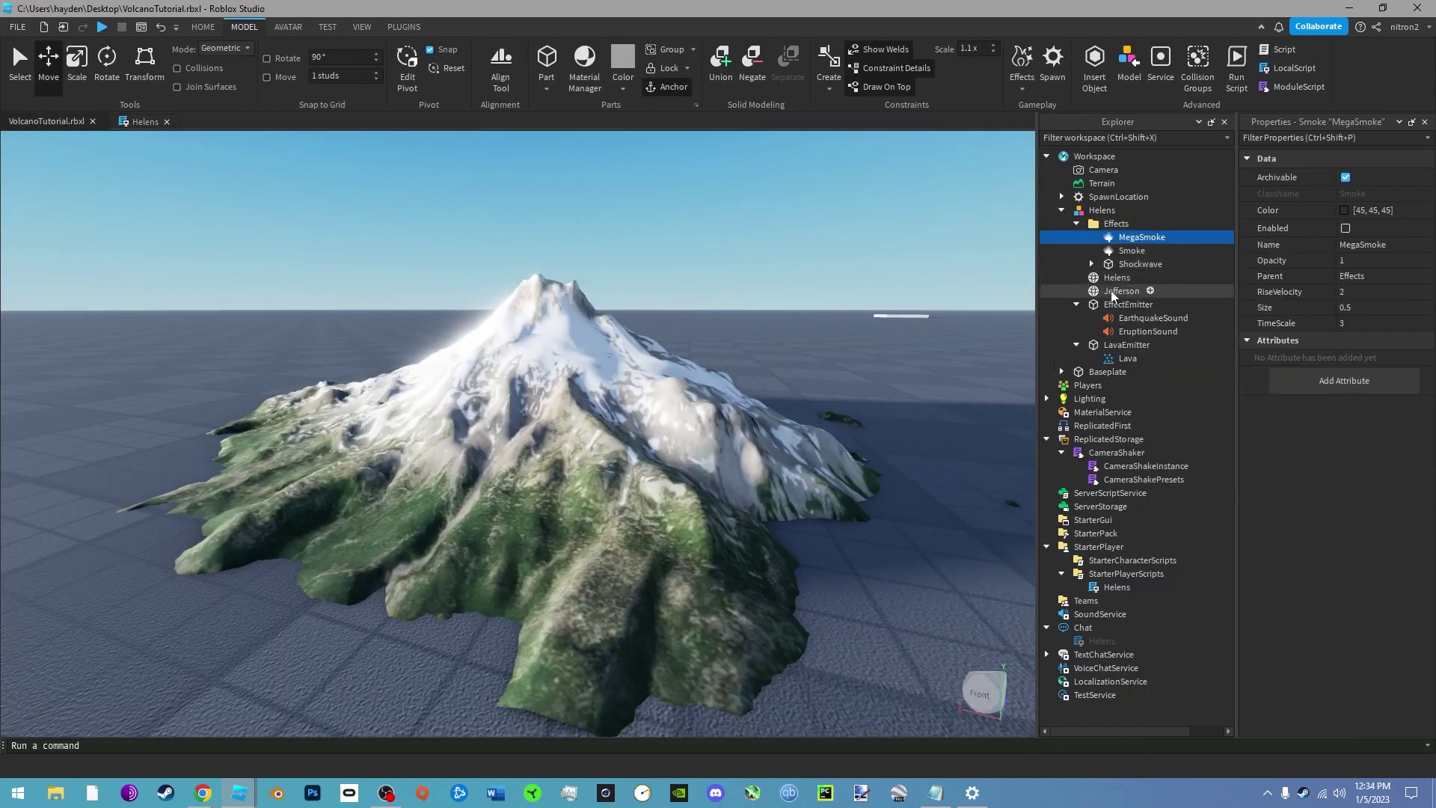
pyautogui.rightClick(1114, 304)
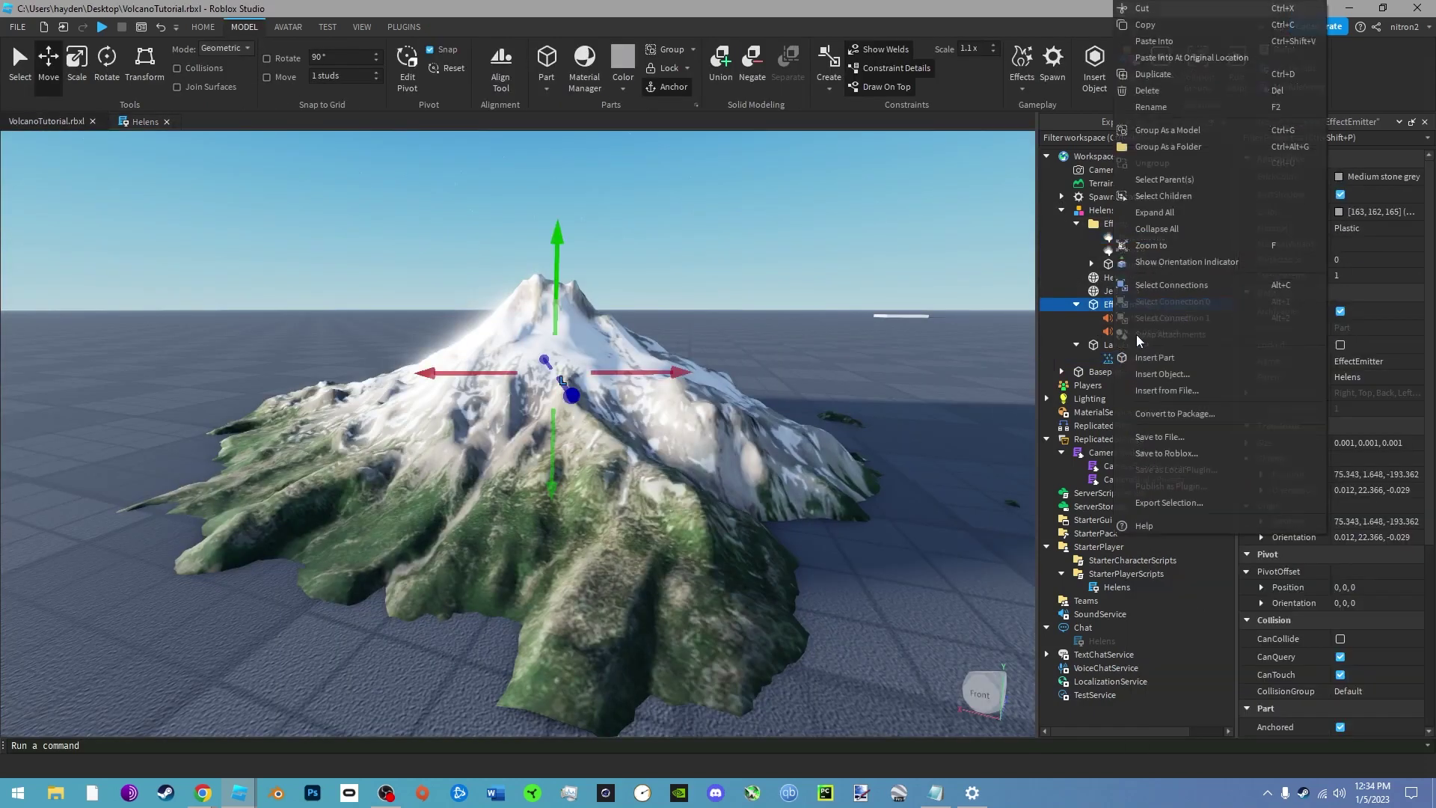
pyautogui.click(1151, 42)
# - Enable the pasted MegaSmoke in EffectEmitter and view the smoke at the volcano's summit
pyautogui.moveTo(858, 225); pyautogui.dragTo(817, 254, button='right')
pyautogui.click(1345, 228)
pyautogui.scroll(-5, 822, 294)
pyautogui.scroll(5, 817, 294)
pyautogui.scroll(-1, 521, 356)
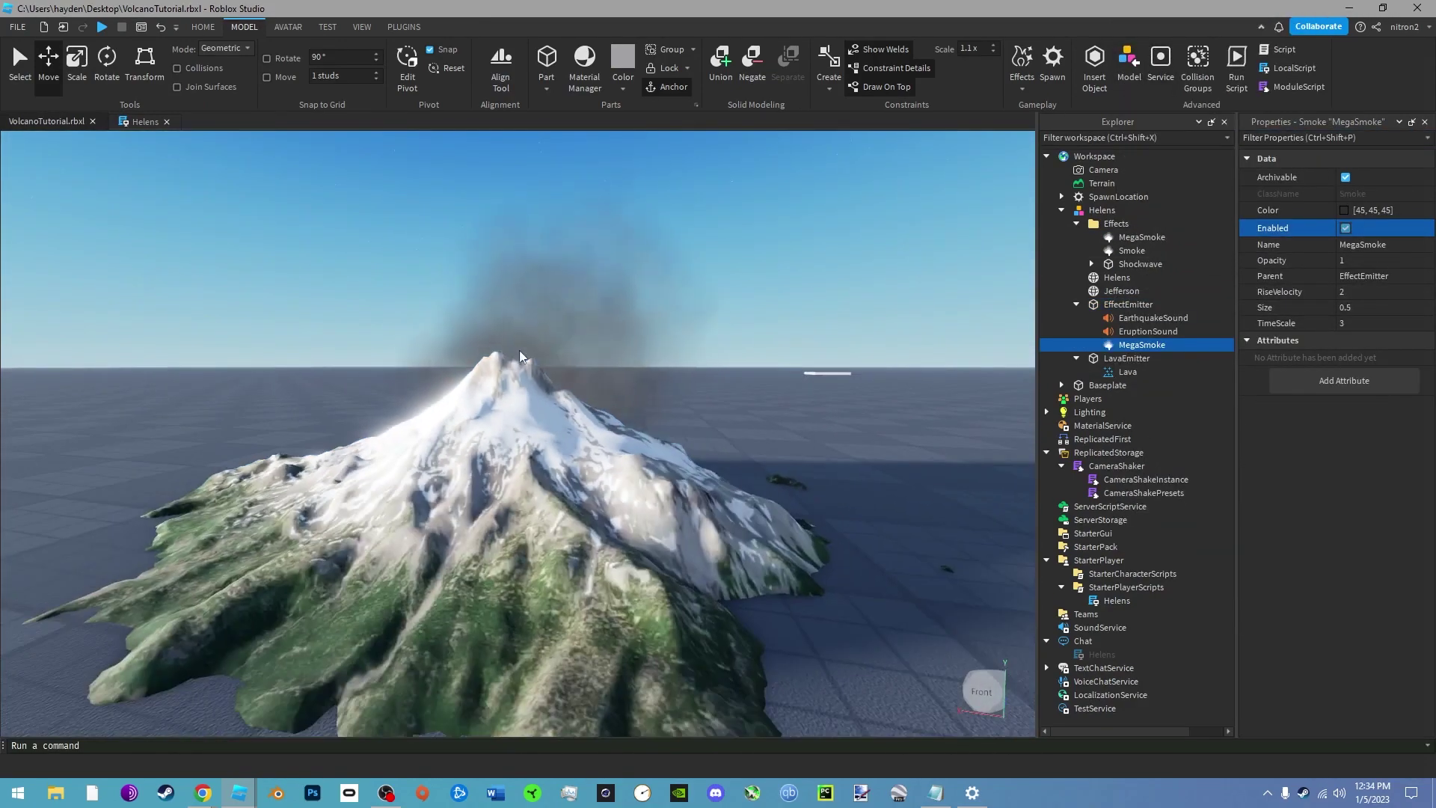
# - Return to the Helens script and start a newMegaSmoke.Parent line below the variables in erupt()
pyautogui.click(145, 121)
pyautogui.click(448, 196)
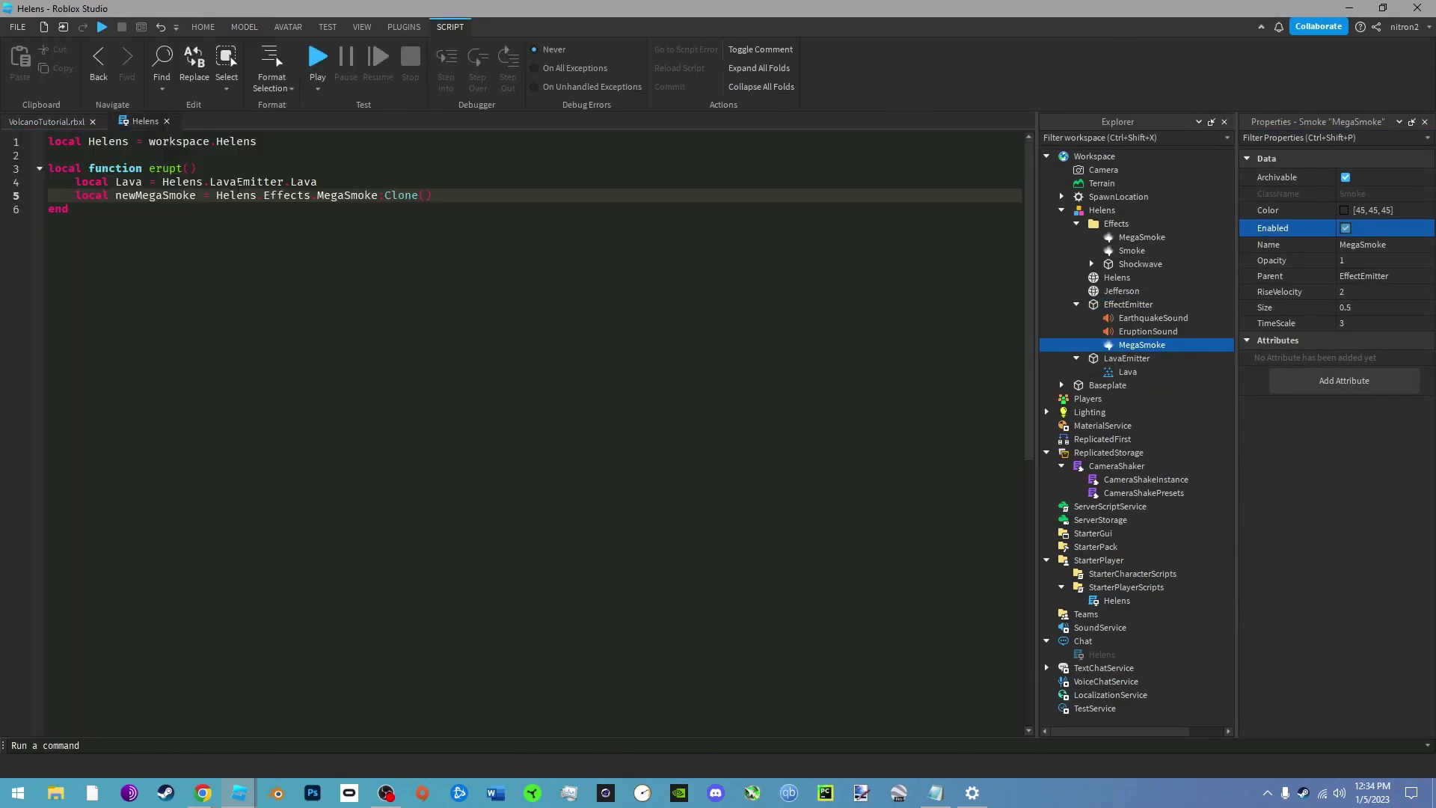
pyautogui.press('Return')
pyautogui.press('Return')
pyautogui.write('newMegaSmoke.Parent')
# - Add the comment "--Copy smoke" to the clone line and "--Paste Smoke" to the newMegaSmoke.Parent line
pyautogui.click(1127, 304)
pyautogui.moveTo(426, 238); pyautogui.dragTo(325, 224)
pyautogui.click(325, 224)
pyautogui.click(501, 195)
pyautogui.write('--Copy smoke')
pyautogui.click(412, 229)
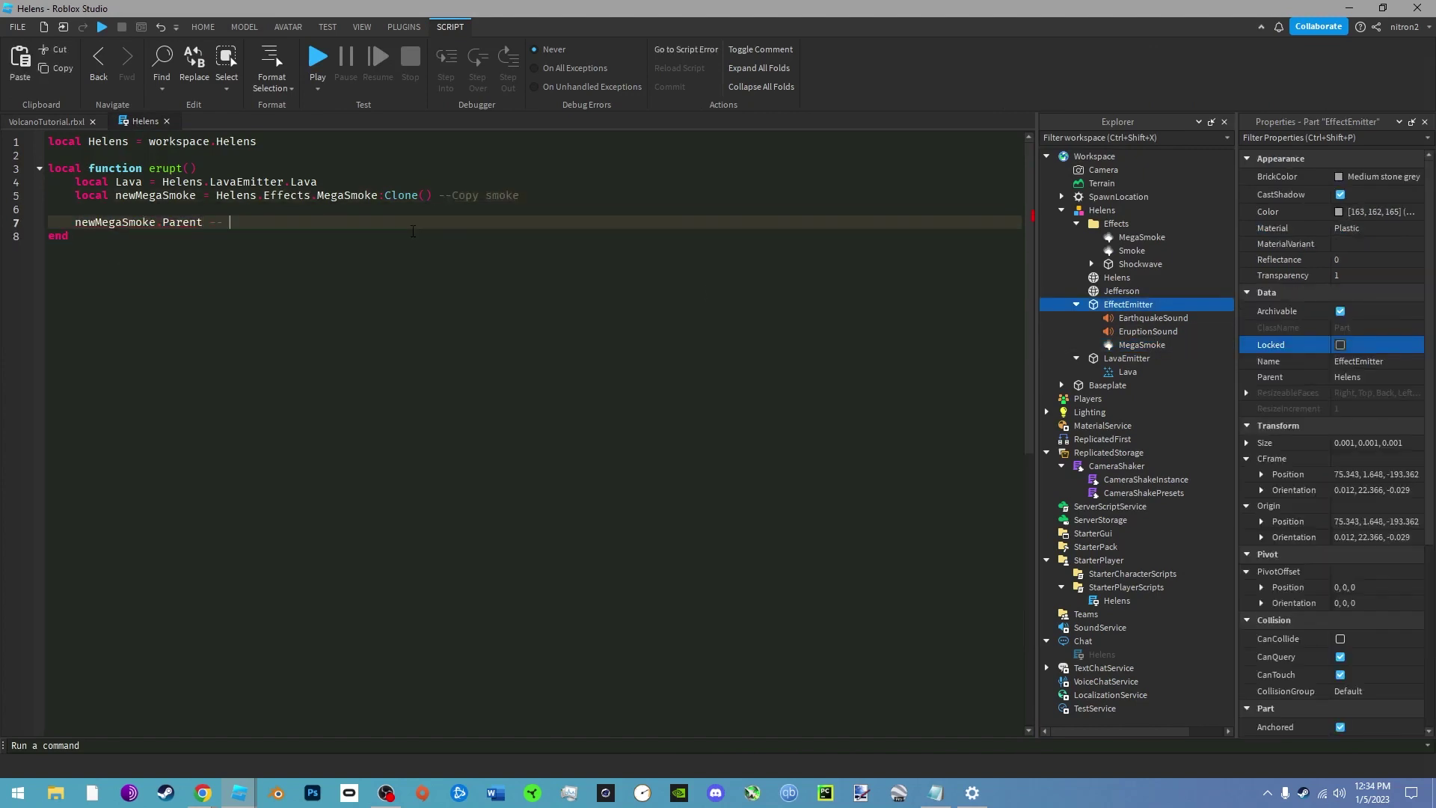
# - Set newMegaSmoke.Parent to Helens.EffectEmitter and open a new line below it
pyautogui.write('= Helens.')
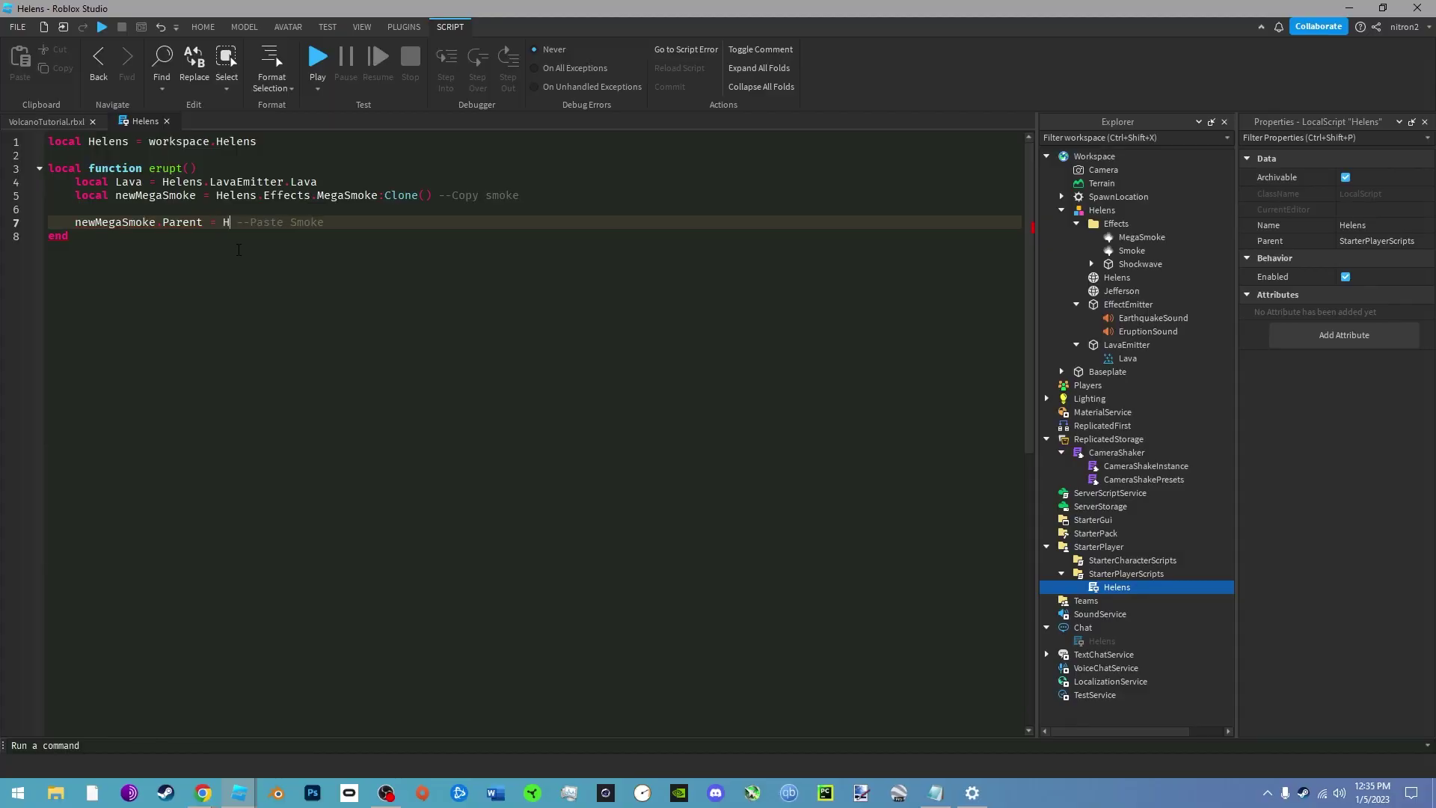
pyautogui.write('Ef')
pyautogui.press('Down')
pyautogui.press('Tab')
pyautogui.press('Return')
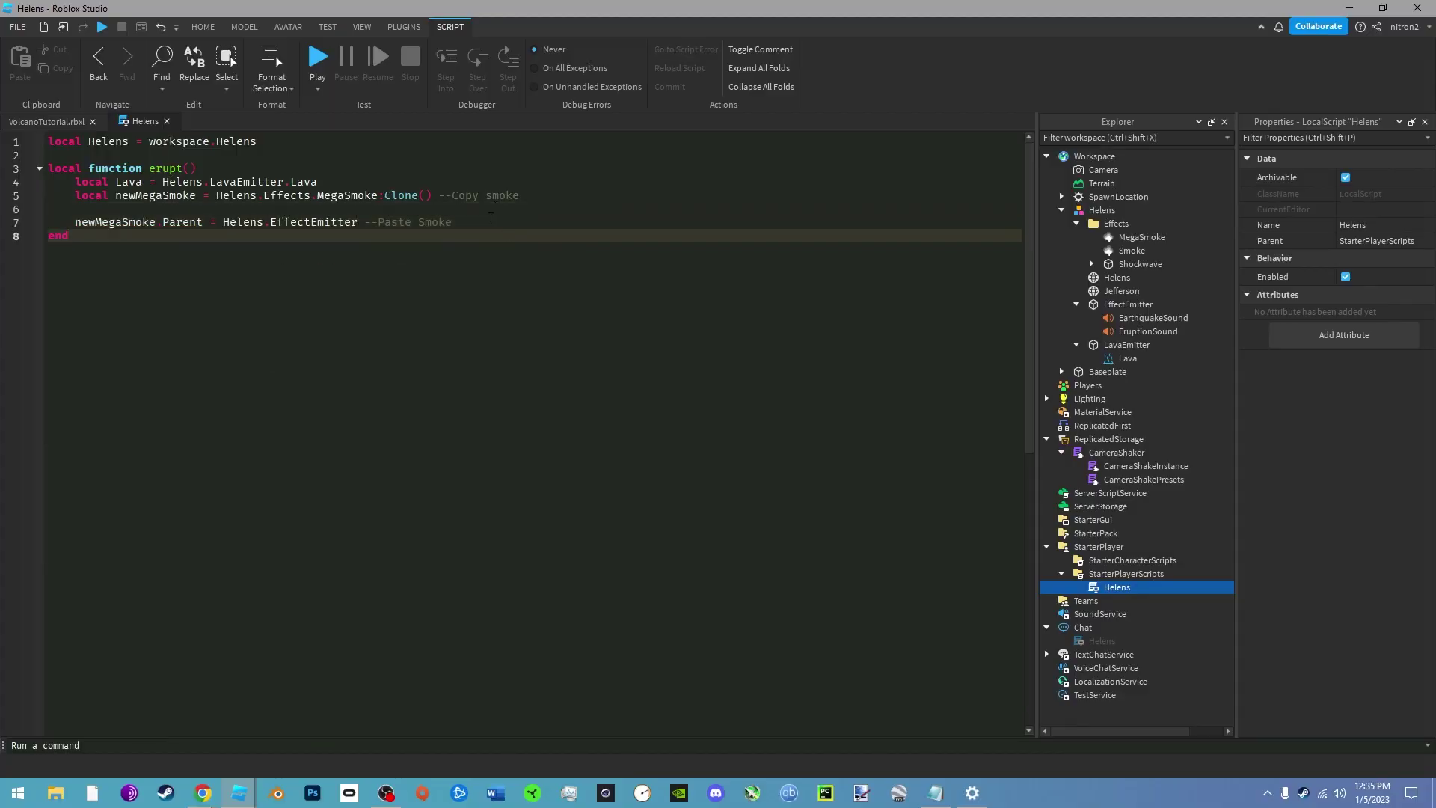
# - Add newMegaSmoke.Enabled = true below the parent line and Lava.Enabled = true above it
pyautogui.write('nwe')
pyautogui.press('Tab')
pyautogui.write('.Enabled = true')
pyautogui.click(292, 204)
pyautogui.press('Return')
pyautogui.write('Lava.Enabled = t')
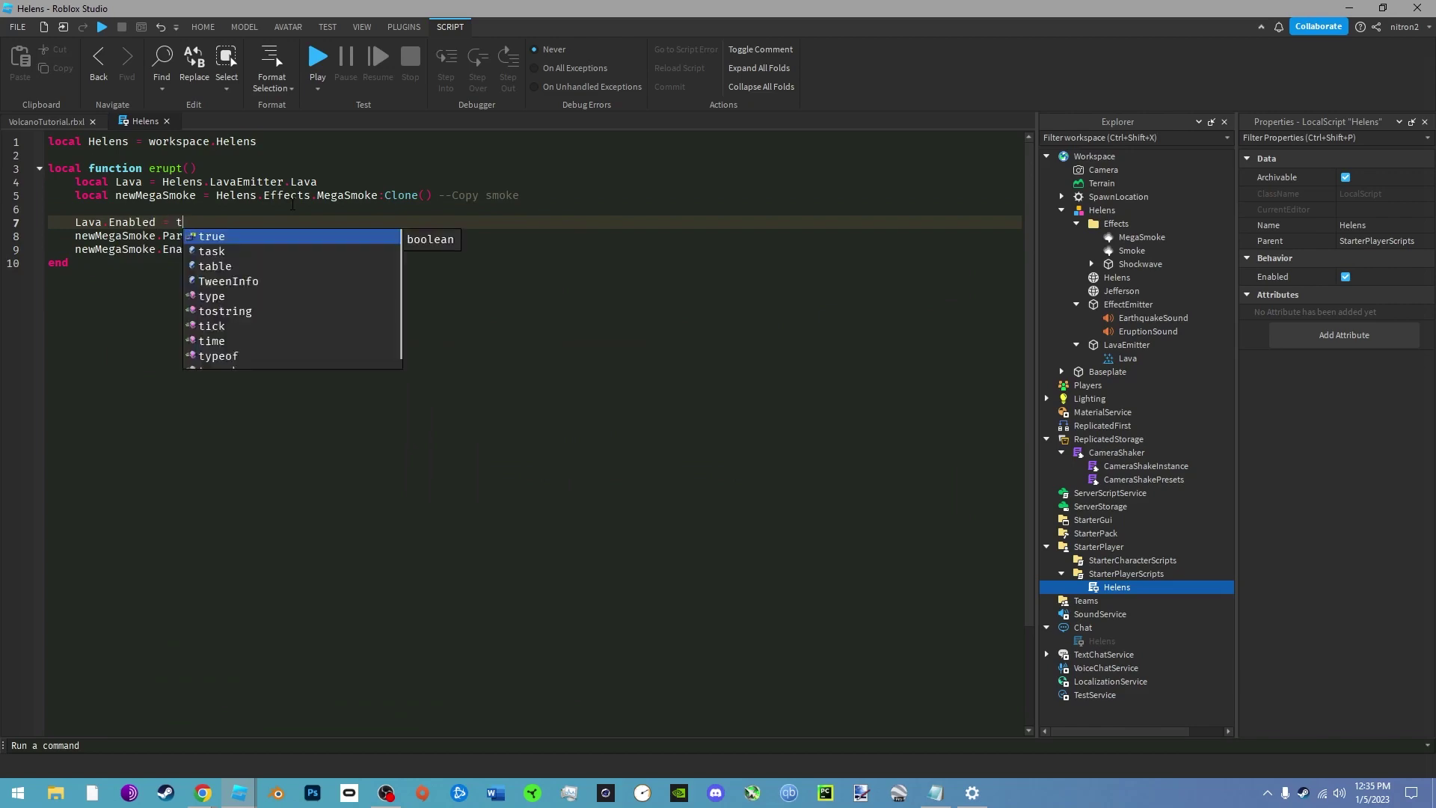
pyautogui.press('Tab')
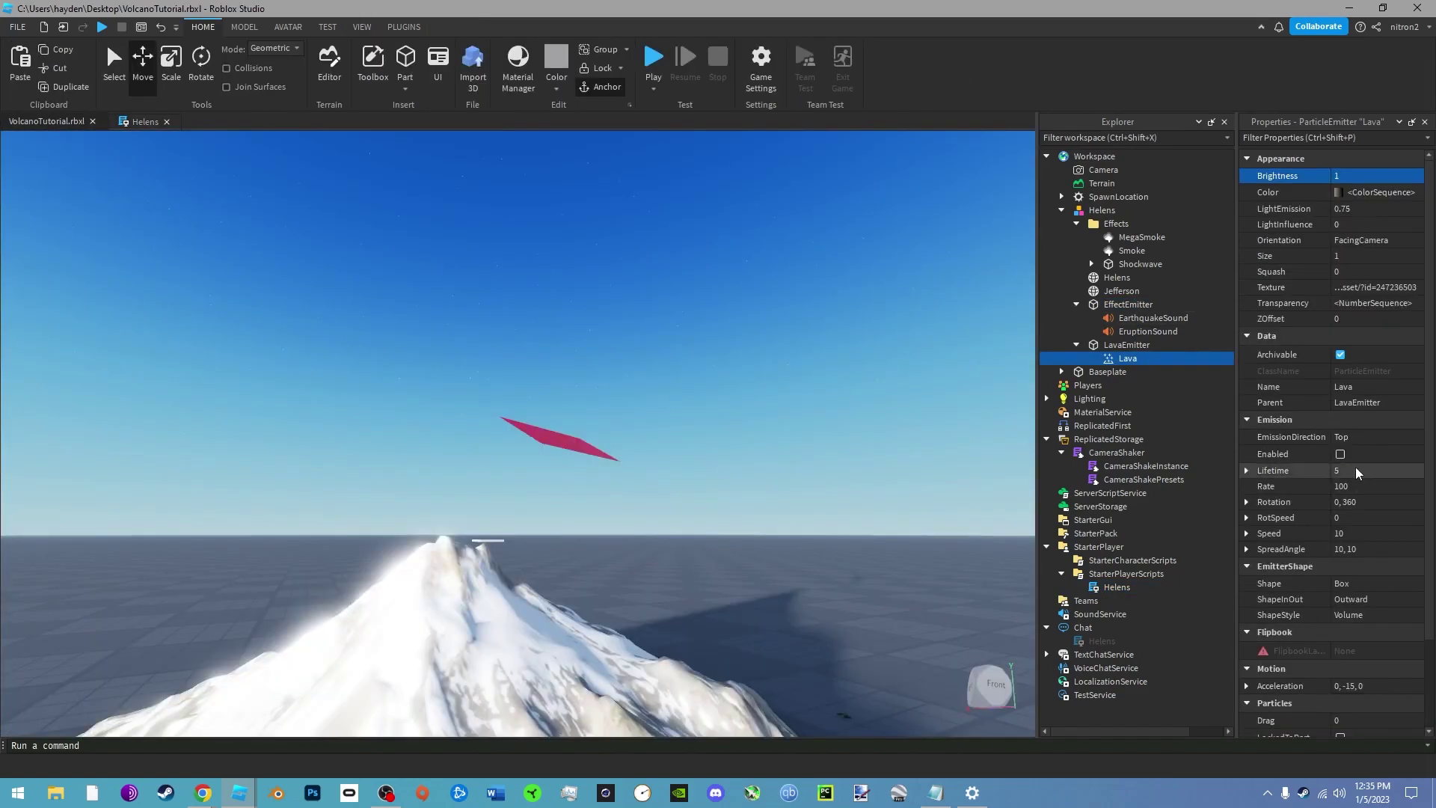
# - Enable the Lava particle emitter and view the lava particles above the volcano
pyautogui.click(1339, 454)
pyautogui.moveTo(656, 385); pyautogui.dragTo(660, 389, button='right')
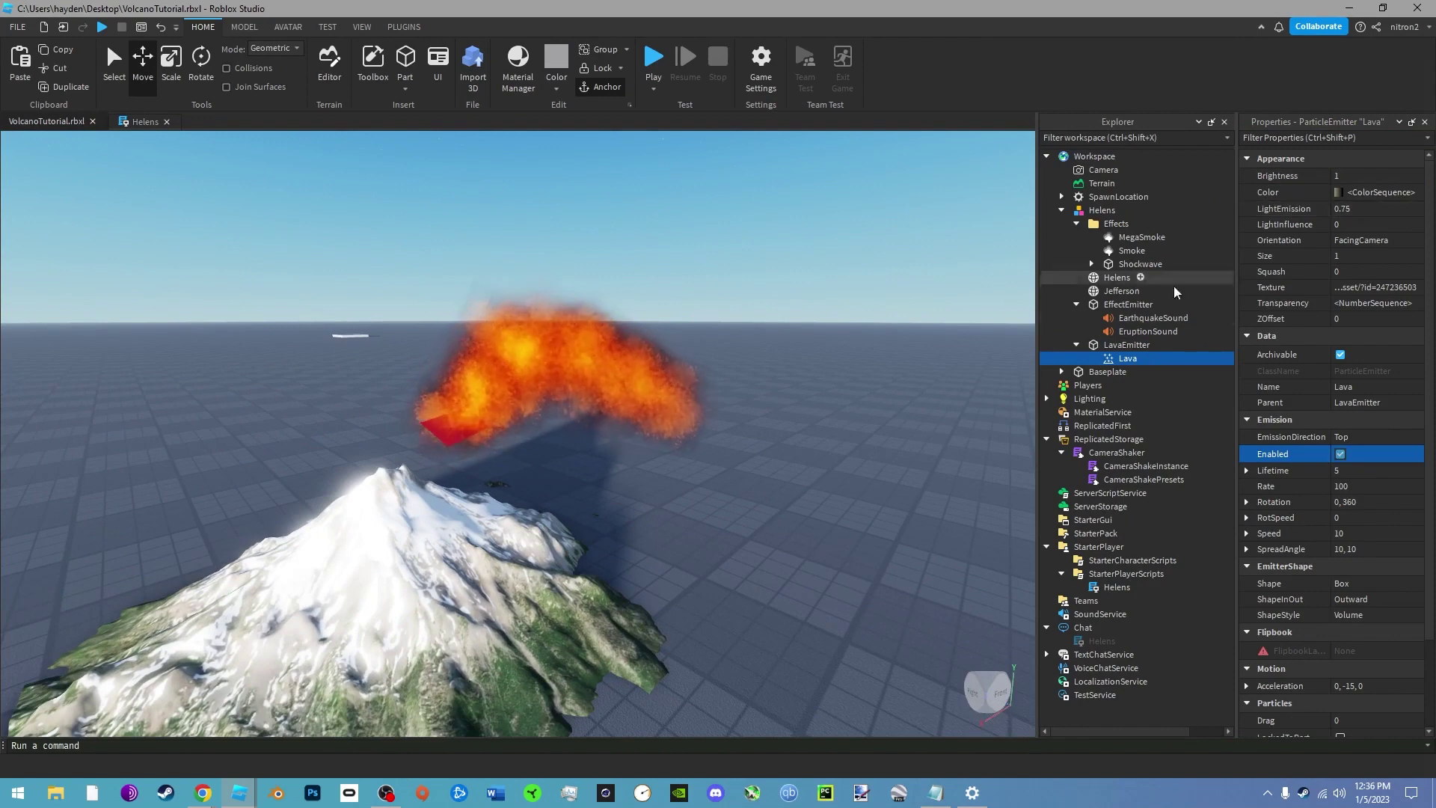
pyautogui.doubleClick(1098, 223)
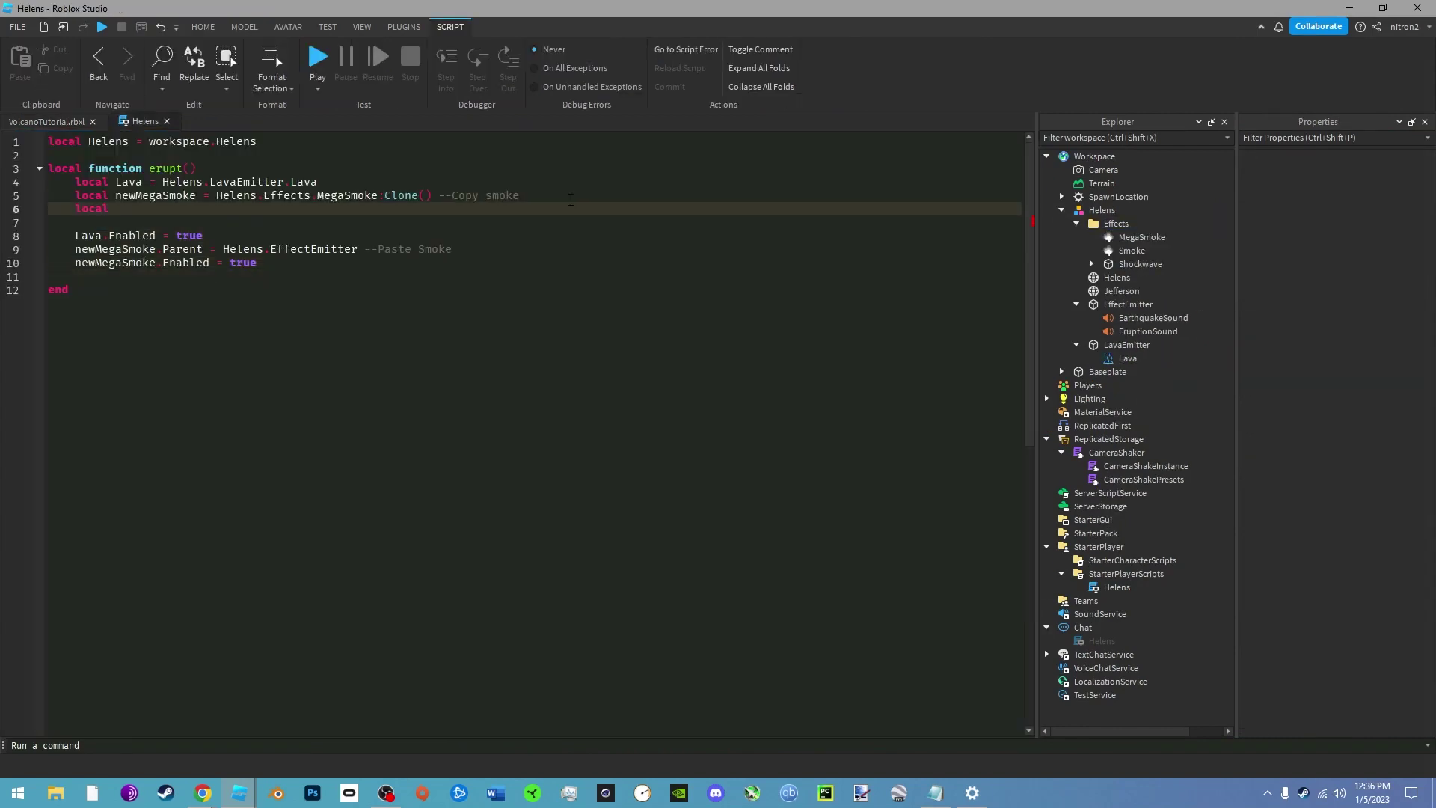
# - Declare local EruptSound = Helens.EffectEmitter.EruptionSound and add an EruptSound:Play() call after the smoke is enabled
pyautogui.write('EffectEmitter.EruptionSound')
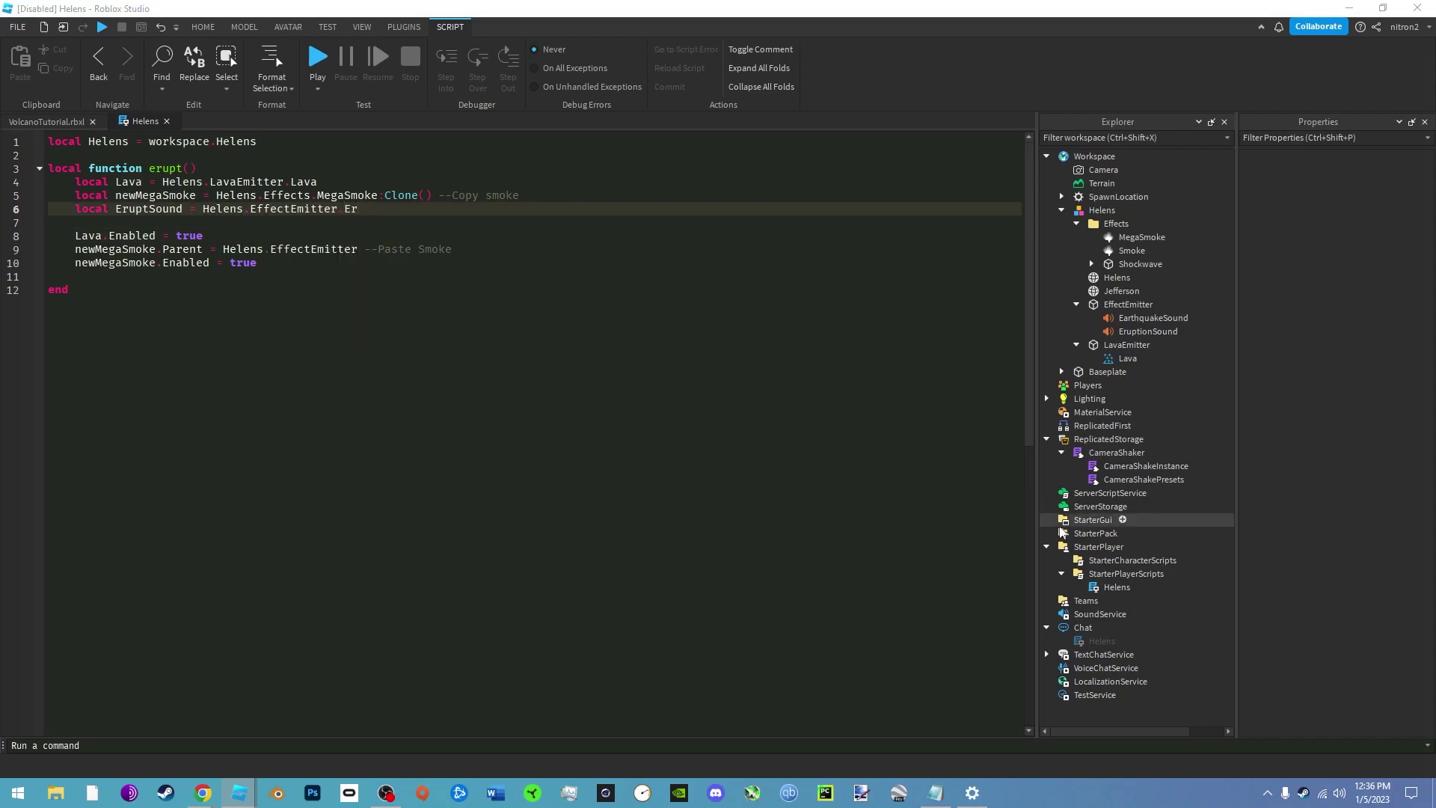
pyautogui.click(339, 261)
pyautogui.press('Return')
pyautogui.write('EruptSound:Play()')
pyautogui.press('Return')
pyautogui.press('Return')
# - Add an empty local function createShockwave() between the Helens variable and the erupt() function
pyautogui.click(104, 155)
pyautogui.press('Return')
pyautogui.press('Return')
pyautogui.click(105, 168)
pyautogui.write('local function createShockwave(')
pyautogui.press('Return')
pyautogui.press('BackSpace')
pyautogui.press('Right')
pyautogui.press('Return')
# - Call createShockwave() in erupt() below the EruptSound:Play() line
pyautogui.click(196, 330)
pyautogui.press('Return')
pyautogui.press('Return')
pyautogui.write('createShockwave()')
# - Add the comment --Shake the camera once below EruptSound:Play() in erupt()
pyautogui.click(176, 185)
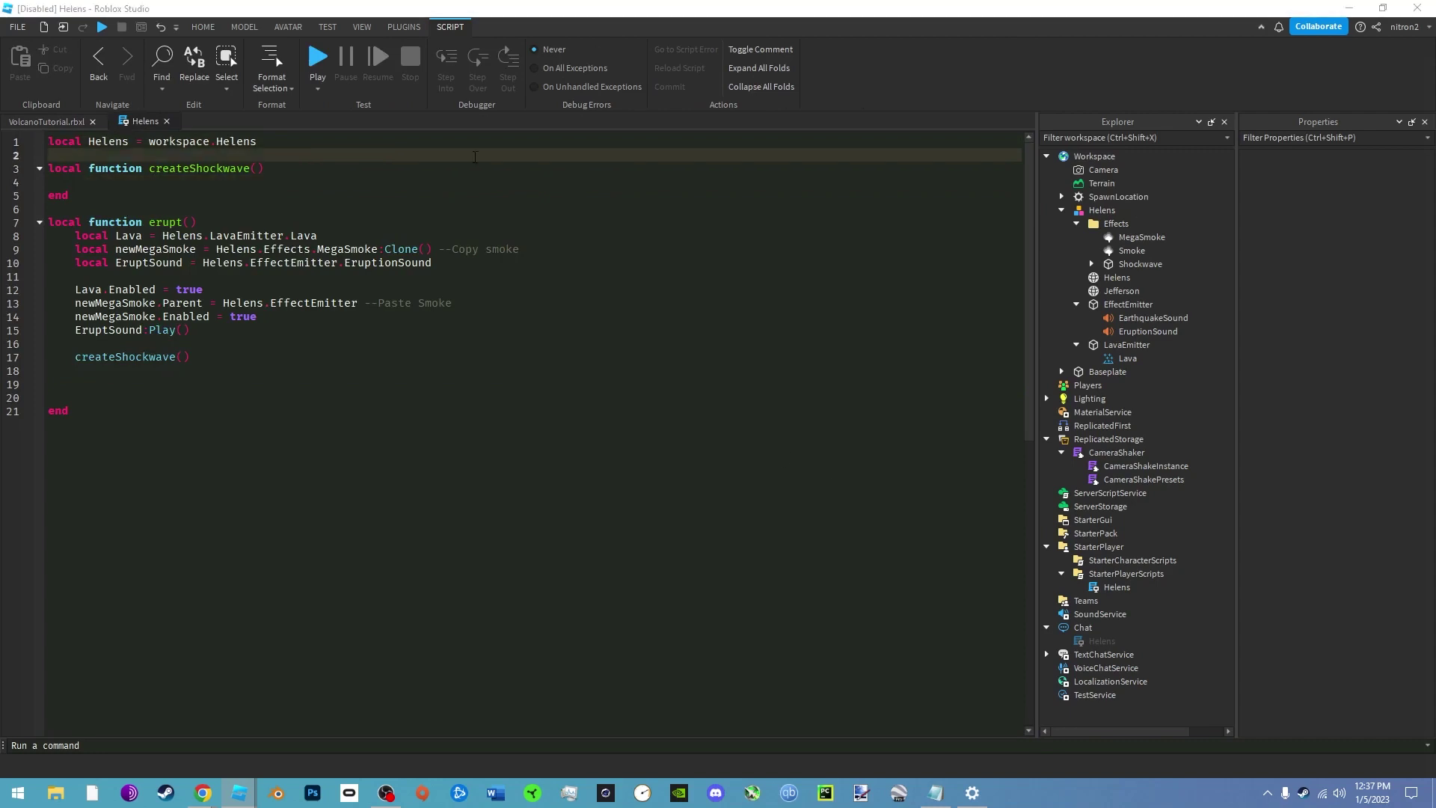
pyautogui.click(436, 144)
pyautogui.press('Return')
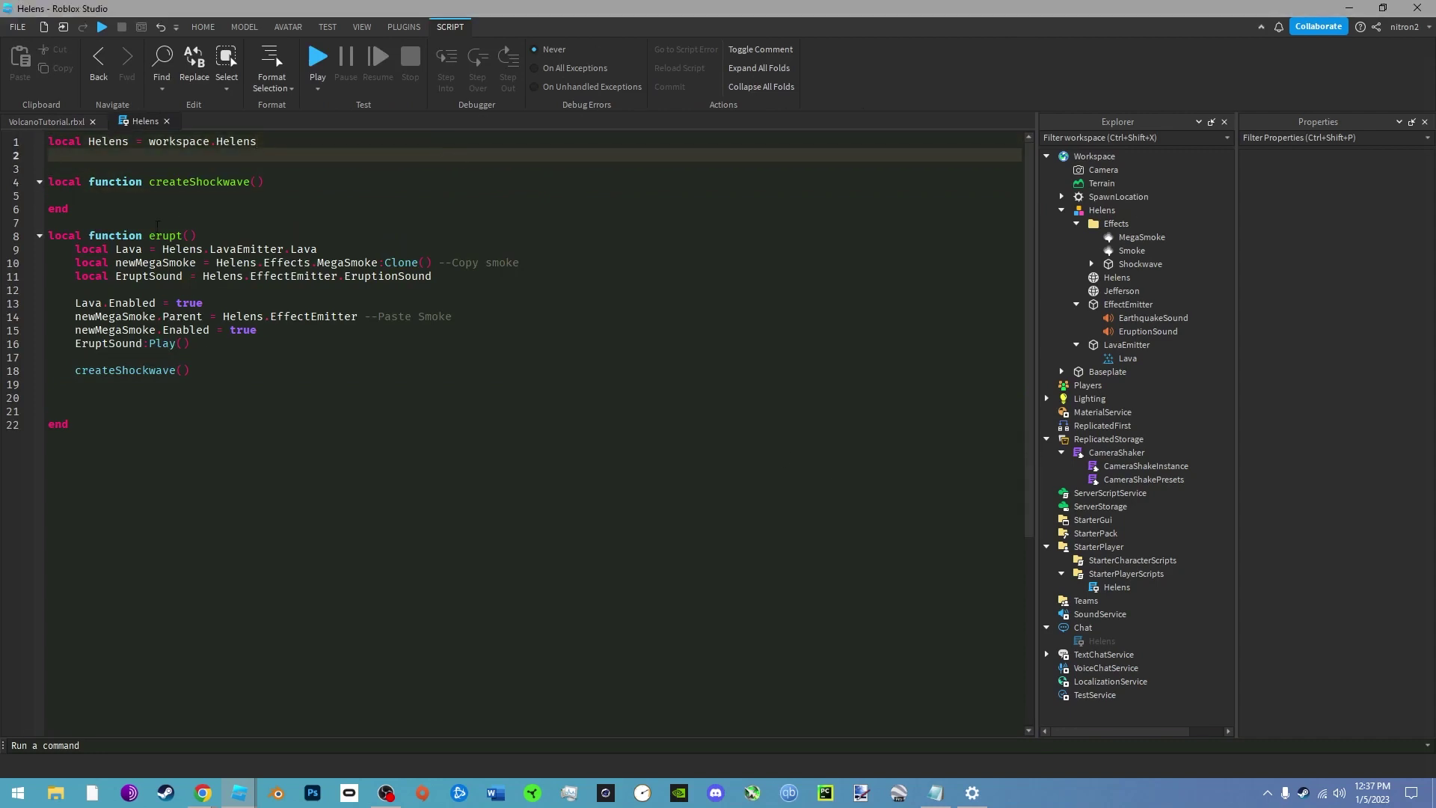
pyautogui.click(212, 346)
pyautogui.press('Return')
pyautogui.write('--Sha')
pyautogui.write('ke the camera once')
# - Declare local ReplicatedStorage = game:GetService("ReplicatedStorage") and local CameraShaker = require(ReplicatedStorage.CameraShaker) at the beginning of the script
pyautogui.write('local CameraShaker =')
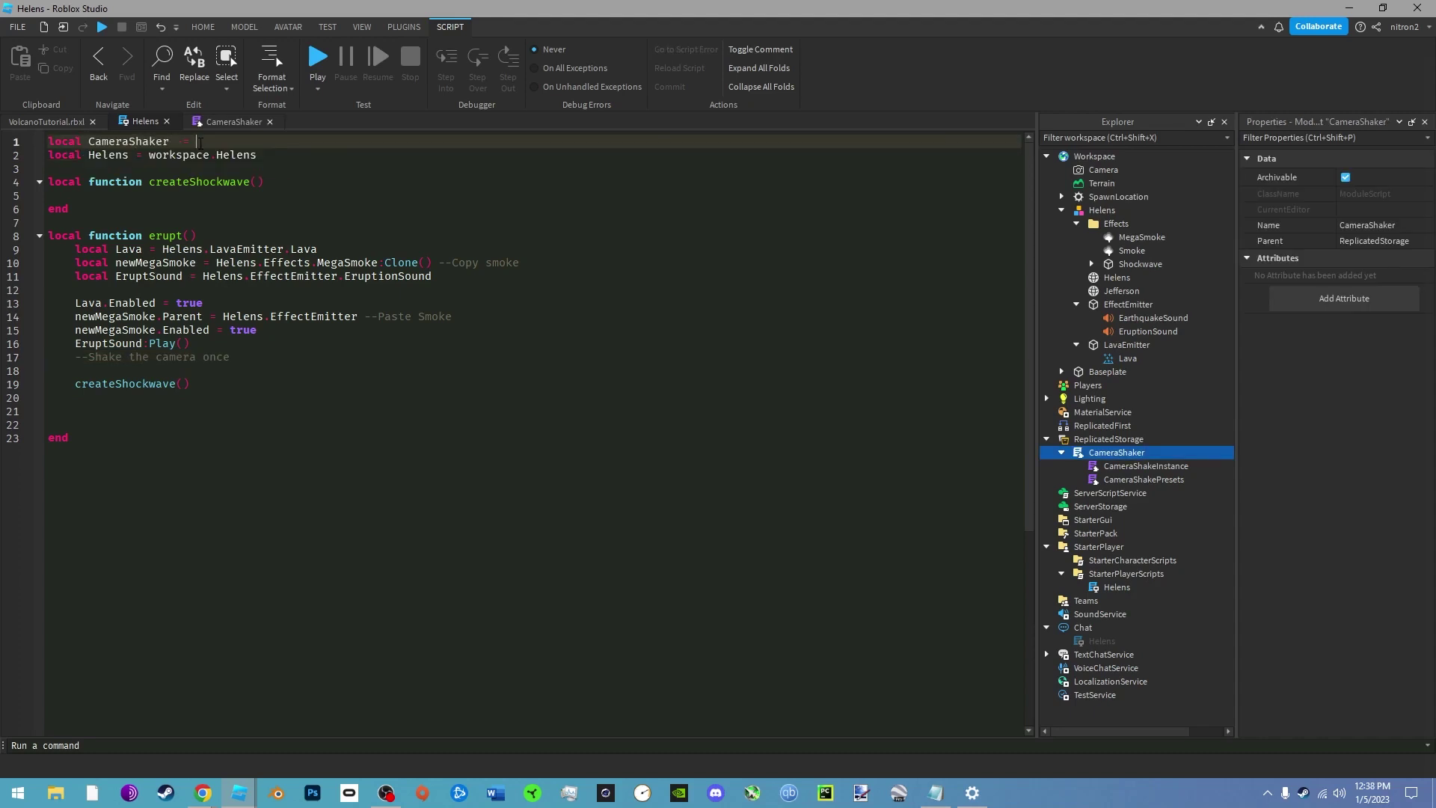
pyautogui.press('BackSpace')
pyautogui.press('BackSpace')
pyautogui.press('BackSpace')
pyautogui.write('= require(')
pyautogui.click(49, 142)
pyautogui.press('Return')
pyautogui.click(71, 139)
pyautogui.write('local Mag')
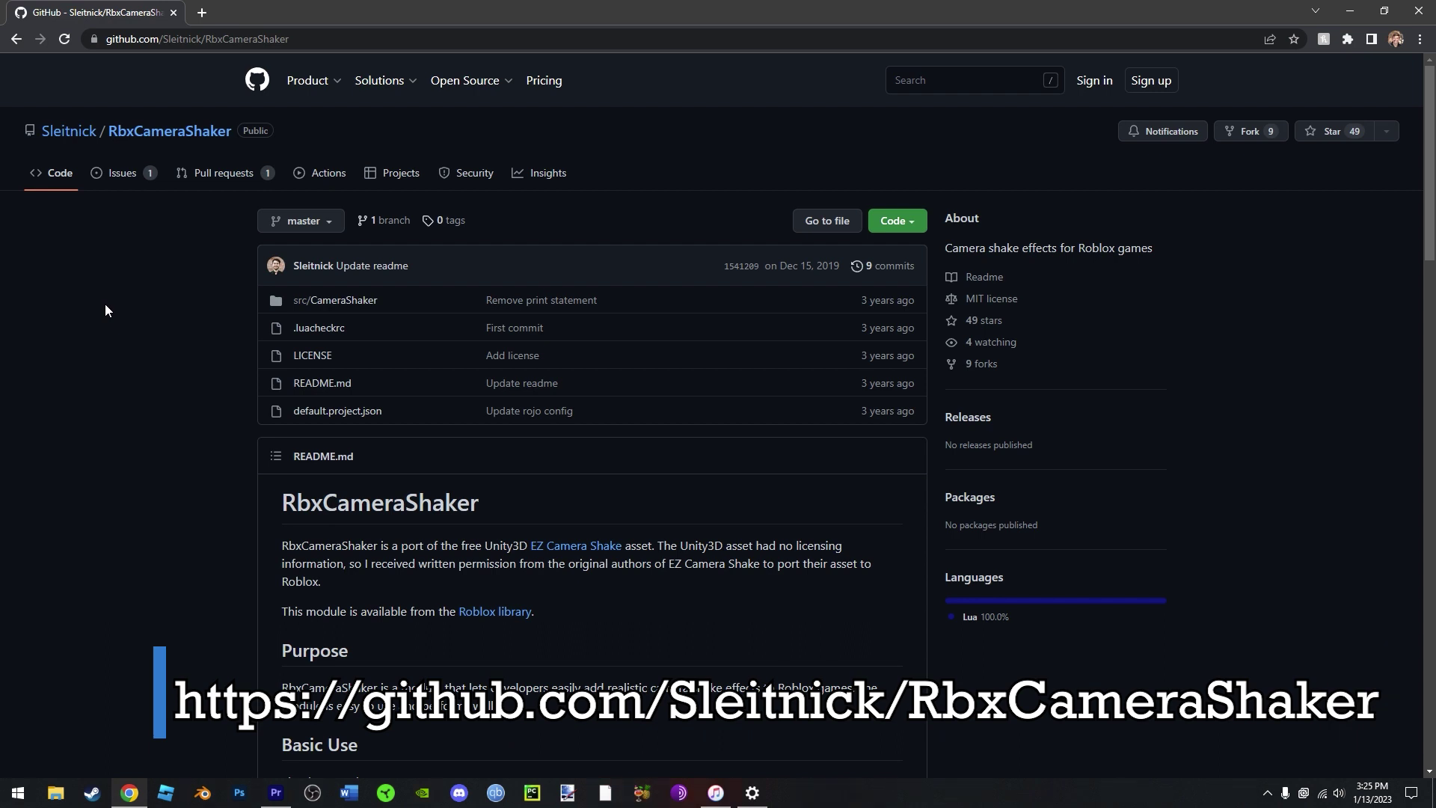
pyautogui.middleClick(150, 312)
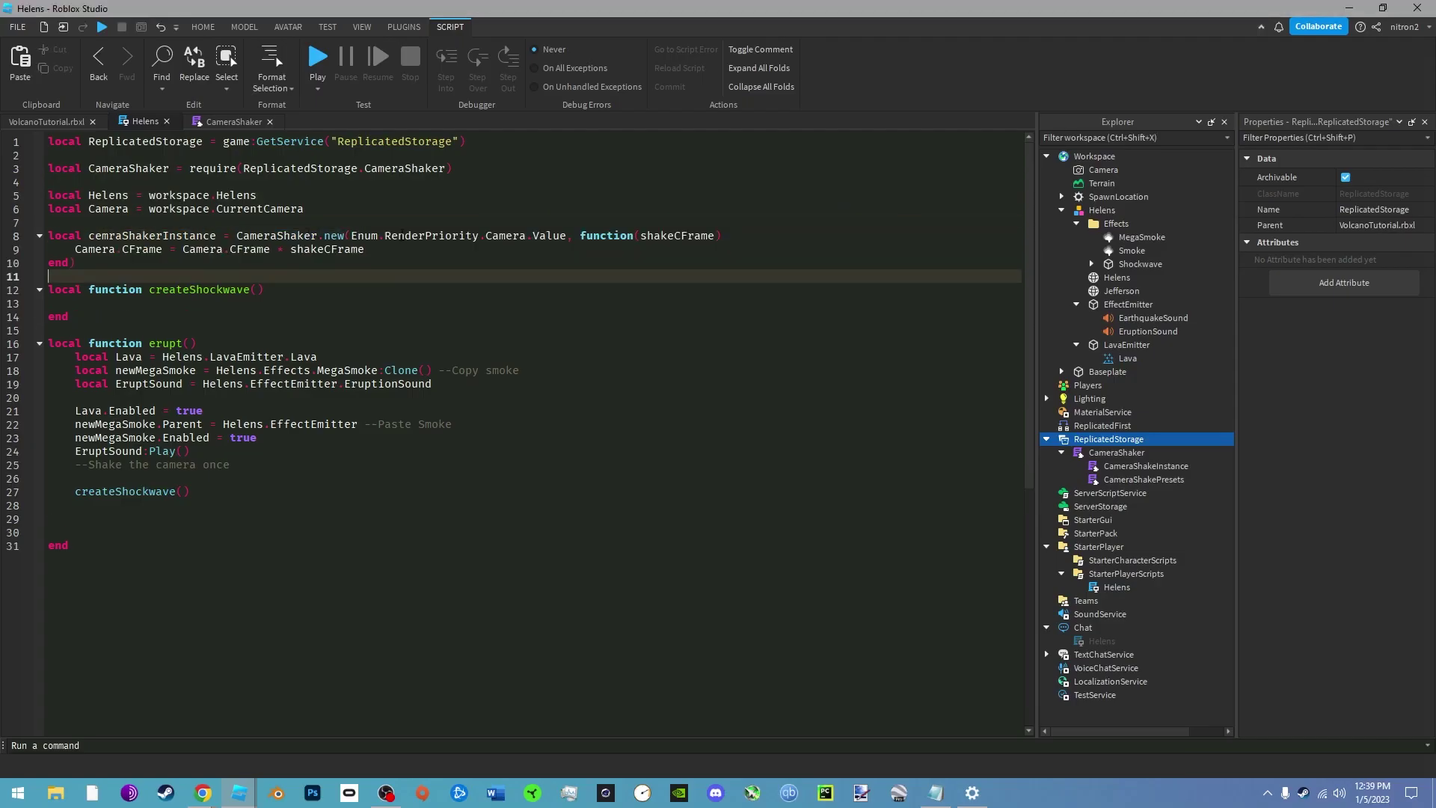
# - Correct the misspelled variable name cemraShakerInstance to cameraShakerInstance in its declaration
pyautogui.click(122, 236)
pyautogui.press('BackSpace')
pyautogui.press('BackSpace')
pyautogui.press('BackSpace')
pyautogui.press('BackSpace')
pyautogui.write('amera')
# - Replace the camera shake comment in erupt() with cameraShakerInstance:Shake(CameraShaker.Presets.Explosion), reusing the copied variable name
pyautogui.doubleClick(184, 235)
pyautogui.rightClick(158, 235)
pyautogui.click(183, 298)
pyautogui.moveTo(229, 464); pyautogui.dragTo(76, 464)
pyautogui.rightClick(76, 464)
pyautogui.click(105, 153)
pyautogui.write(':ShakeO')
pyautogui.press('BackSpace')
pyautogui.write('(CameraShaker.Presets.')
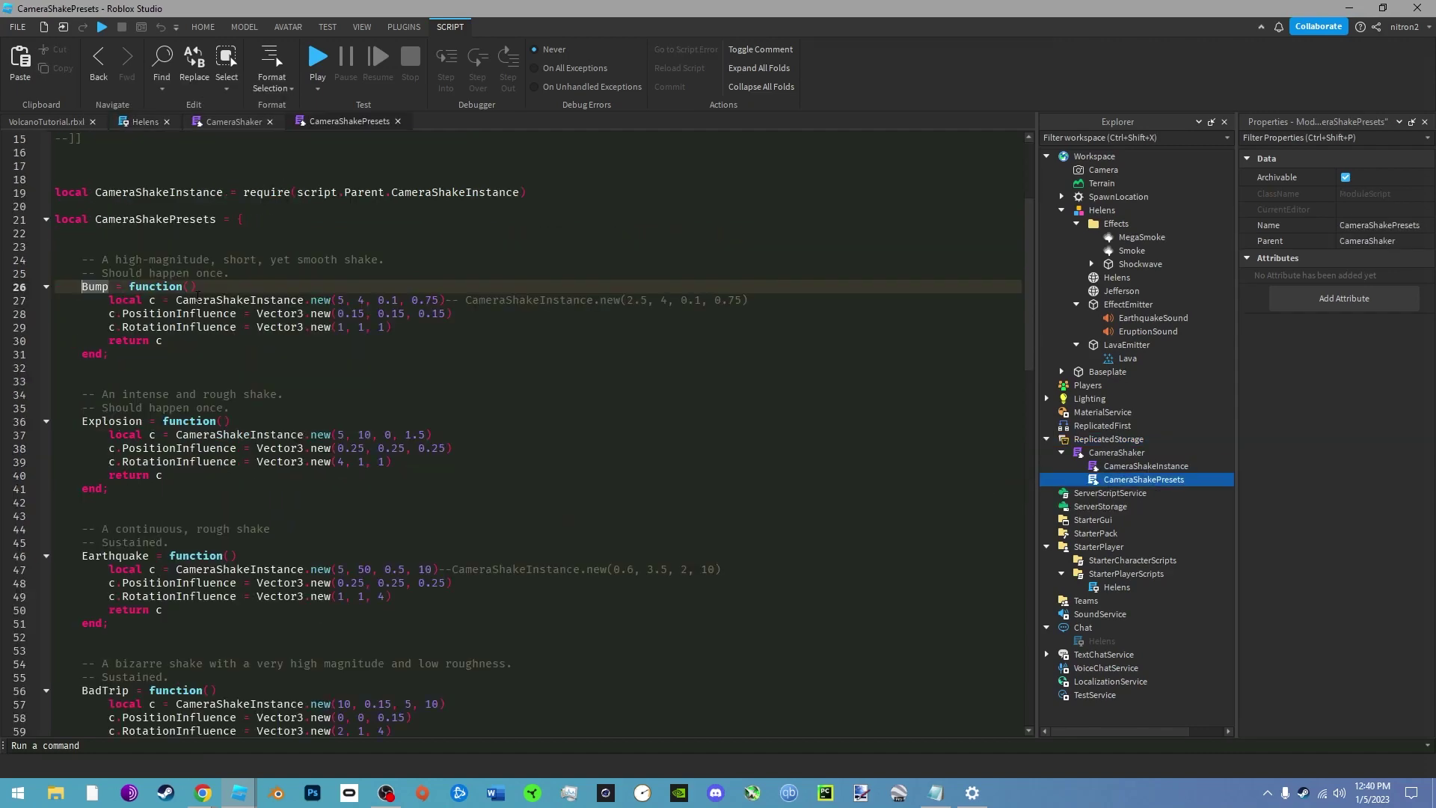
# - Examine the Explosion preset and its description in CameraShakePresets, and the shake call that uses it in erupt()
pyautogui.scroll(-1, 198, 296)
pyautogui.moveTo(247, 394); pyautogui.dragTo(82, 421)
pyautogui.click(141, 408)
pyautogui.click(392, 448)
pyautogui.click(229, 394)
pyautogui.click(112, 407)
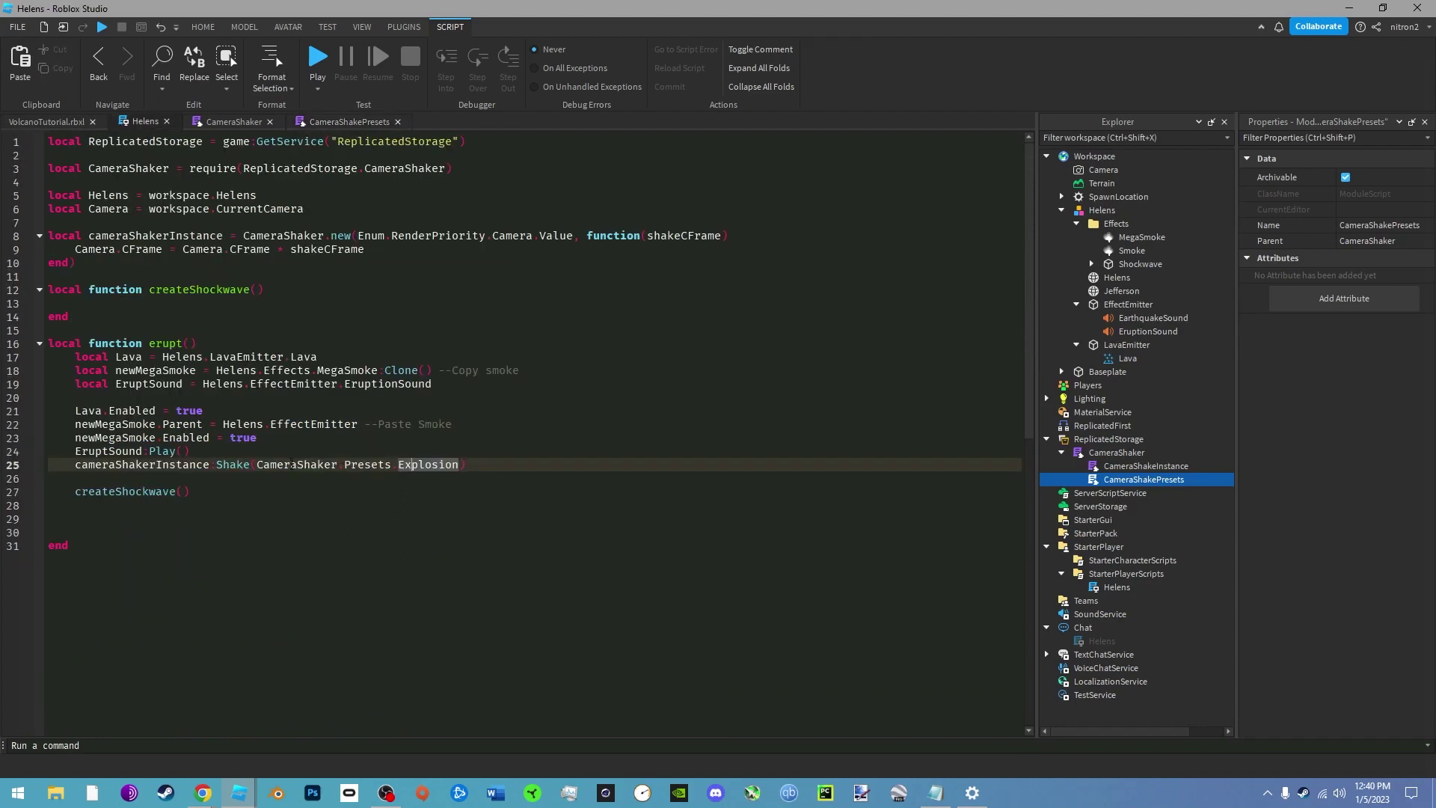
pyautogui.moveTo(471, 464); pyautogui.dragTo(351, 464)
pyautogui.click(264, 504)
# - Inside createShockwave(), declare local newShockwave = Helens.Effects.Shockwave:Clone()
pyautogui.click(160, 304)
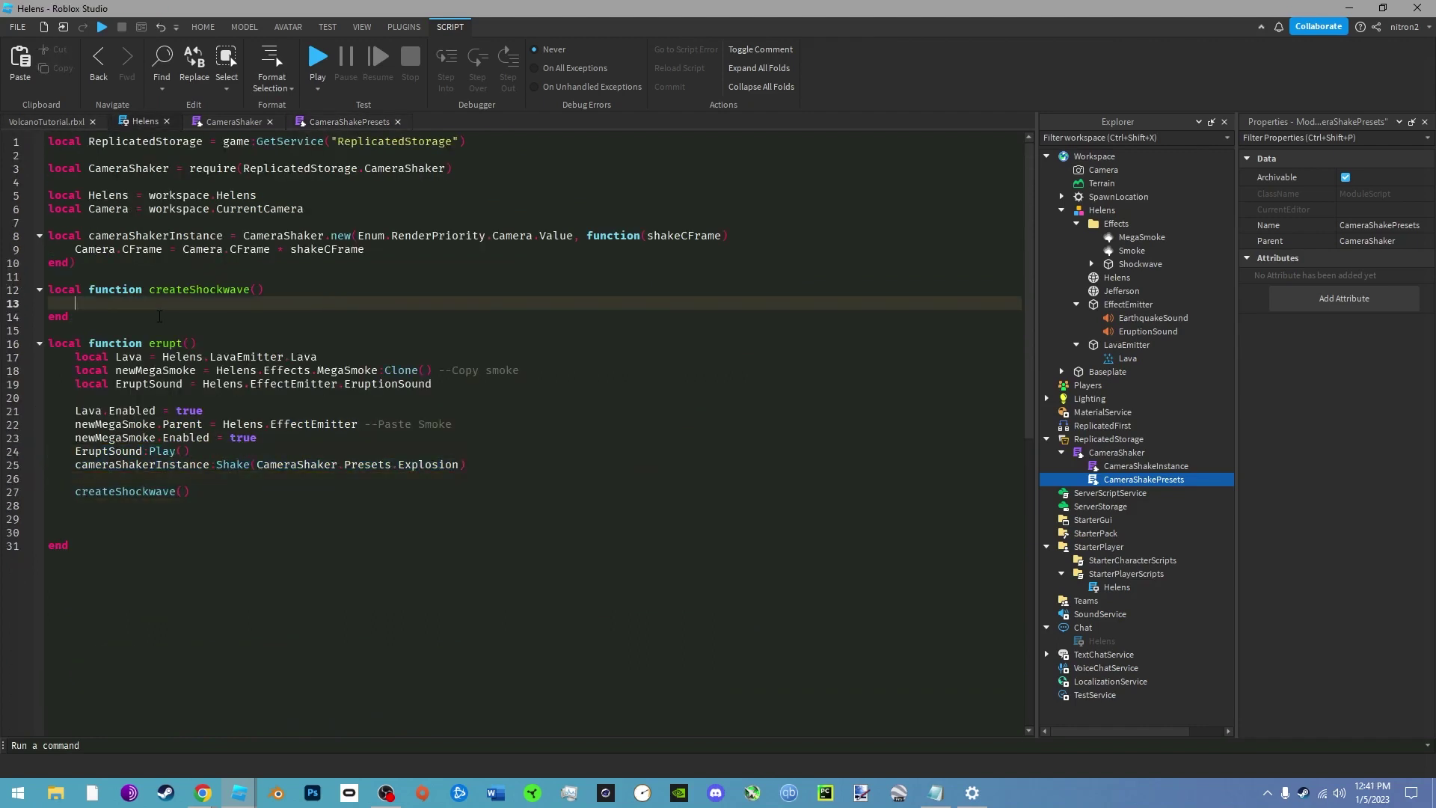
pyautogui.write('local newShockwave =')
pyautogui.write('Helens.Effects.')
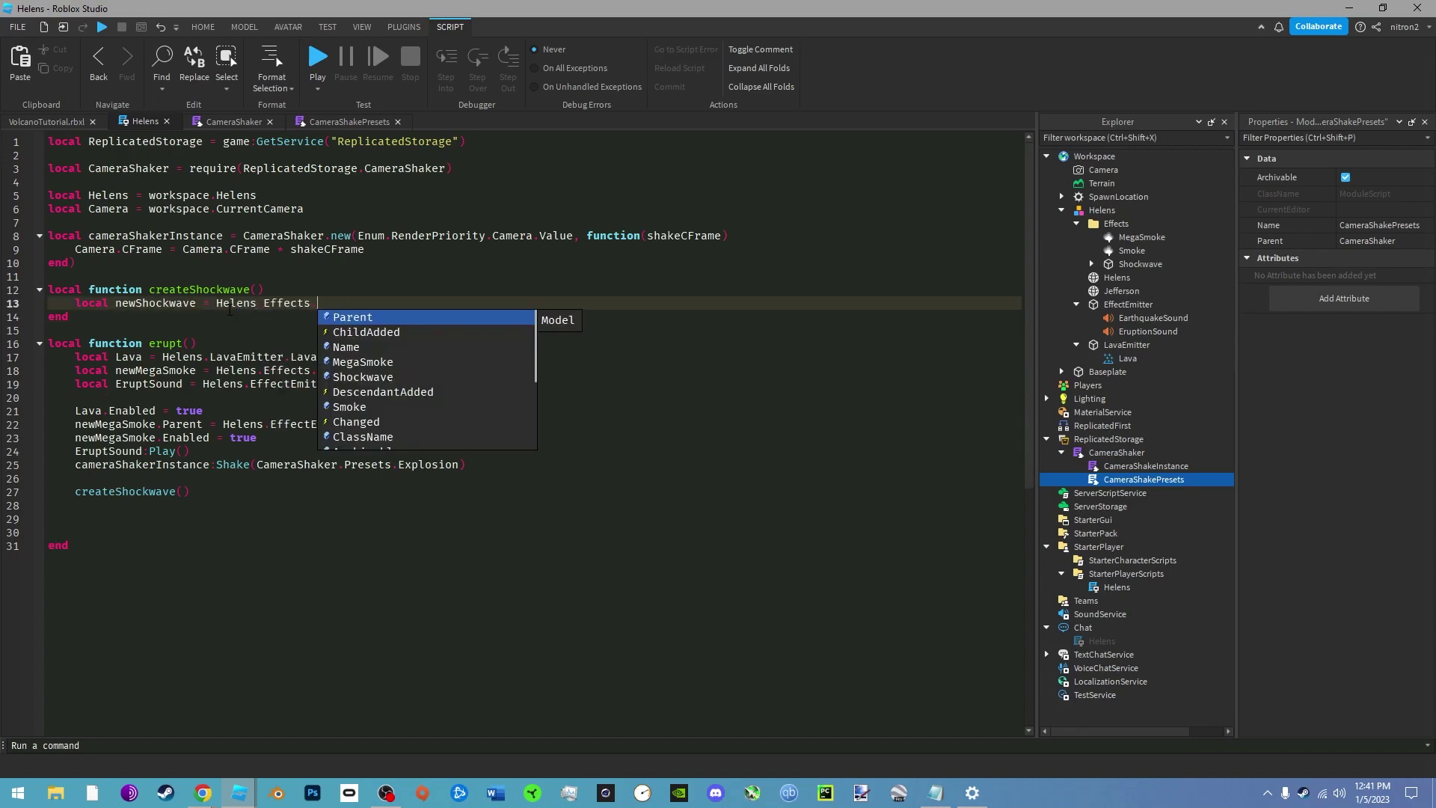
pyautogui.write('Shockwave:Clone()')
pyautogui.press('Return')
# - Set the Transparency of newShockwave.Top and newShockwave.Bottom to 0 in createShockwave()
pyautogui.write('newShockwave.Top.Transparency')
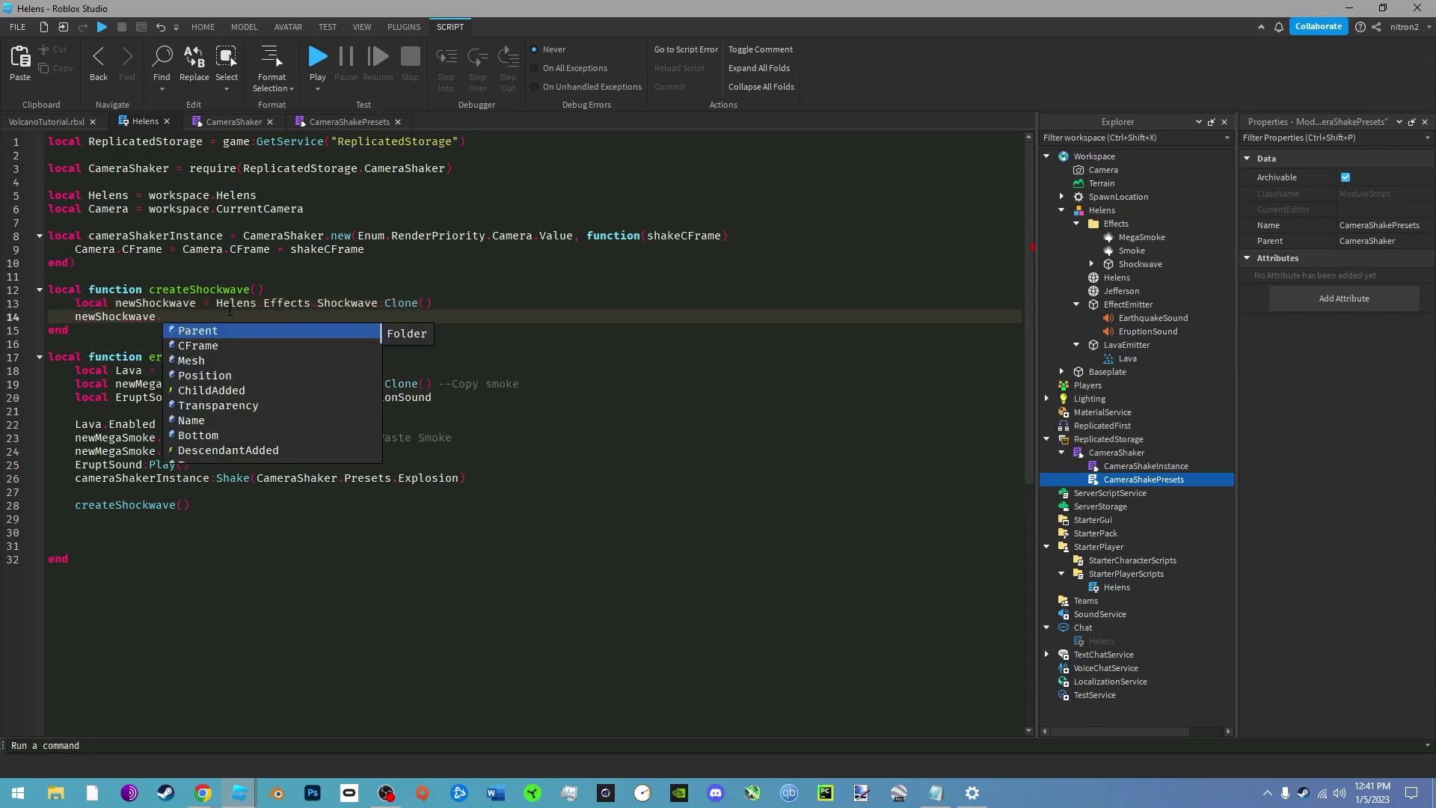
pyautogui.press('Return')
pyautogui.write('newShockwave.Bottom.Transparency')
pyautogui.press('Up')
pyautogui.write('= 0')
pyautogui.press('Down')
pyautogui.write('= 0')
pyautogui.press('Return')
# - Parent newShockwave to Helens and, after a blank line, declare local ShockWaveMesh = newShockwave.Mesh
pyautogui.write('new')
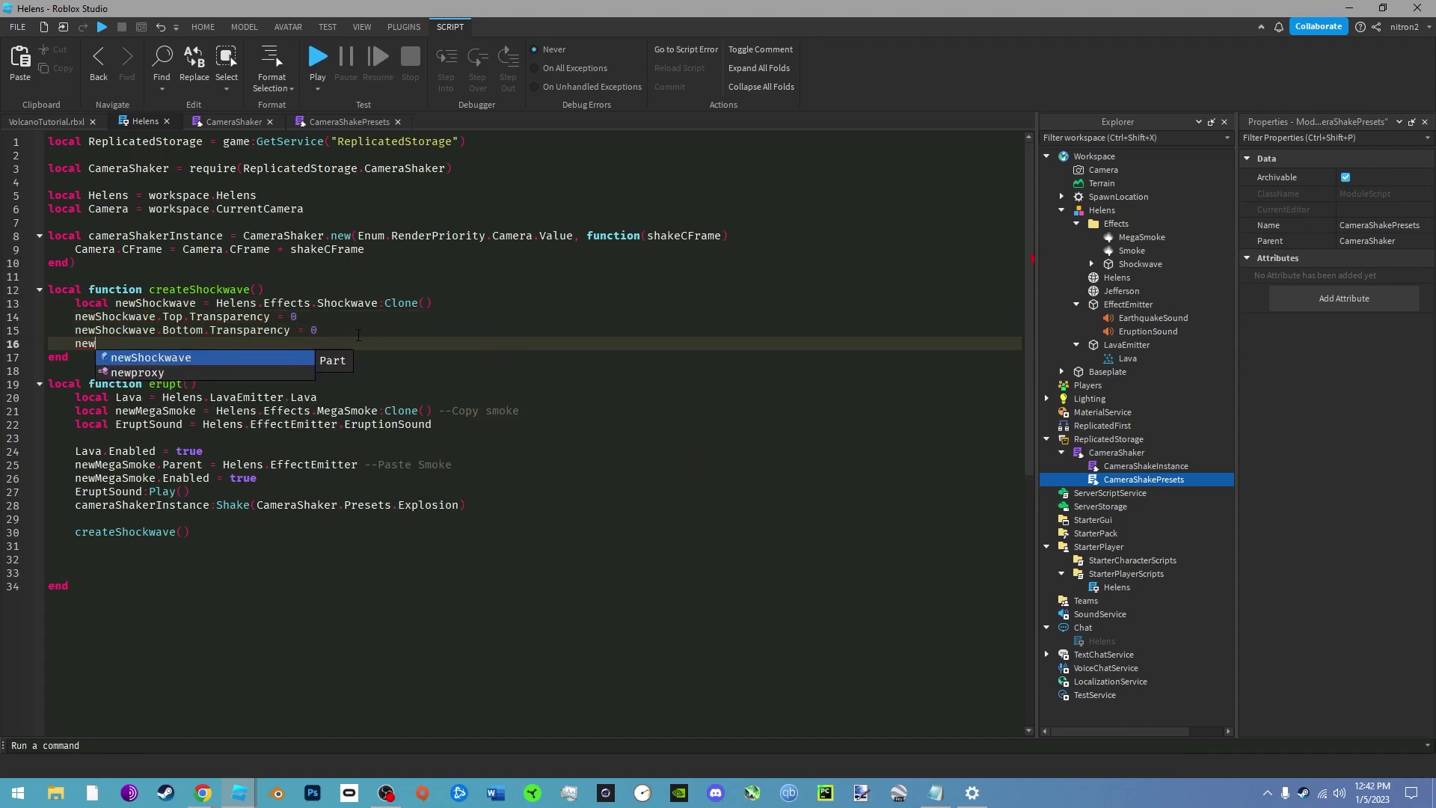
pyautogui.write('Shockwave.Parent = Helens')
pyautogui.press('Return')
pyautogui.press('Return')
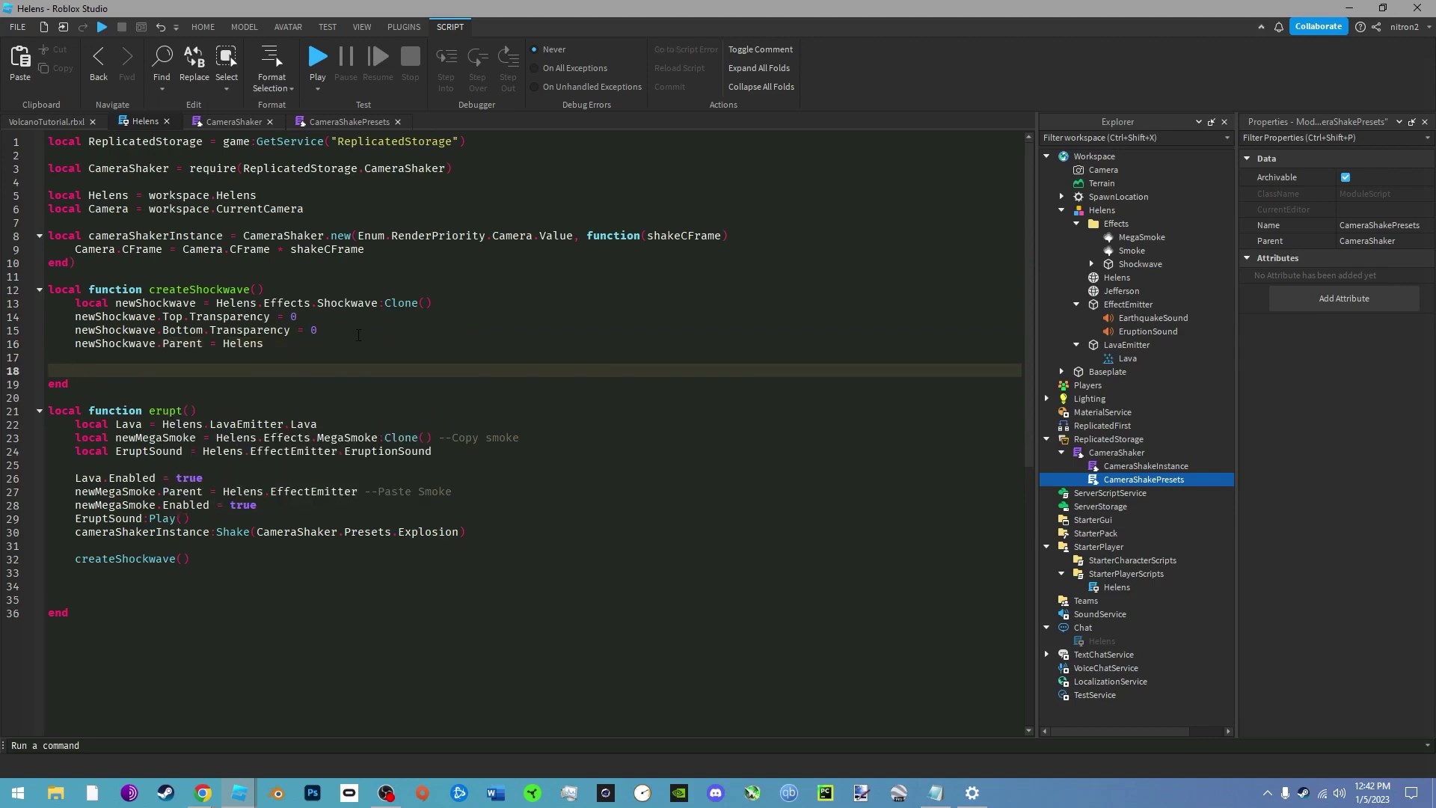
pyautogui.write('local ShockWaveMesh = newShockwave.Mesh')
pyautogui.press('Return')
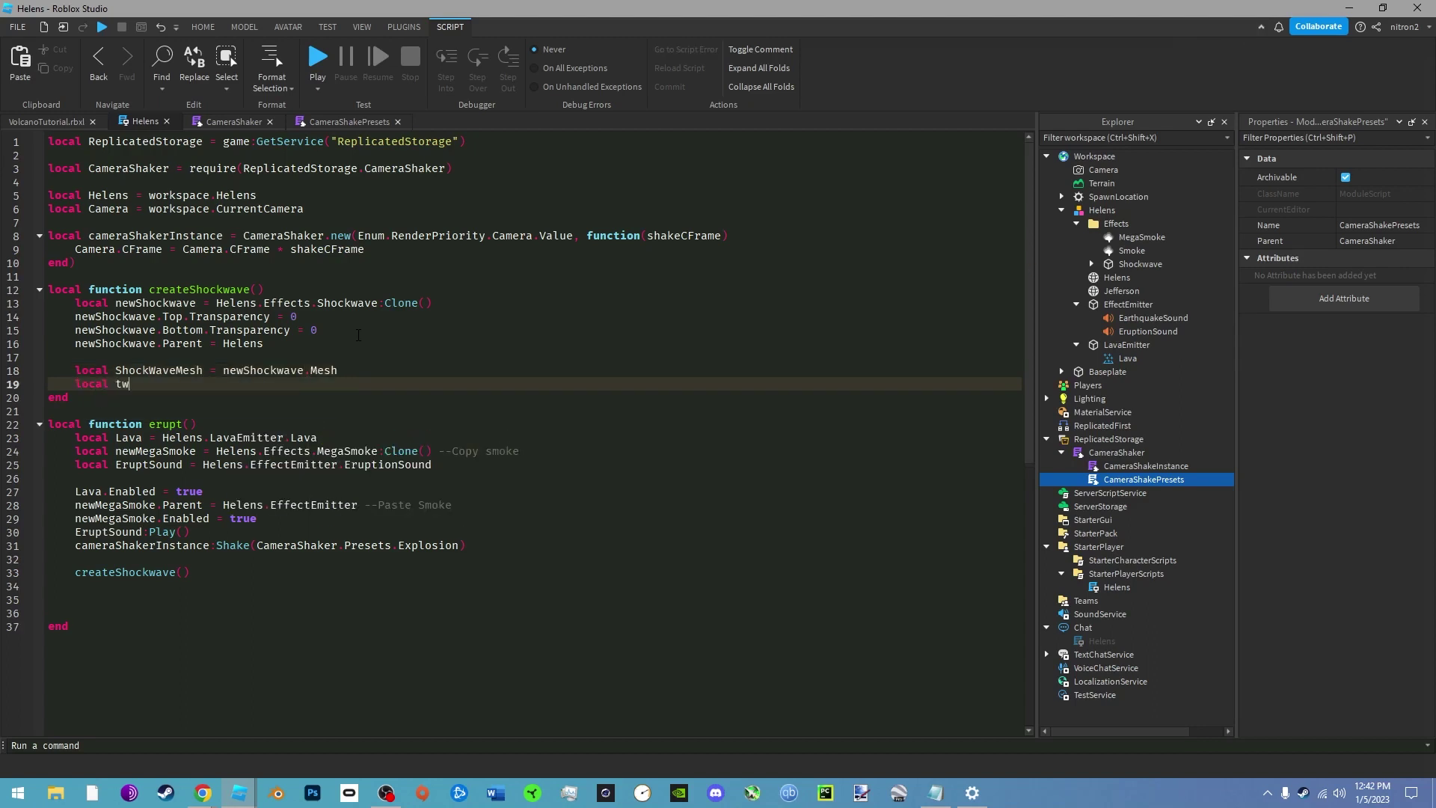
# - Declare local tweenInfo = TweenInfo.new() with time 1, linear easing style, Enum.EasingDirection.In, 0, false and 0
pyautogui.write('.new(1, Enum.EasingStyle.Linearm, ')
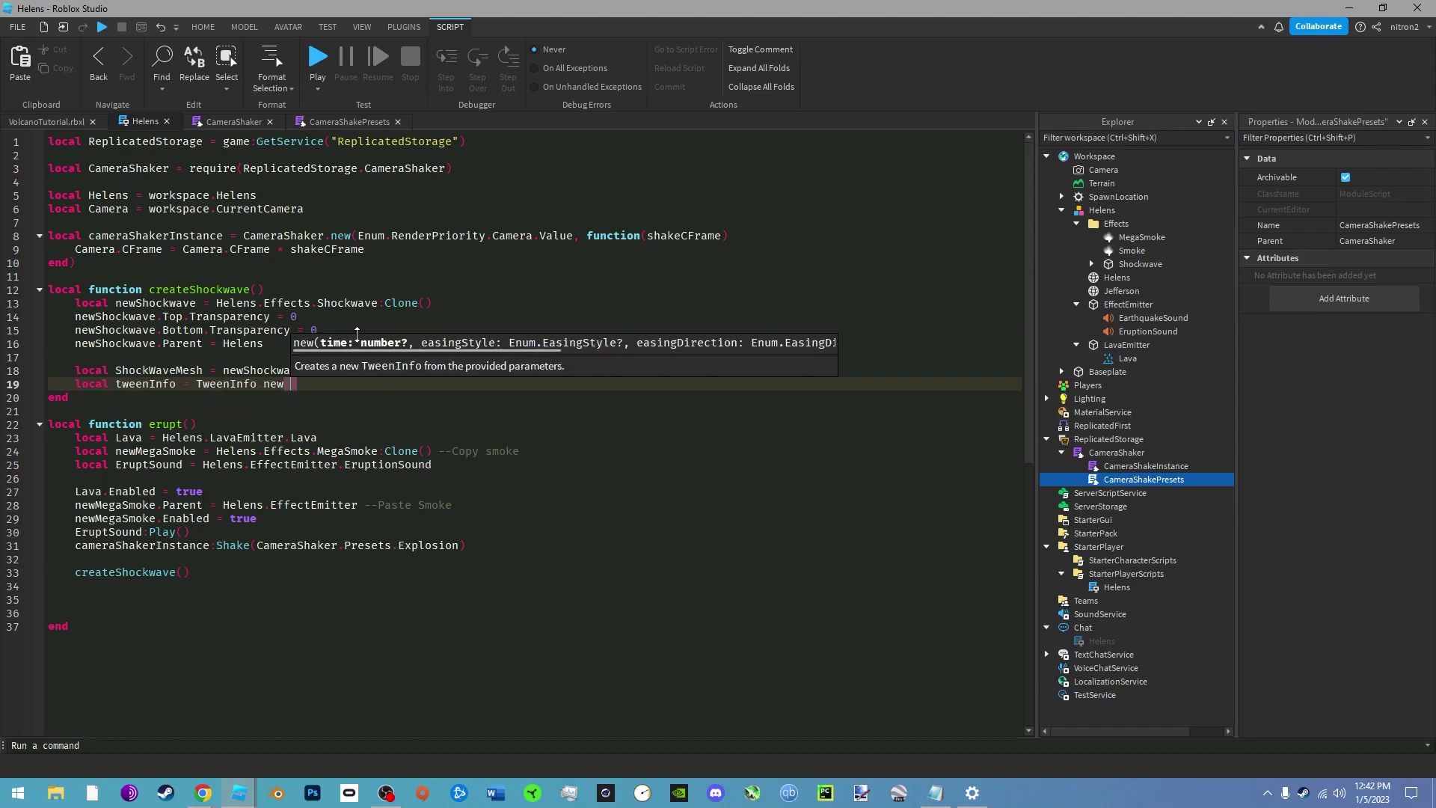
pyautogui.write('Enum.EasingDirection, ')
pyautogui.write('In, 0, false, 0)')
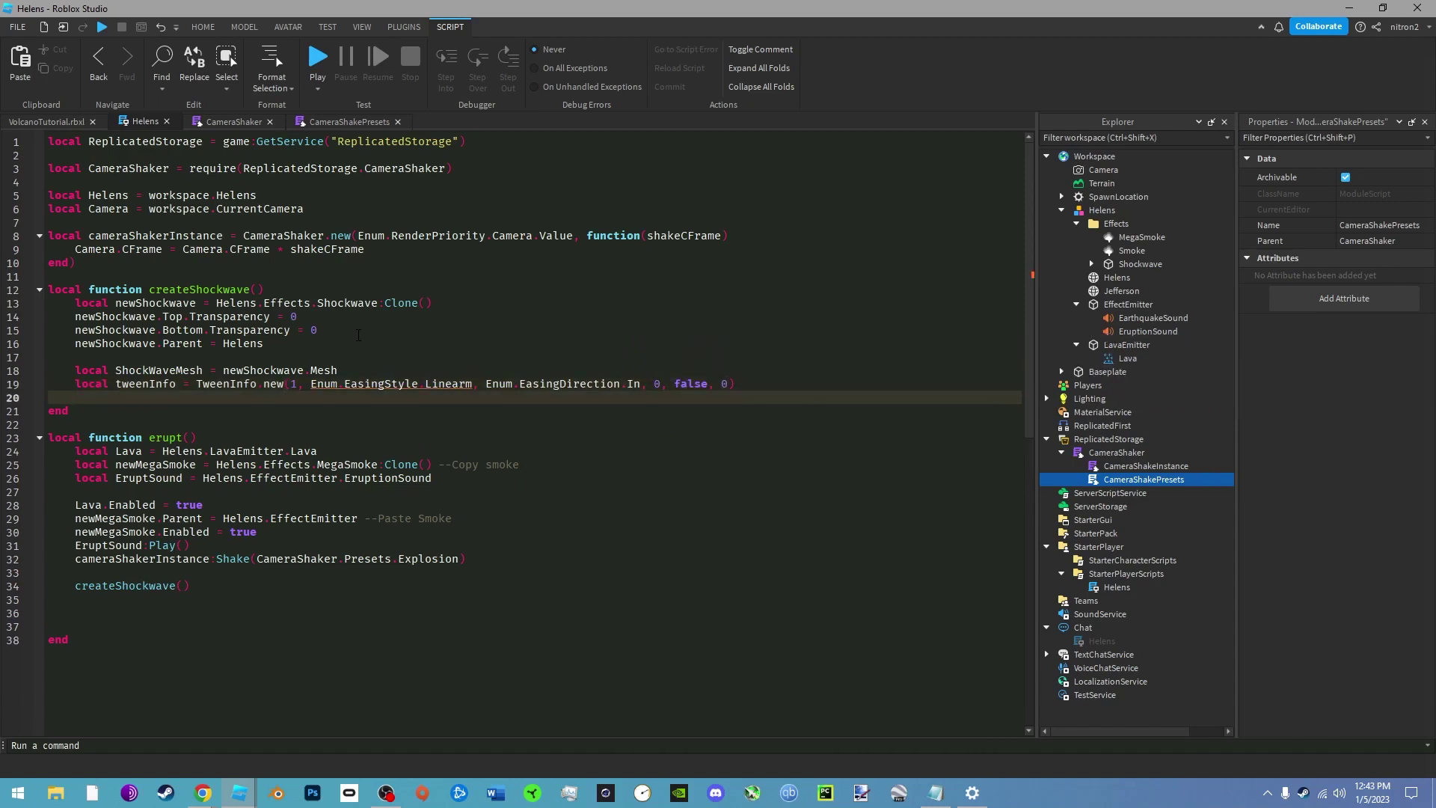
# - Declare local goal = { Scale = Vector3.new(100, 1, 100)} and correct the easing style in tweenInfo to Enum.EasingStyle.Linear
pyautogui.press('Return')
pyautogui.write('local goal = {}')
pyautogui.press('Down')
pyautogui.press('Up')
pyautogui.press('BackSpace')
pyautogui.write('ShockWaveMe')
pyautogui.hotkey('ctrl', 'BackSpace')
pyautogui.write('Scale = Vector3.new(')
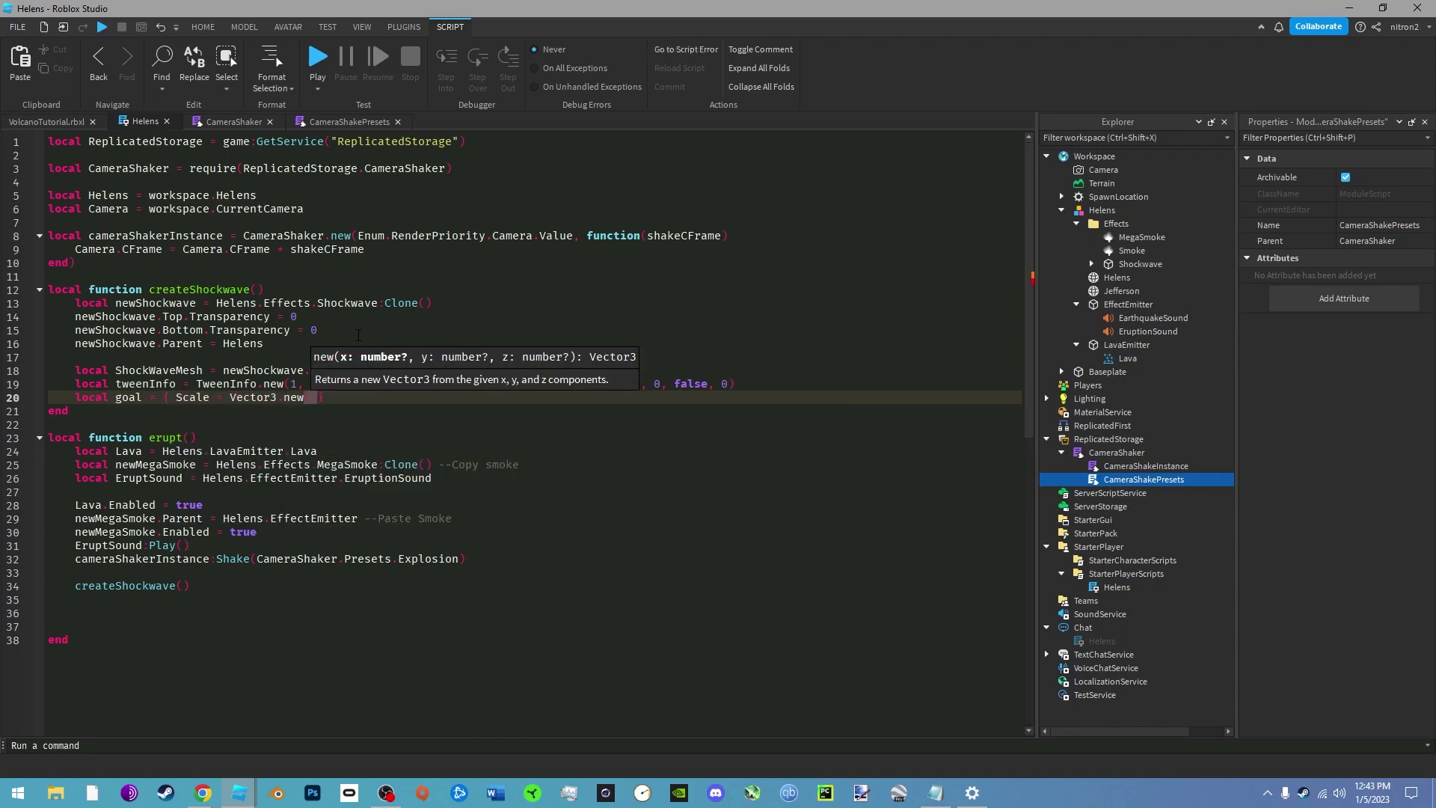
pyautogui.write('100, 1, 100)')
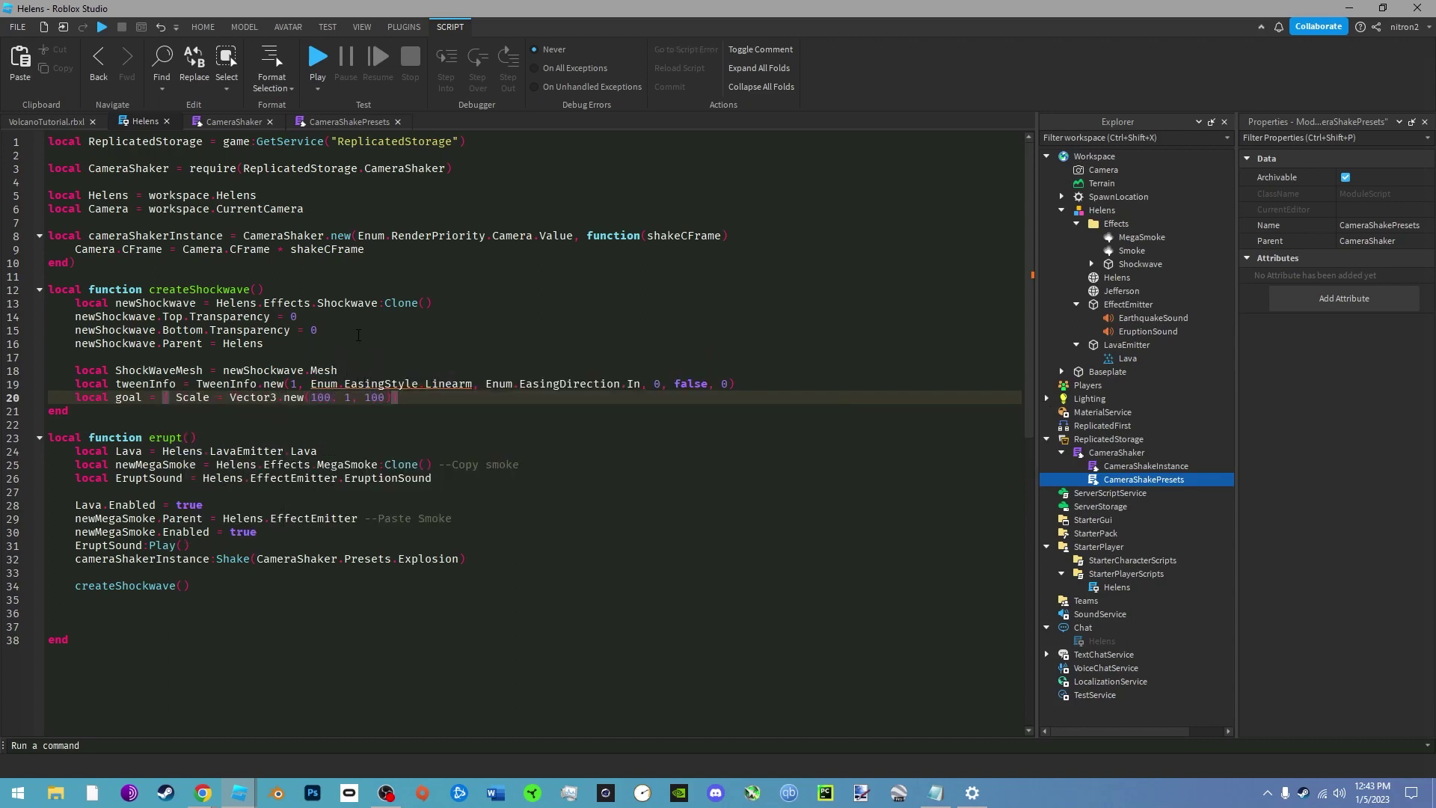
pyautogui.click(466, 383)
pyautogui.press('BackSpace')
# - Begin a local shockWaveTween variable below goal and declare local TweenService = game:GetService("TweenService") below the ReplicatedStorage variable
pyautogui.click(428, 396)
pyautogui.press('Return')
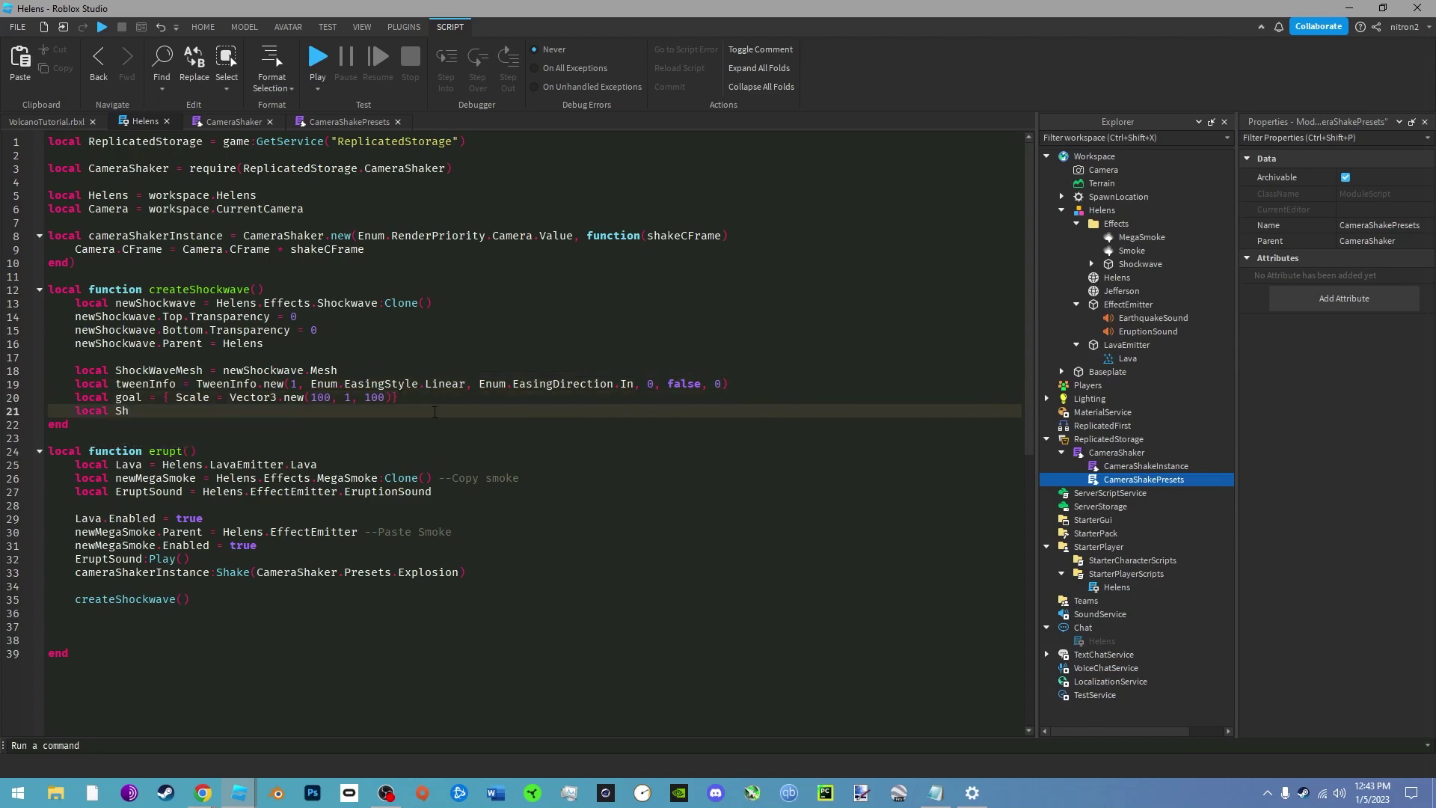
pyautogui.write('local shockWaveTween = Twe')
pyautogui.click(492, 149)
pyautogui.write('local TweenSe')
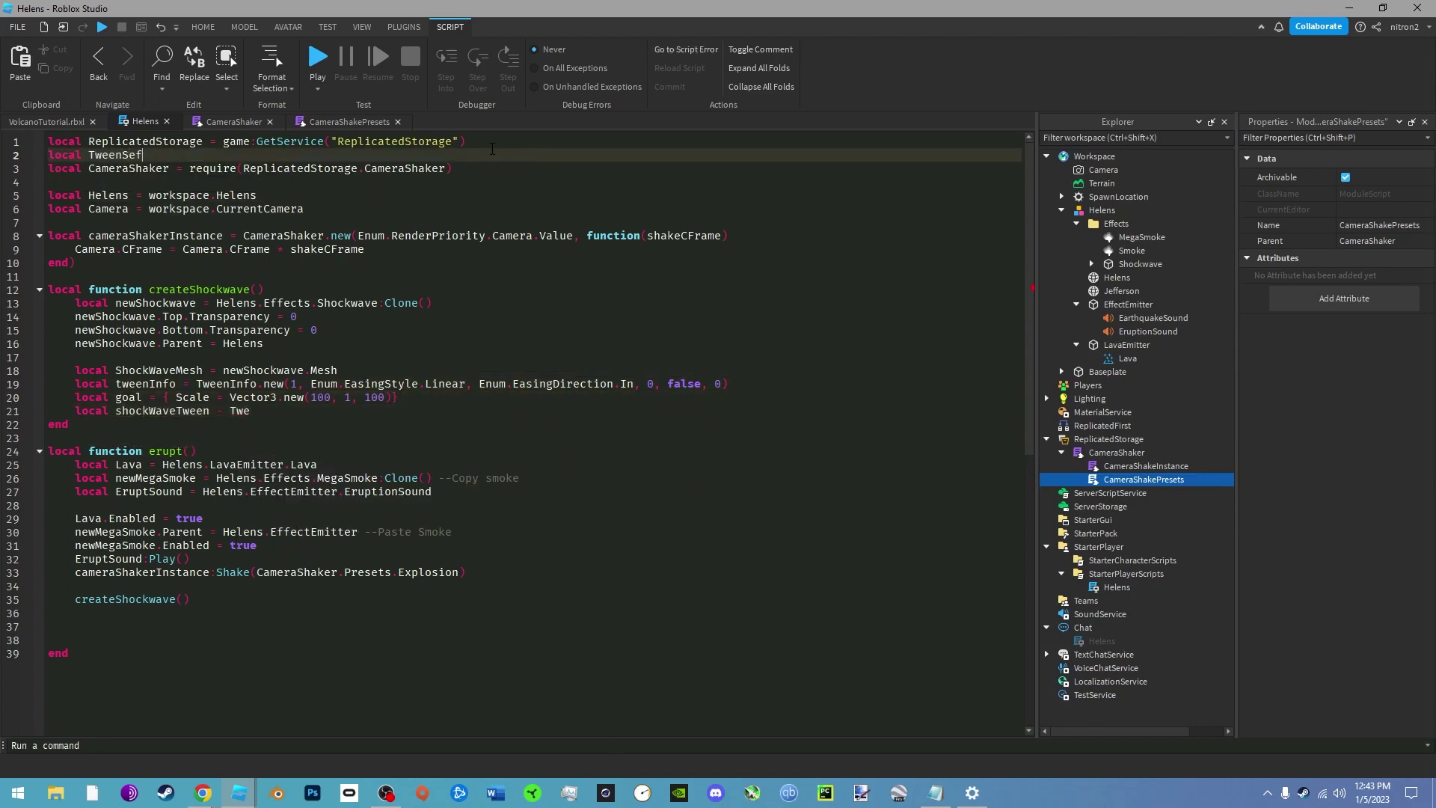
pyautogui.write('rvice = game:GetService("TweenService")')
# - Complete the shockWaveTween declaration with TweenService:Create(ShockWaveMesh, tweenInfo, goal)
pyautogui.click(297, 409)
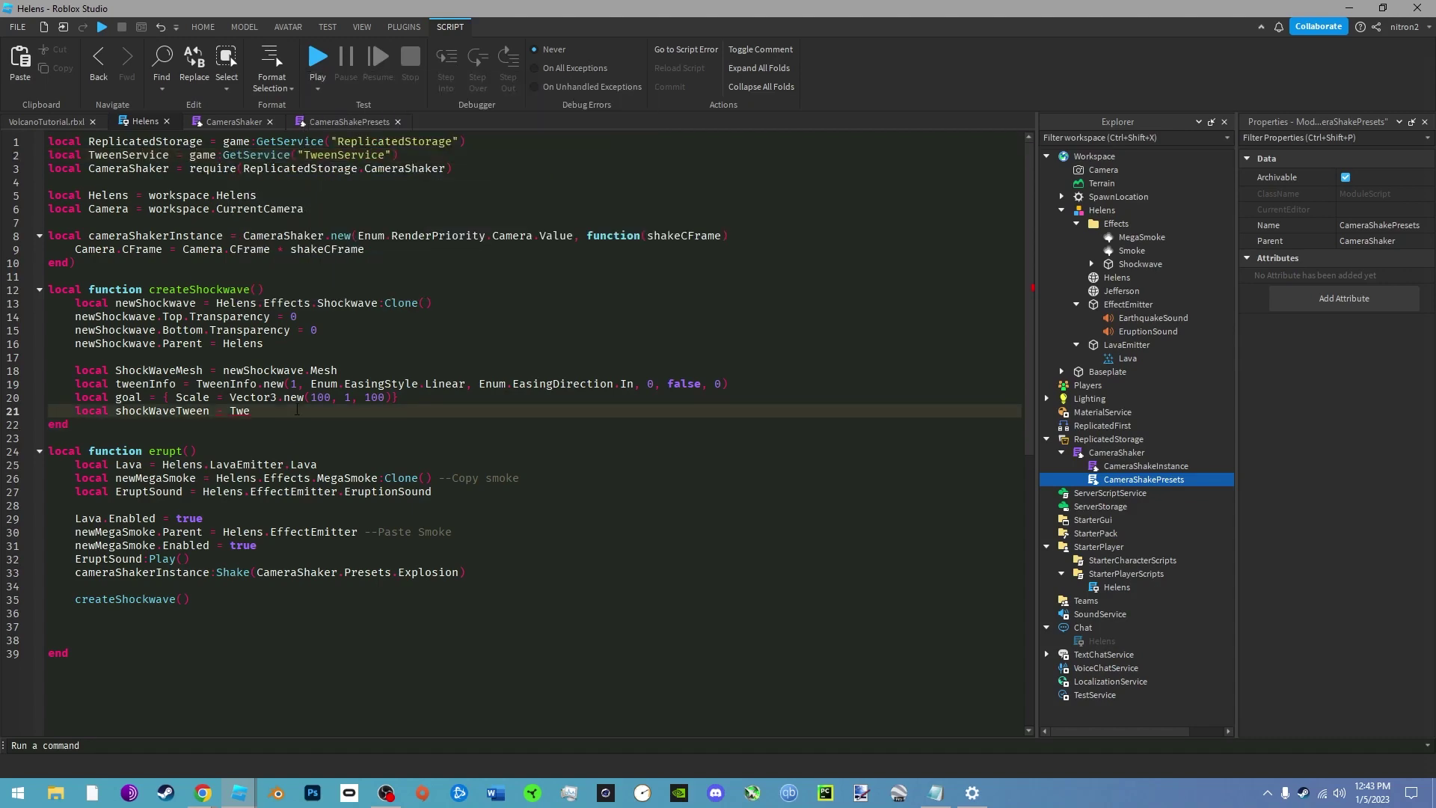
pyautogui.write('weenService.Create(')
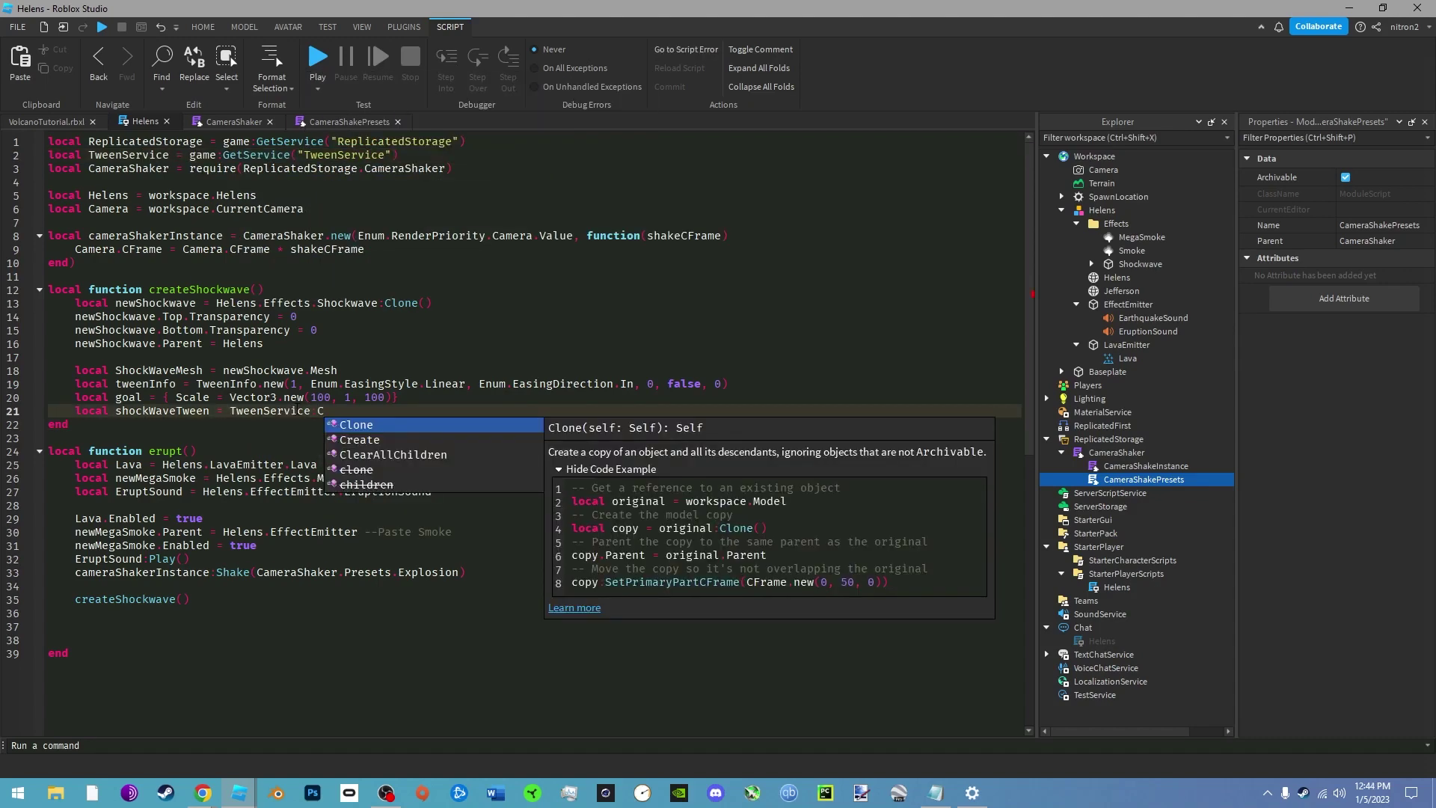
pyautogui.write('ShockWaveMesh, t')
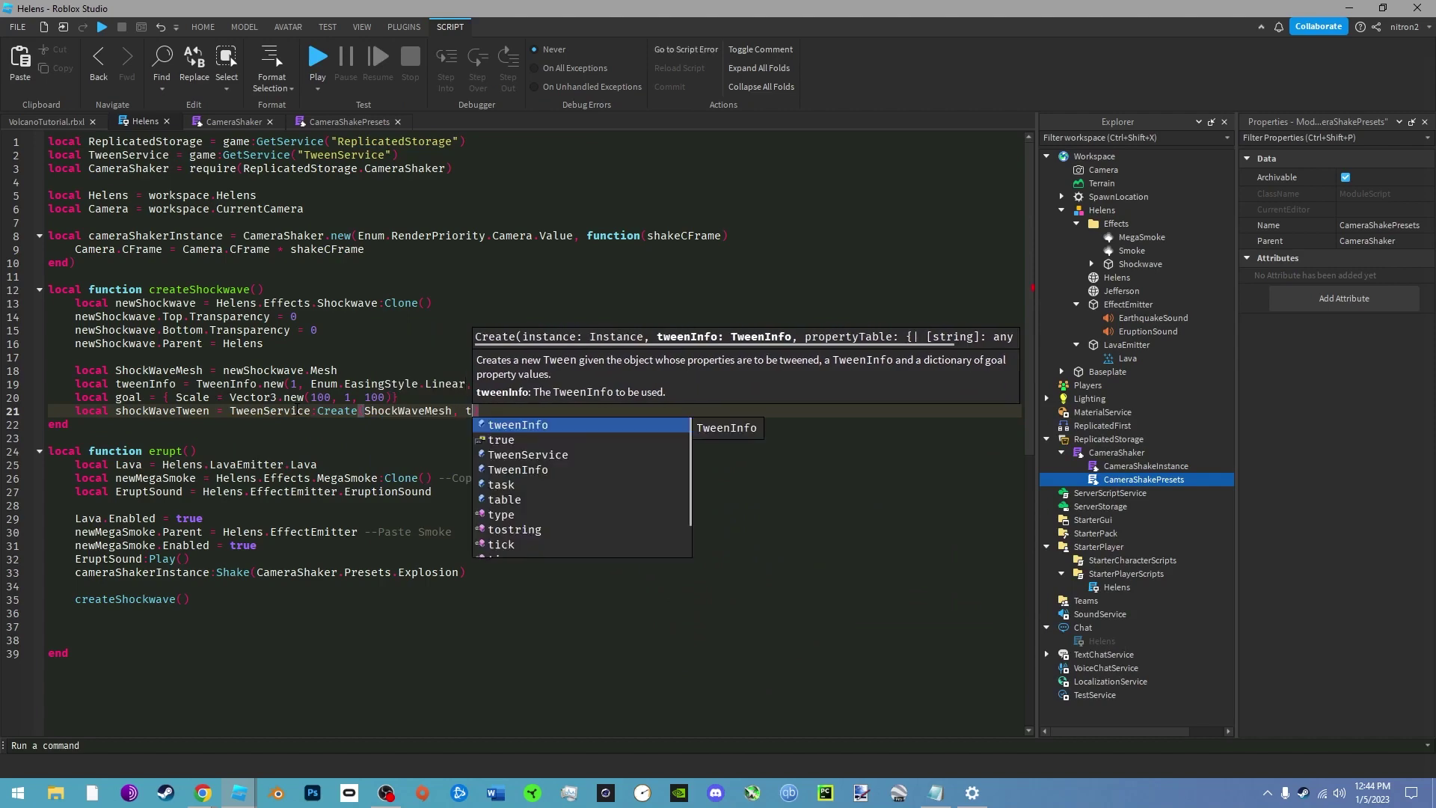
pyautogui.write('weenInfo, goal)')
# - Add a shockWaveTween:Play() call after a blank line below the tween declaration
pyautogui.press('Return')
pyautogui.press('Return')
pyautogui.write('sch')
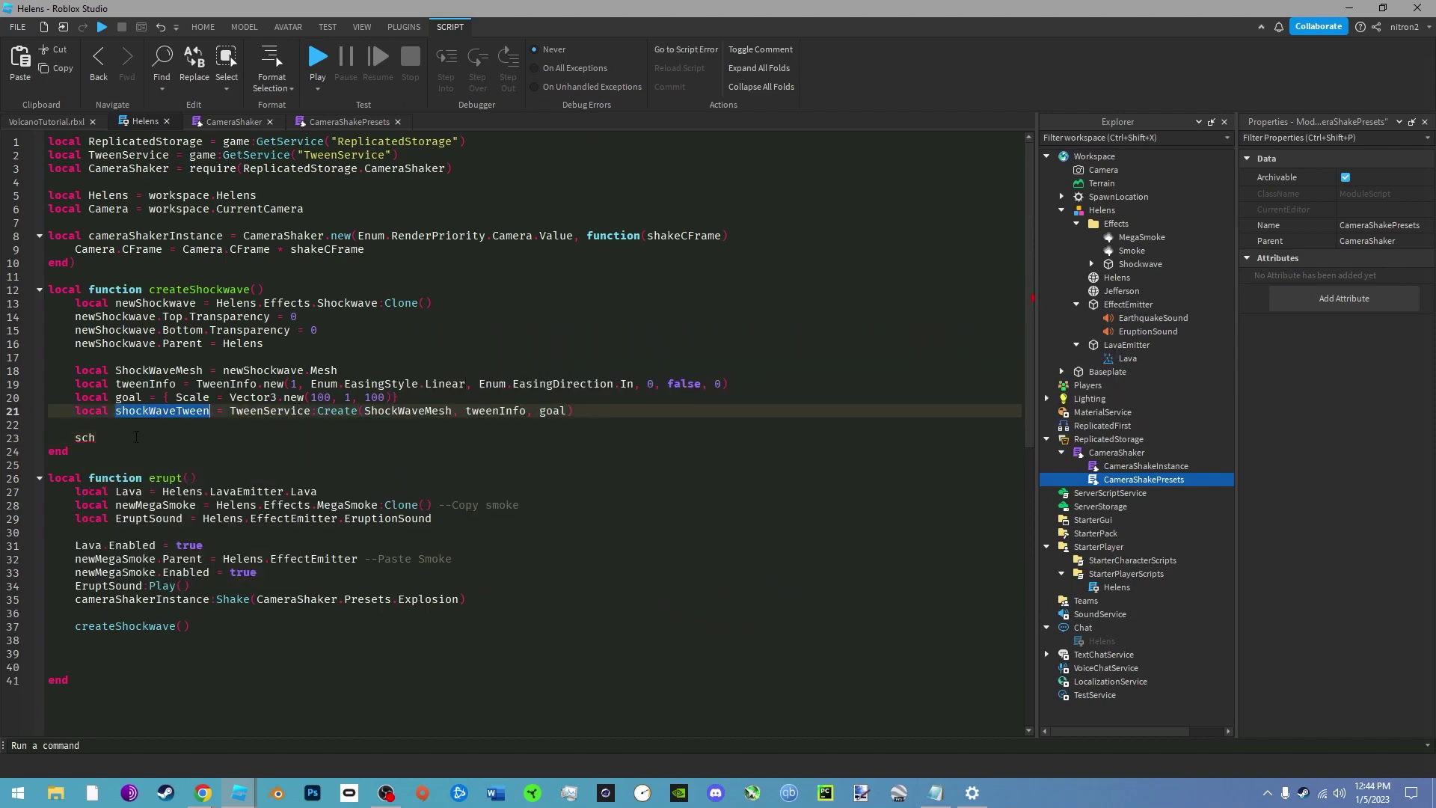
pyautogui.press('Tab')
pyautogui.write(':Play()')
# - Wait for the tween with shockWaveTween.Completed:Wait() and remove the clone with newShockwave:Destroy()
pyautogui.press('Return')
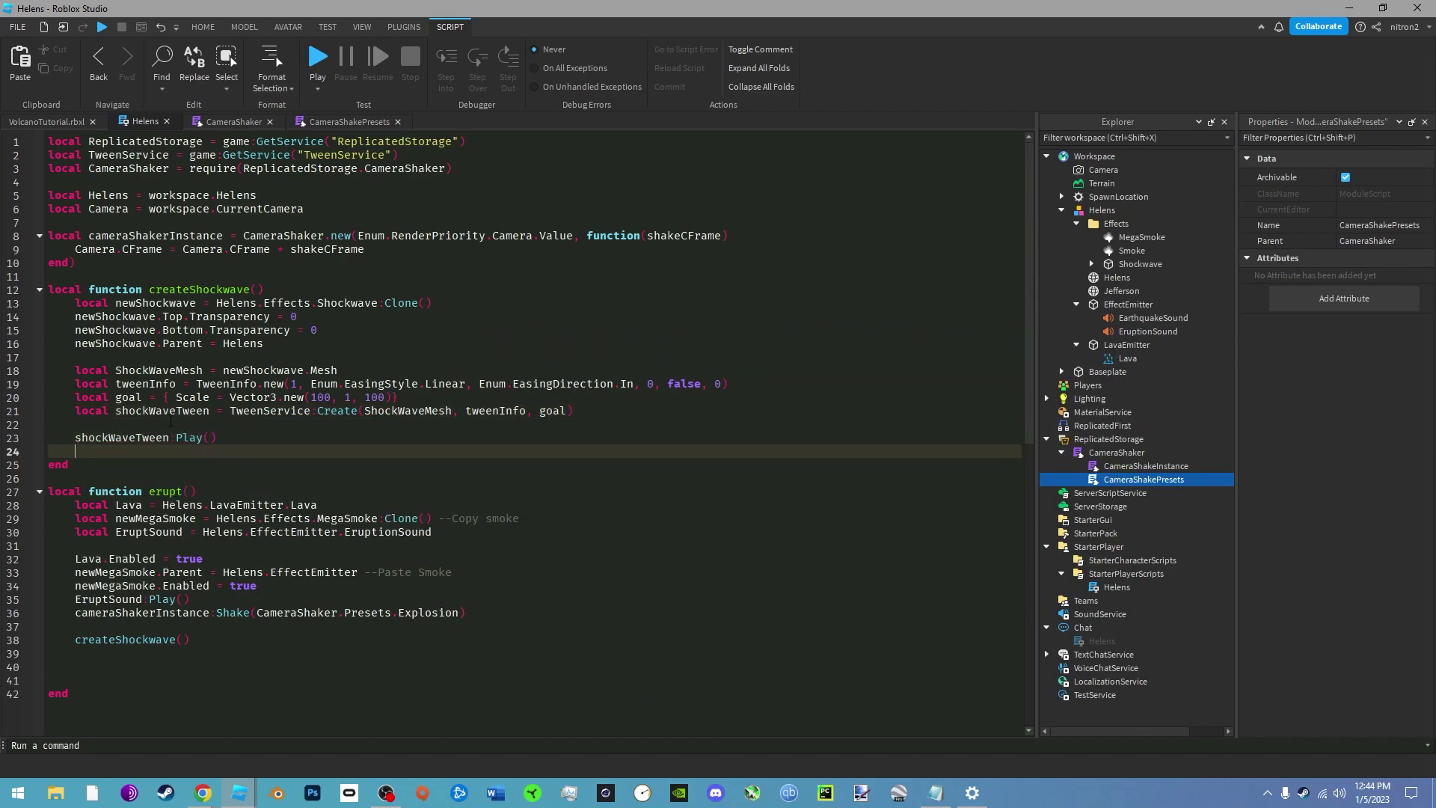
pyautogui.write('shockWaveTween.Completed:Wait()')
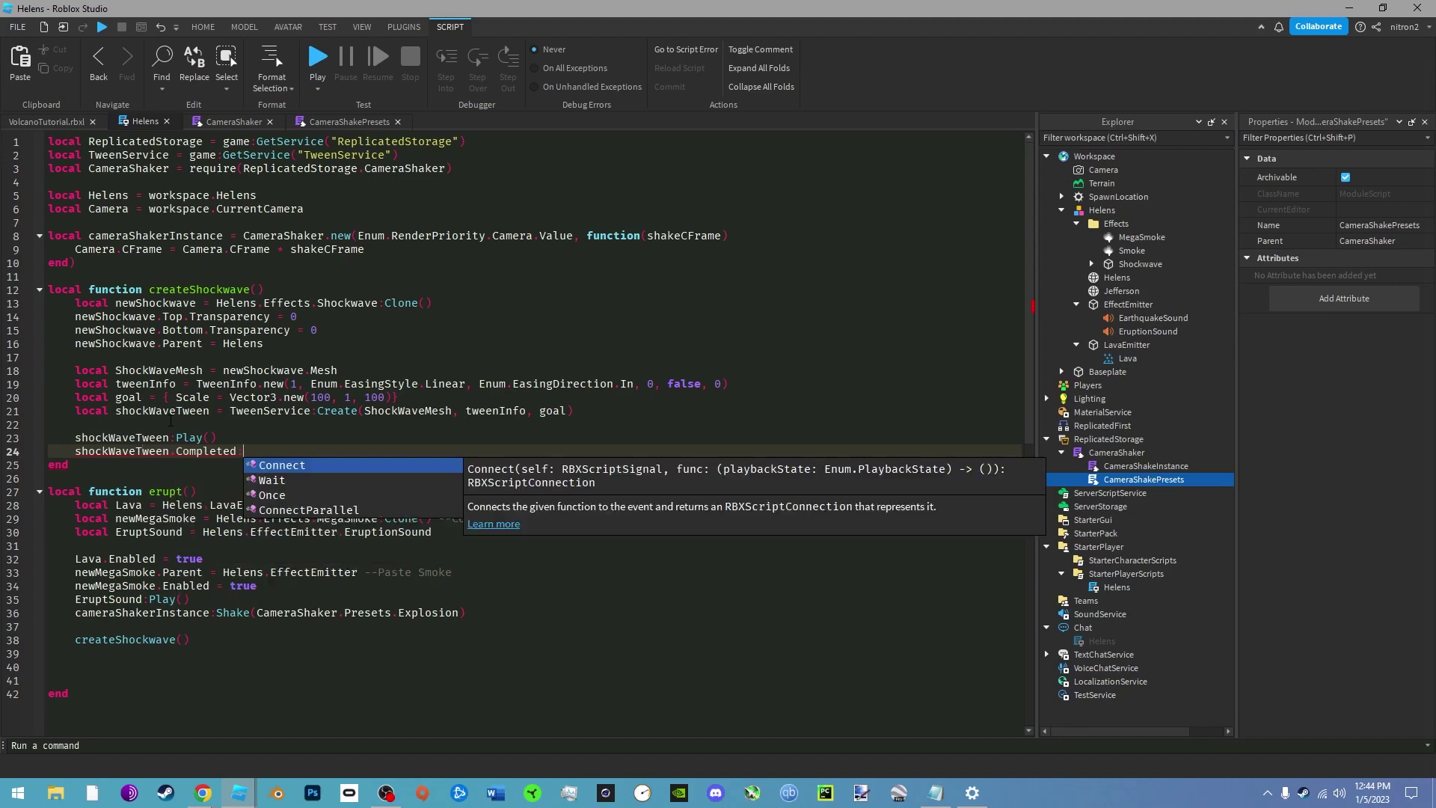
pyautogui.press('Return')
pyautogui.write('newShockwave:Destroy(')
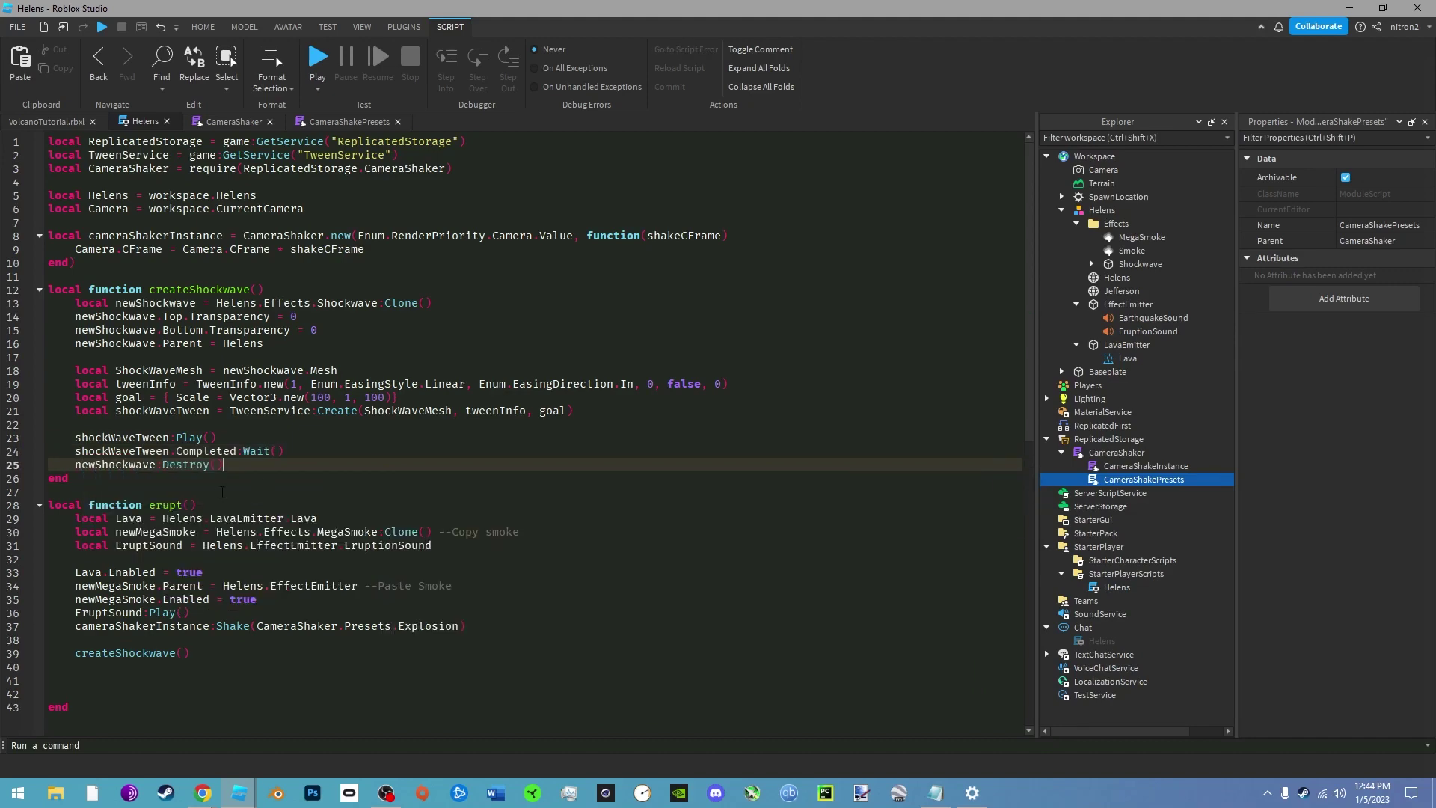
# - Insert coroutine.wrap(function() end)() above the createShockwave() call in erupt()
pyautogui.click(105, 641)
pyautogui.press('Return')
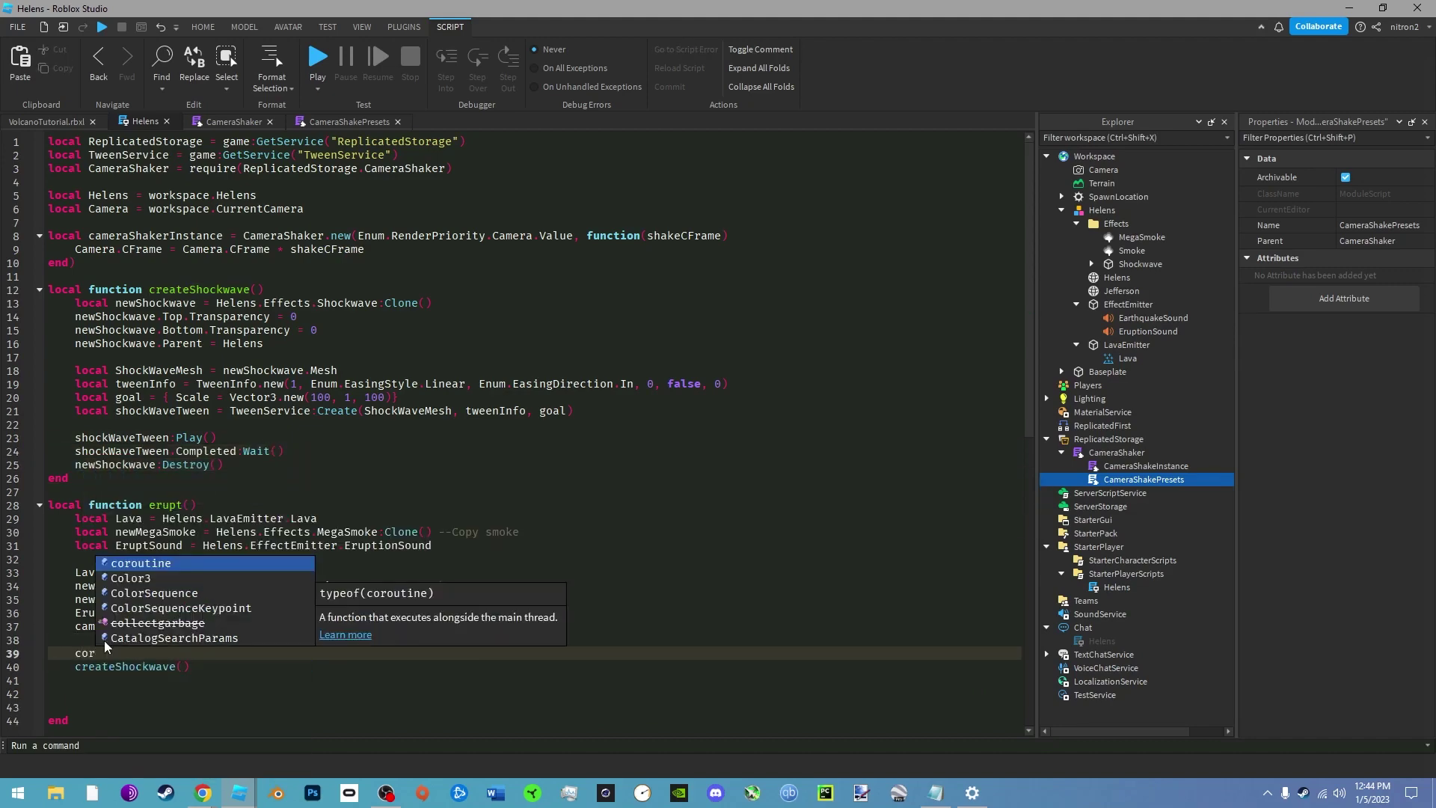
pyautogui.write('outine.wrap(')
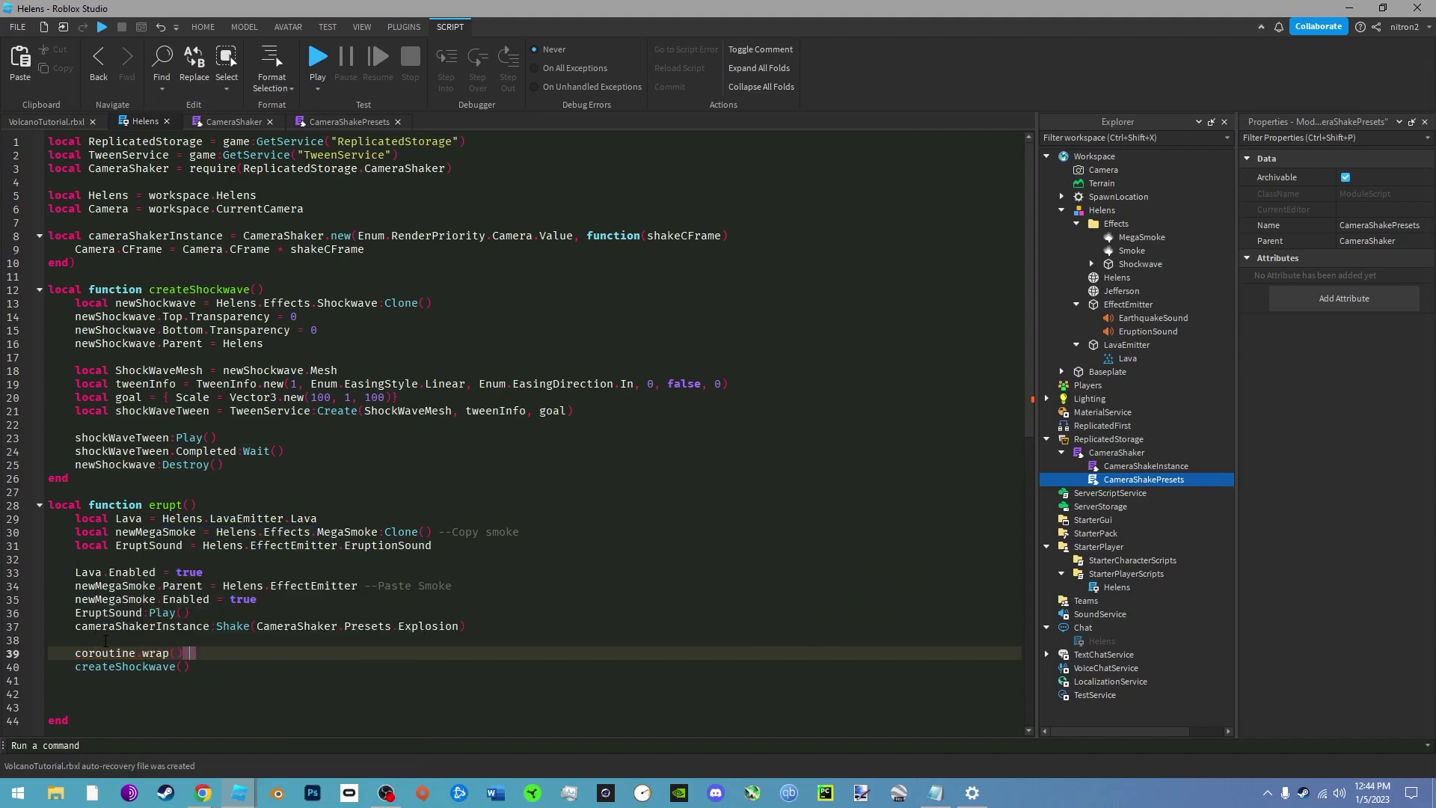
pyautogui.write('function() end')
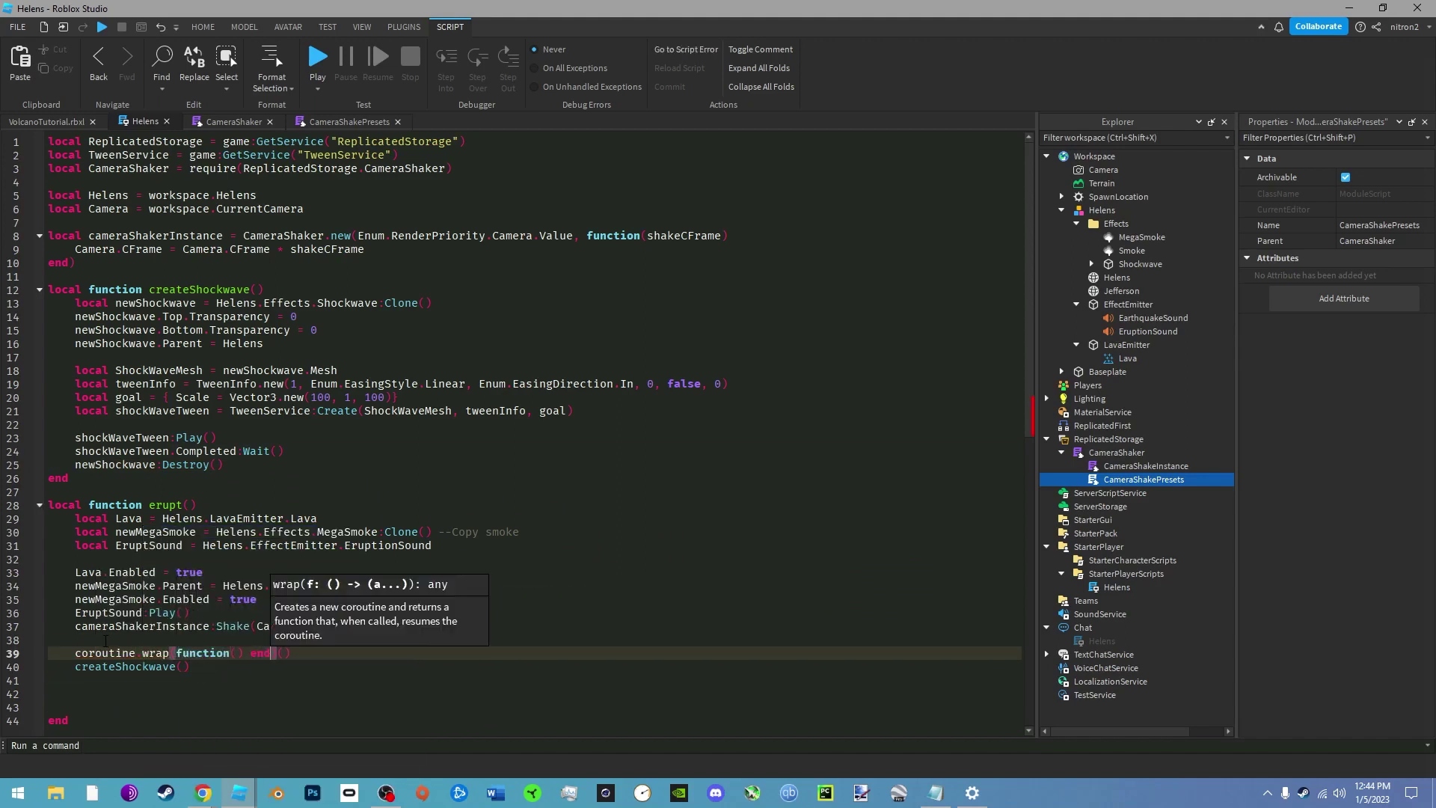
# - Move the createShockwave() call inside the coroutine.wrap function body in erupt()
pyautogui.click(243, 653)
pyautogui.press('Return')
pyautogui.moveTo(190, 679); pyautogui.dragTo(75, 679)
pyautogui.hotkey('ctrl', 'x')
pyautogui.click(244, 653)
pyautogui.press('Return')
pyautogui.hotkey('ctrl', 'v')
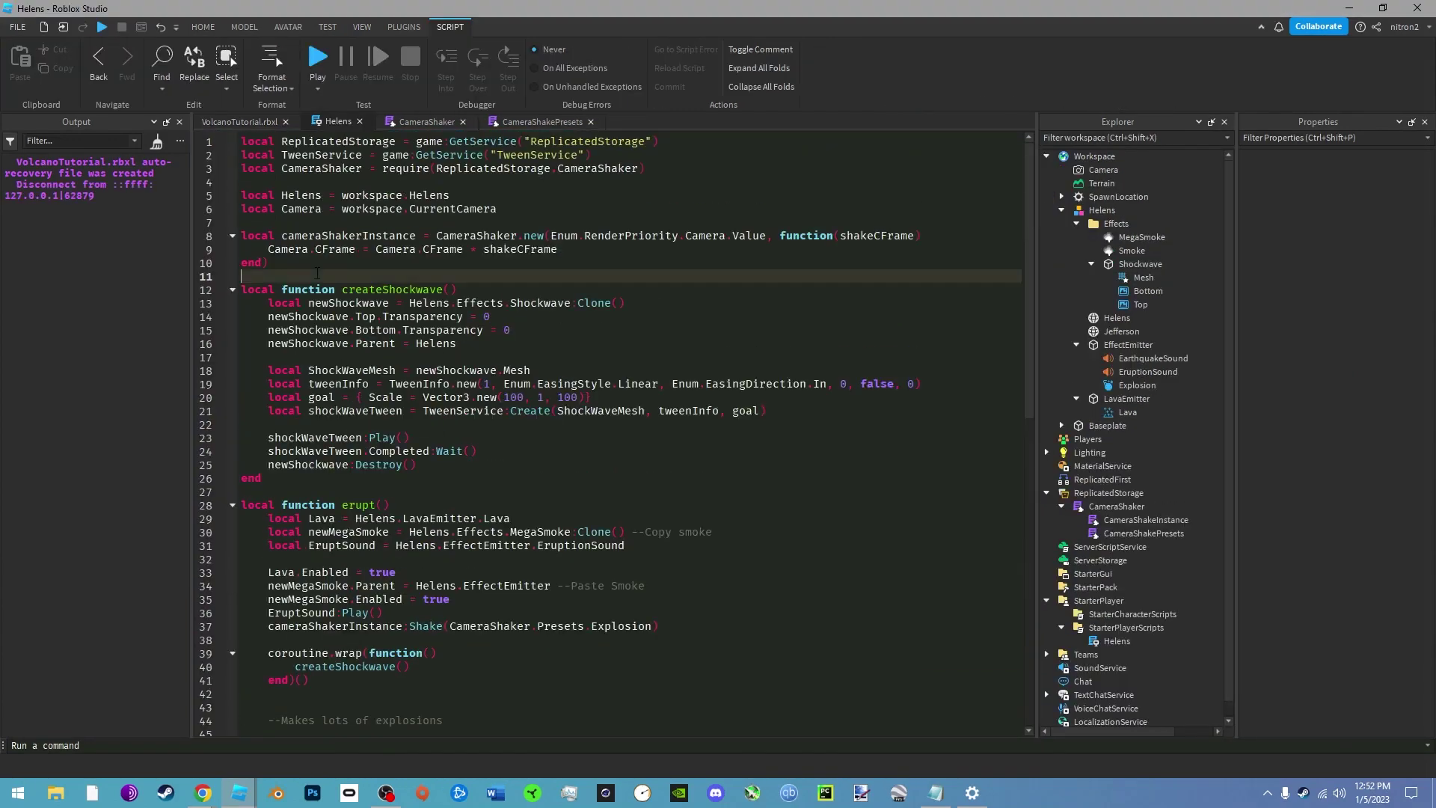
# - Add a local function createExplosion(timeScale) above createShockwave()
pyautogui.press('Return')
pyautogui.press('Return')
pyautogui.write('local function createEx')
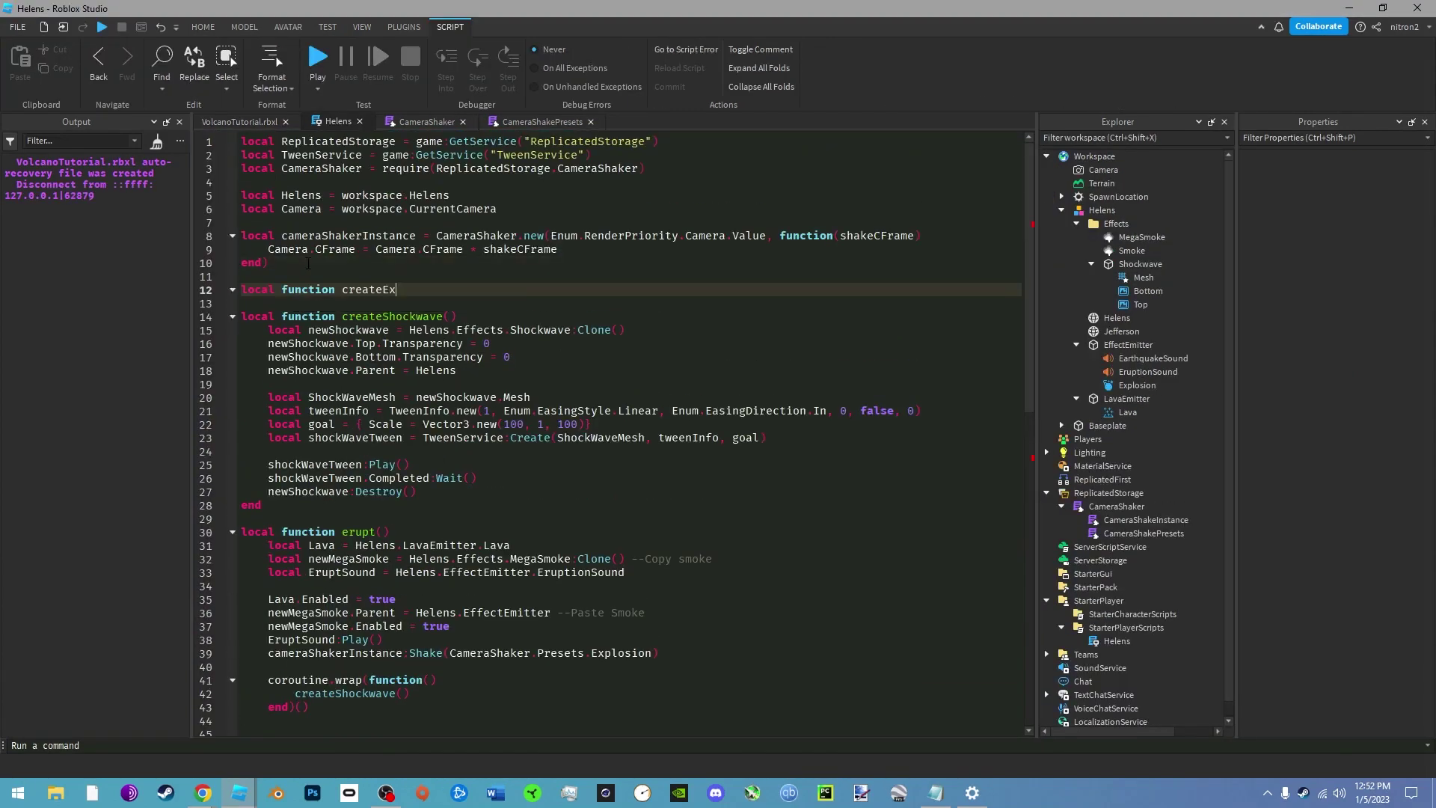
pyautogui.write('plosion(timeScale)')
pyautogui.press('Return')
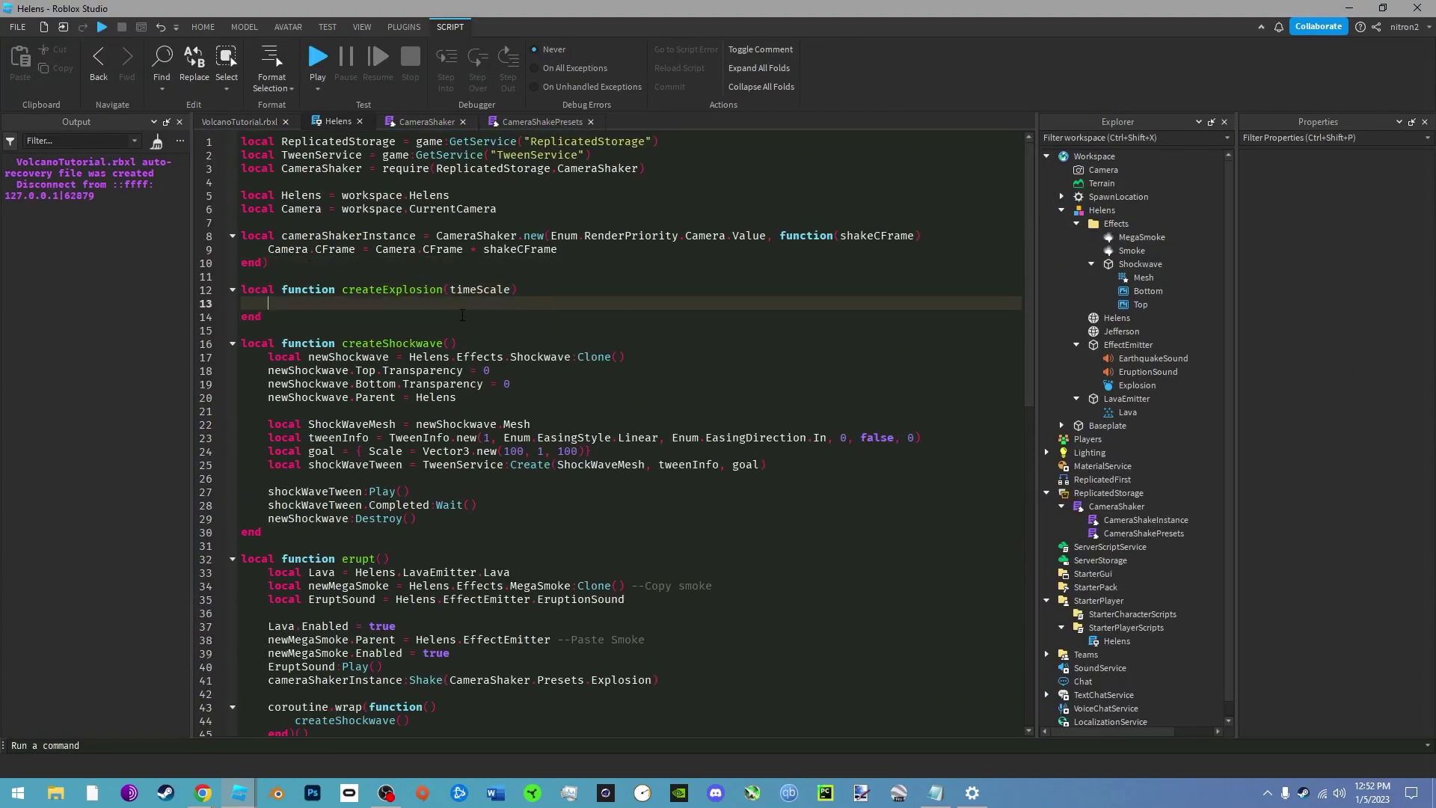
# - In createExplosion(), declare local newExplosion = Instance.new("Explosion") and set its BlastRadius to 1
pyautogui.write('local newExplosion = Instance.new(')
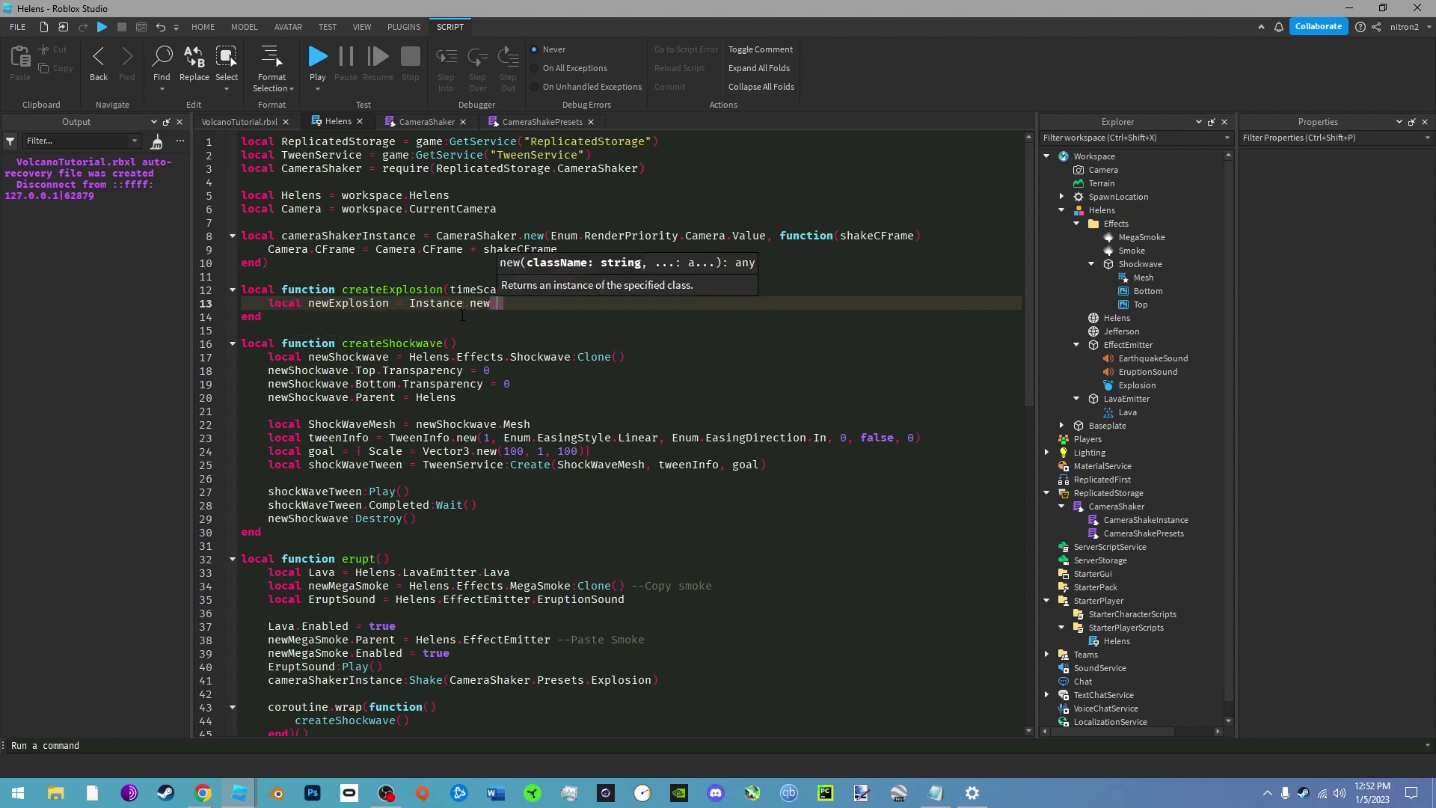
pyautogui.write('"Explosion")')
pyautogui.press('Return')
pyautogui.write('newExplosion.BlastRadius = 0')
pyautogui.press('Return')
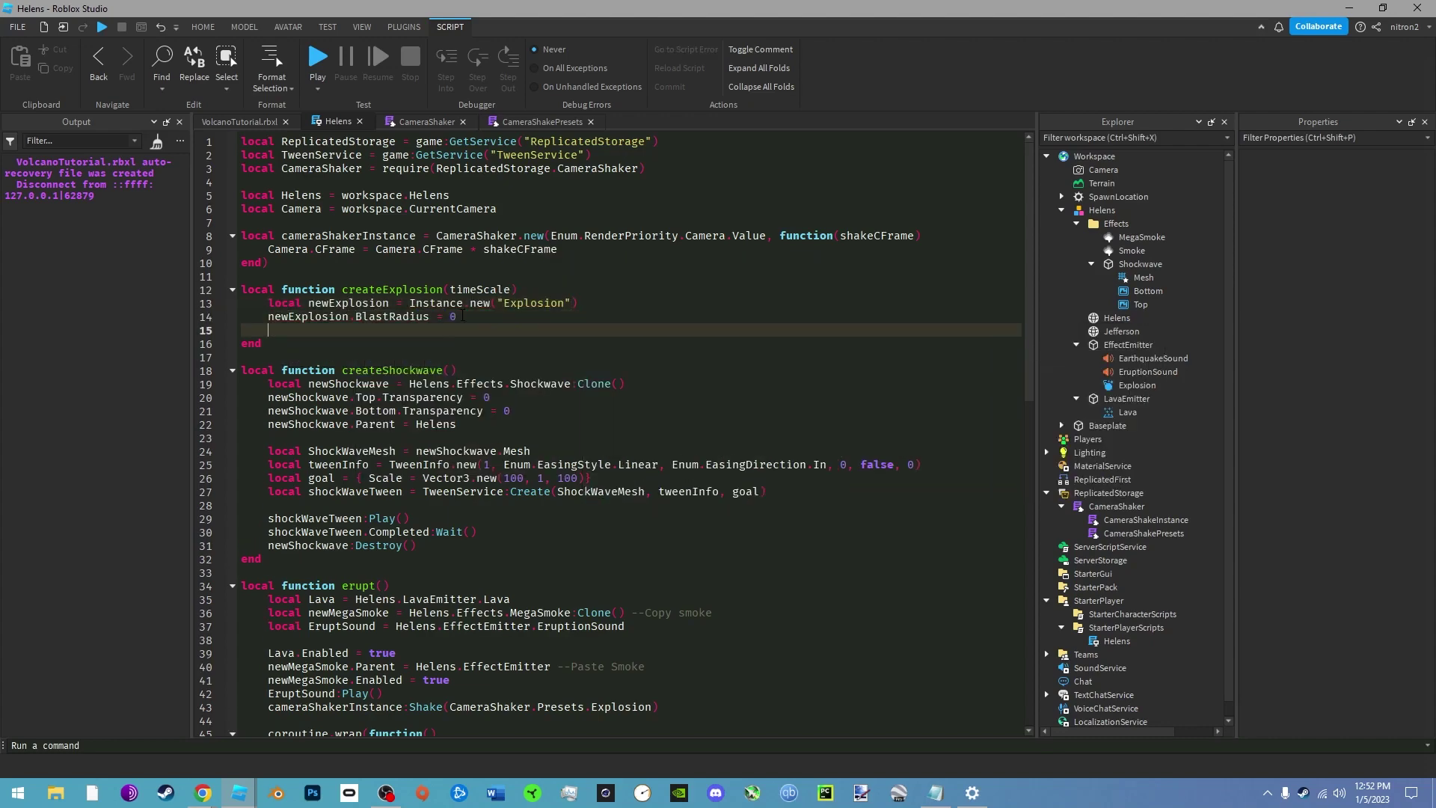
pyautogui.click(462, 315)
pyautogui.press('BackSpace')
pyautogui.write('1')
# - In createExplosion(), set newExplosion.BlastPressure and newExplosion.DestroyJointRadiusPercent to 0
pyautogui.press('Return')
pyautogui.write('newExplosion.BlastPressure')
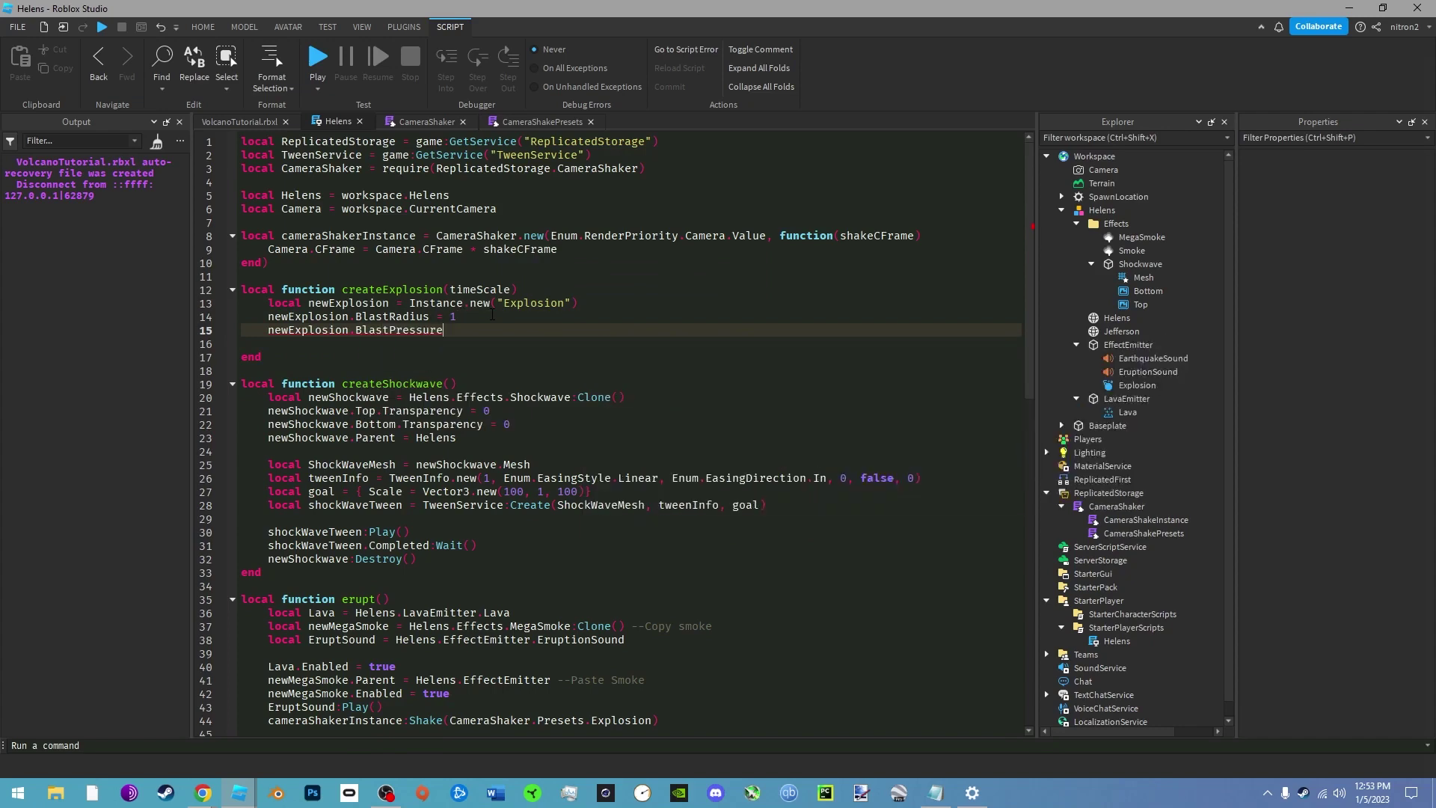
pyautogui.write(' = 0')
pyautogui.press('Return')
pyautogui.write('newExplosion.DestroyJointRadiusPercent = 0')
pyautogui.press('Return')
# - Set newExplosion.ExplosionType to Enum.ExplosionType.NoCraters
pyautogui.write('new')
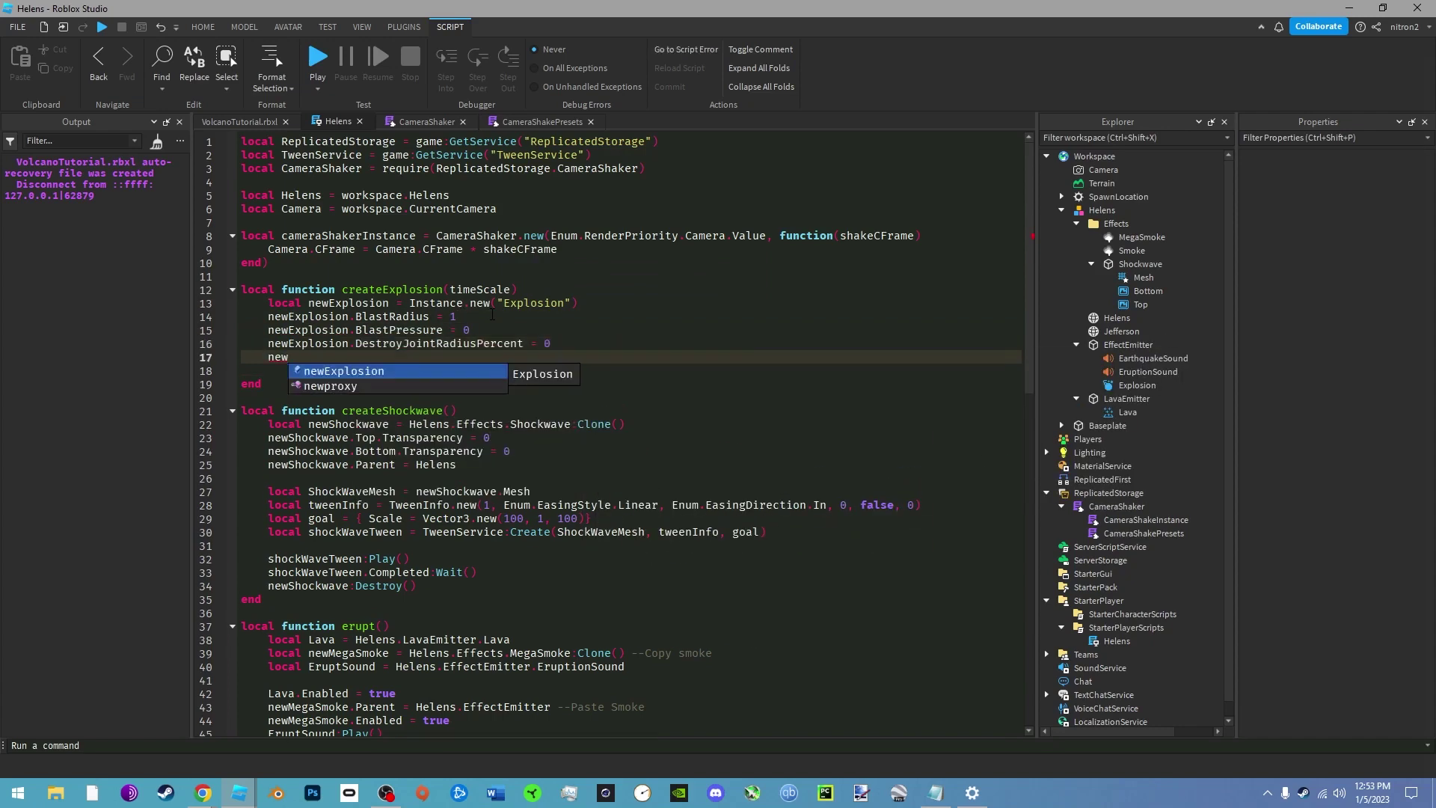
pyautogui.write('Explosion.ExplosionType = Enum.ExplosionType.NoCraters')
pyautogui.press('Return')
# - Set newExplosion.Position to Vector3.new(75.343, 1.648, -193.362), using the EffectEmitter part's position
pyautogui.write('n')
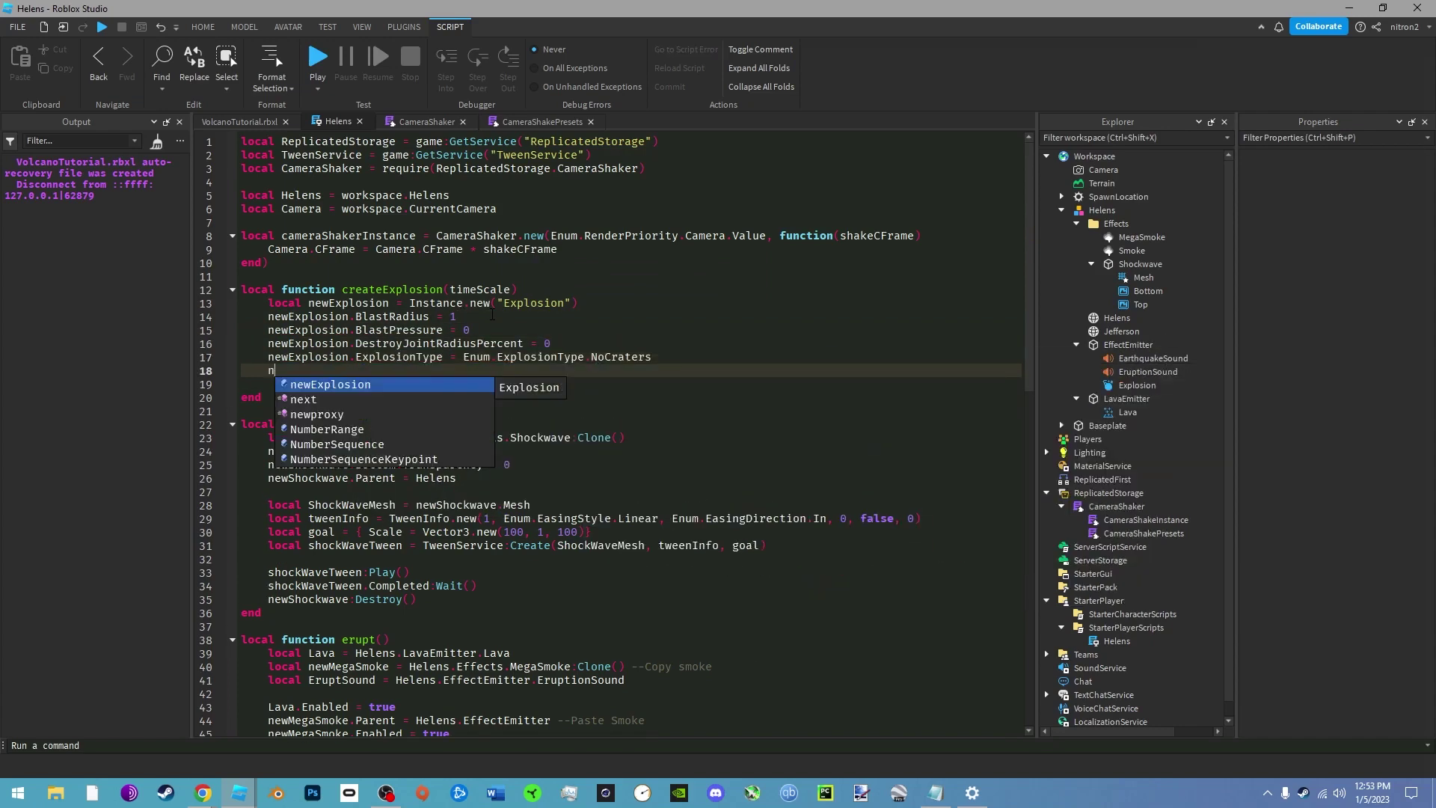
pyautogui.write('ewExplosion.Position = Vector3.')
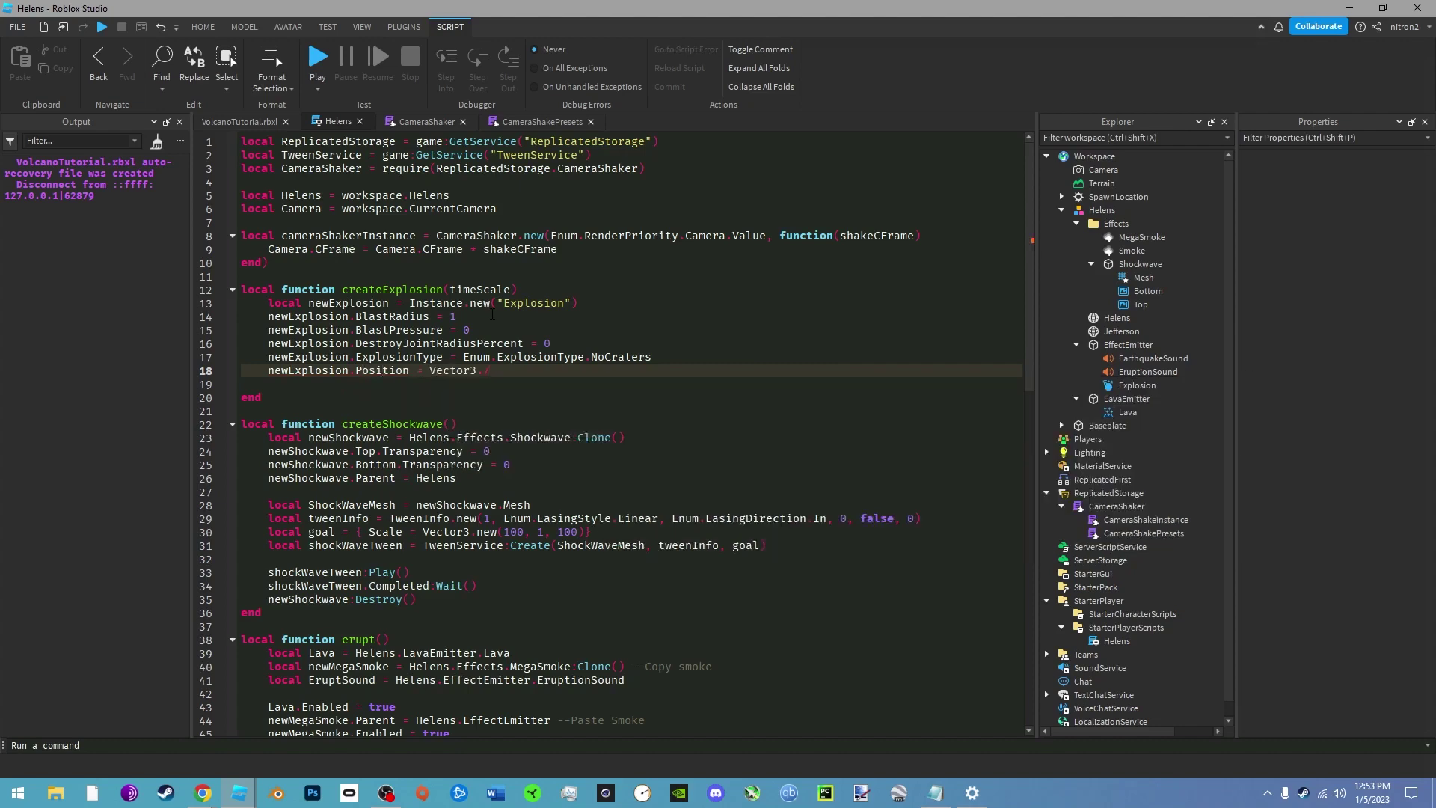
pyautogui.write('new(')
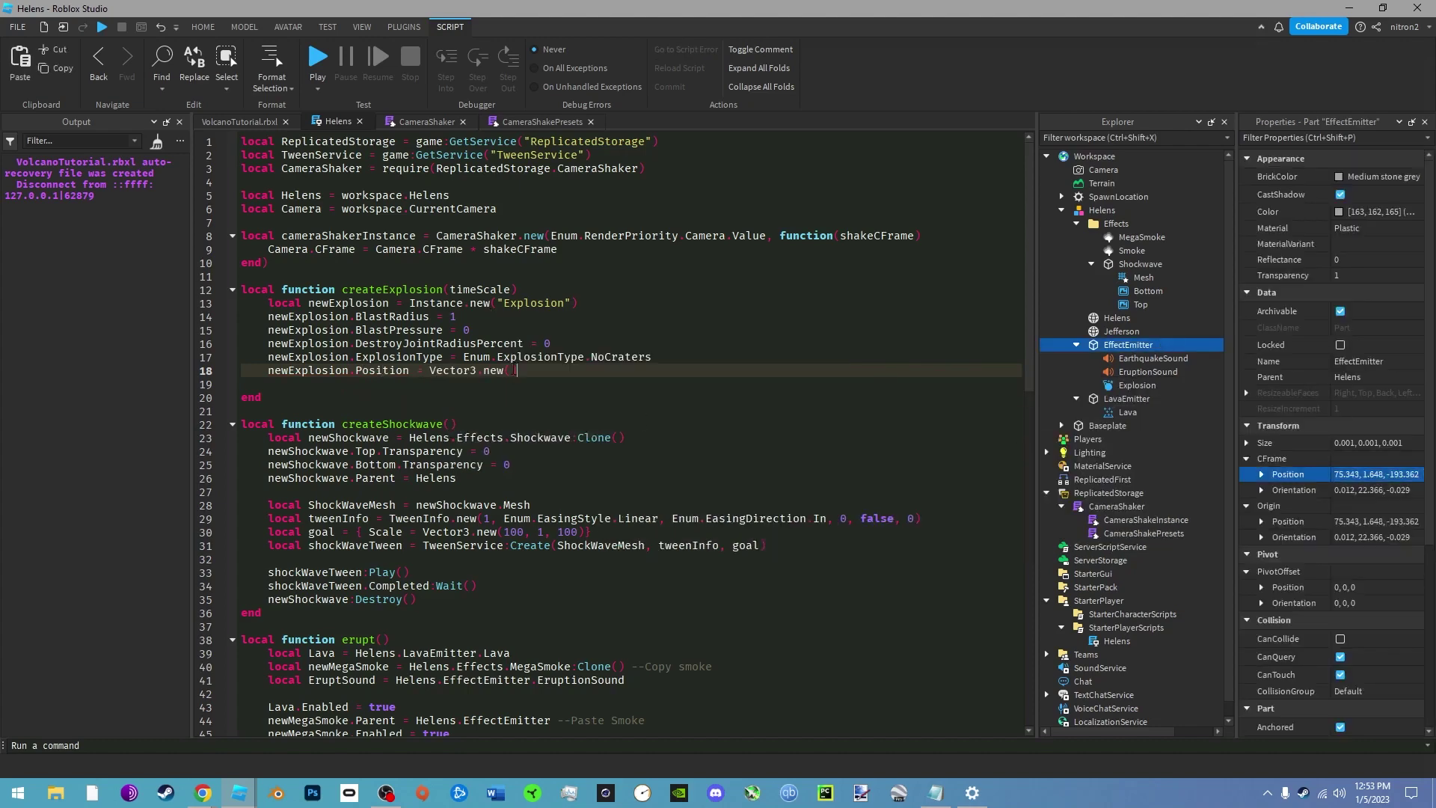
pyautogui.write('75.343, 1.648, -193.362')
pyautogui.click(711, 371)
# - Set newExplosion.TimeScale to timeScale and parent newExplosion to Helens.EffectEmitter
pyautogui.press('Return')
pyautogui.write('newExplosion.TimeScale ')
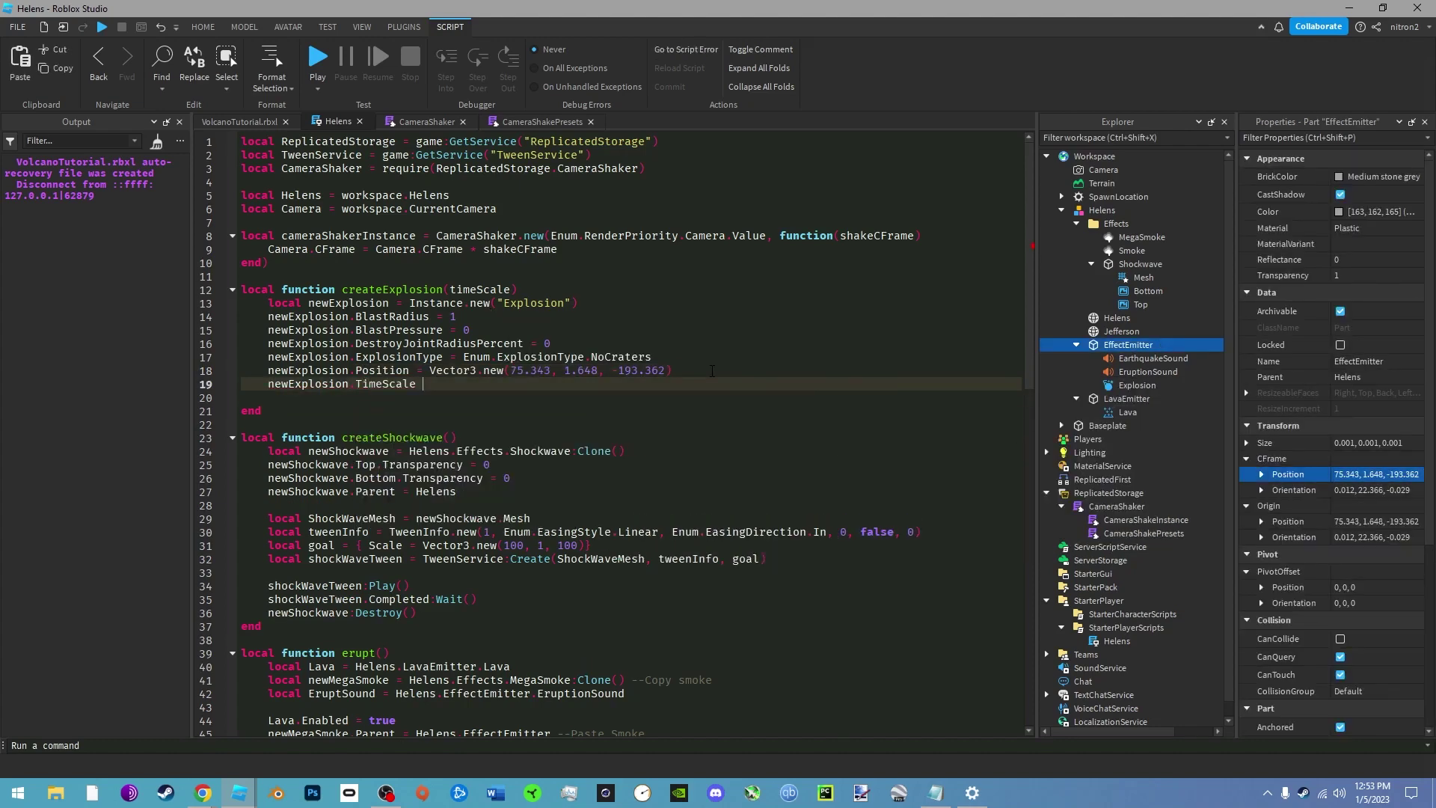
pyautogui.write('= timeScale')
pyautogui.press('Return')
pyautogui.write('newExplosion.Parent = Helens.EffectEmitter')
pyautogui.press('Delete')
# - Below the coroutine in erupt(), call createExplosion() four times with time scales 0.1, 0.25, 0.5 and 1
pyautogui.scroll(-5, 598, 449)
pyautogui.click(351, 636)
pyautogui.write('crea')
pyautogui.press('Down')
pyautogui.write('teExplosion()')
pyautogui.press('Return')
pyautogui.write('crea')
pyautogui.press('Down')
pyautogui.write('teExplosion()')
pyautogui.press('Return')
pyautogui.write('createExplosion(0.5)')
pyautogui.press('Return')
pyautogui.write('createExplosion(1)')
pyautogui.press('Return')
# - Start a local shakeInstance declaration on its own line below the createExplosion() calls in erupt()
pyautogui.scroll(-3, 346, 639)
pyautogui.tripleClick(297, 602)
pyautogui.press('BackSpace')
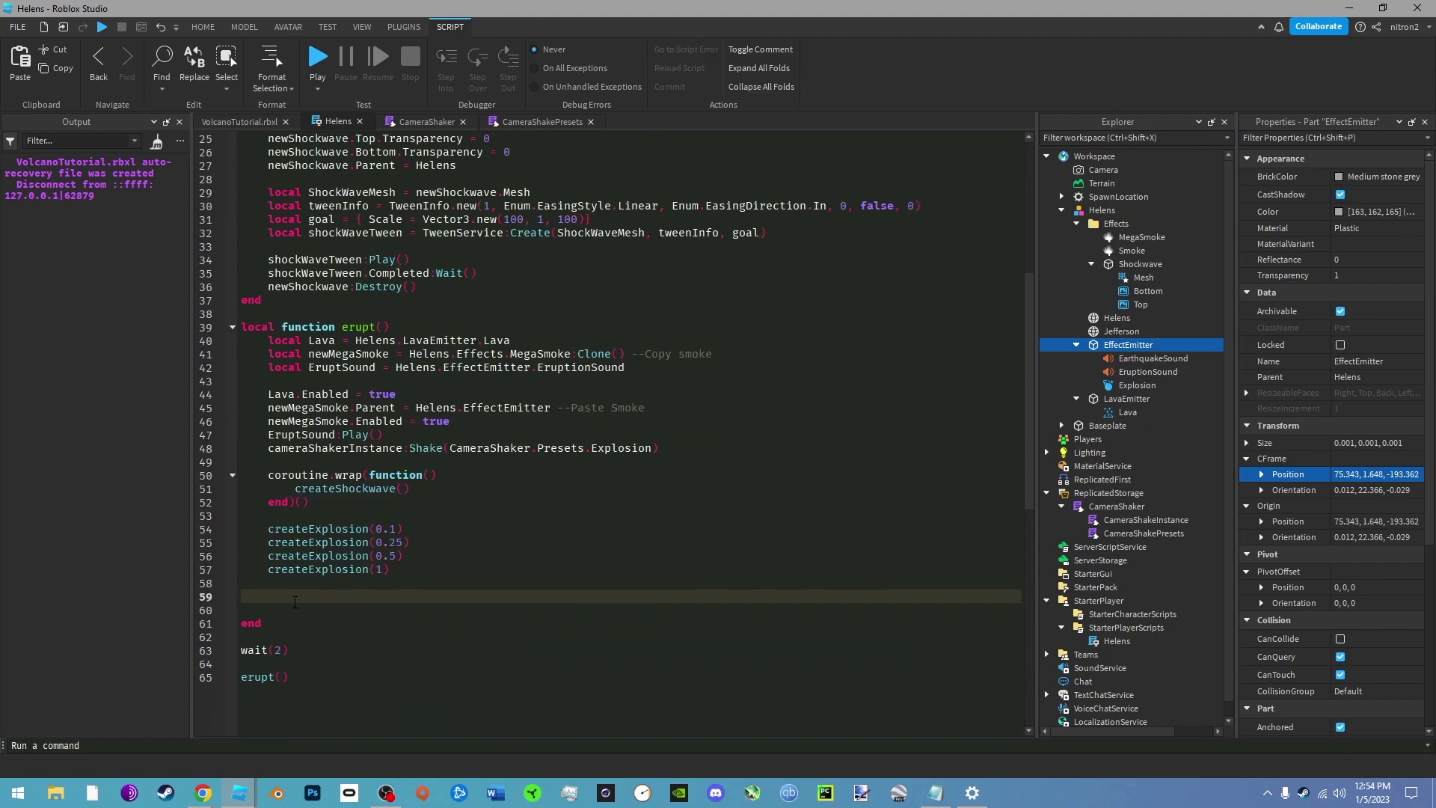
pyautogui.press('Return')
pyautogui.press('Return')
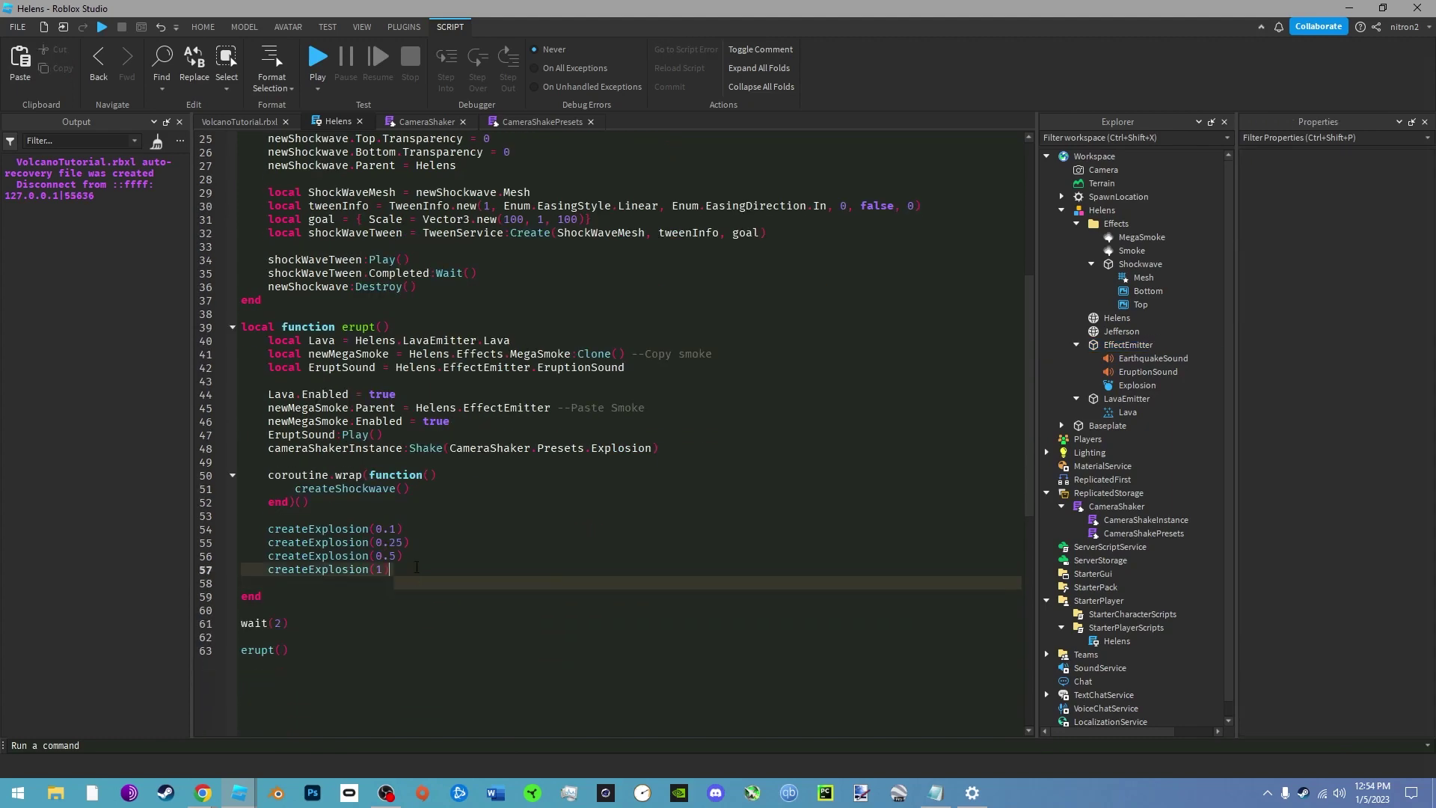
pyautogui.write('local shaleIn')
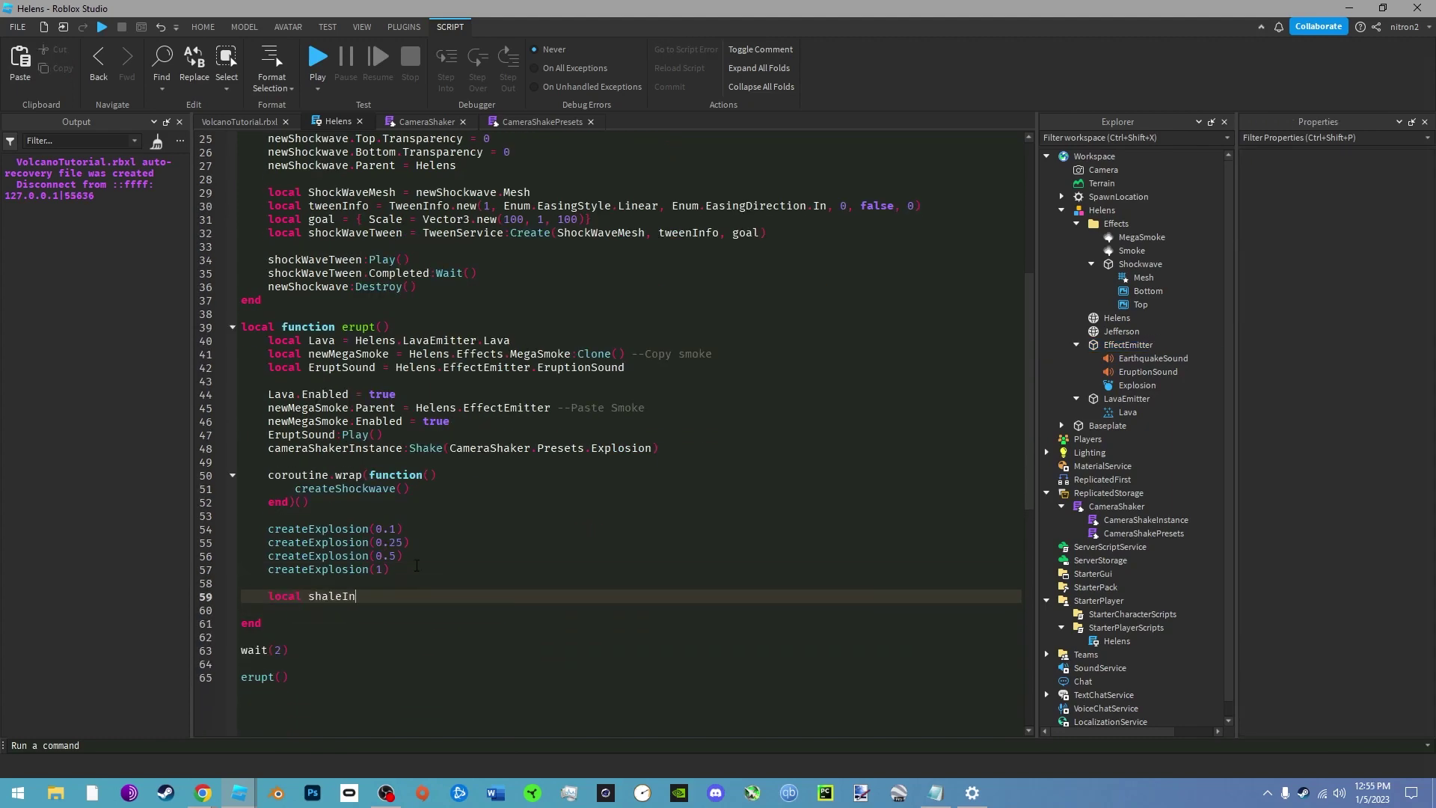
pyautogui.press('BackSpace')
pyautogui.press('BackSpace')
pyautogui.press('BackSpace')
pyautogui.press('BackSpace')
pyautogui.write('keInstance = Cam')
pyautogui.press('Tab')
# - Assign cameraShaker:ShakeSustain(CameraShaker.Presets.Earthquake) to shakeInstance
pyautogui.click(422, 596)
pyautogui.press('BackSpace')
pyautogui.write('c')
pyautogui.click(520, 599)
pyautogui.write(':Sh')
pyautogui.moveTo(518, 596); pyautogui.dragTo(416, 596)
pyautogui.write('cameraShaker:ShakeSustain(CameraShaker.Presets.Earthquake)')
# - Below shakeInstance, set Helens.Helens.Transparency to 0 and Helens.Jefferson.Transparency to 1
pyautogui.press('Return')
pyautogui.press('Return')
pyautogui.write('Helens.Helens.Transparency = 0 Helens.Jefferson.Transparency = 1')
# - Correct the object calling ShakeSustain to cameraShakerInstance, copying the name from the earlier Shake call
pyautogui.click(476, 607)
pyautogui.click(351, 458)
pyautogui.doubleClick(336, 449)
pyautogui.hotkey('ctrl', 'c')
pyautogui.doubleClick(470, 597)
pyautogui.hotkey('ctrl', 'v')
# - Add wait(1) below the transparency lines, followed by a repeat of the four createExplosion() calls
pyautogui.click(513, 638)
pyautogui.click(539, 646)
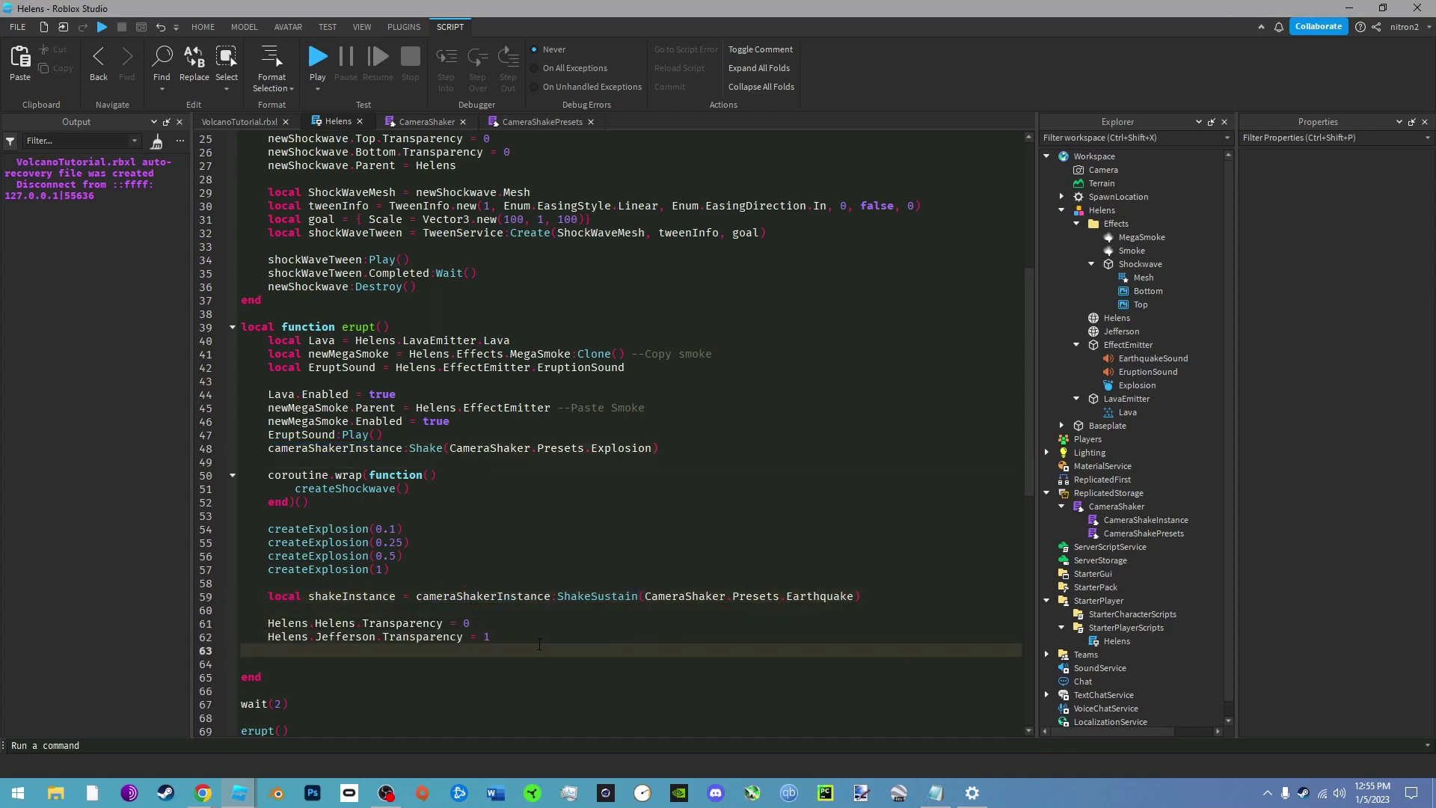
pyautogui.press('Return')
pyautogui.write('wait(1)')
pyautogui.click(399, 626)
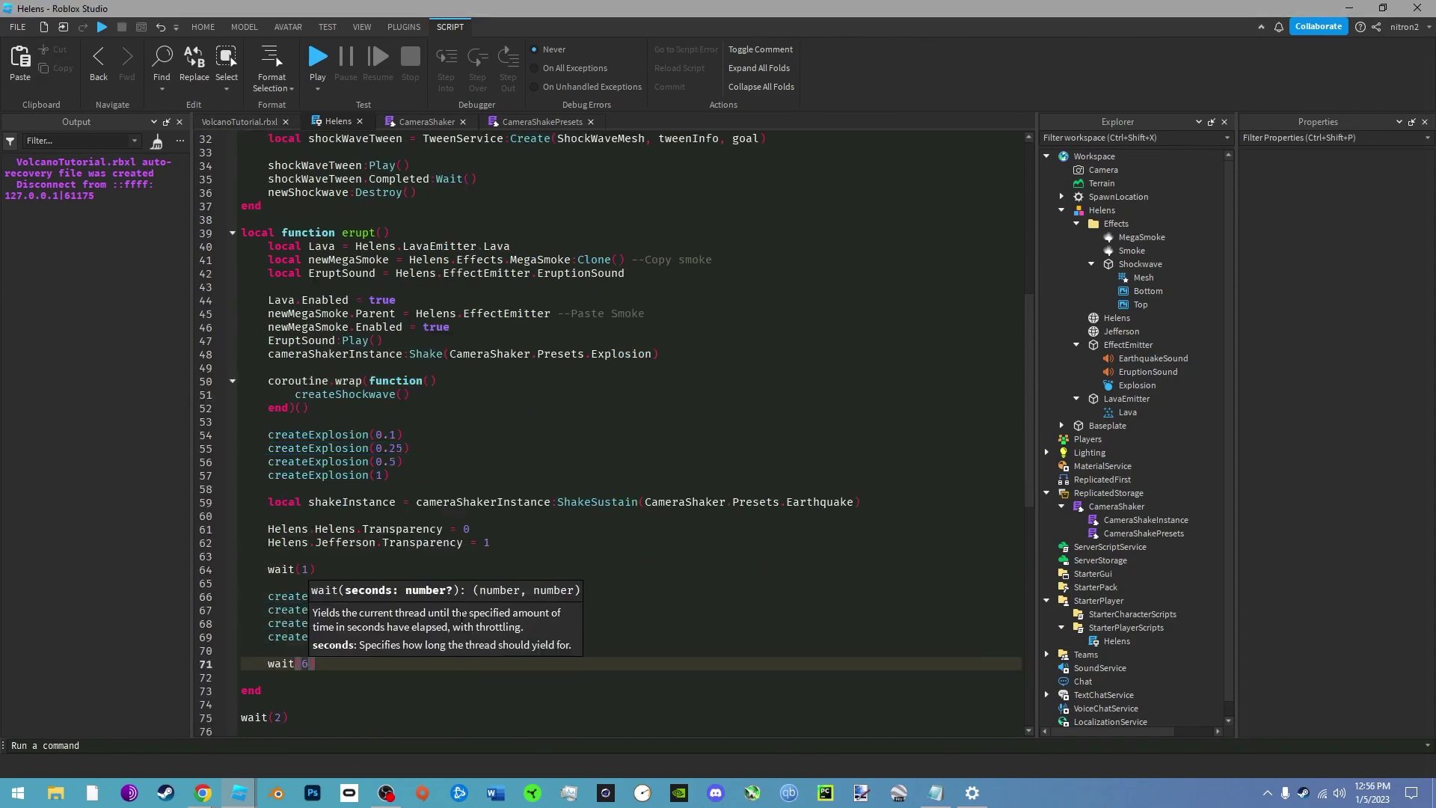
# - After the second set of explosions, add wait(6) and set Lava.Enabled to false
pyautogui.write('6)')
pyautogui.press('Return')
pyautogui.write('Lava.Enabled = false')
# - At the end of erupt(), add shakeInstance:StartFadeOut(1) and EruptSound:Stop()
pyautogui.press('Return')
pyautogui.write('shakeInstance:StartFadeOut(1)')
pyautogui.press('Return')
pyautogui.write('ew')
pyautogui.press('BackSpace')
pyautogui.press('BackSpace')
pyautogui.write('EruptSound:Stop()')
# - Review the whole eruption script, including the explosion calls, the shutdown lines and the closing erupt() call
pyautogui.scroll(-2, 411, 668)
pyautogui.moveTo(288, 703); pyautogui.dragTo(241, 676)
pyautogui.scroll(5, 394, 336)
pyautogui.scroll(-3, 394, 336)
pyautogui.scroll(3, 394, 336)
pyautogui.scroll(-9, 394, 337)
pyautogui.scroll(15, 394, 336)
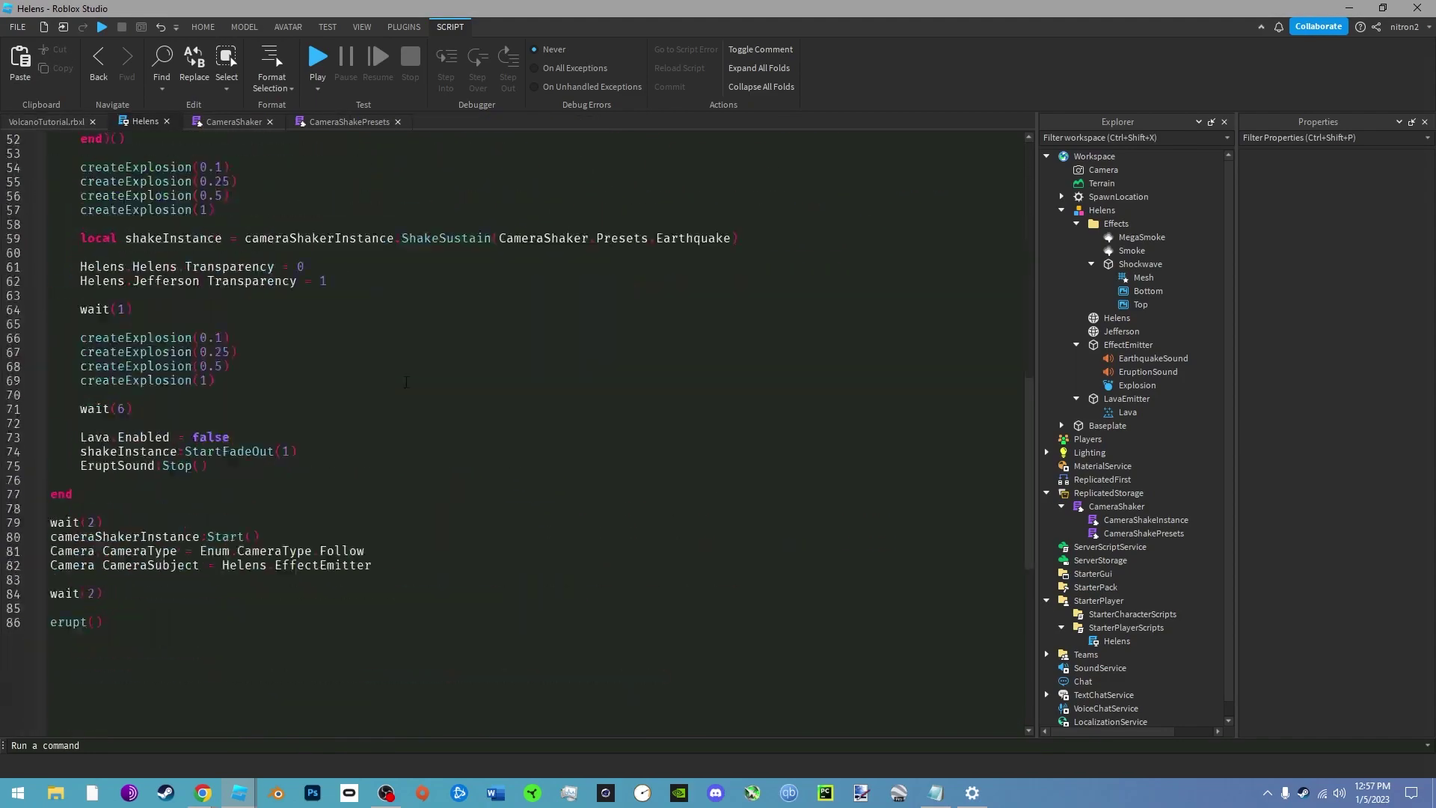